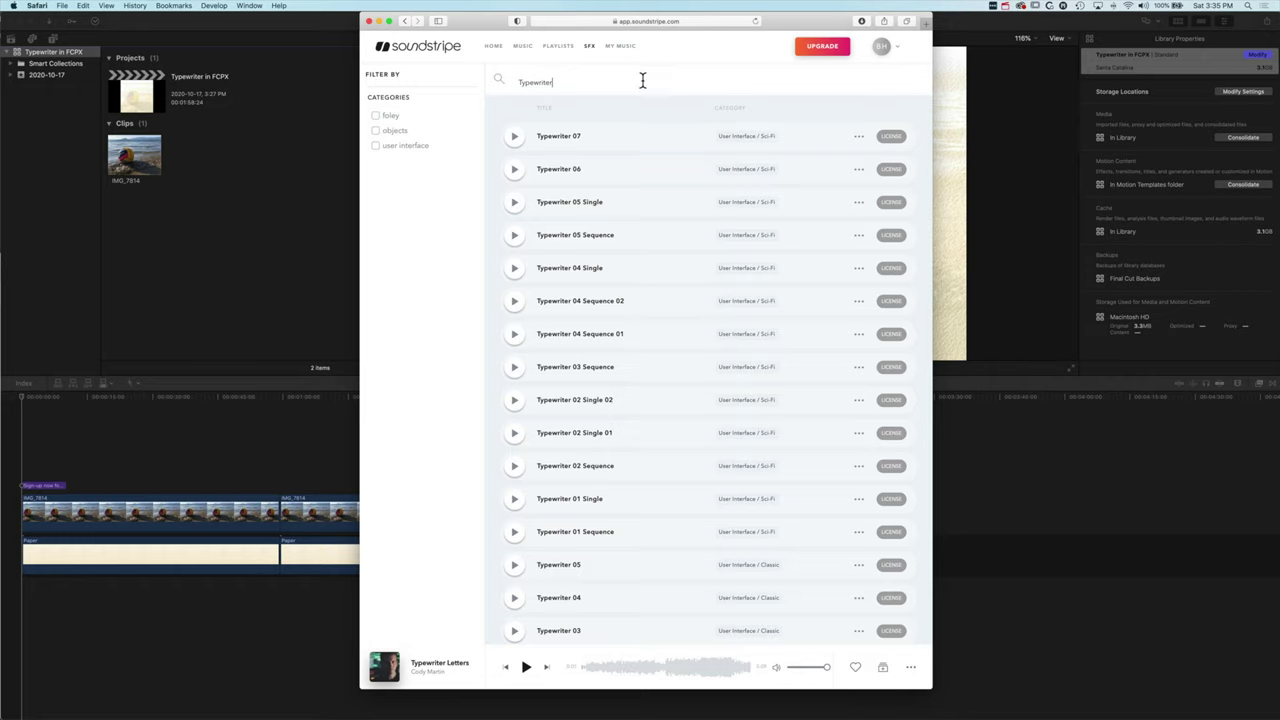
Step: Switch to Final Cut Pro and place the playhead at 59:12, at the start of the second IMG_7814 clip
{"action": "left_click", "coordinate": [93, 397]}
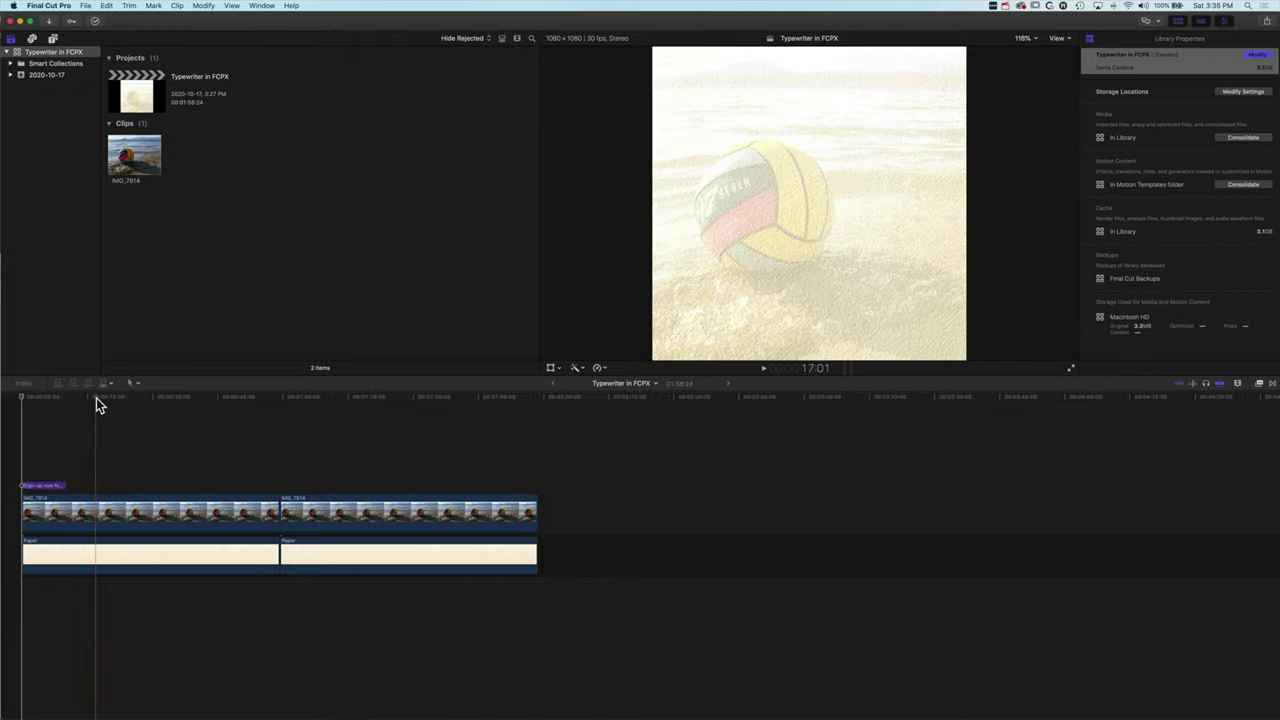
{"action": "left_click", "coordinate": [94, 398]}
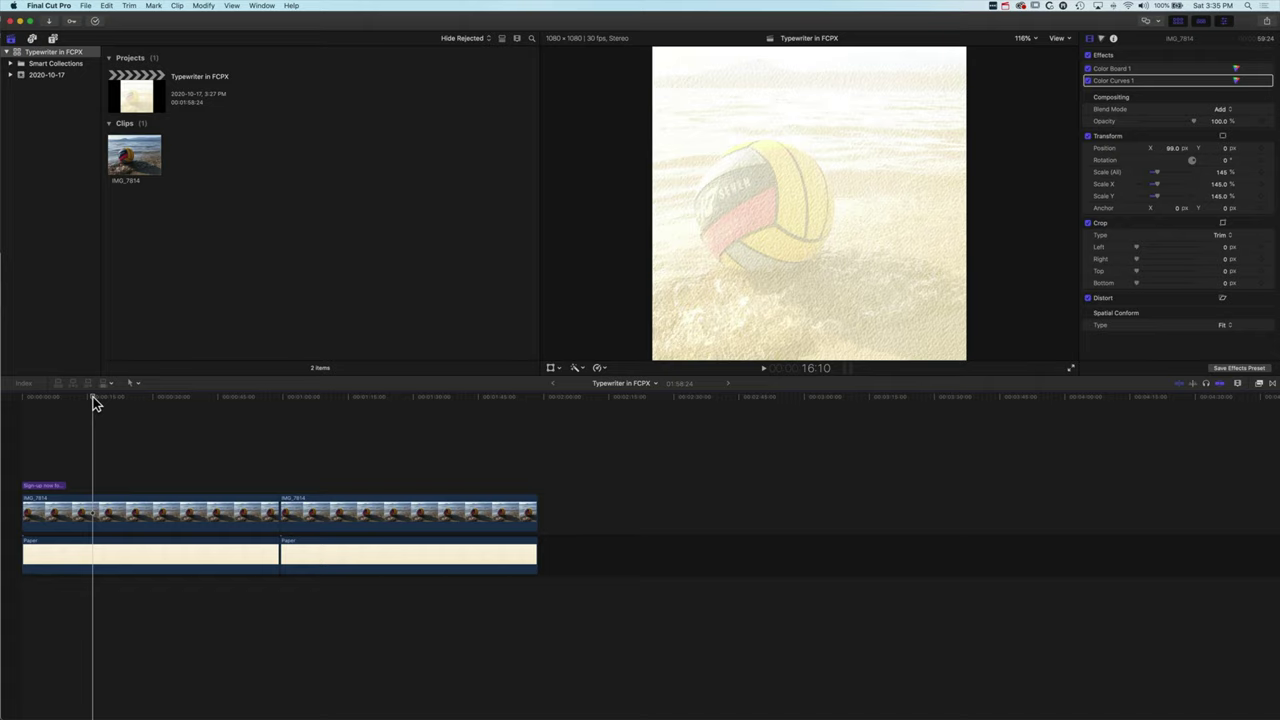
{"action": "left_click_drag", "start_coordinate": [96, 399], "coordinate": [277, 410]}
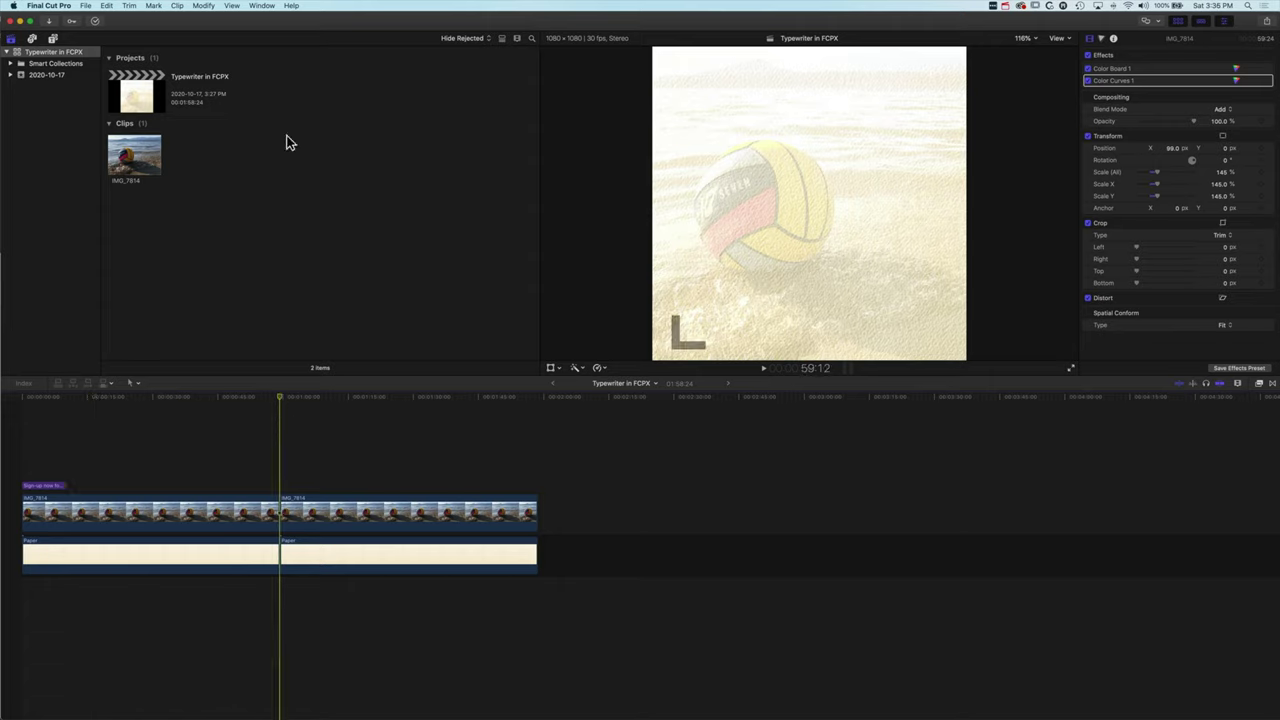
Step: Apply the Default workspace layout
{"action": "left_click", "coordinate": [262, 6]}
{"action": "mouse_move", "coordinate": [283, 127]}
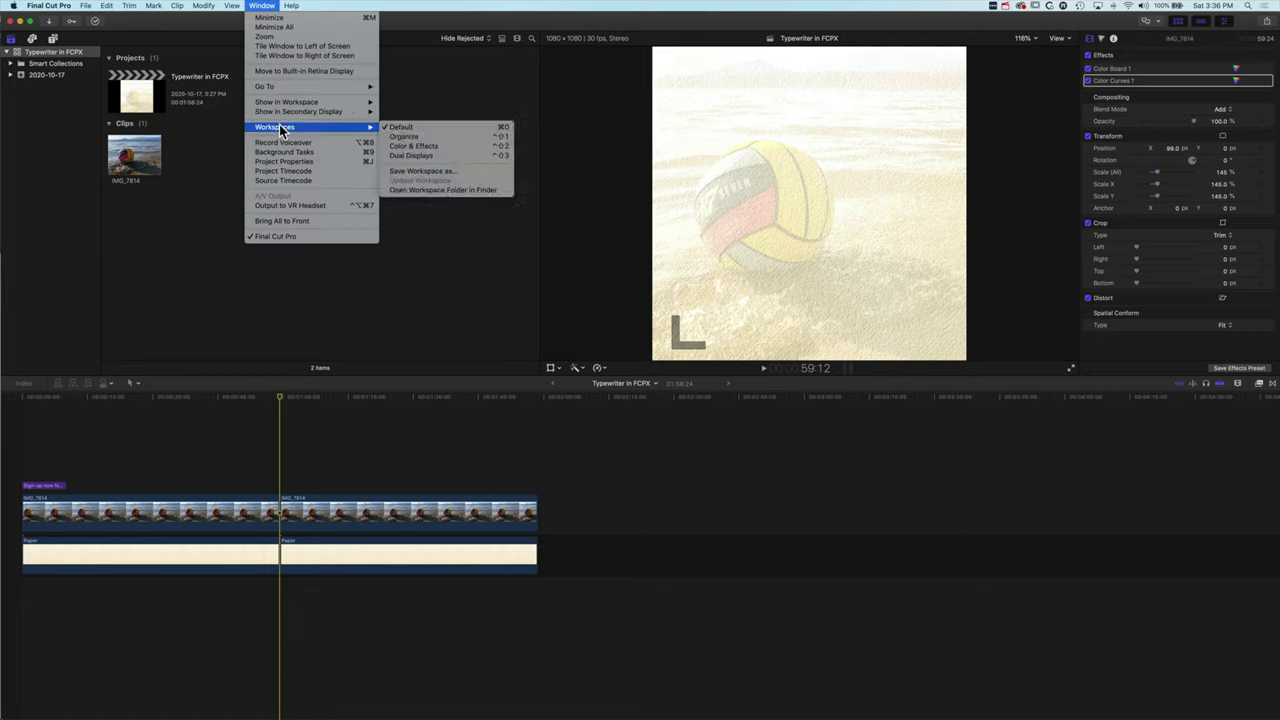
{"action": "left_click", "coordinate": [408, 130]}
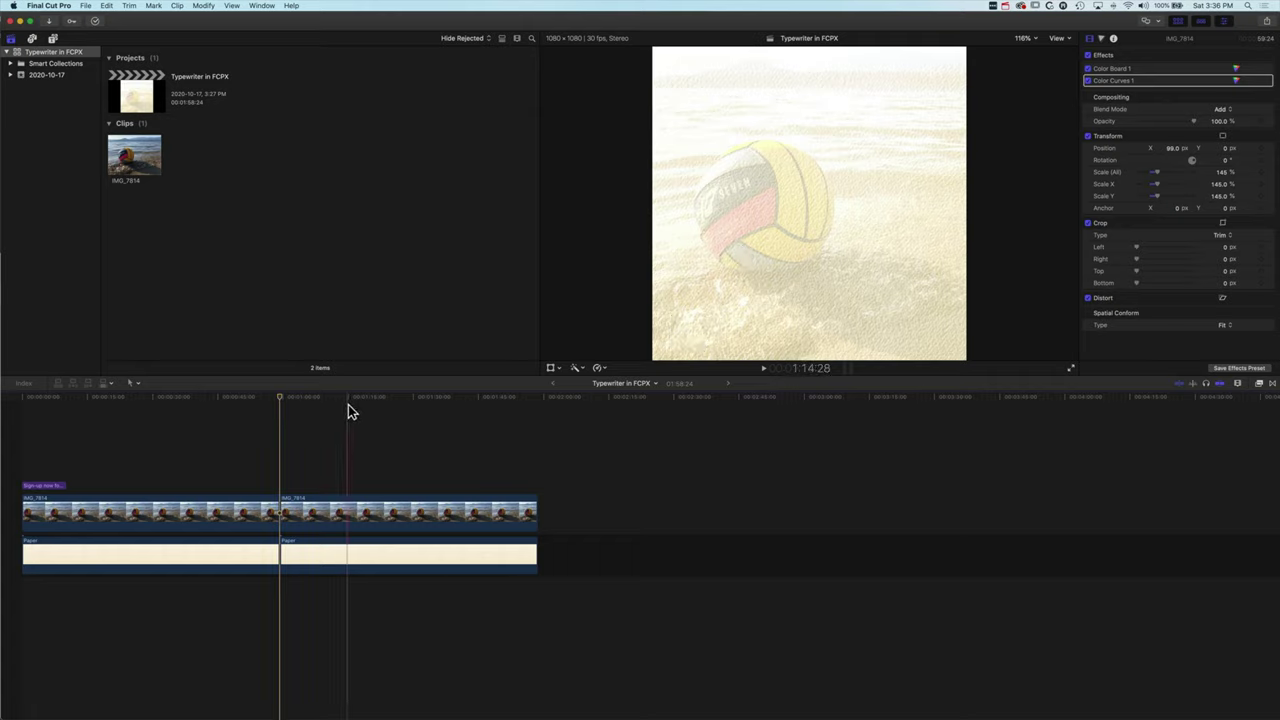
Step: Add the Typewriter title from the Build In/Out category above the start of the second IMG_7814 clip
{"action": "left_click", "coordinate": [54, 40]}
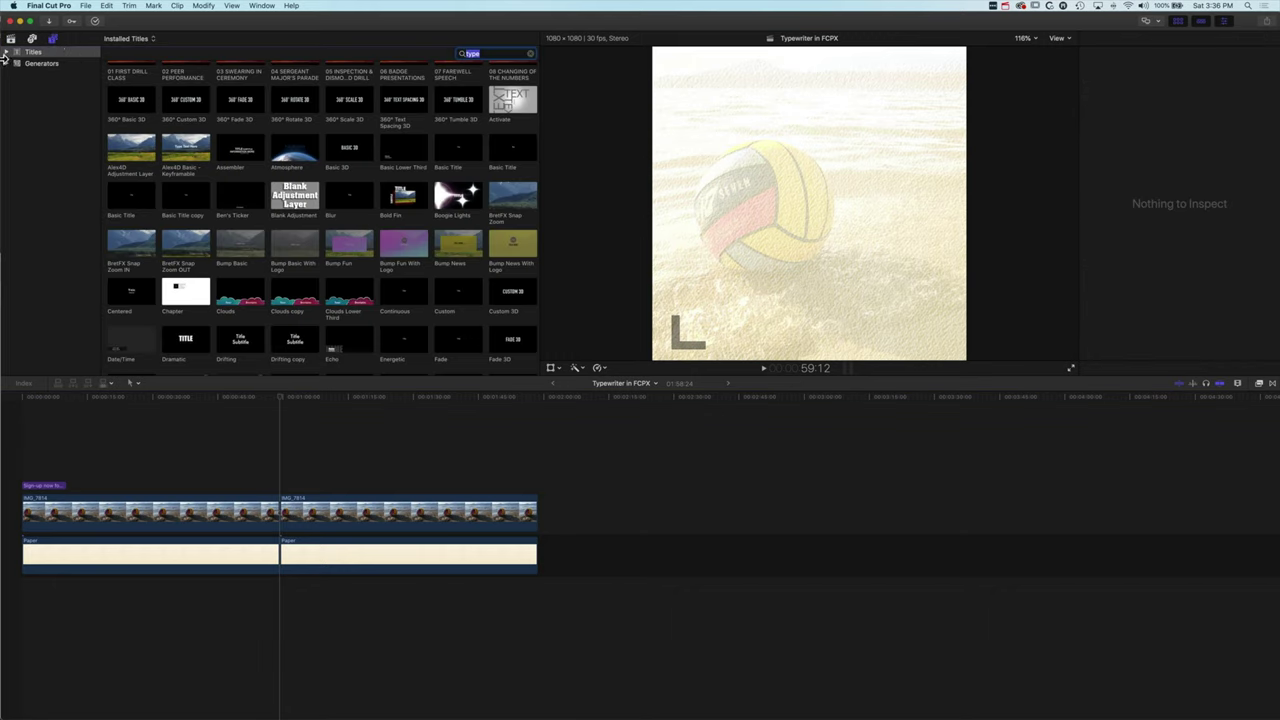
{"action": "left_click", "coordinate": [7, 52]}
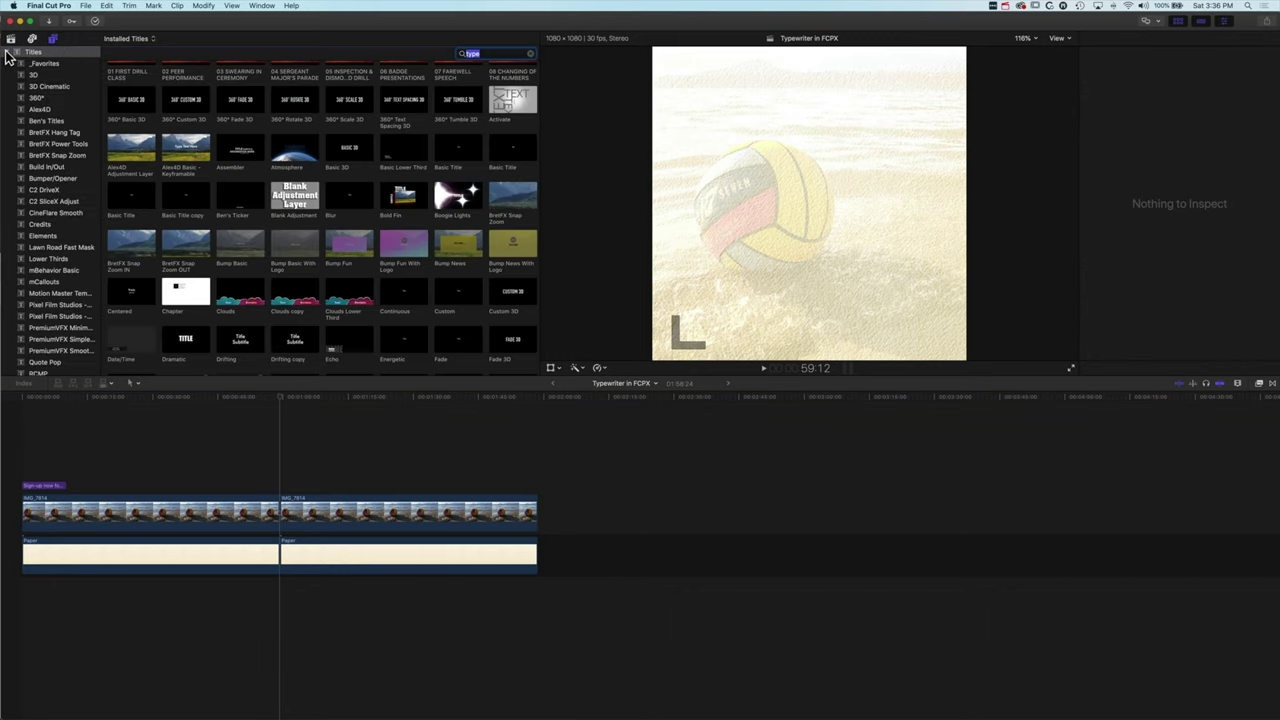
{"action": "left_click", "coordinate": [44, 168]}
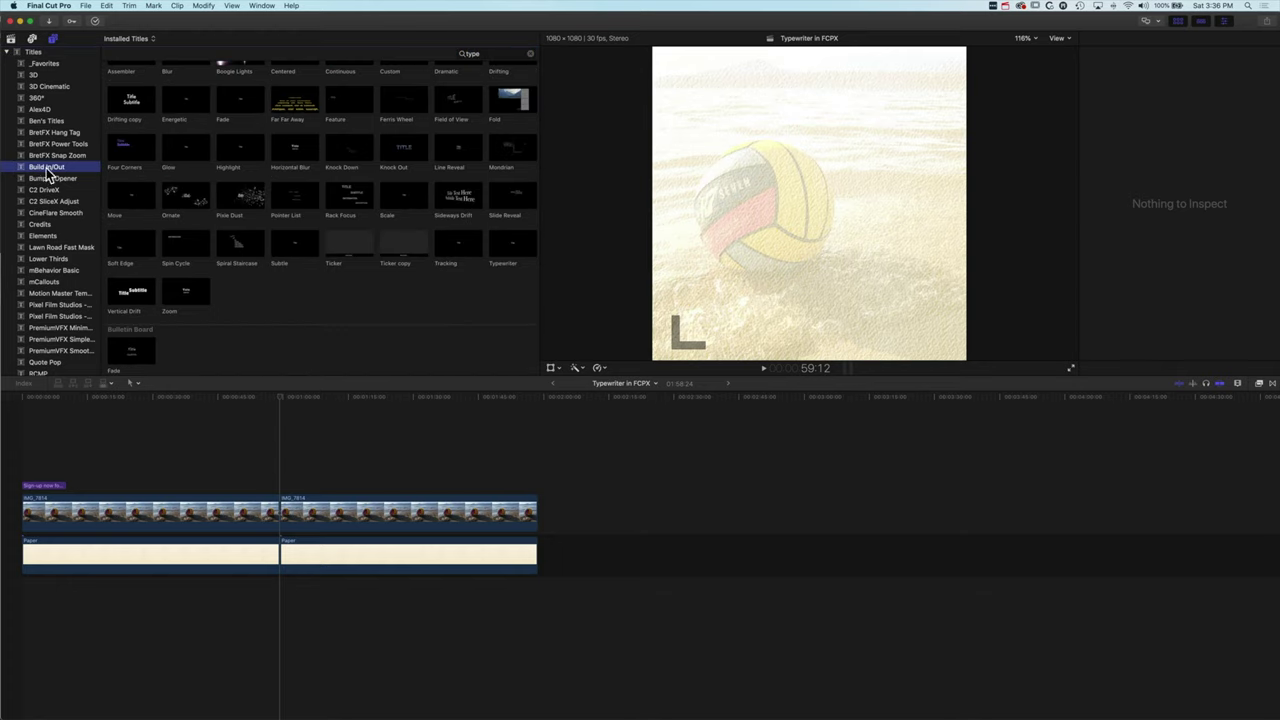
{"action": "left_click", "coordinate": [513, 250]}
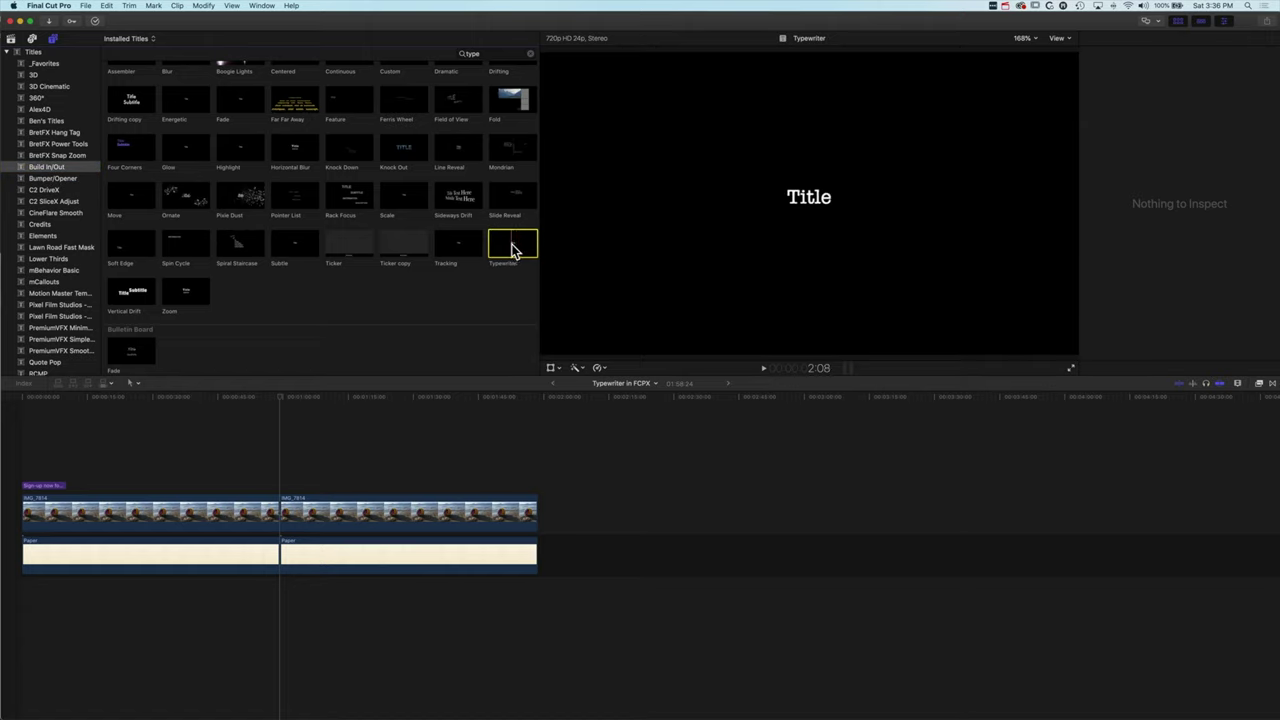
{"action": "left_click_drag", "start_coordinate": [513, 250], "coordinate": [286, 466]}
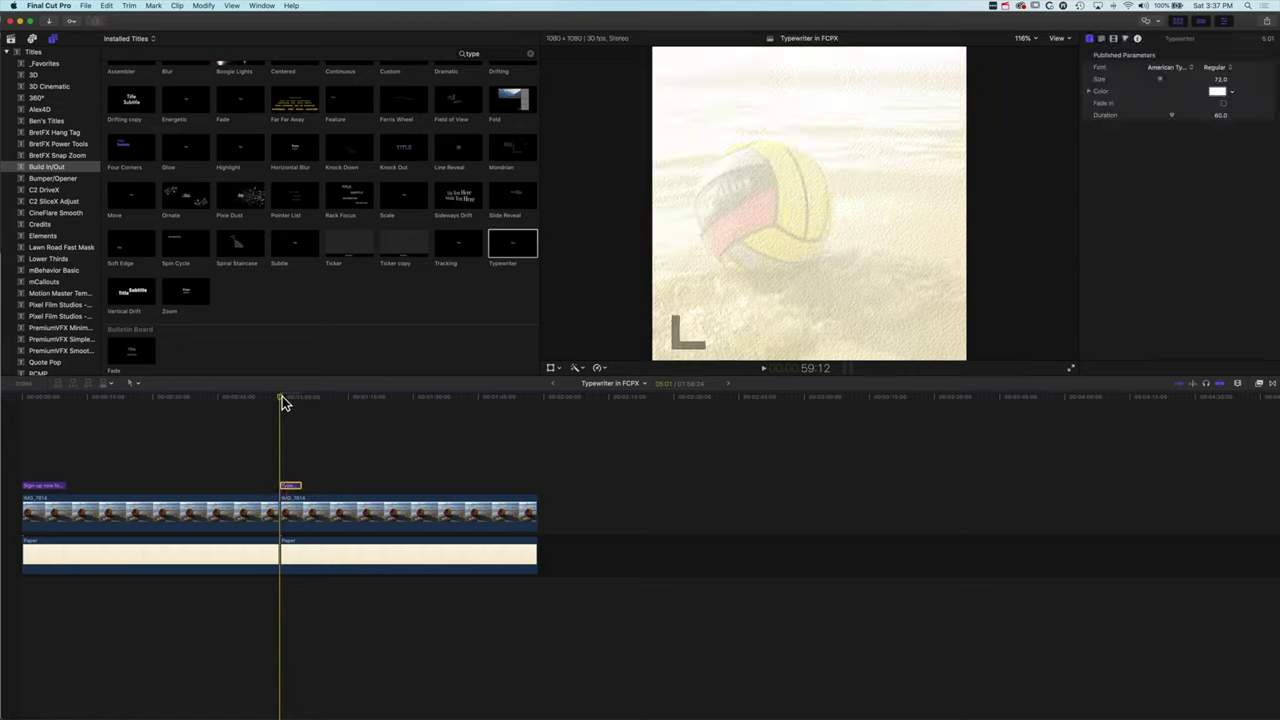
Step: Play into the new title until its text shows, and set the text colour to a near-black green
{"action": "key", "text": "space"}
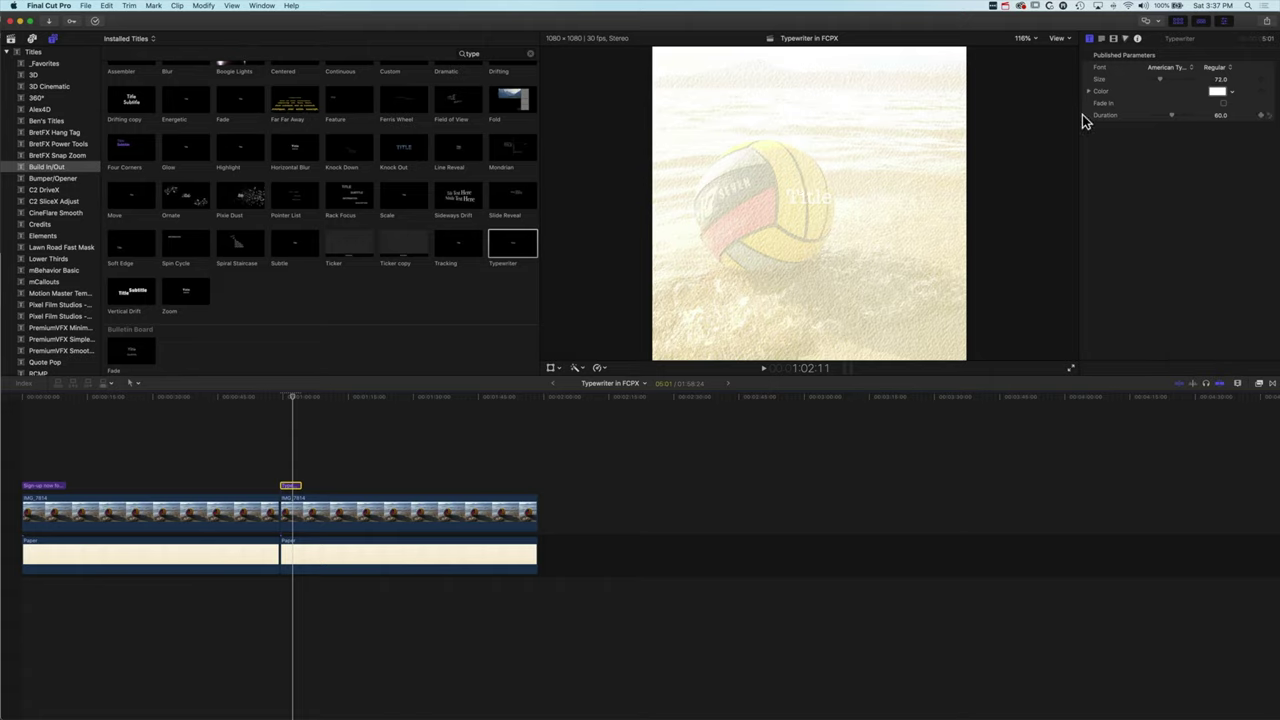
{"action": "left_click", "coordinate": [1232, 92]}
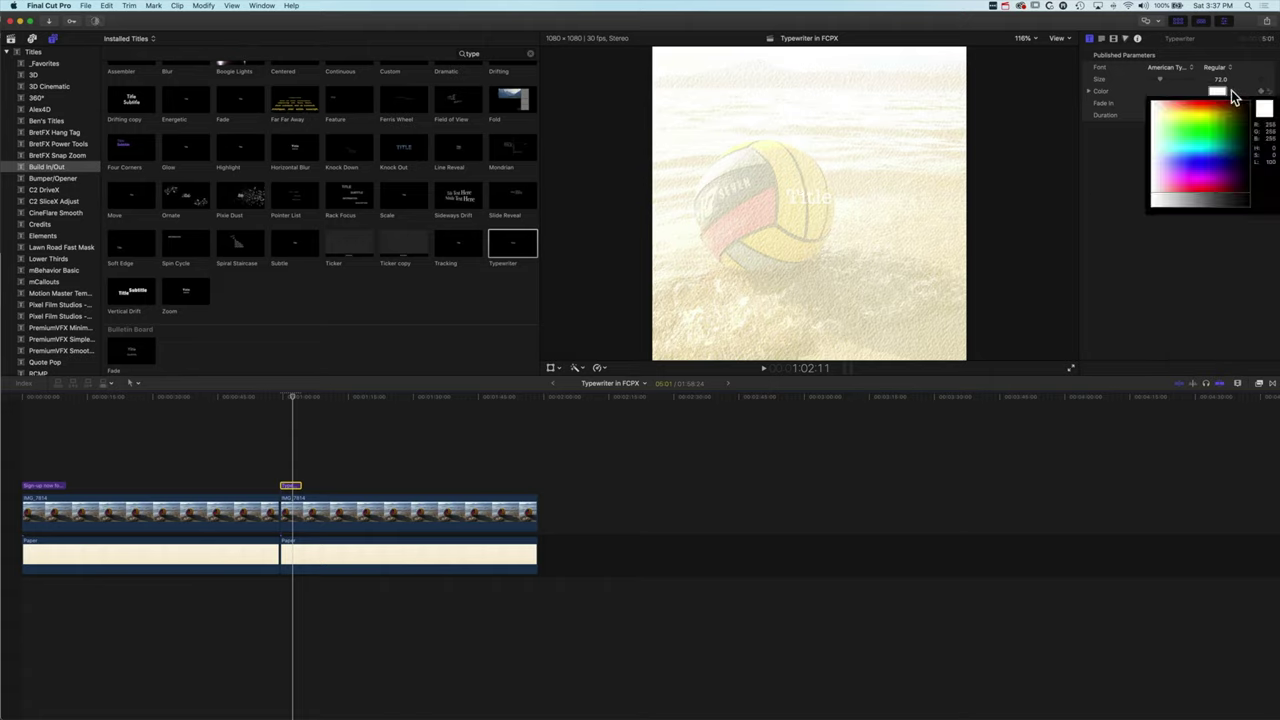
{"action": "left_click", "coordinate": [1244, 154]}
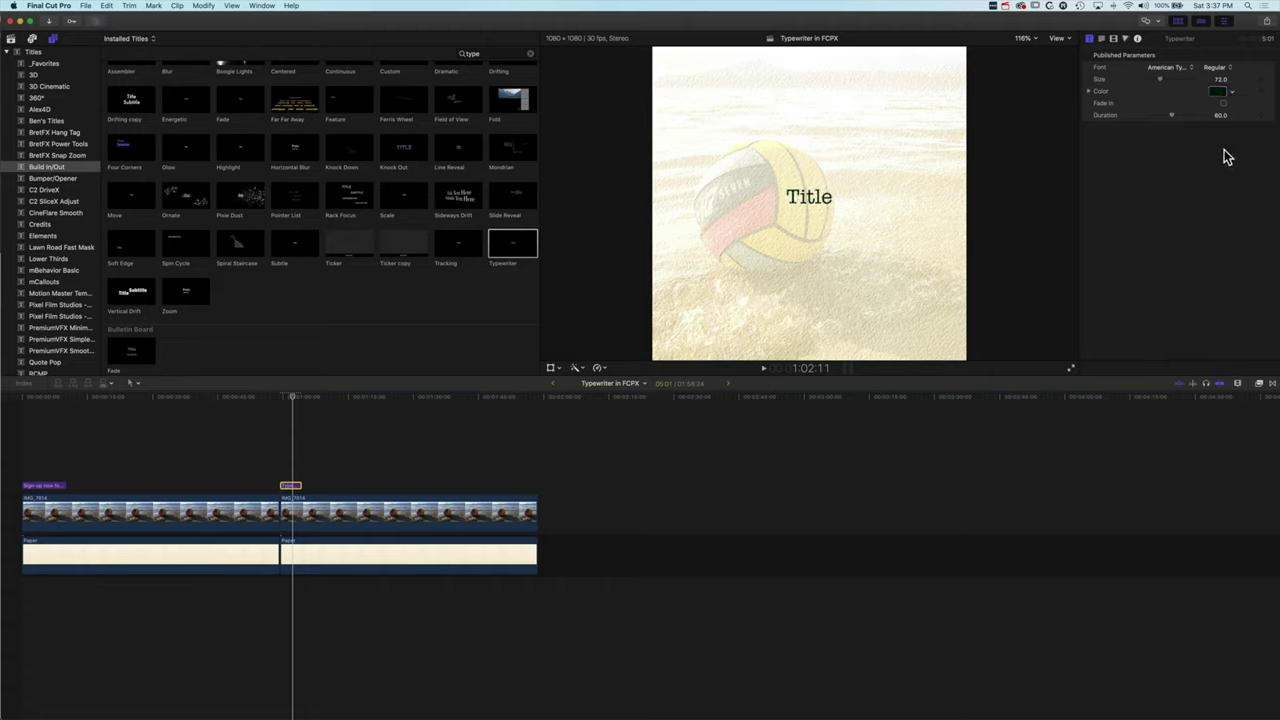
Step: Replace the new title's placeholder text with "Type in our text"
{"action": "left_click", "coordinate": [1102, 40]}
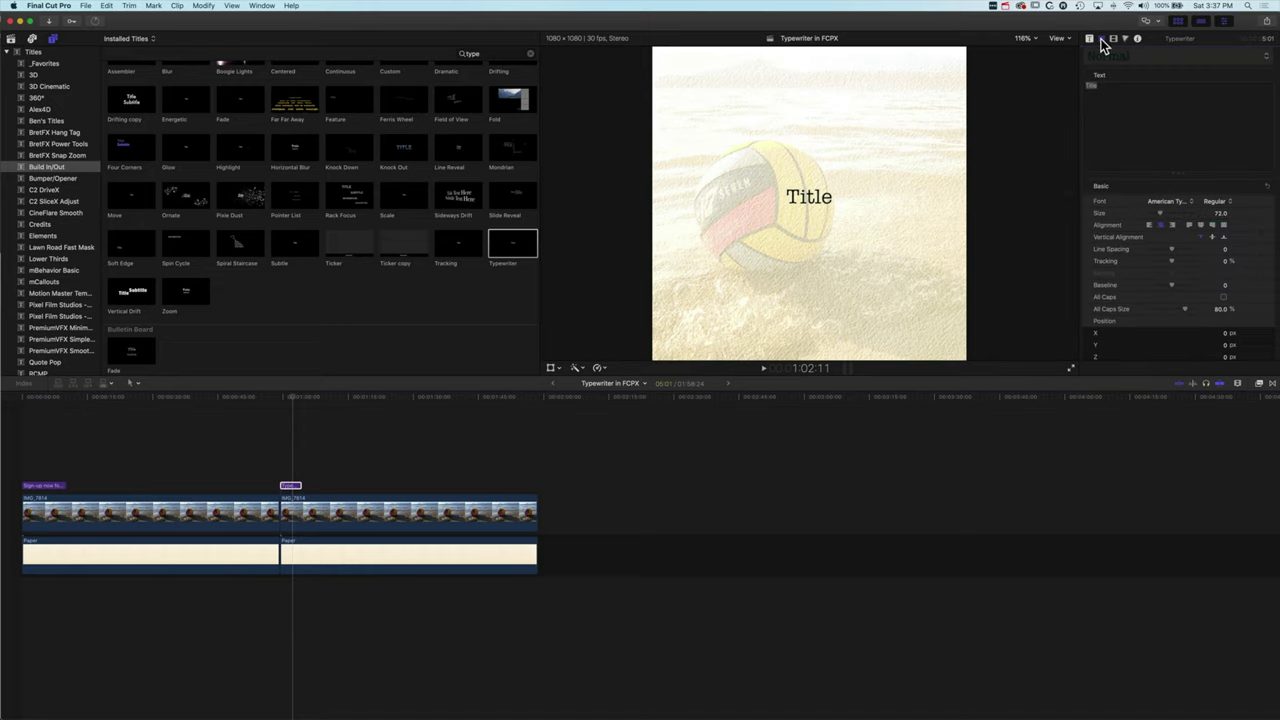
{"action": "double_click", "coordinate": [1114, 90]}
{"action": "left_click", "coordinate": [261, 6]}
{"action": "mouse_move", "coordinate": [284, 102]}
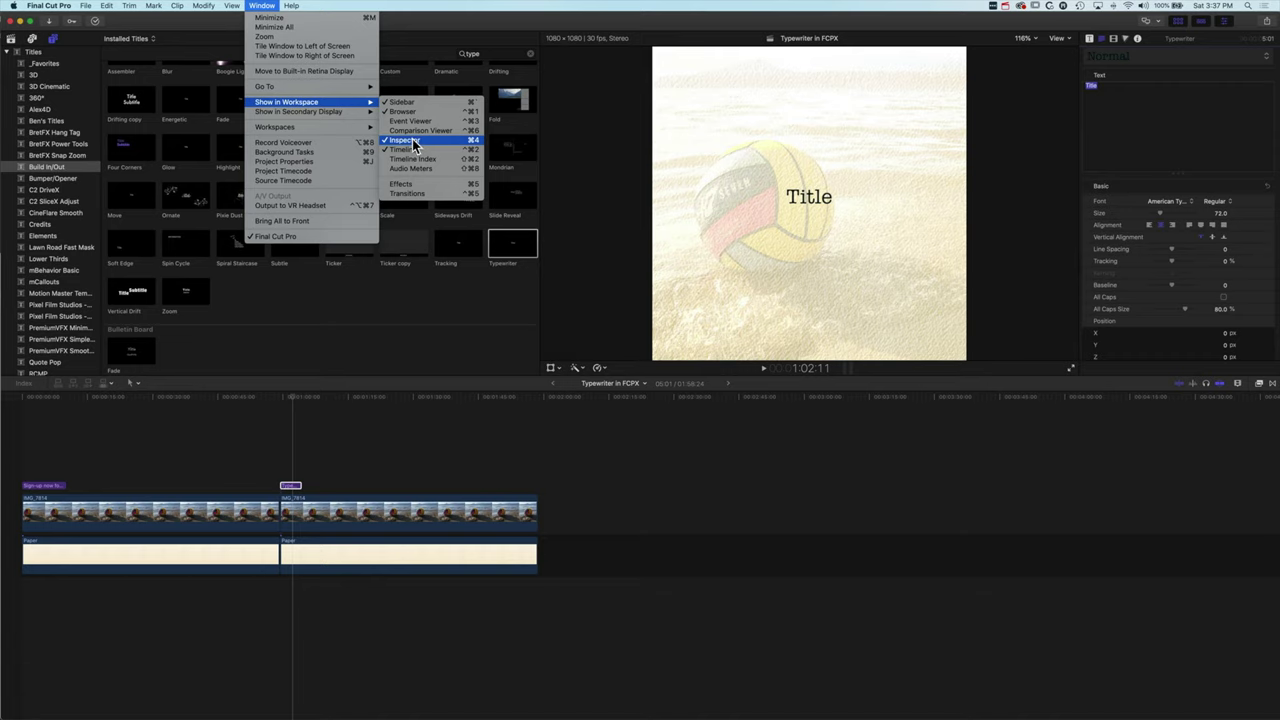
{"action": "left_click", "coordinate": [449, 7]}
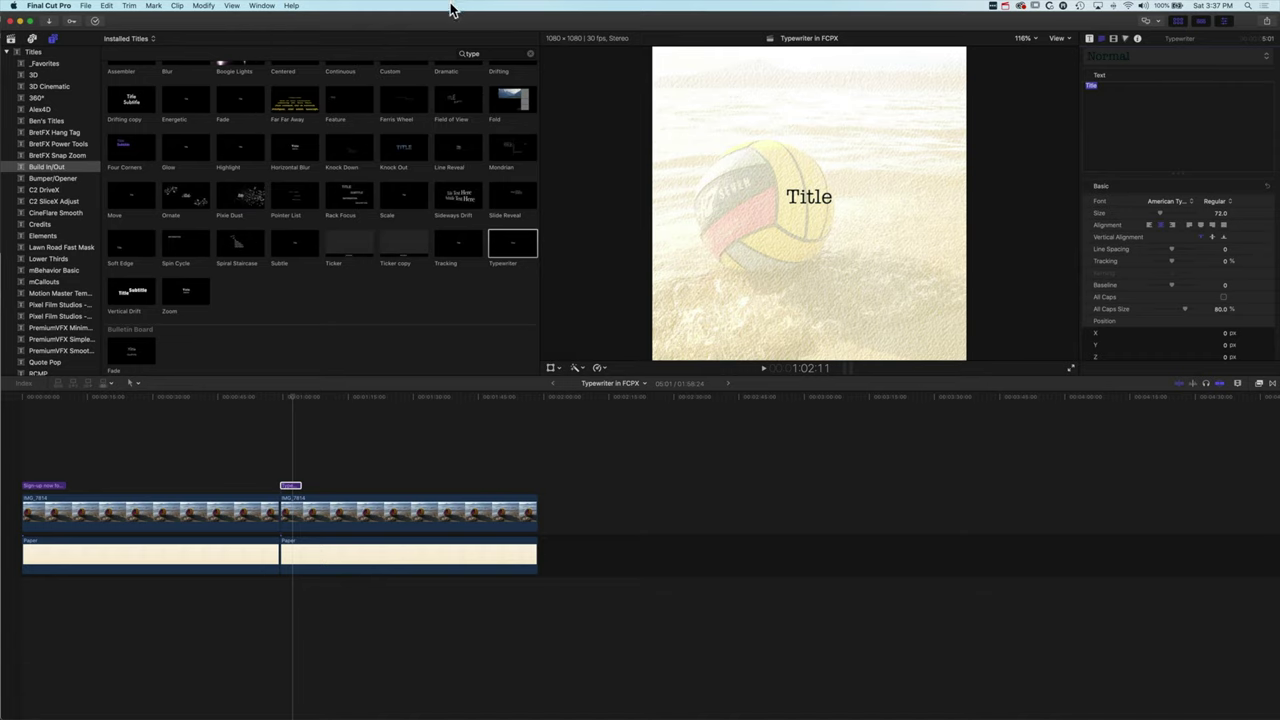
{"action": "left_click", "coordinate": [1121, 88]}
{"action": "key", "text": "super+a"}
{"action": "type", "text": "Tyep"}
{"action": "key", "text": "BackSpace"}
{"action": "key", "text": "BackSpace"}
{"action": "type", "text": "pe in our text"}
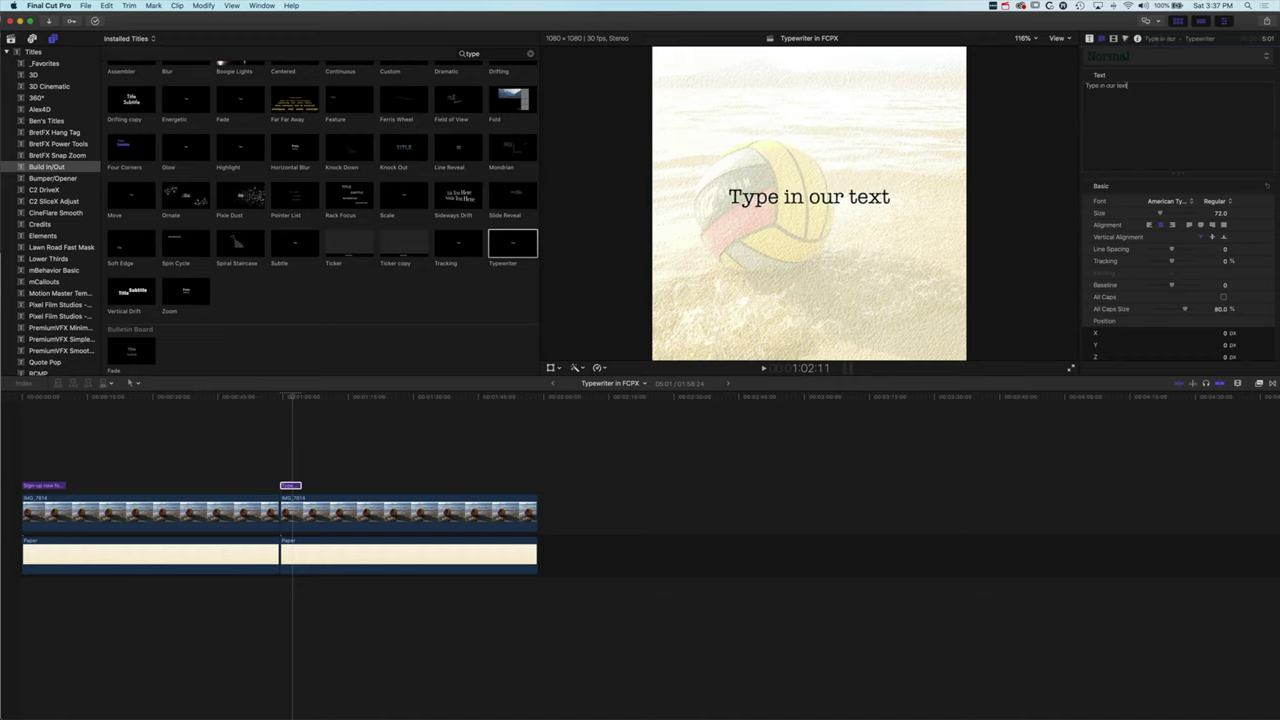
Step: Play the new title from its start to check the typing animation
{"action": "left_click", "coordinate": [282, 396]}
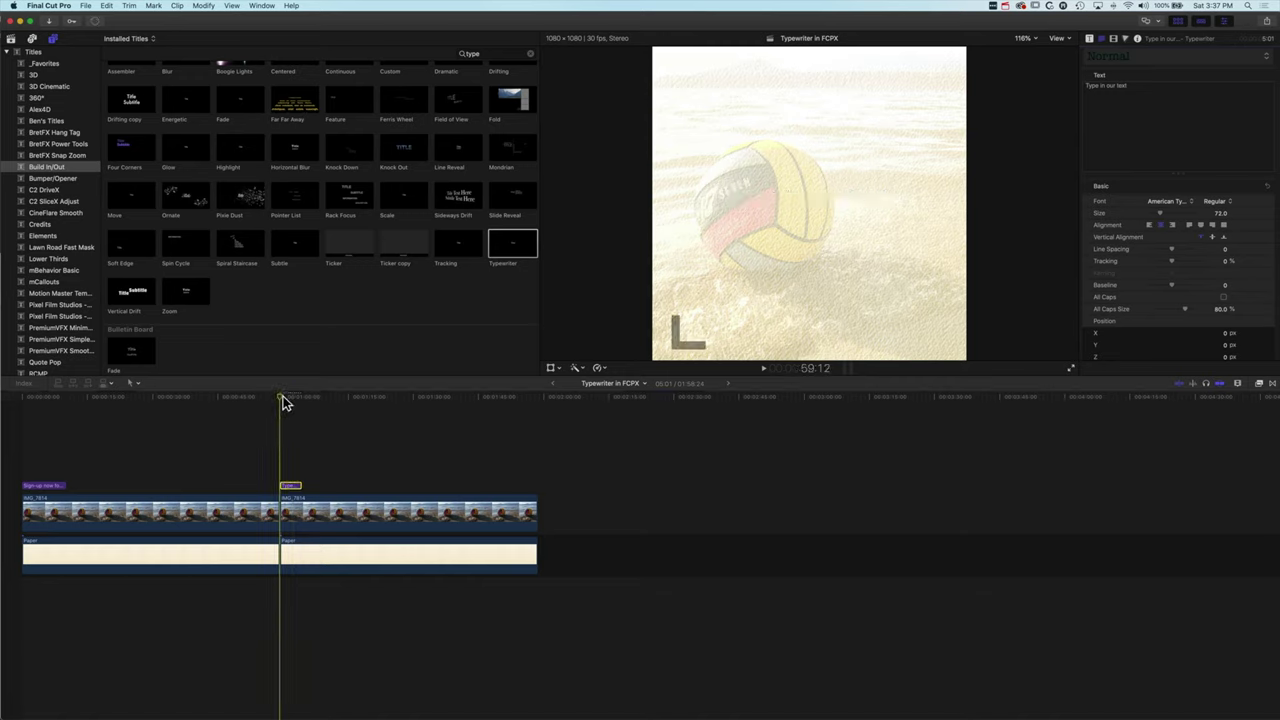
{"action": "key", "text": "space"}
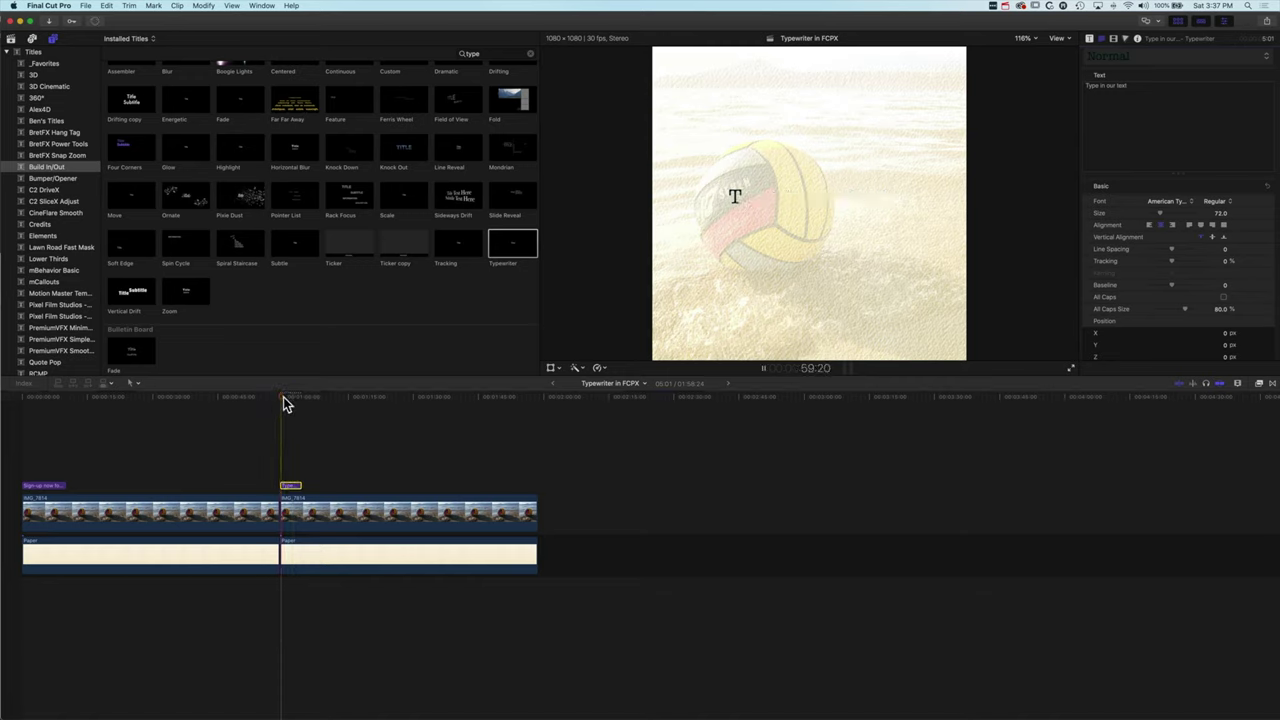
{"action": "key", "text": "space"}
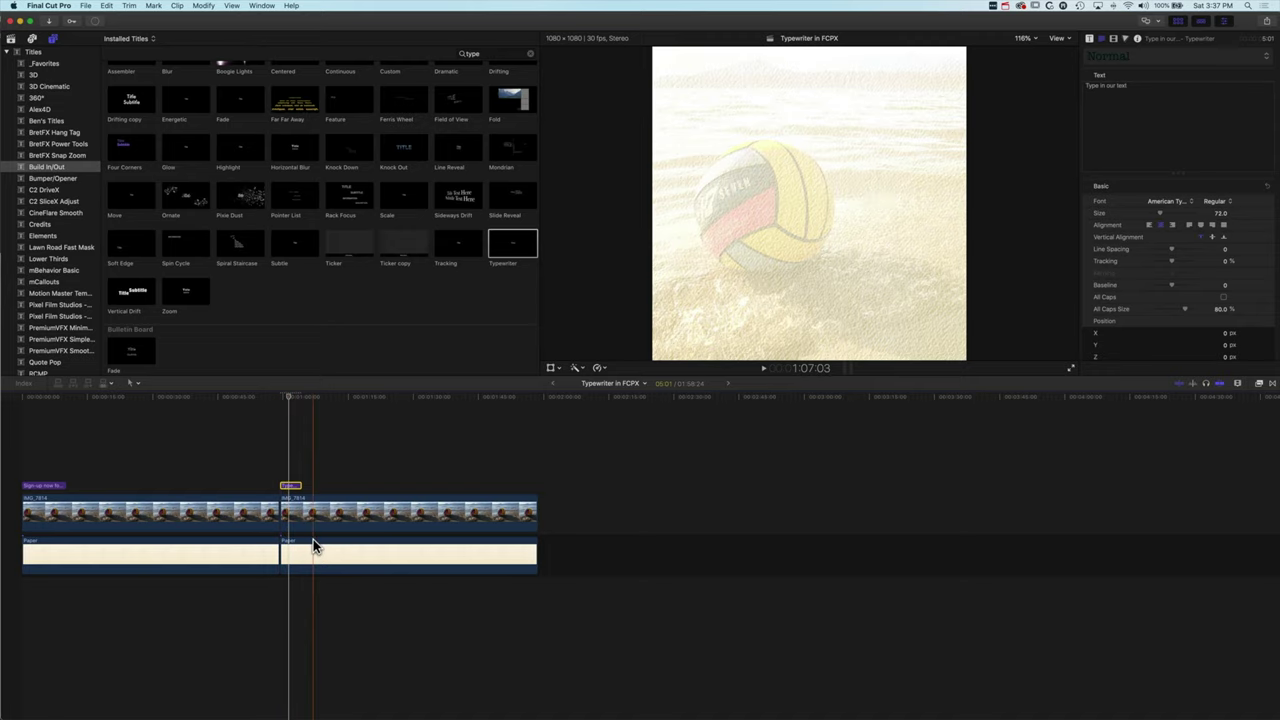
Step: Extend the new title's clip to 23:00 and raise its typewriter Duration parameter to 120
{"action": "left_click_drag", "start_coordinate": [300, 486], "coordinate": [378, 486]}
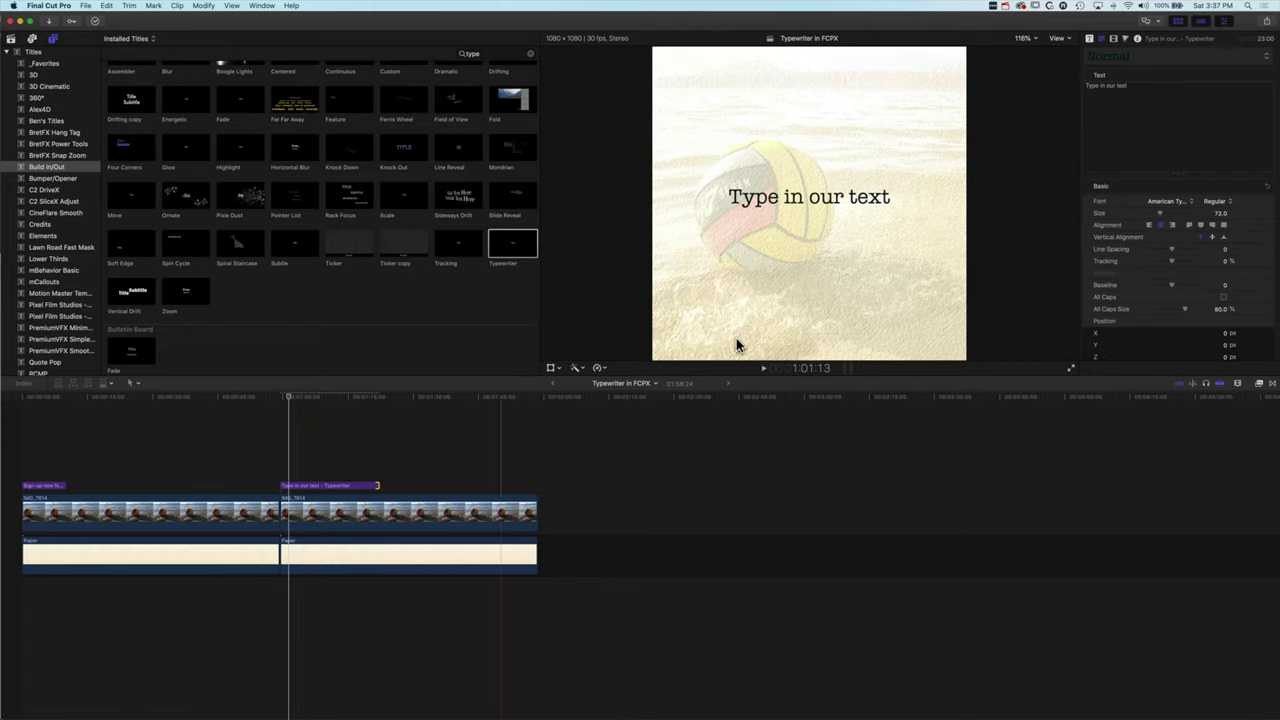
{"action": "left_click", "coordinate": [1089, 38]}
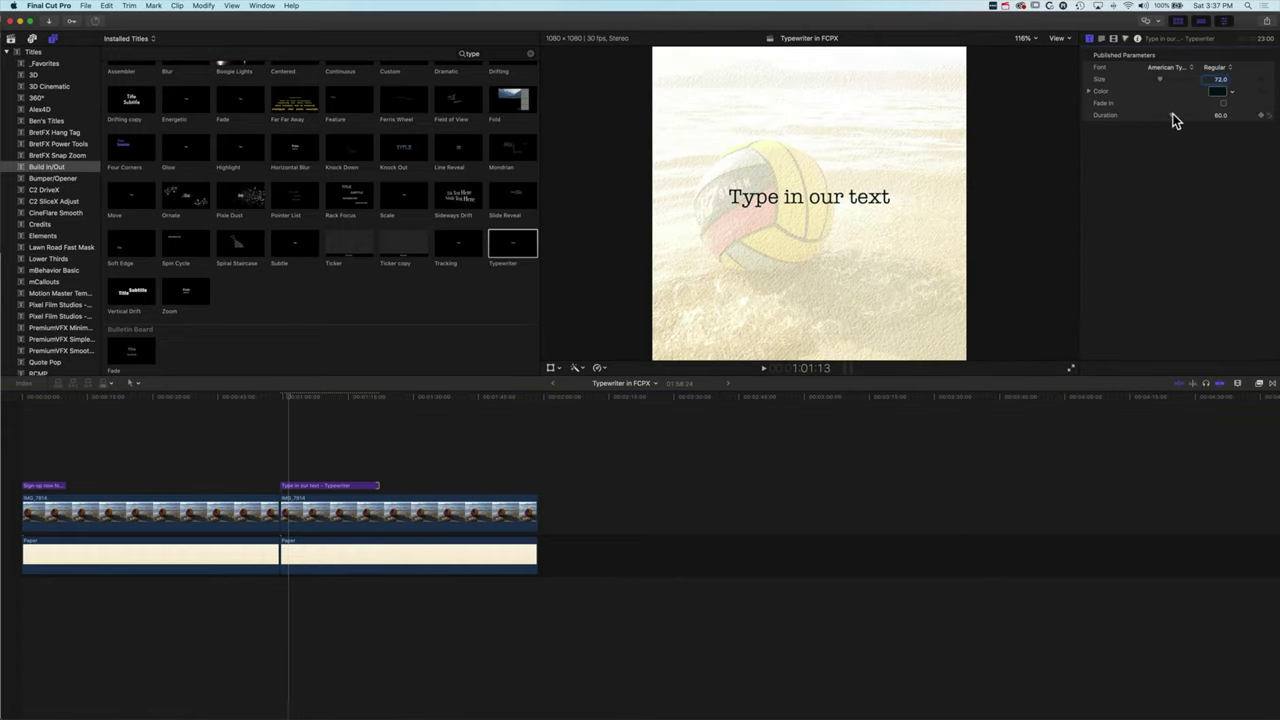
{"action": "left_click_drag", "start_coordinate": [1172, 114], "coordinate": [1212, 116]}
Step: Replay the extended title from 59:12 to check the typing speed at the new duration
{"action": "left_click_drag", "start_coordinate": [291, 397], "coordinate": [282, 397]}
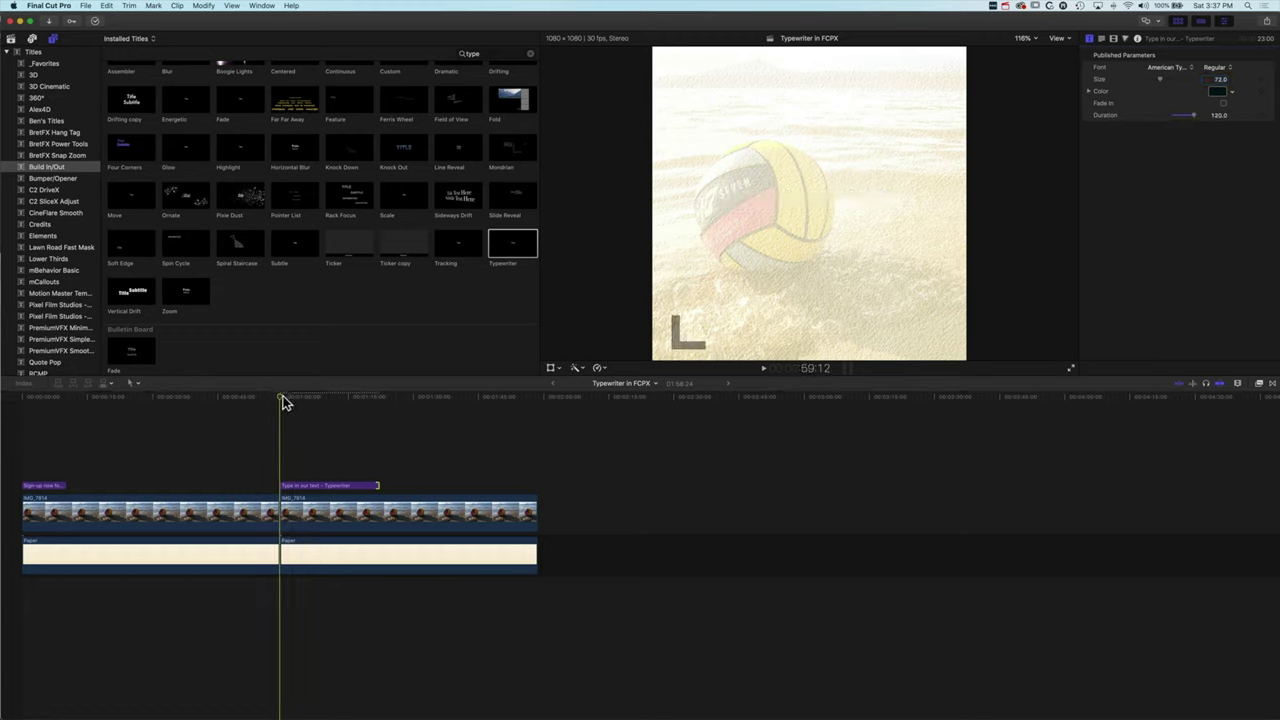
{"action": "key", "text": "space"}
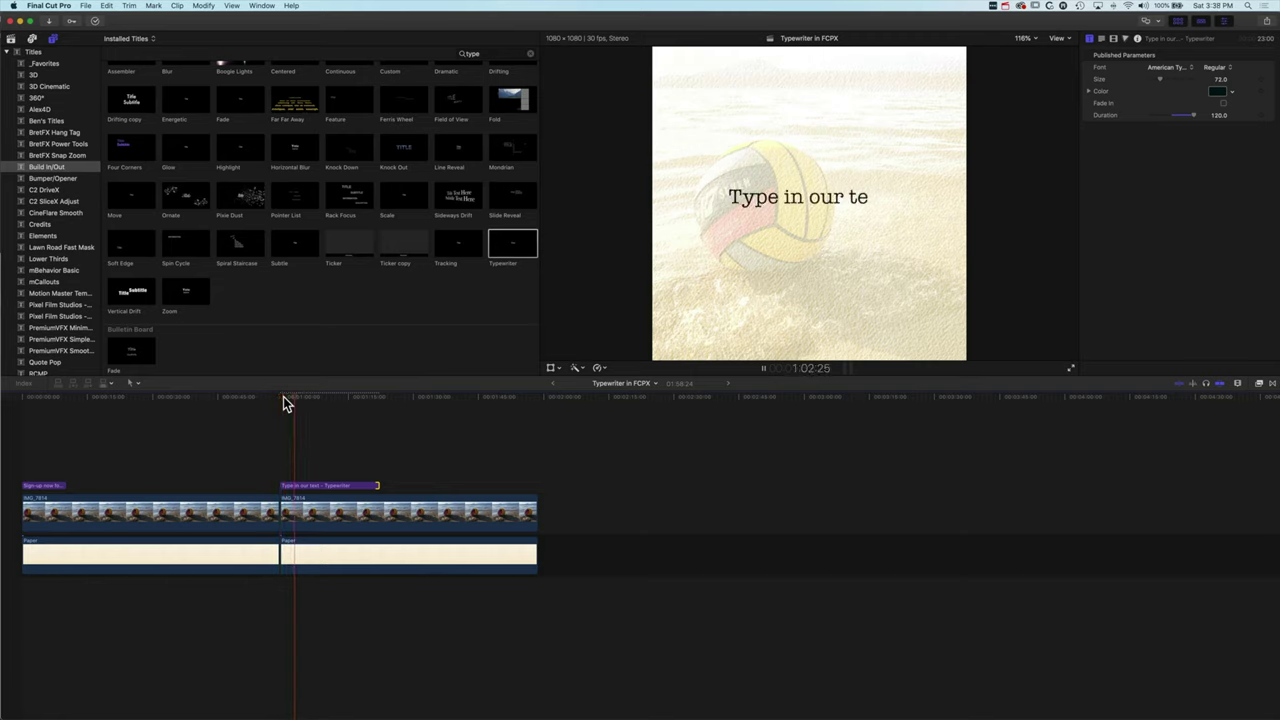
{"action": "key", "text": "space"}
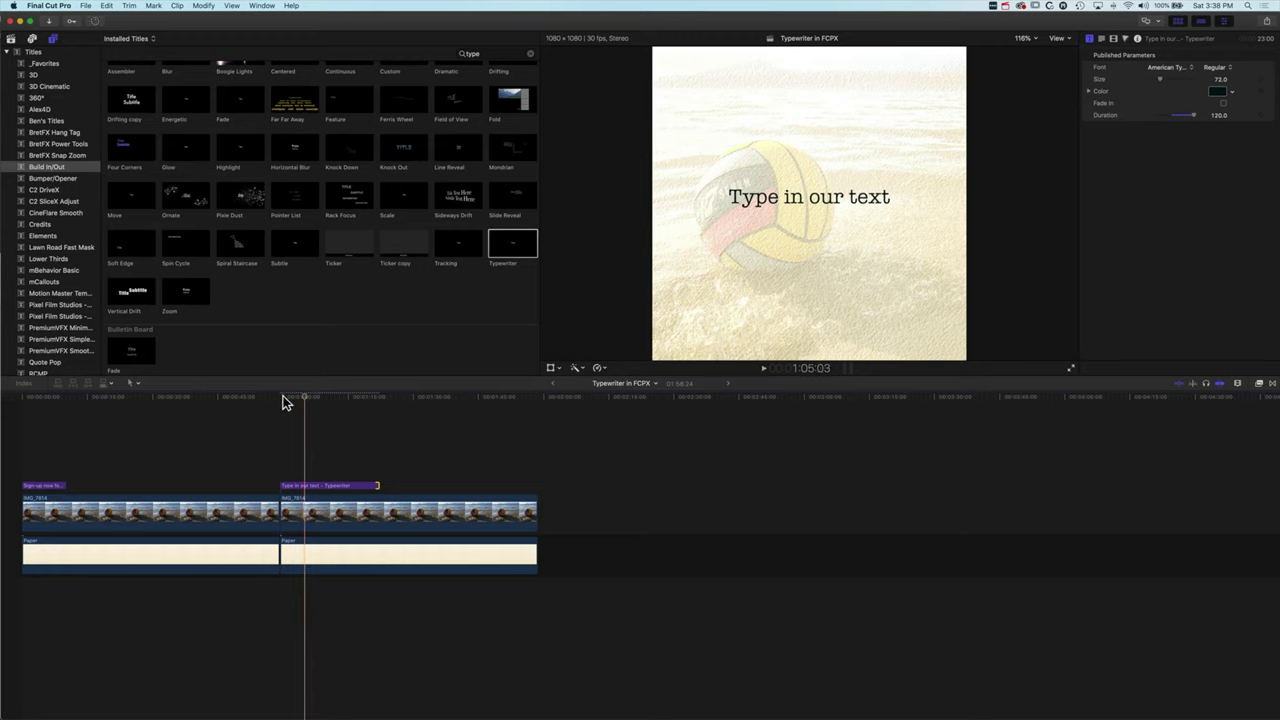
Step: Delete the "Type in our text" title and the second IMG_7814 and Paper clips from the timeline
{"action": "left_click", "coordinate": [343, 487]}
{"action": "key", "text": "BackSpace"}
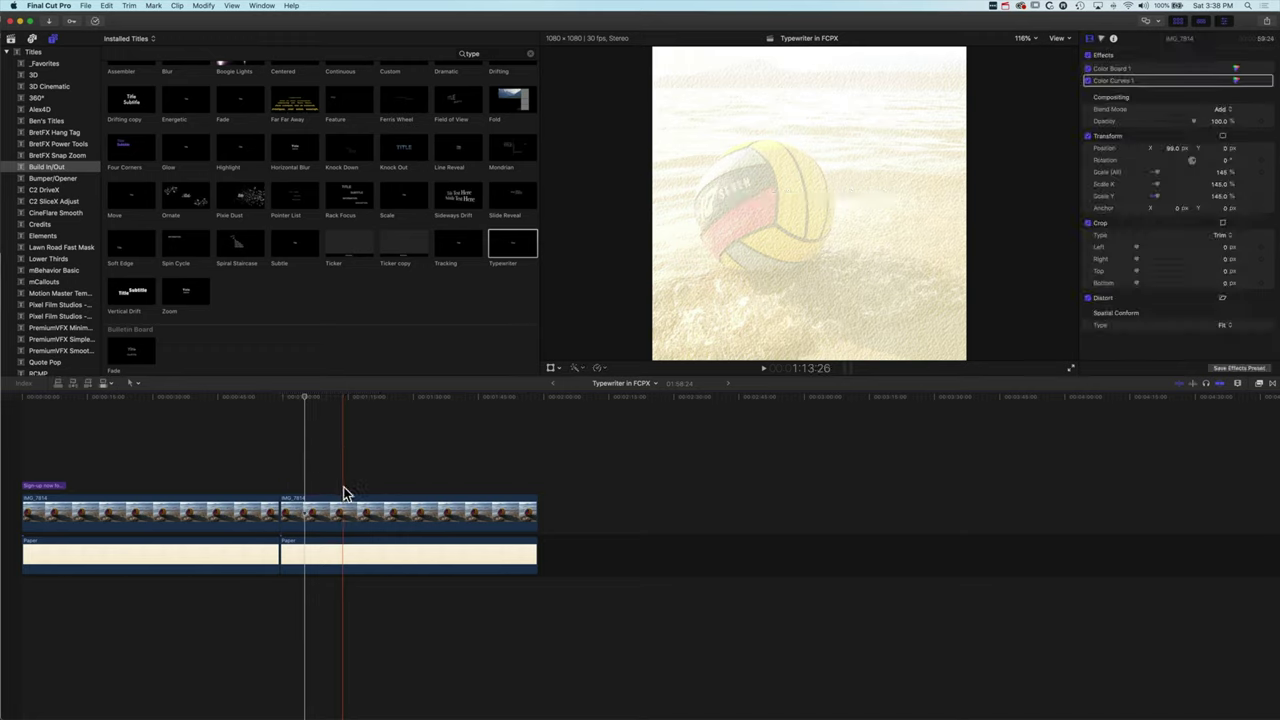
{"action": "left_click_drag", "start_coordinate": [337, 459], "coordinate": [440, 606]}
{"action": "key", "text": "BackSpace"}
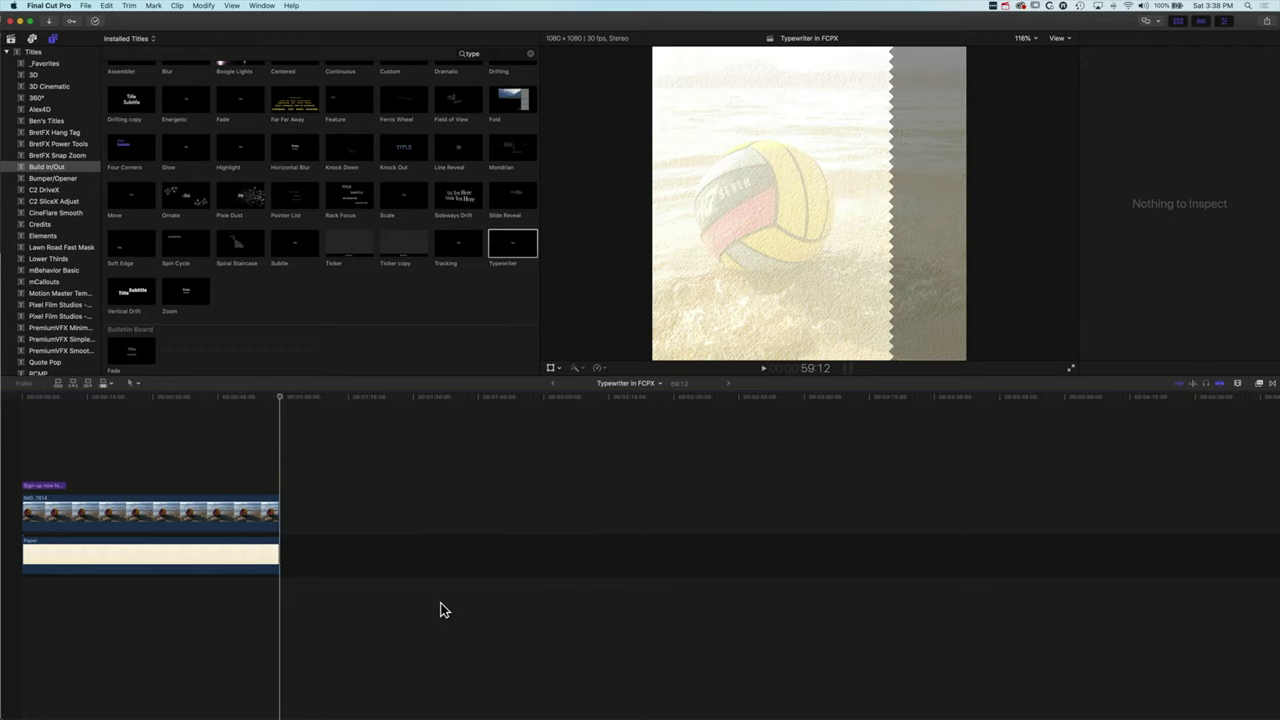
Step: Play the "Sign-up now for..." title from the beginning of the project
{"action": "left_click", "coordinate": [42, 400]}
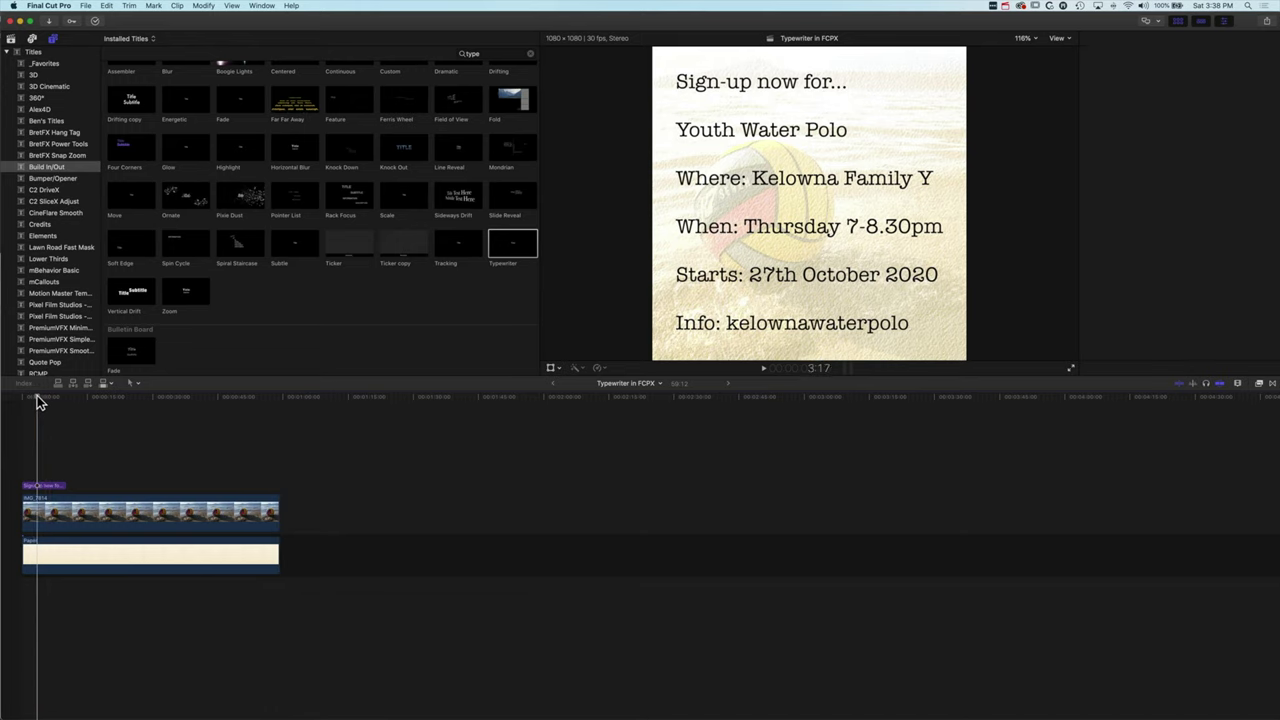
{"action": "left_click_drag", "start_coordinate": [49, 402], "coordinate": [18, 402]}
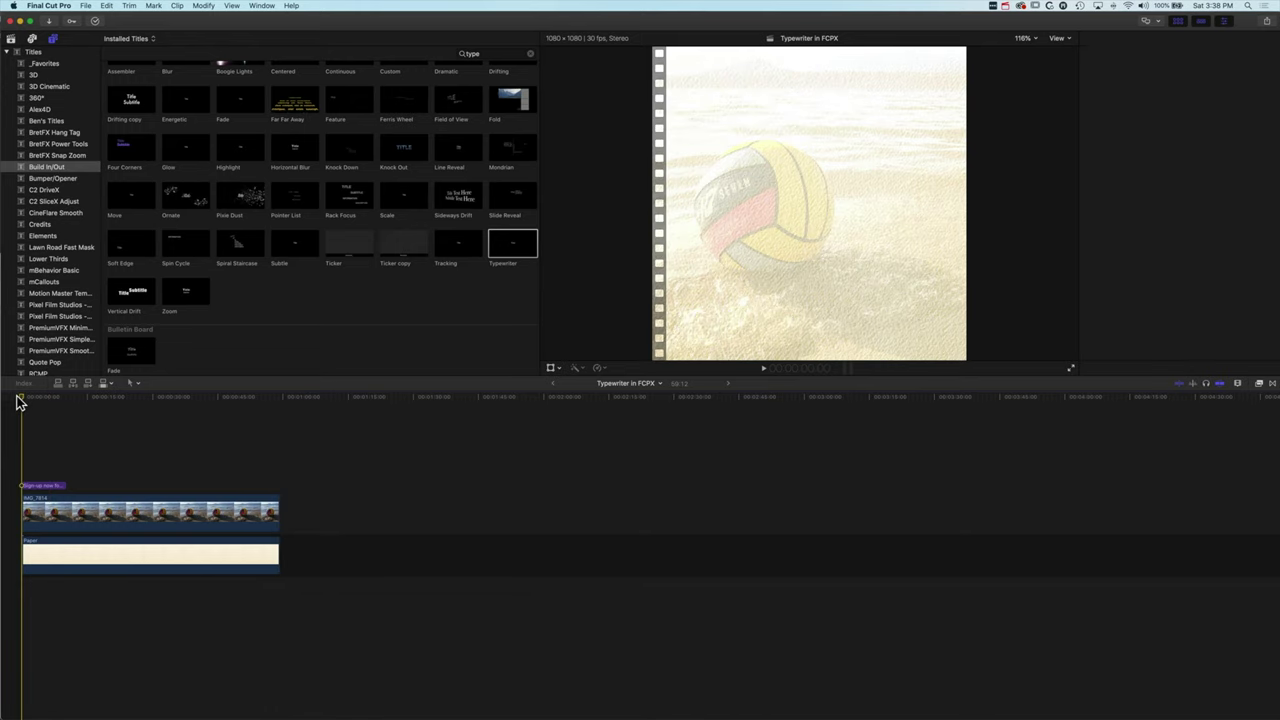
{"action": "key", "text": "space"}
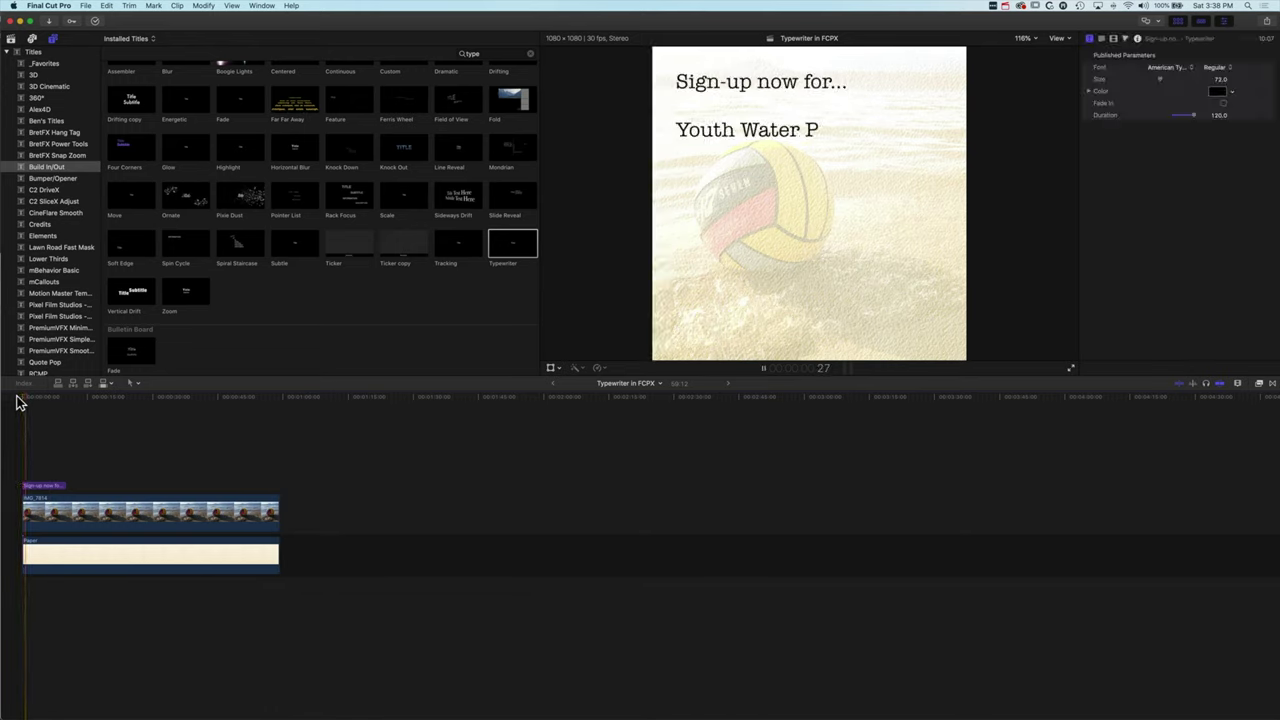
{"action": "key", "text": "space"}
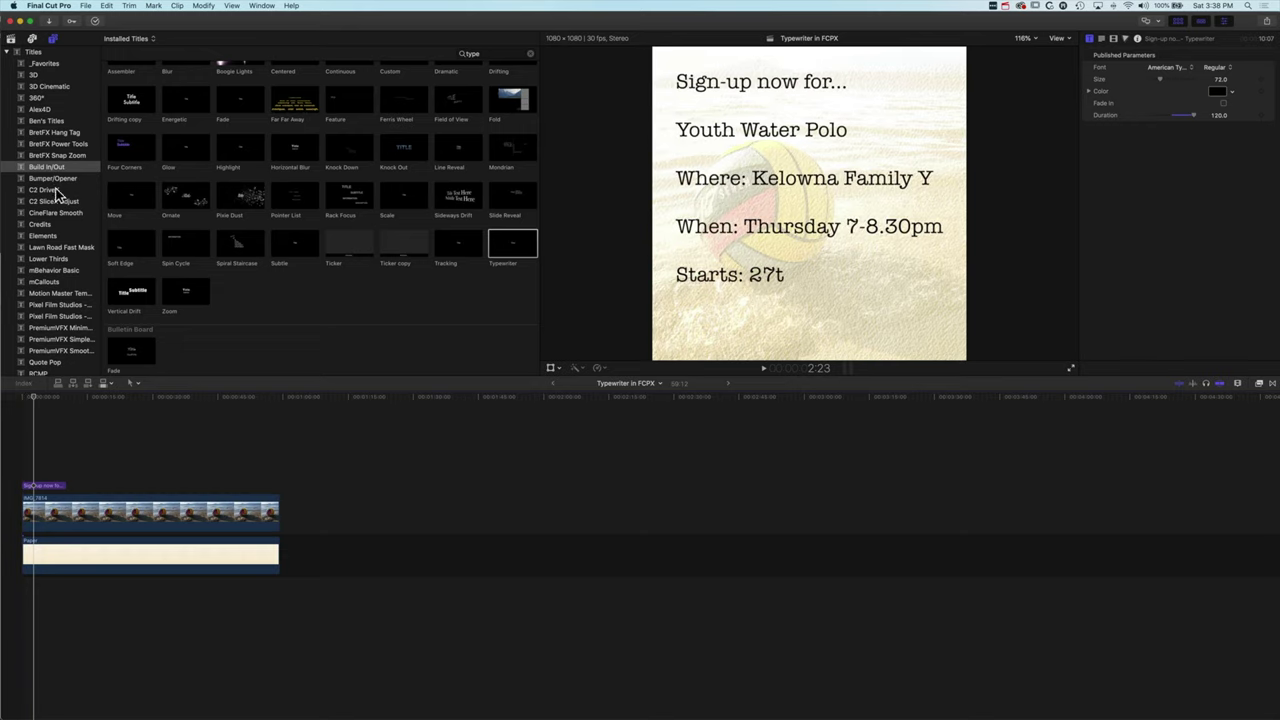
Step: Add the 0:44 Typewriter Manual sound effect below the Paper clip at the start of the timeline
{"action": "left_click", "coordinate": [33, 42]}
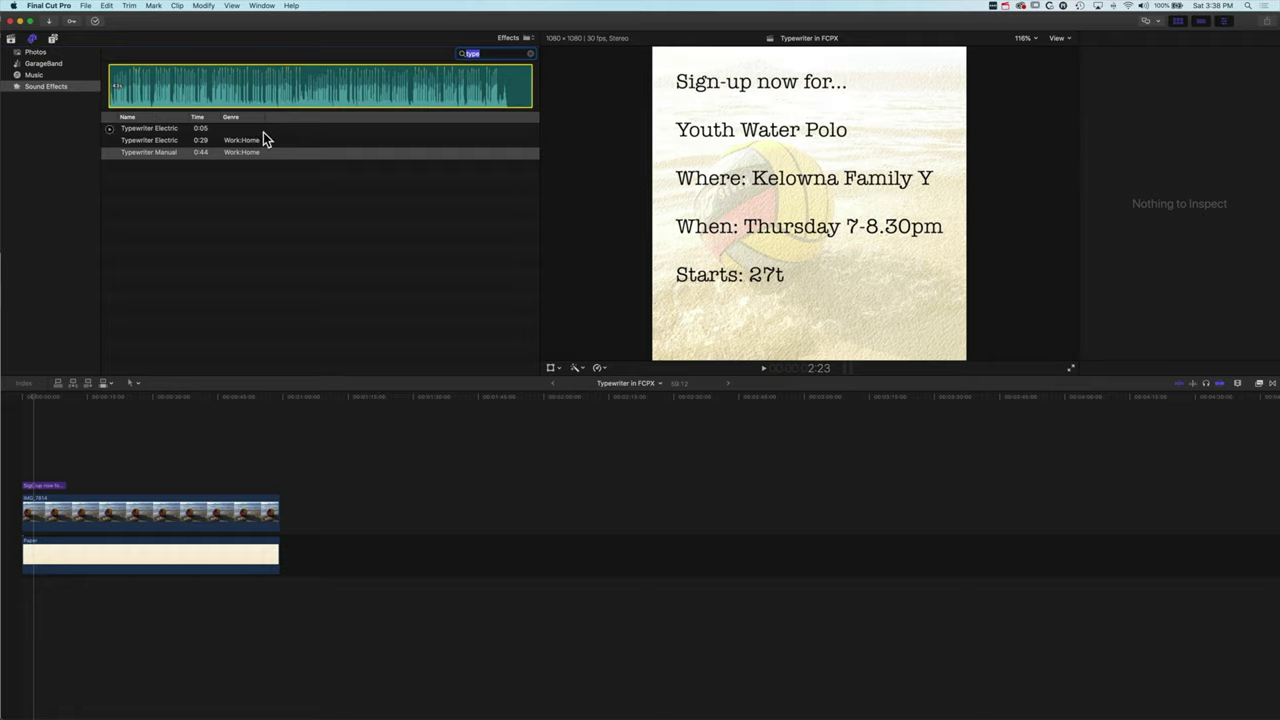
{"action": "left_click", "coordinate": [169, 153]}
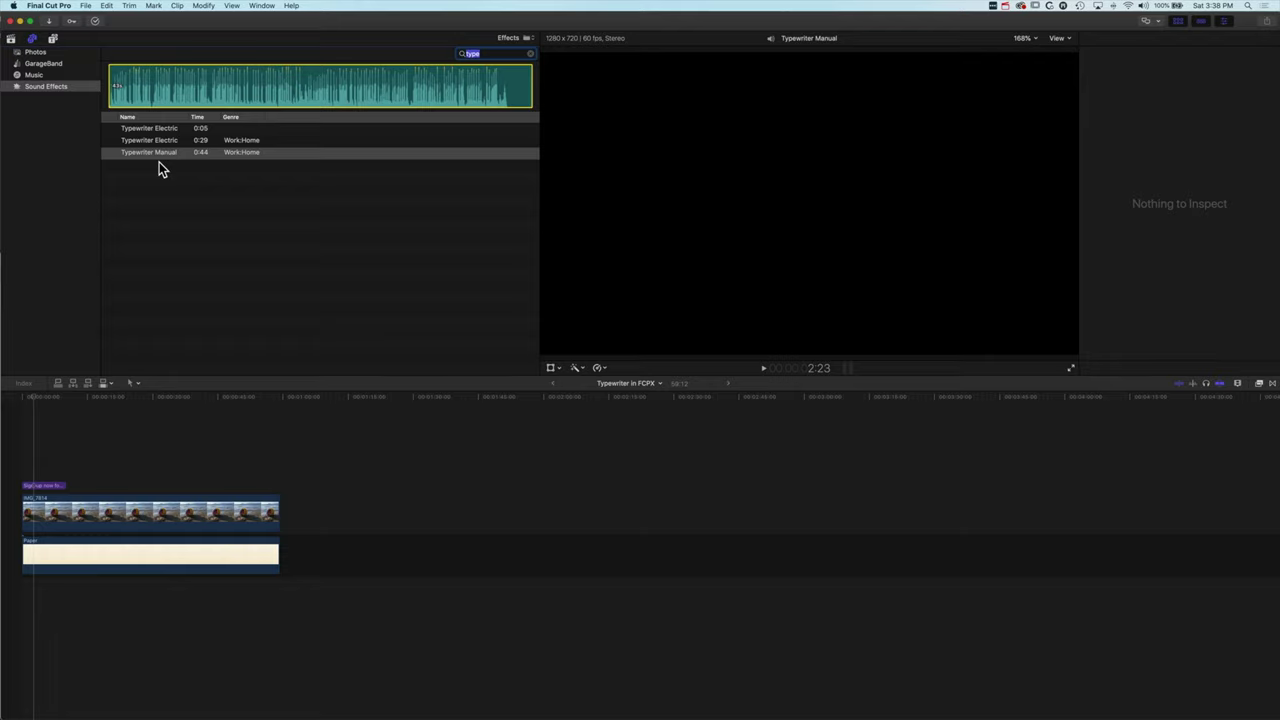
{"action": "mouse_move", "coordinate": [154, 158]}
{"action": "left_click_drag", "start_coordinate": [149, 153], "coordinate": [17, 604]}
Step: Play the project from the beginning to compare the title's typing with the Typewriter Manual sound effect
{"action": "left_click", "coordinate": [10, 400]}
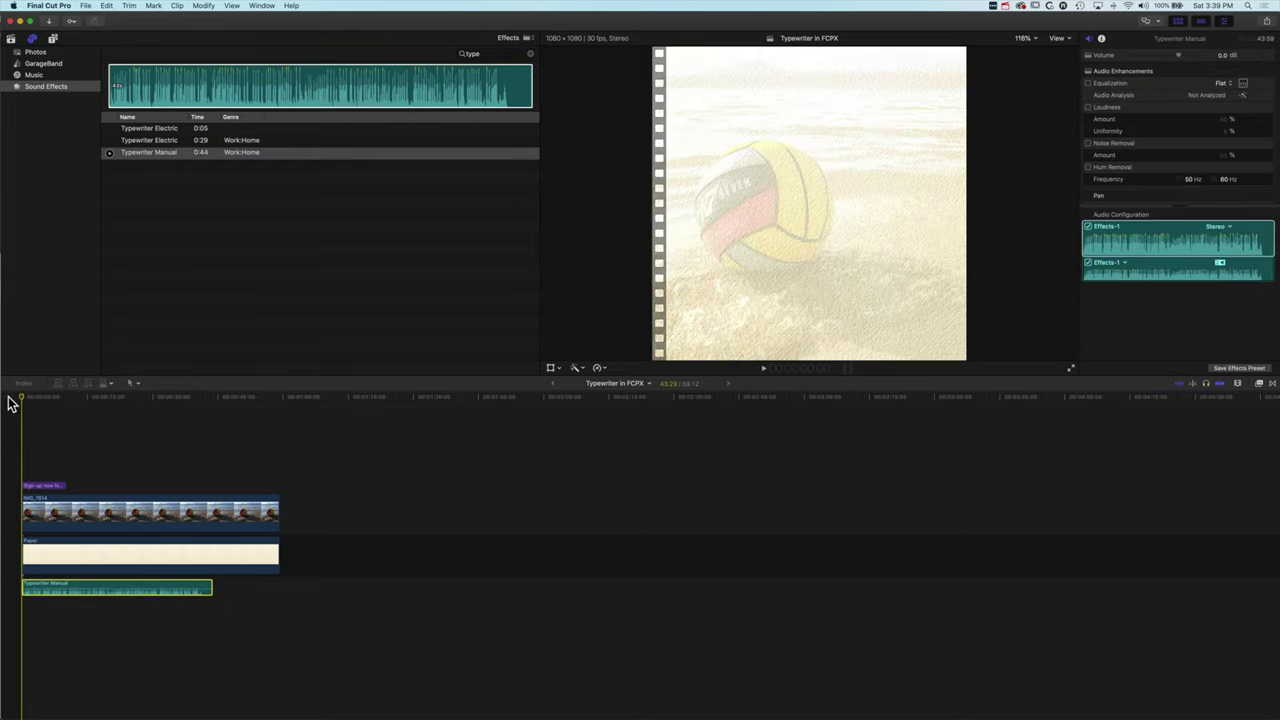
{"action": "key", "text": "super+equal"}
{"action": "key", "text": "super+equal"}
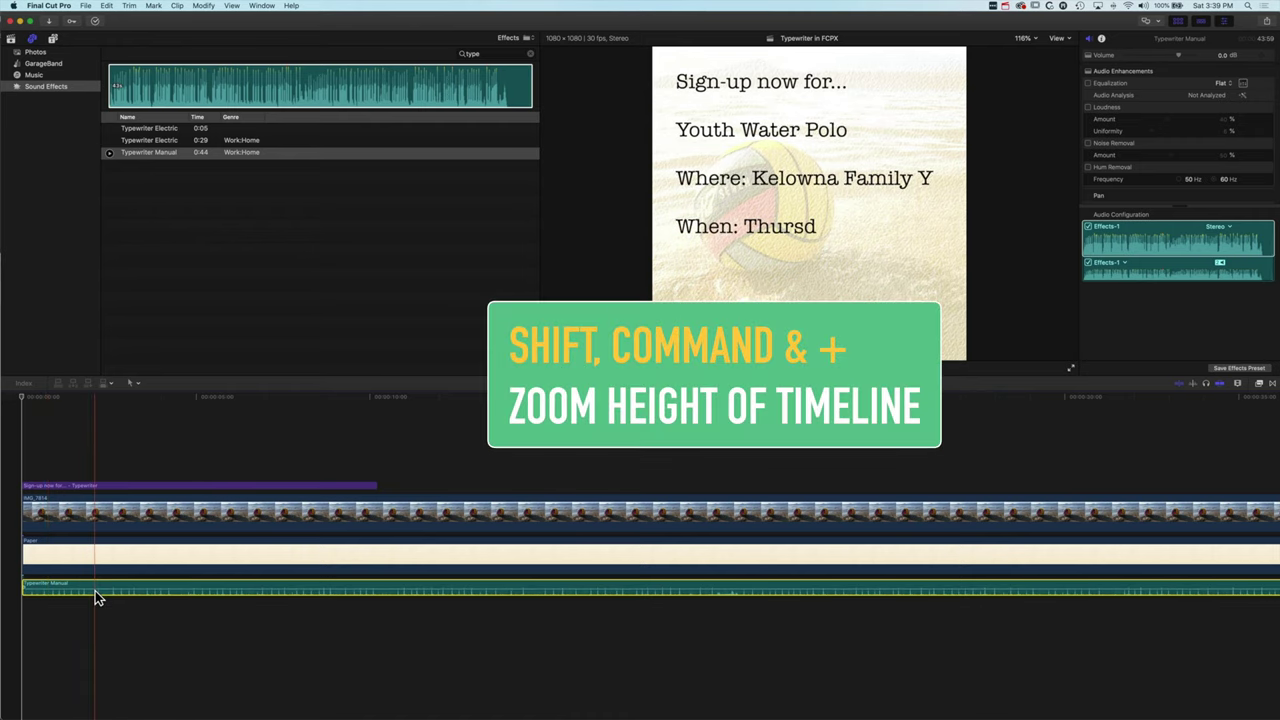
{"action": "key", "text": "super+shift+equal"}
{"action": "key", "text": "super+shift+equal"}
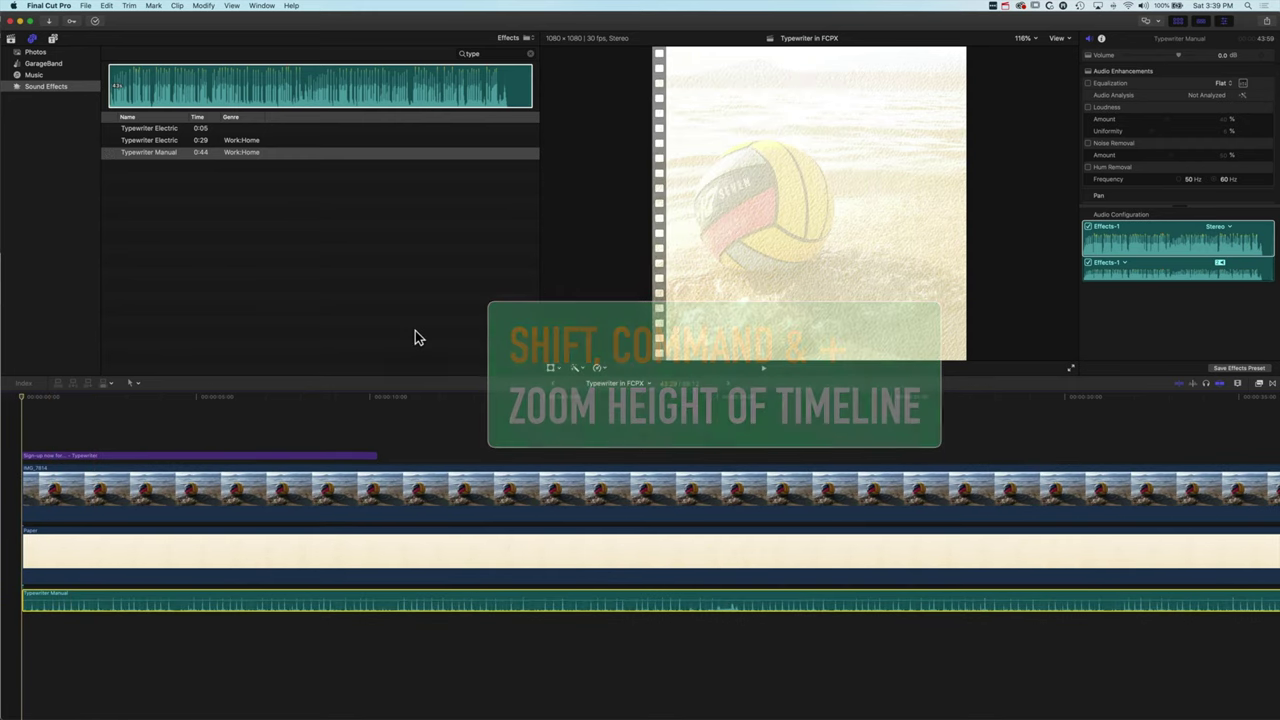
{"action": "key", "text": "space"}
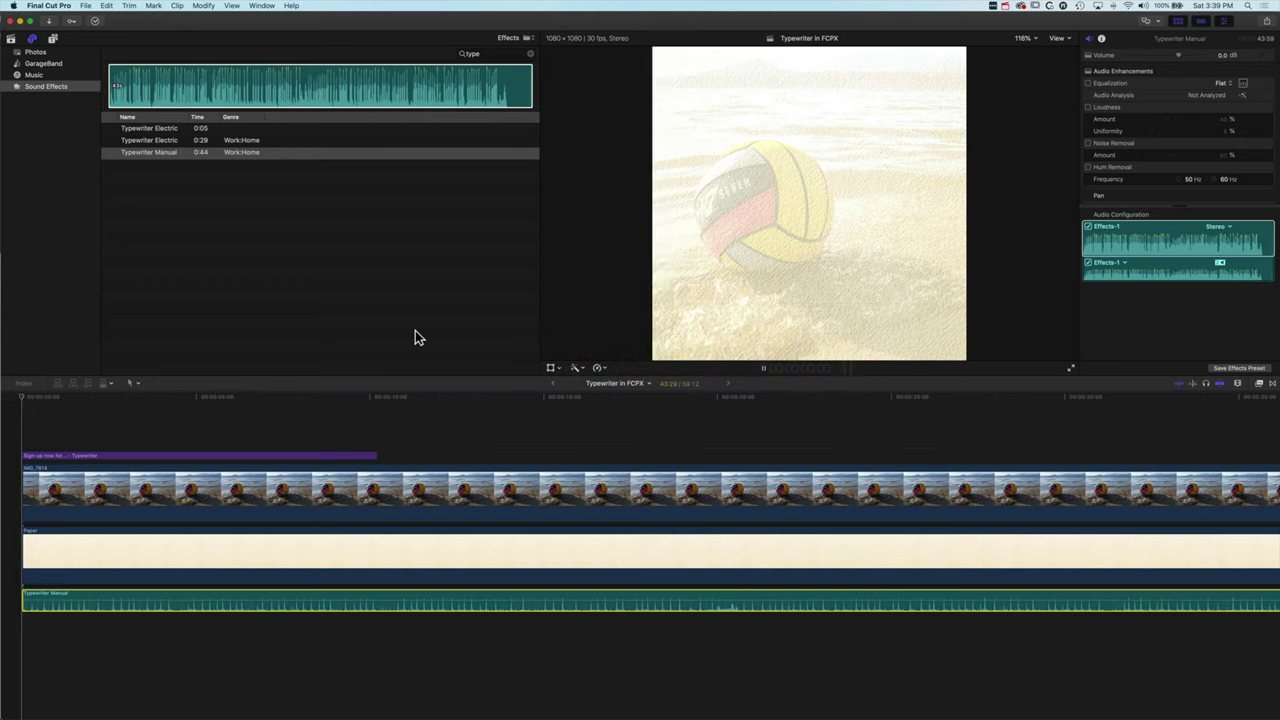
{"action": "key", "text": "space"}
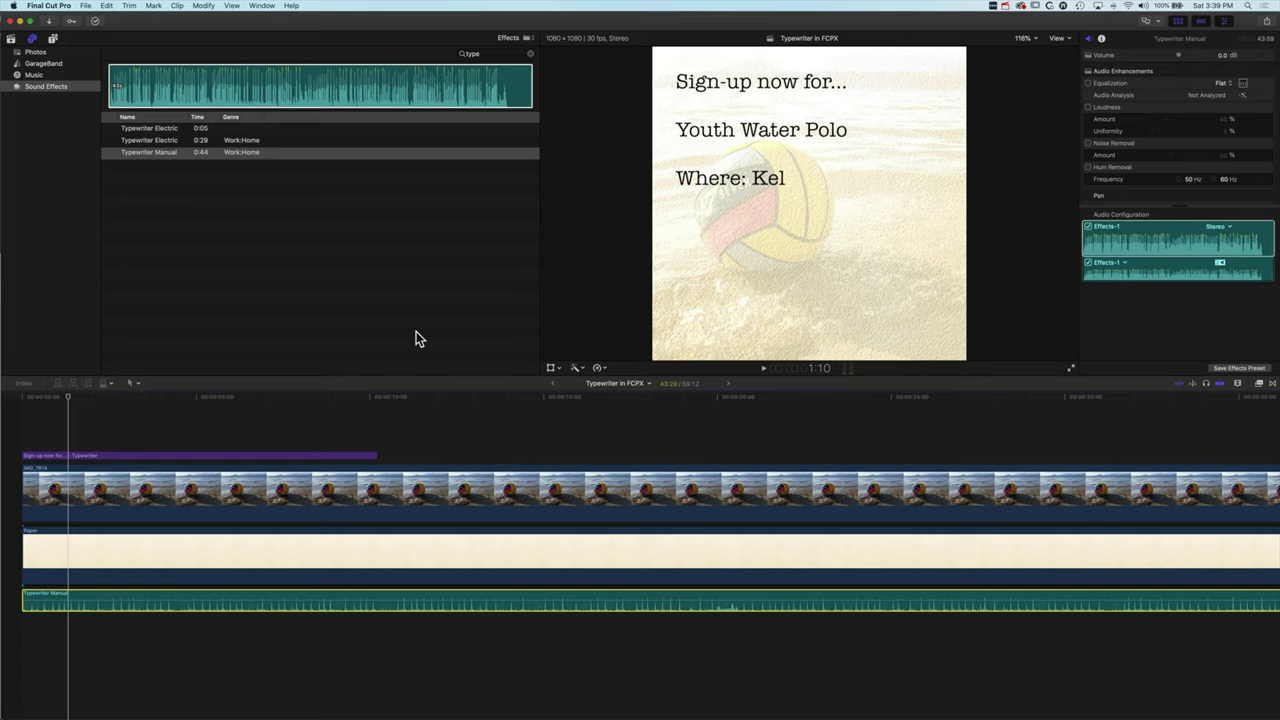
Step: Convert the "Sign-up now for..." title at the start of the timeline into a compound clip
{"action": "key", "text": "super+equal"}
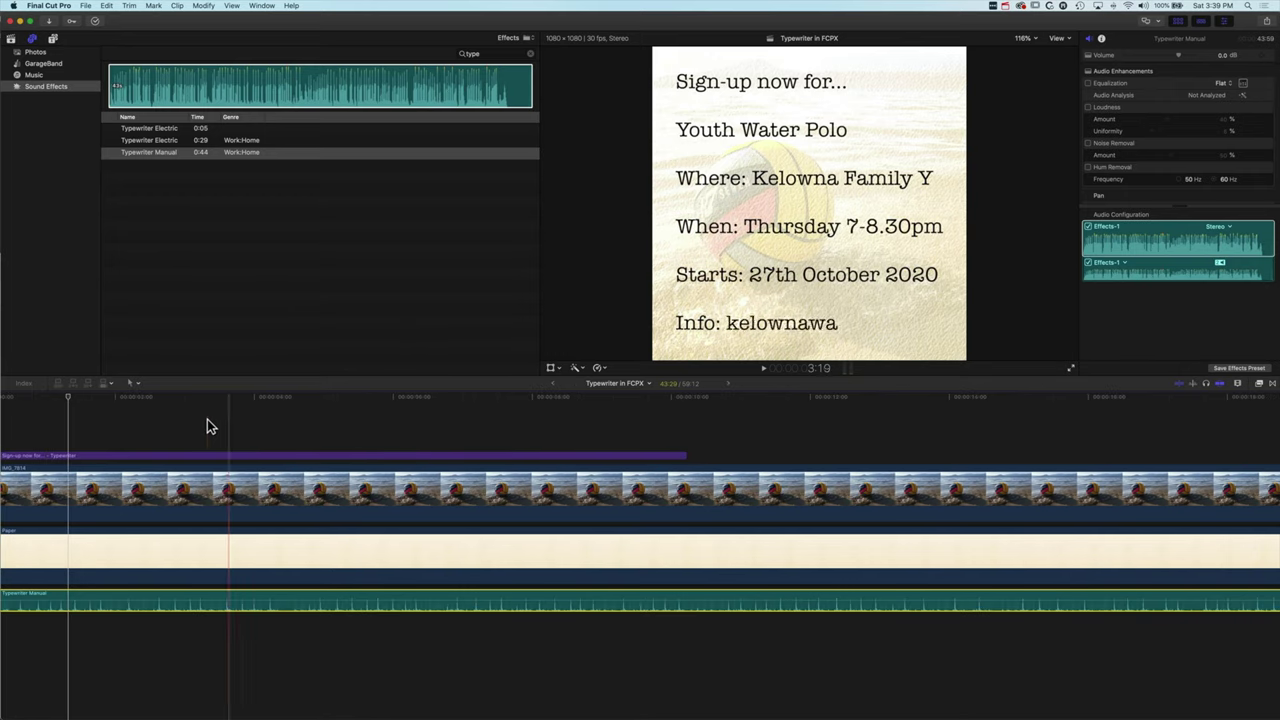
{"action": "scroll", "coordinate": [205, 422], "scroll_direction": "left", "scroll_amount": 2}
{"action": "key", "text": "Home"}
{"action": "left_click", "coordinate": [96, 458]}
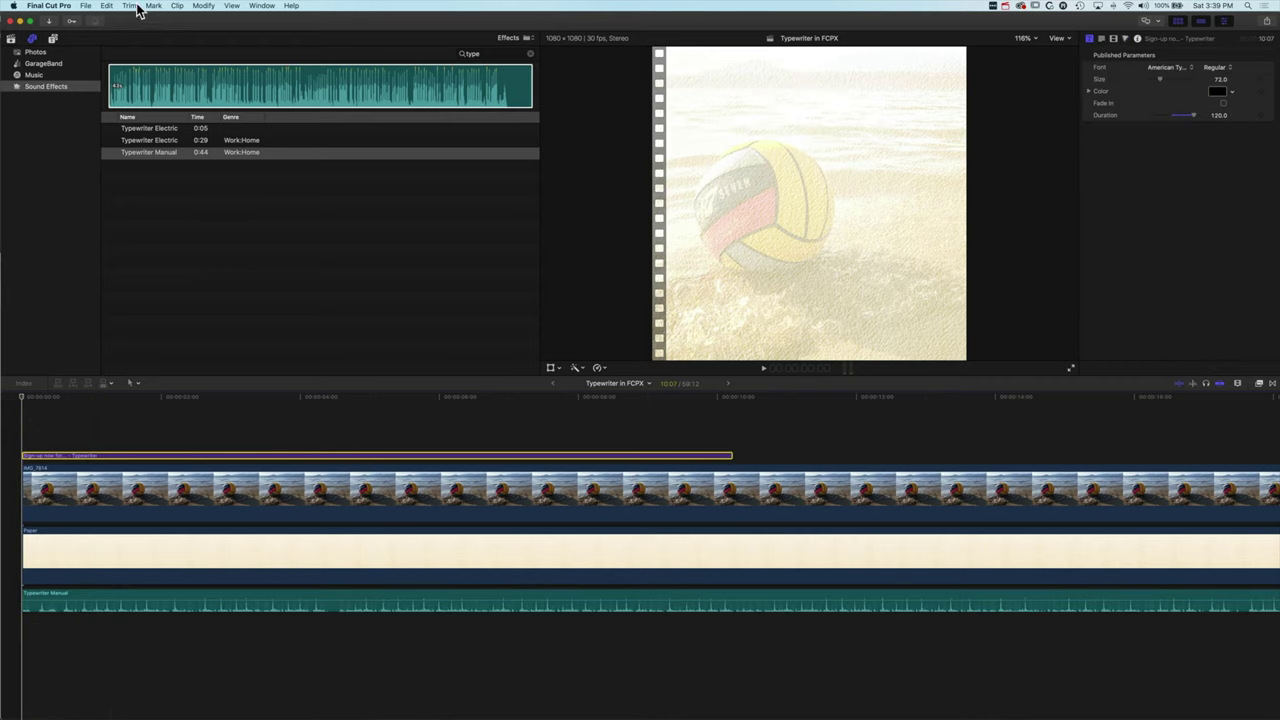
{"action": "left_click", "coordinate": [87, 8]}
{"action": "mouse_move", "coordinate": [100, 18]}
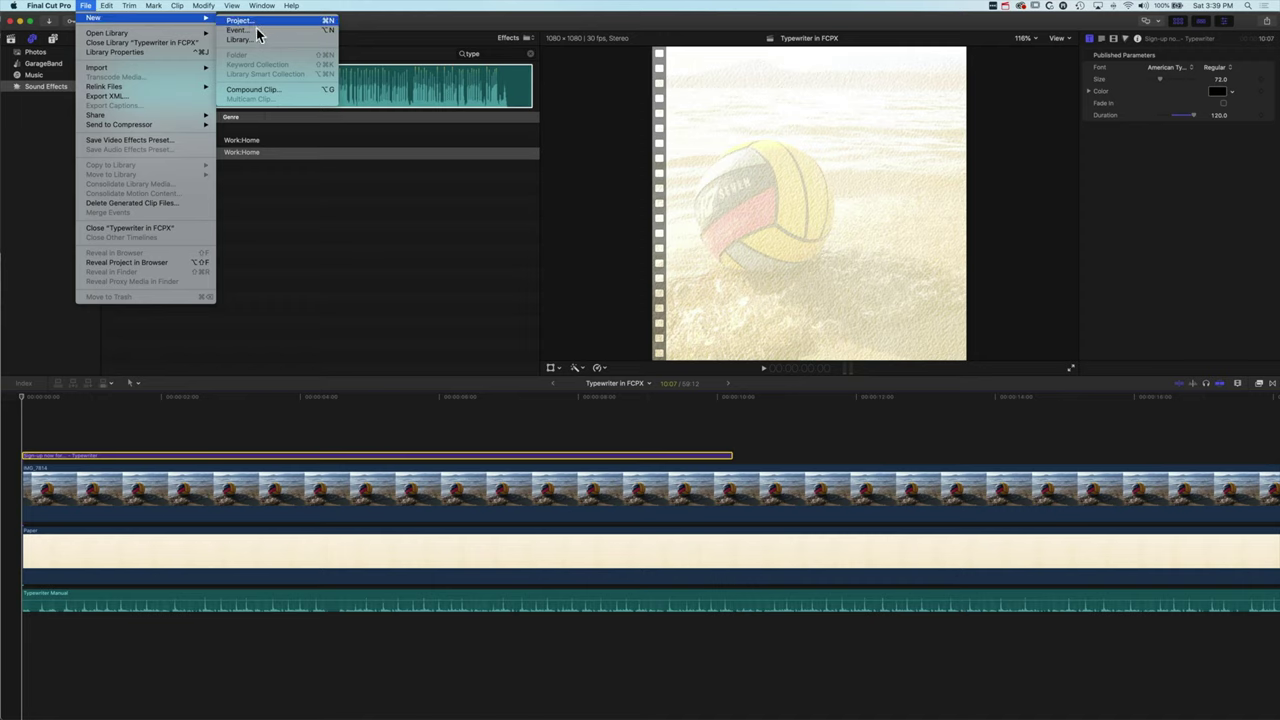
{"action": "left_click", "coordinate": [257, 88]}
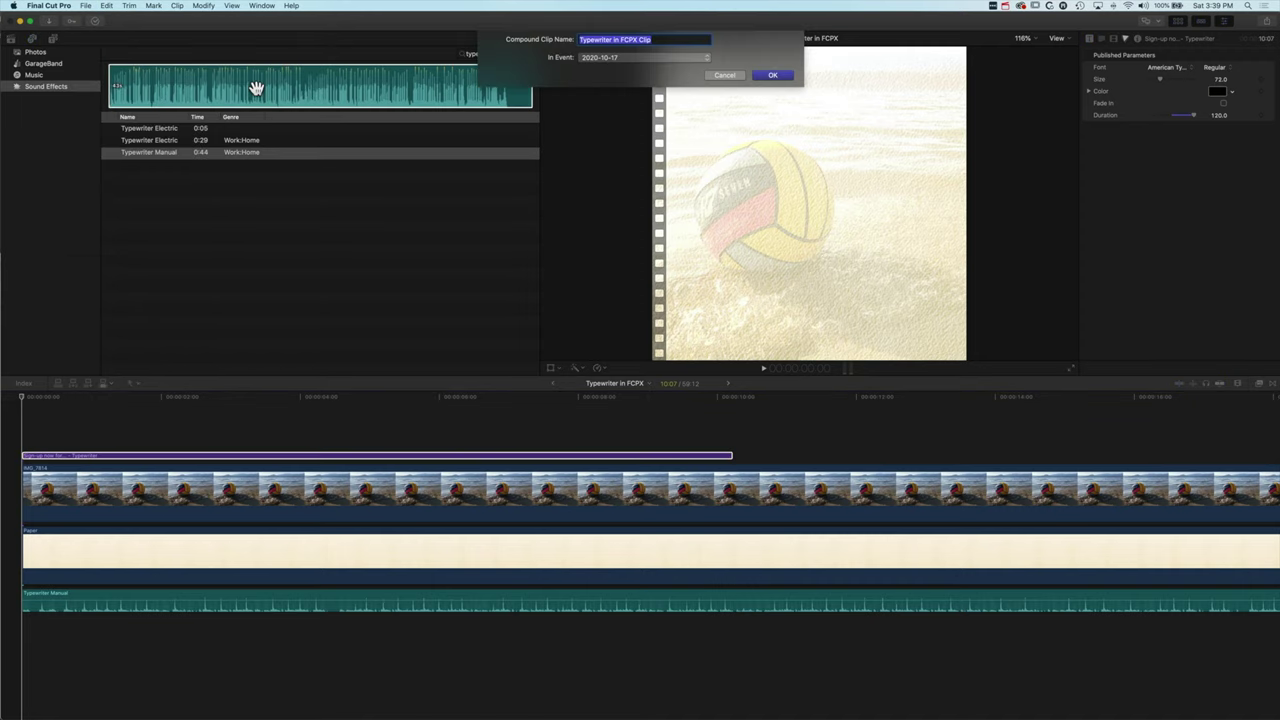
{"action": "key", "text": "Return"}
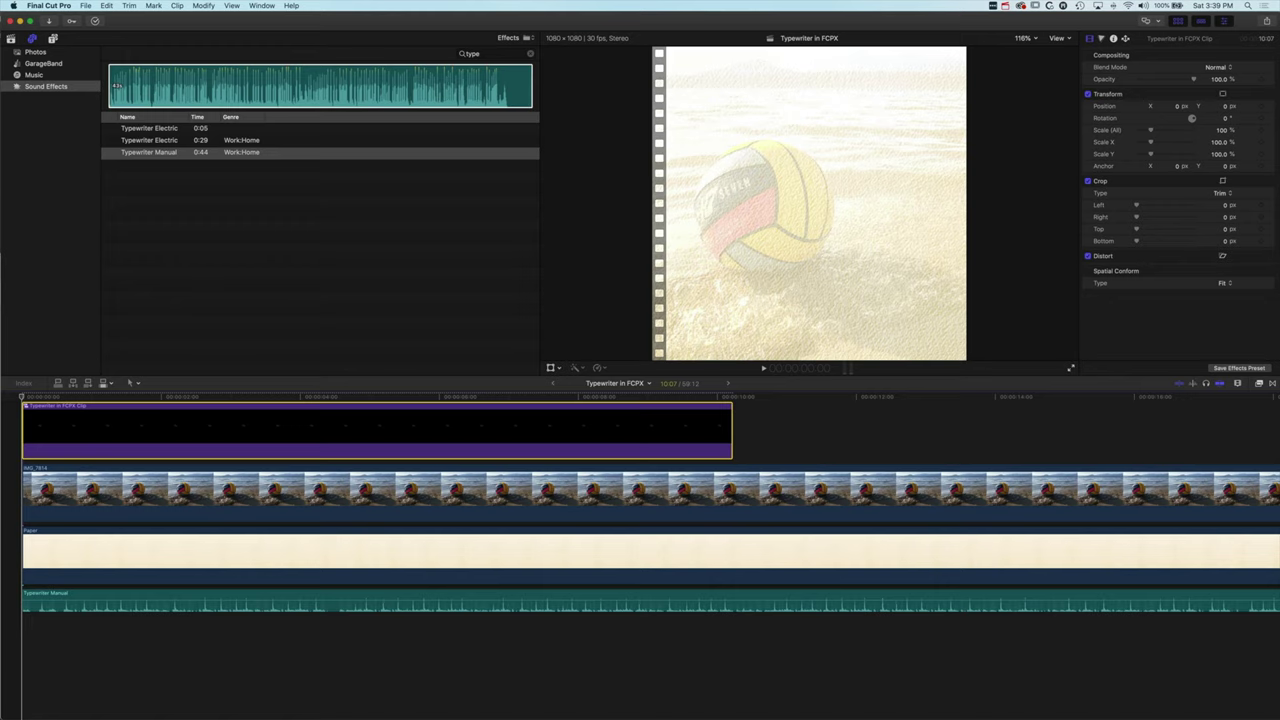
Step: Locate the first keystroke sound at frame 8 and shift the compound clip slightly later on the timeline
{"action": "scroll", "coordinate": [117, 420], "scroll_direction": "up", "scroll_amount": 1}
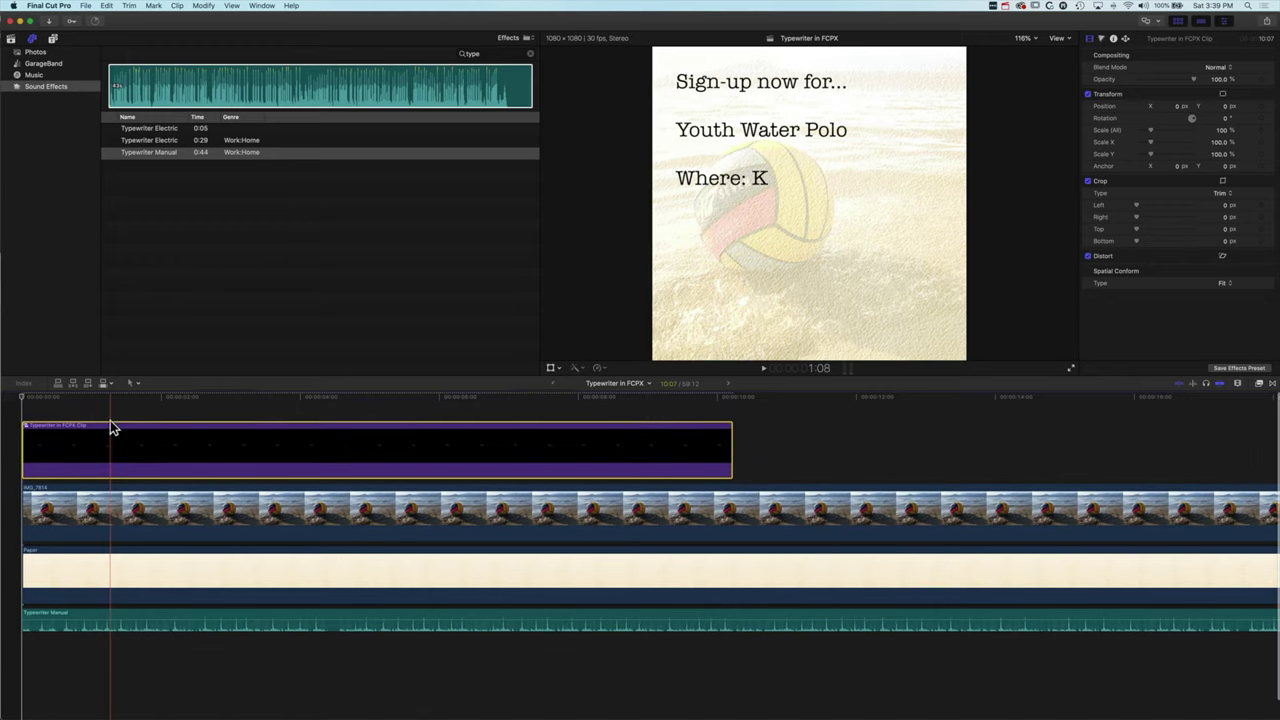
{"action": "left_click", "coordinate": [23, 396]}
{"action": "key", "text": "space"}
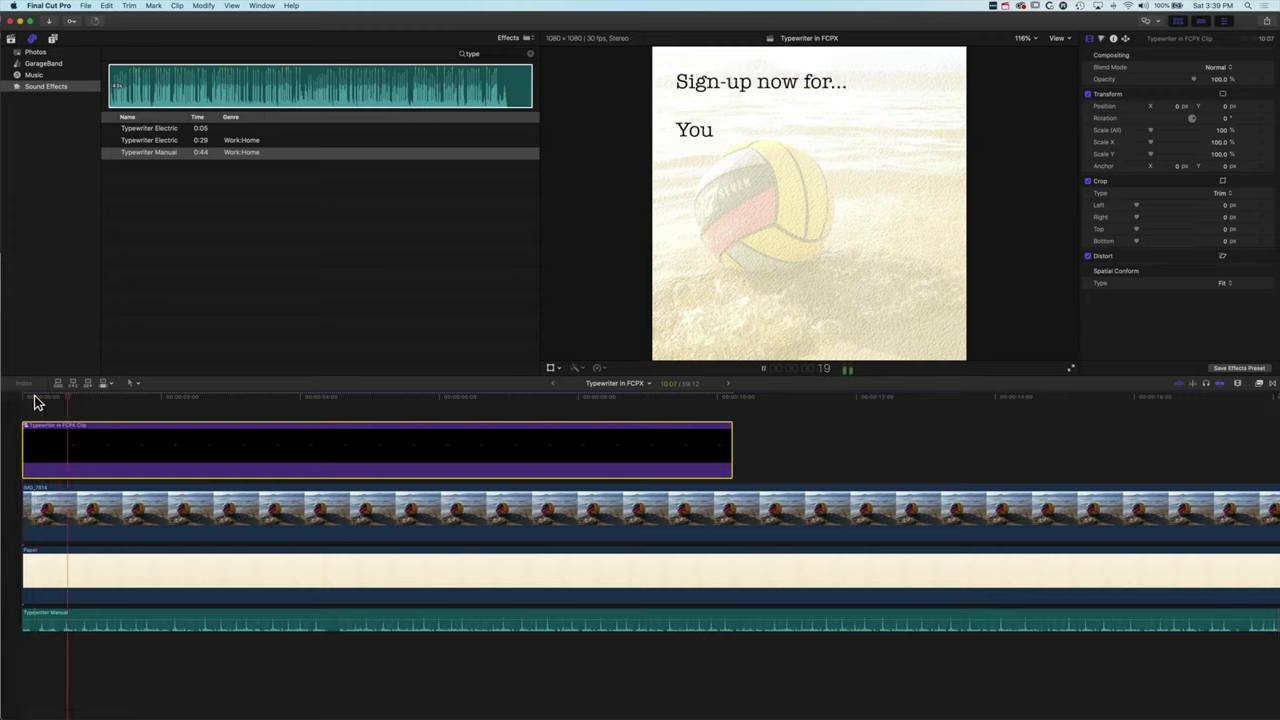
{"action": "left_click", "coordinate": [40, 398]}
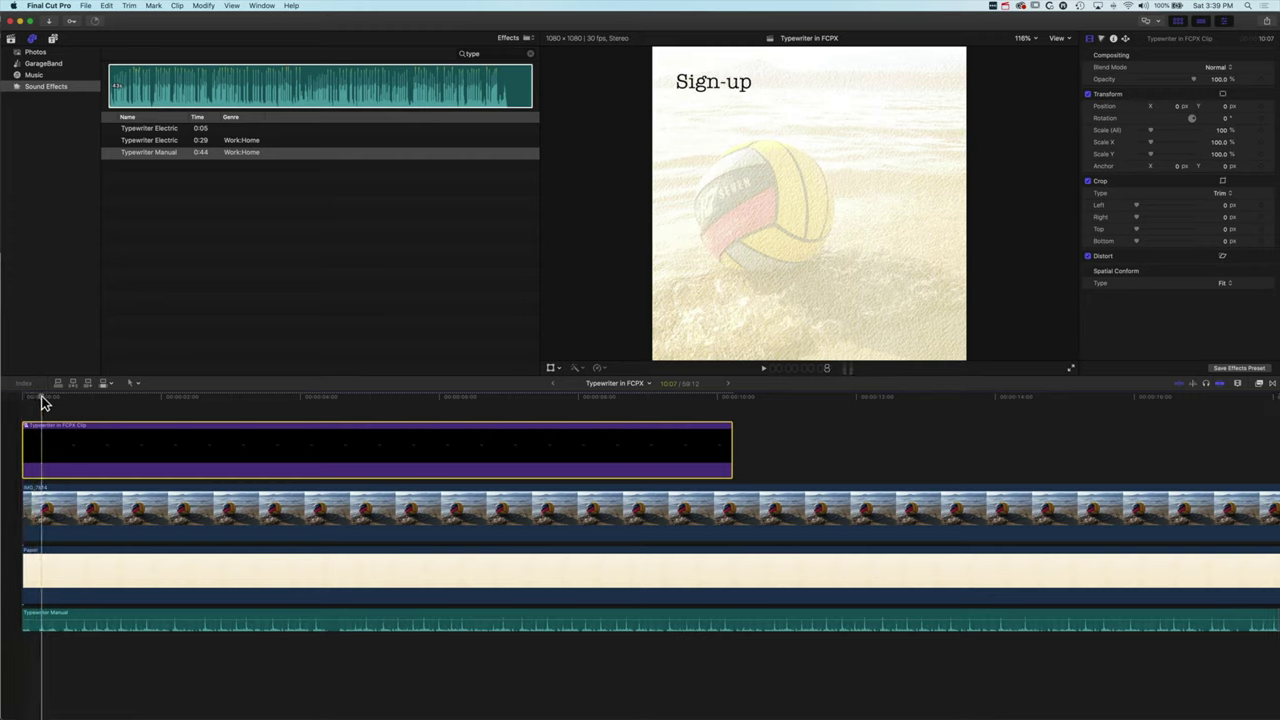
{"action": "left_click_drag", "start_coordinate": [58, 447], "coordinate": [67, 447]}
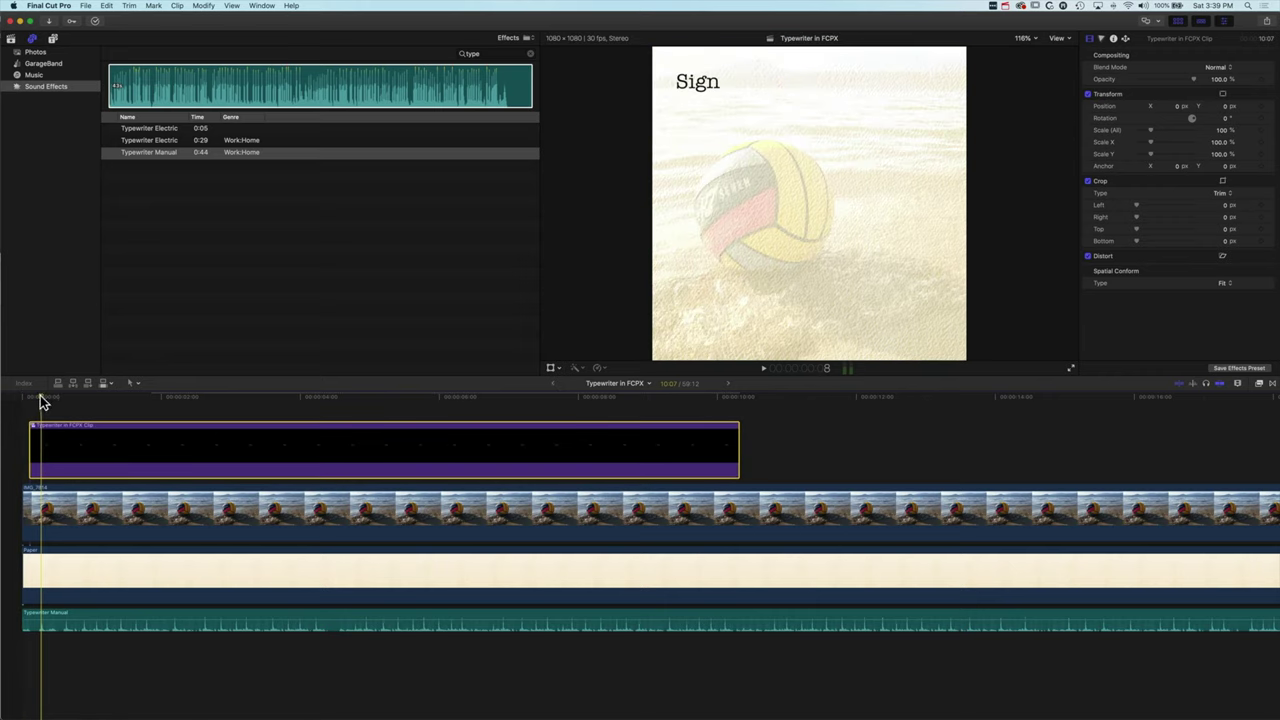
Step: Add a marker to the compound clip at frame 5, where "S" appears, and one to Typewriter Manual at its first keystroke
{"action": "key", "text": "Left"}
{"action": "key", "text": "Left"}
{"action": "key", "text": "Left"}
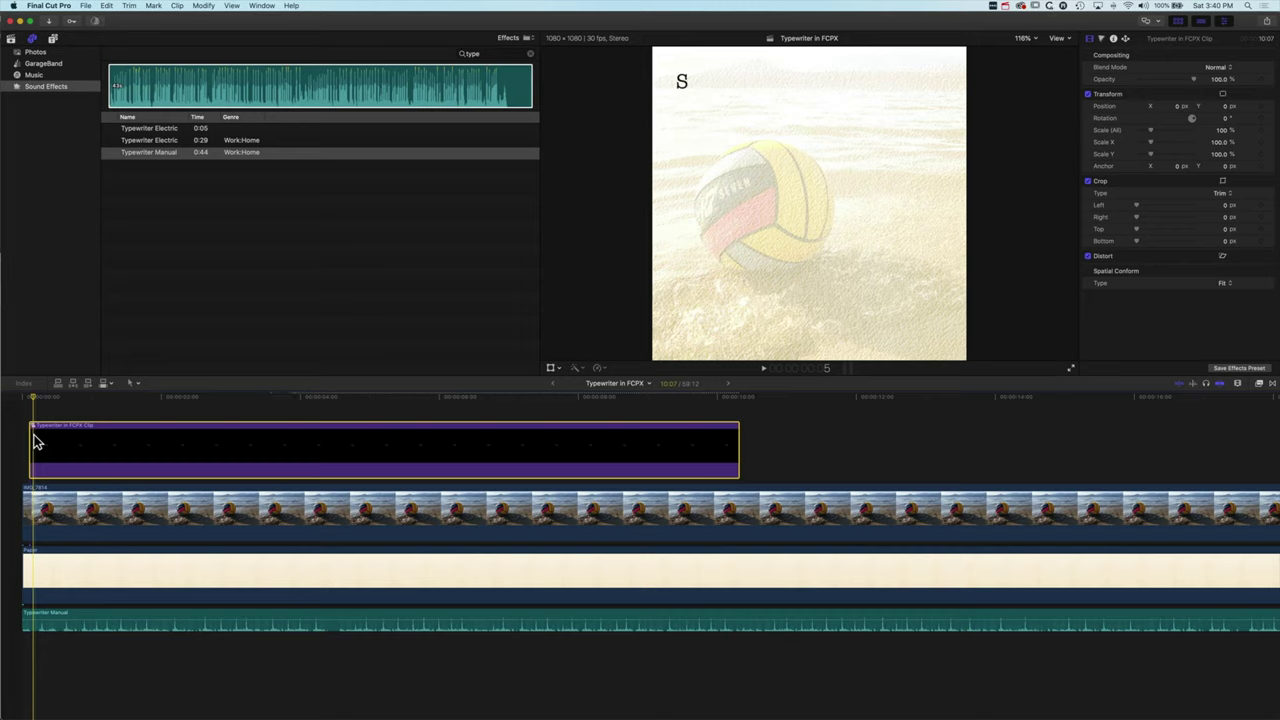
{"action": "key", "text": "m"}
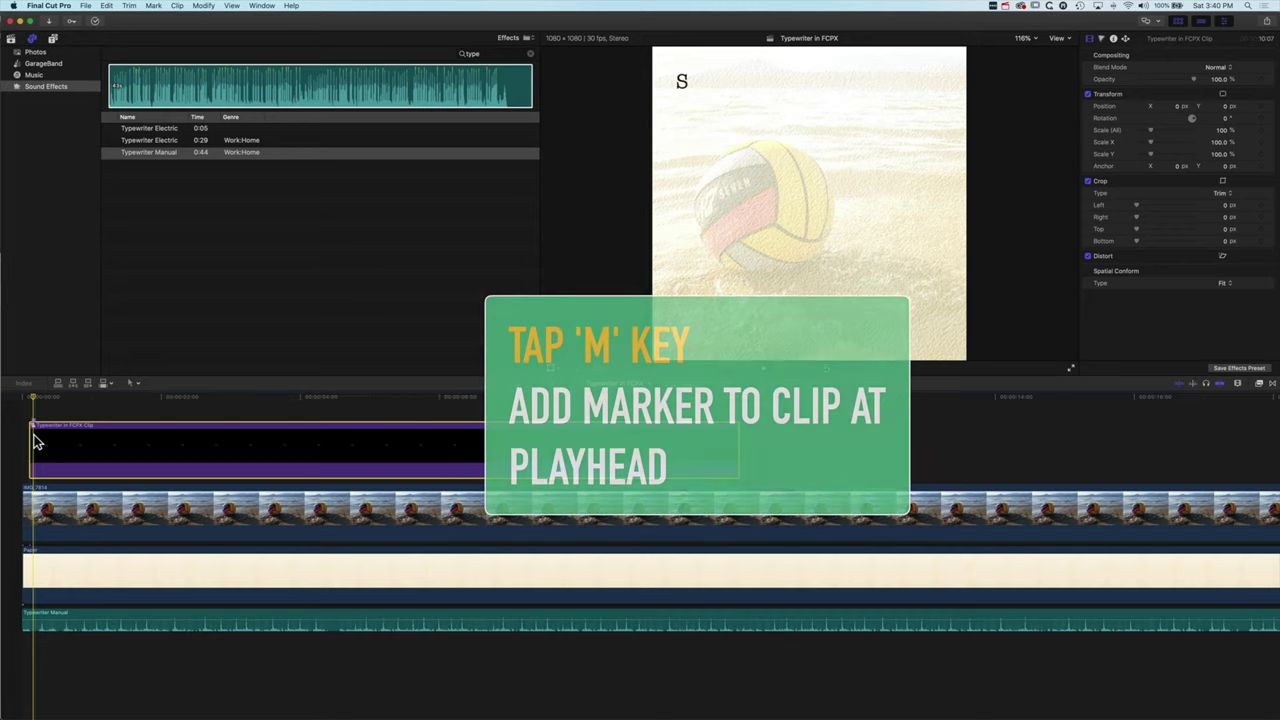
{"action": "left_click", "coordinate": [43, 621]}
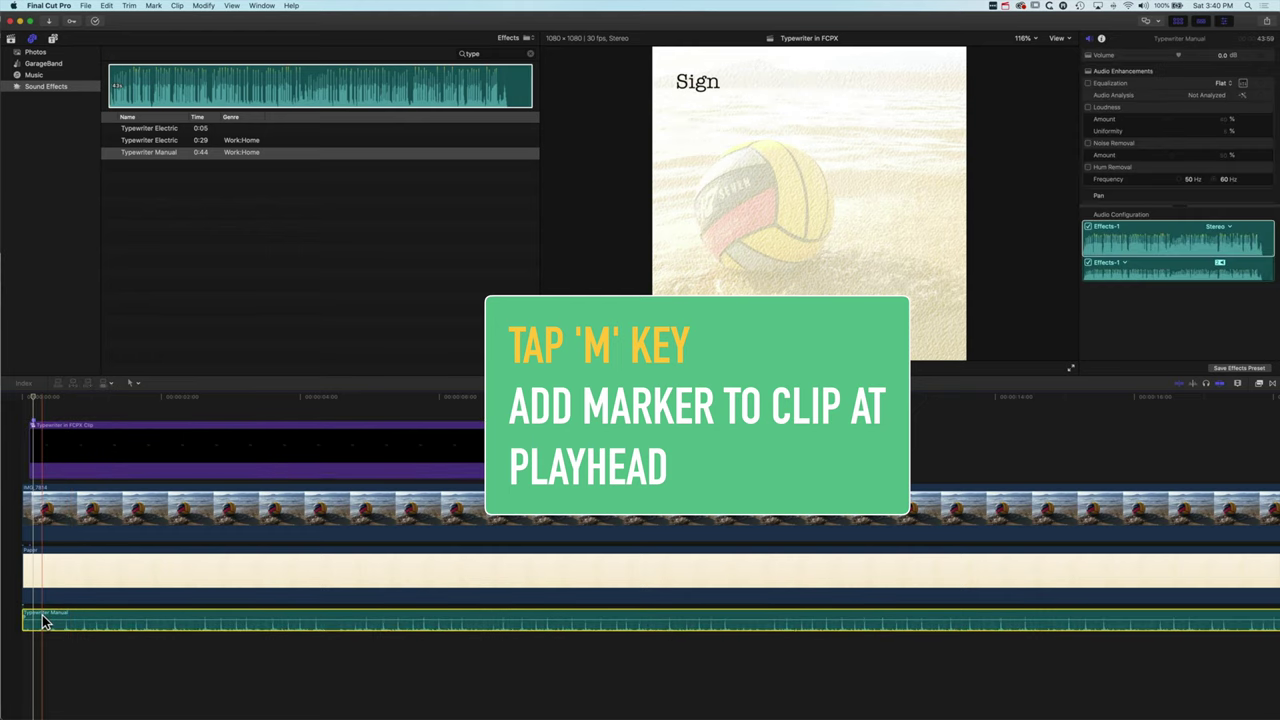
Step: Shift the compound clip later so its marker lines up with the first keystroke marker on Typewriter Manual
{"action": "left_click_drag", "start_coordinate": [66, 443], "coordinate": [72, 447]}
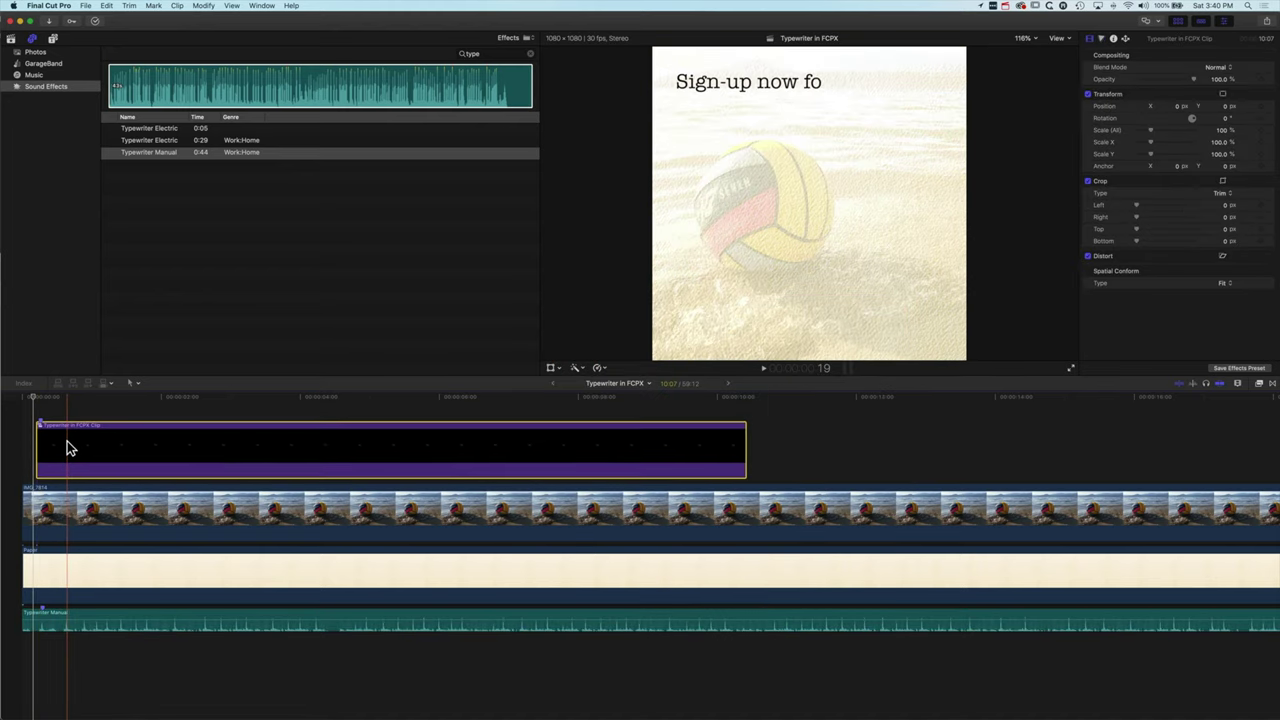
{"action": "key", "text": "super+="}
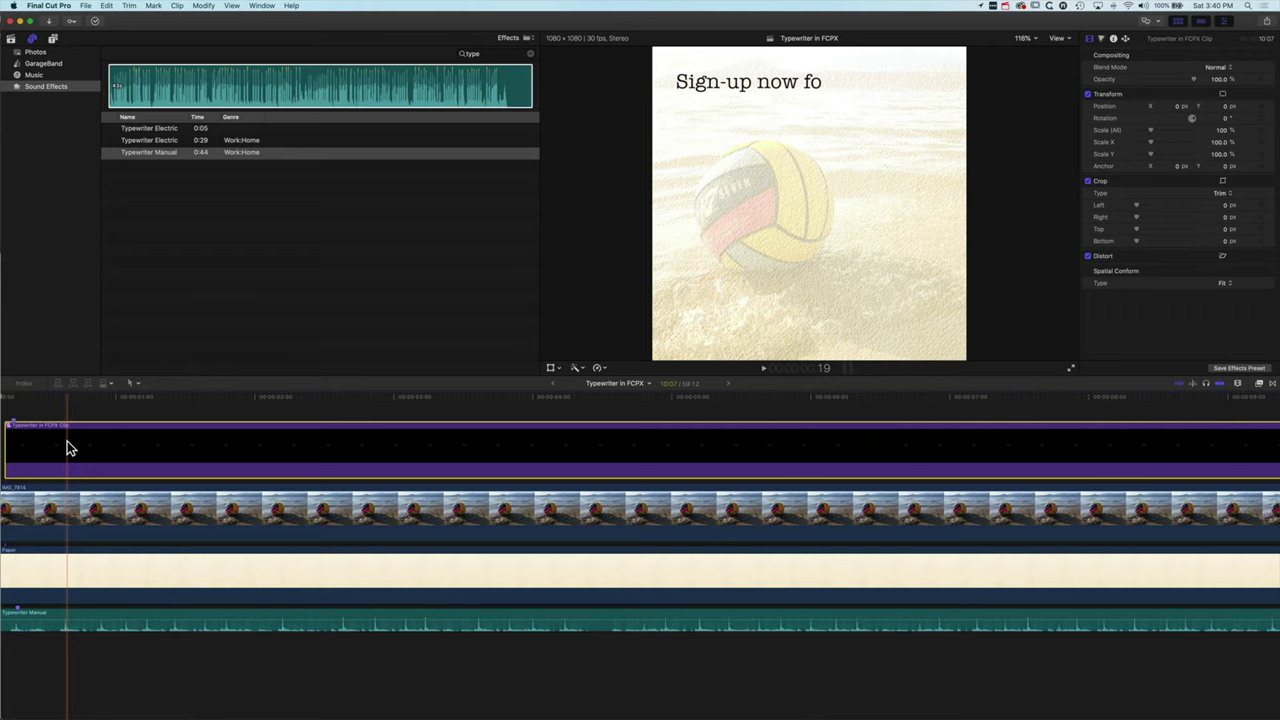
{"action": "scroll", "coordinate": [67, 448], "scroll_direction": "left", "scroll_amount": 2}
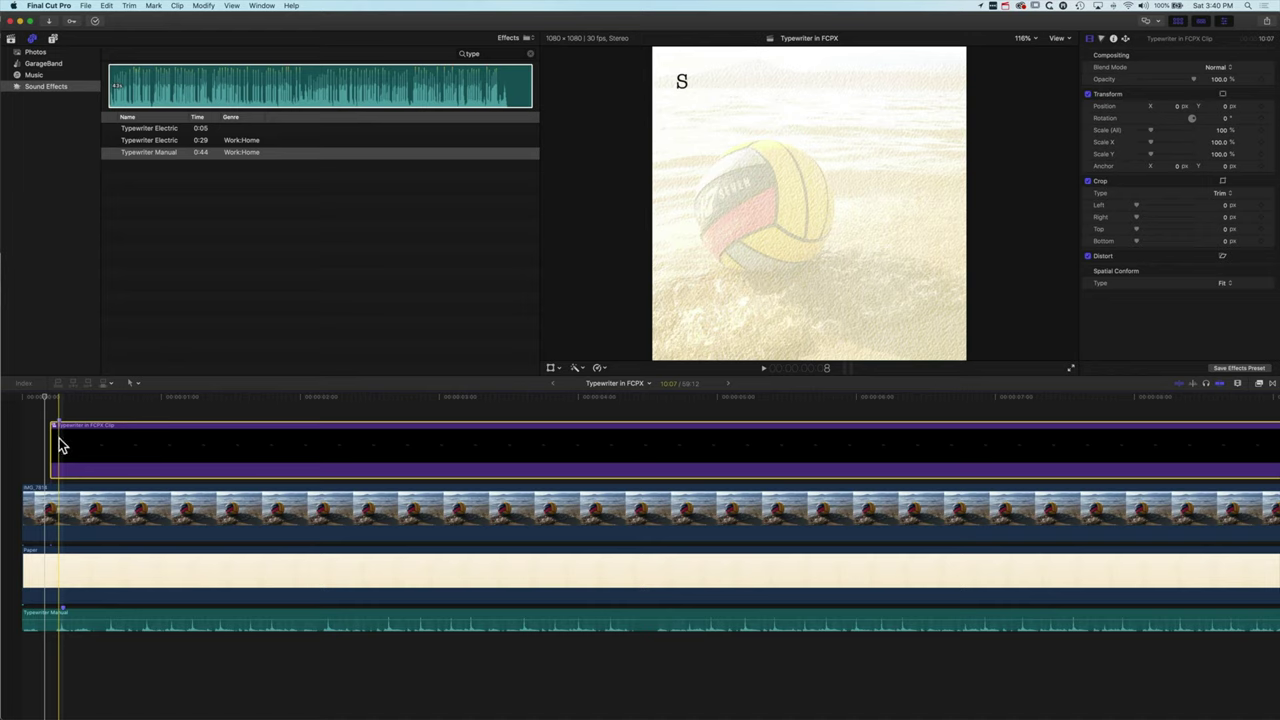
Step: Add a hold to the compound clip at frame 8, where the letter "S" first appears
{"action": "key", "text": "Right"}
{"action": "key", "text": "Left"}
{"action": "key", "text": "Right"}
{"action": "key", "text": "Left"}
{"action": "key", "text": "alt+super+1"}
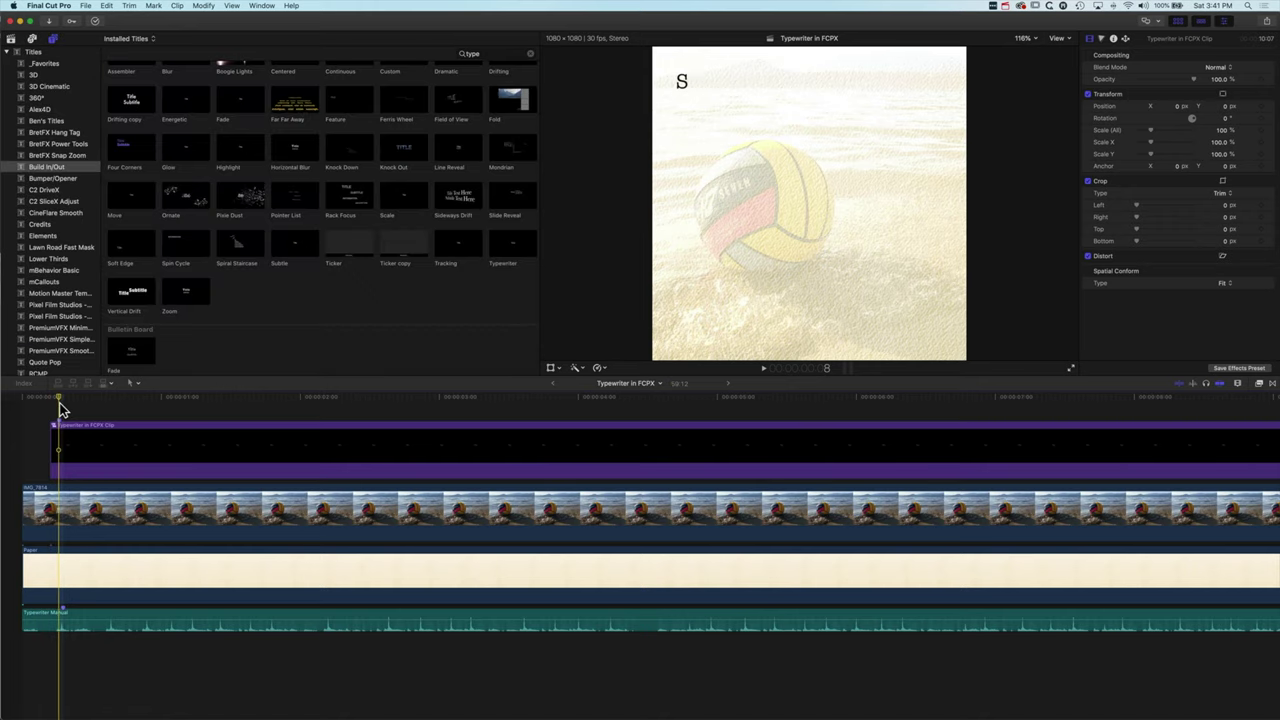
{"action": "key", "text": "shift+h"}
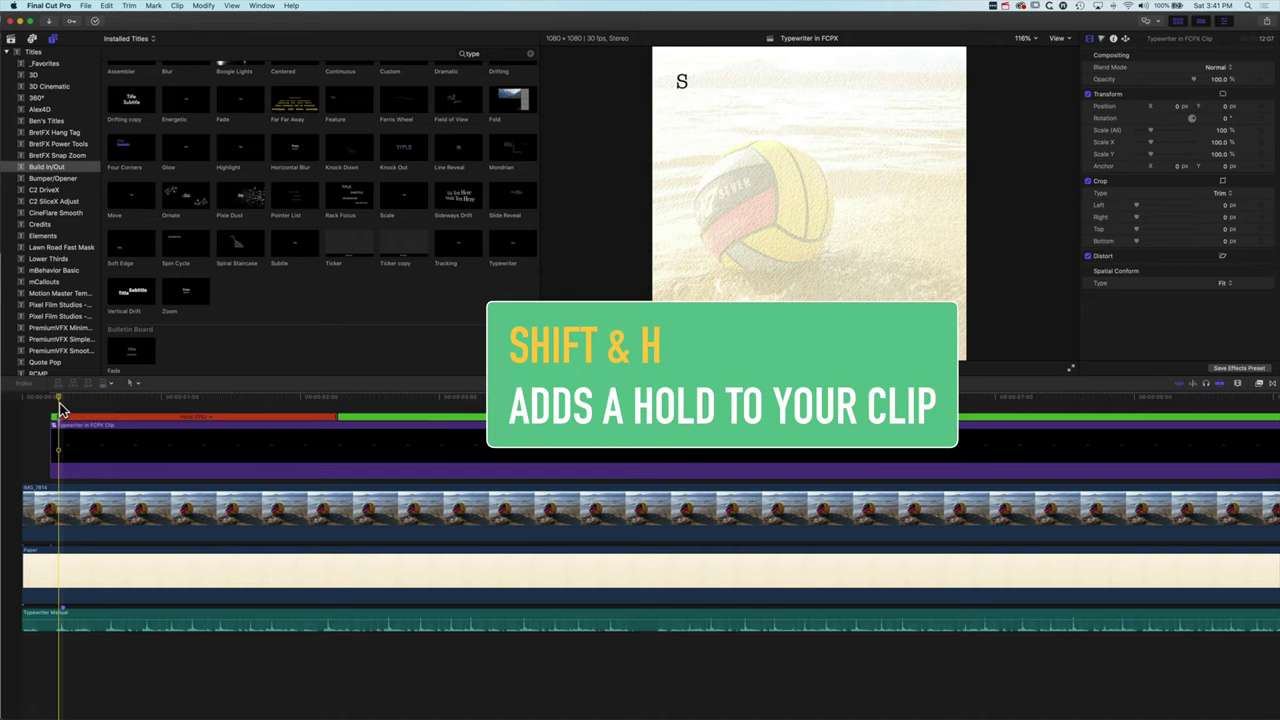
Step: Shorten the first hold on the compound clip so it ends at the second keystroke sound, at frame 19
{"action": "scroll", "coordinate": [66, 450], "scroll_direction": "down", "scroll_amount": 1}
{"action": "scroll", "coordinate": [66, 466], "scroll_direction": "up", "scroll_amount": 1}
{"action": "left_click_drag", "start_coordinate": [52, 400], "coordinate": [112, 400]}
{"action": "key", "text": "space"}
{"action": "key", "text": "space"}
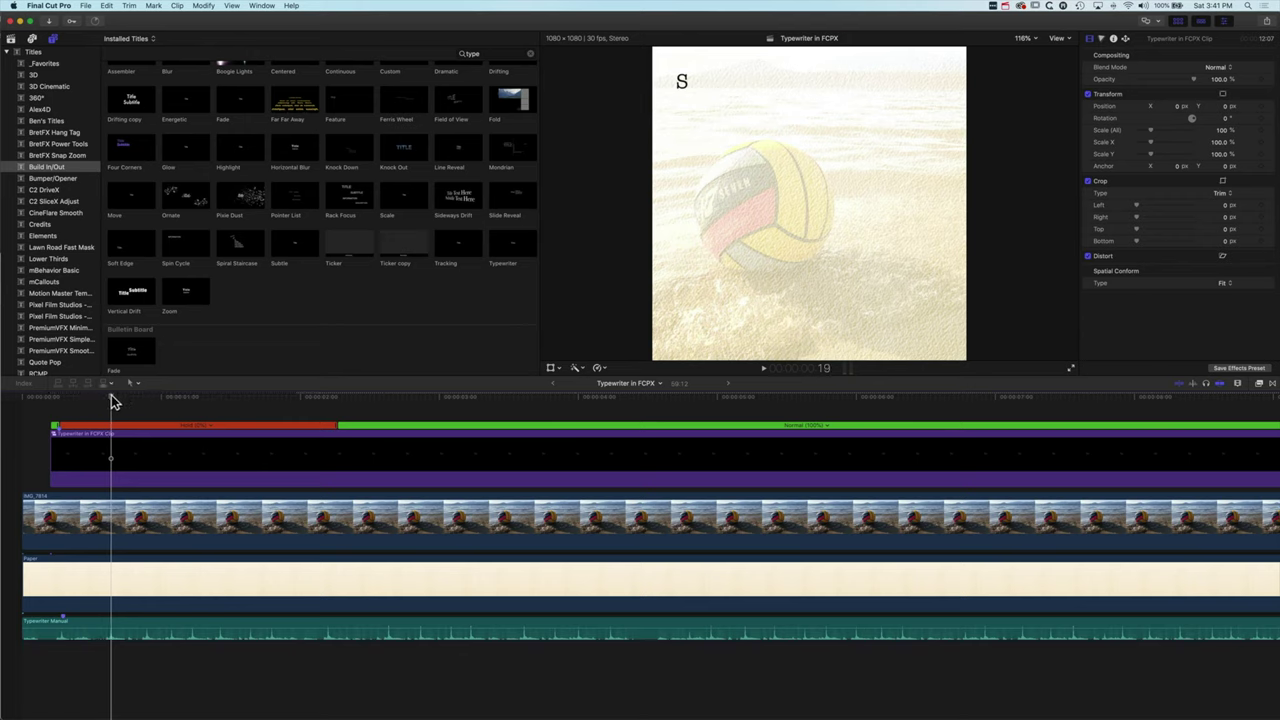
{"action": "left_click_drag", "start_coordinate": [335, 426], "coordinate": [52, 400]}
Step: Add a second hold to the compound clip at frame 20, where the text reads "Si"
{"action": "key", "text": "space"}
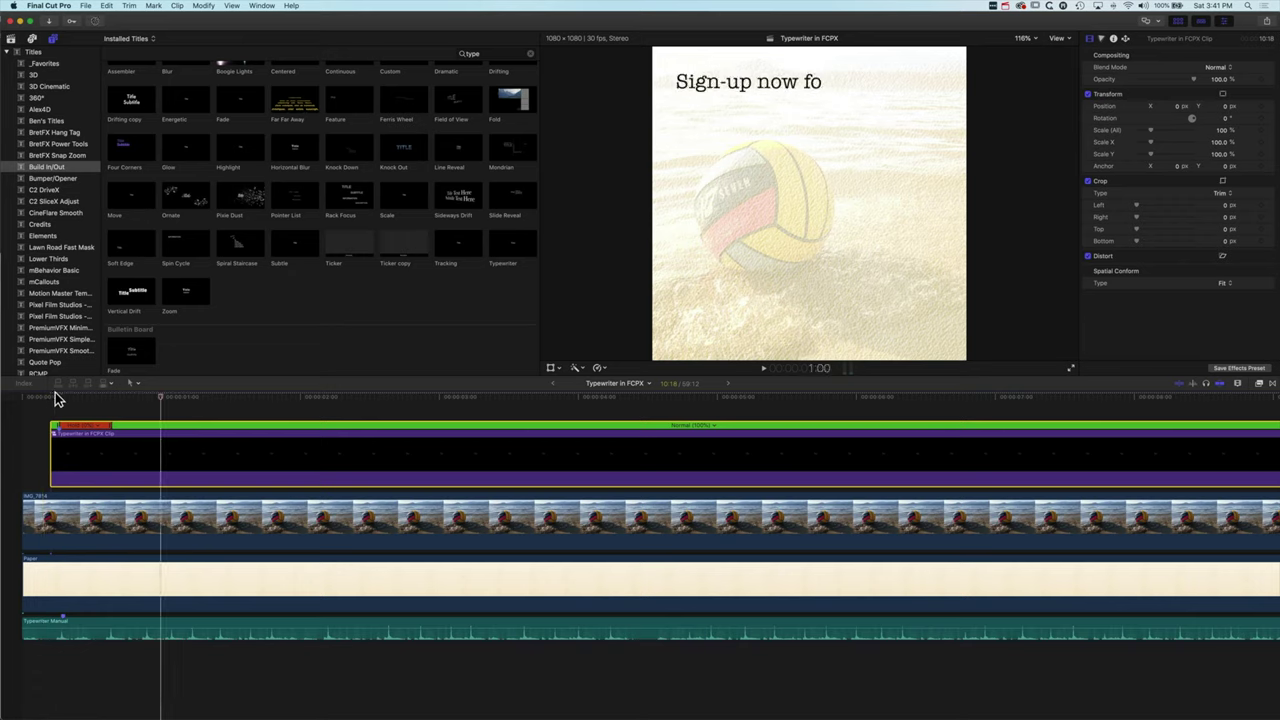
{"action": "key", "text": "j"}
{"action": "key", "text": "space"}
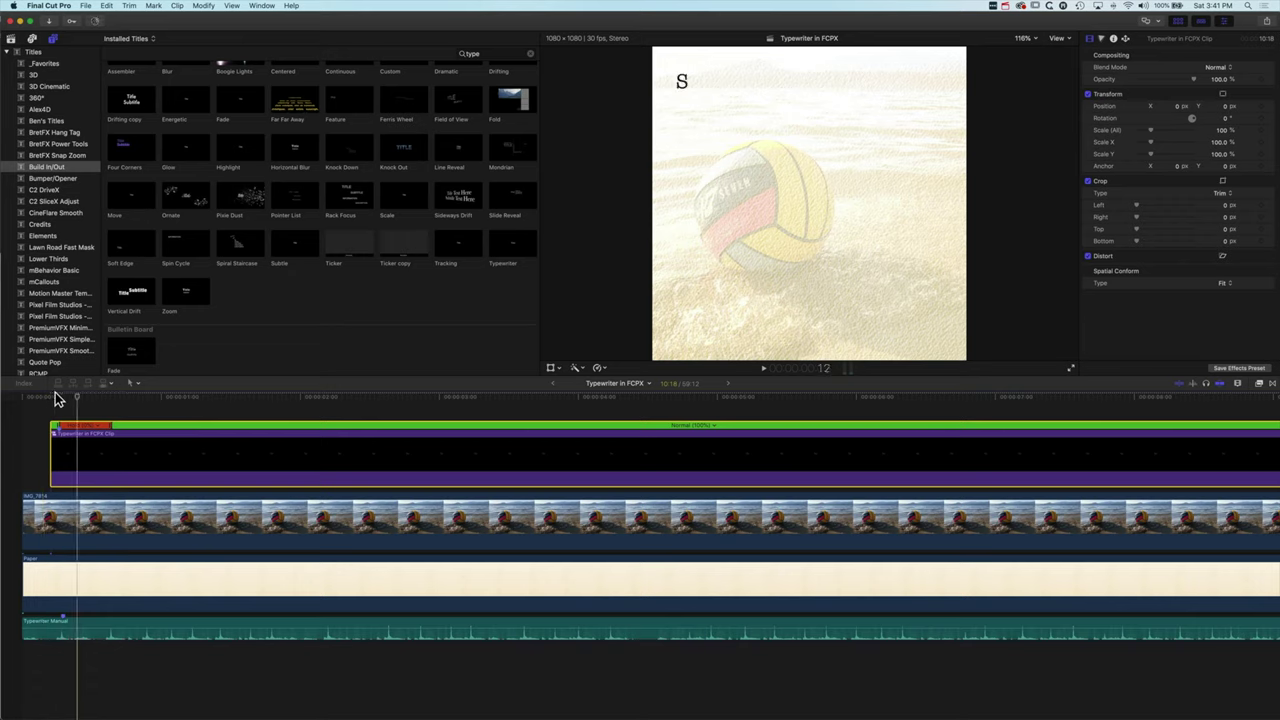
{"action": "key", "text": "l"}
{"action": "key", "text": "k"}
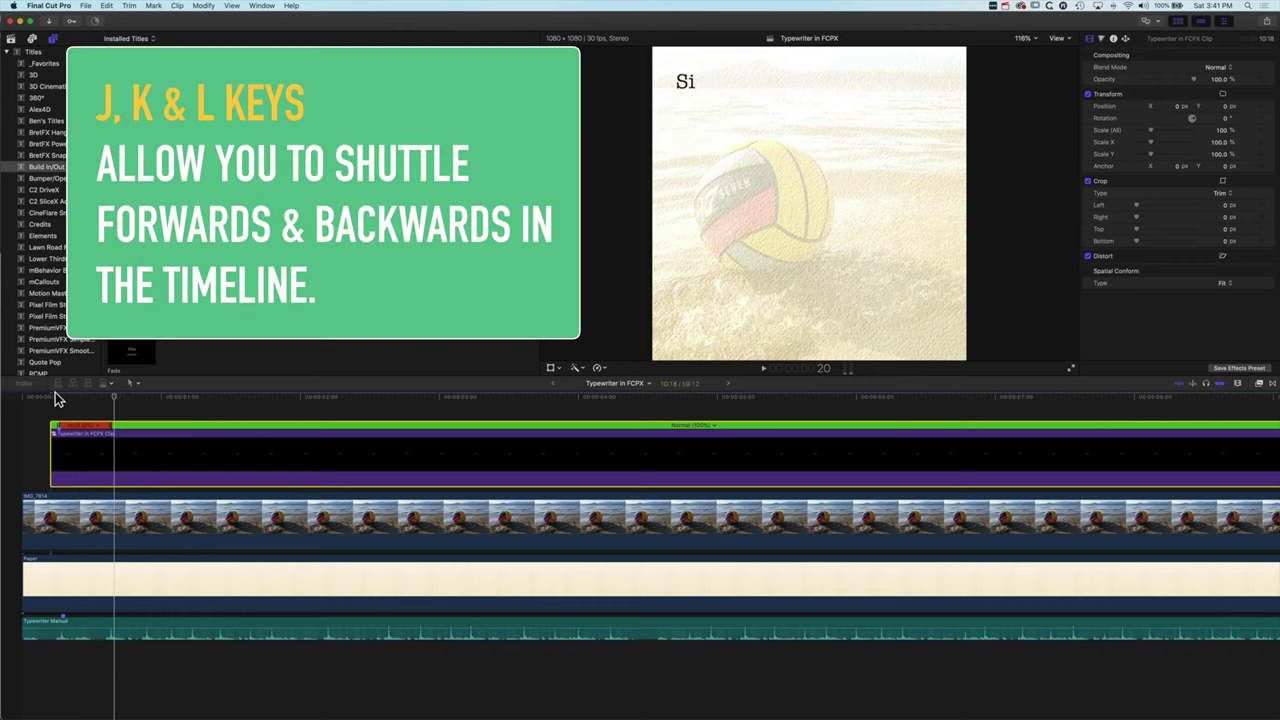
{"action": "key", "text": "Left"}
{"action": "key", "text": "Right"}
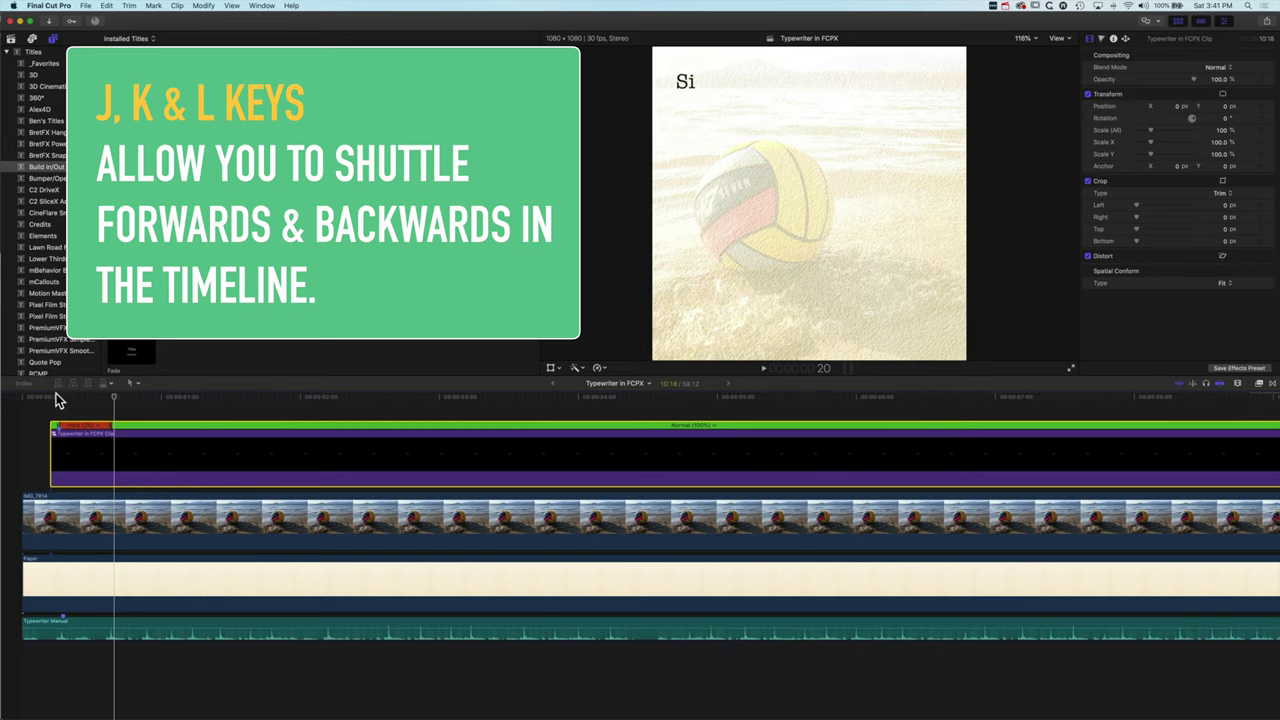
{"action": "key", "text": "shift+h"}
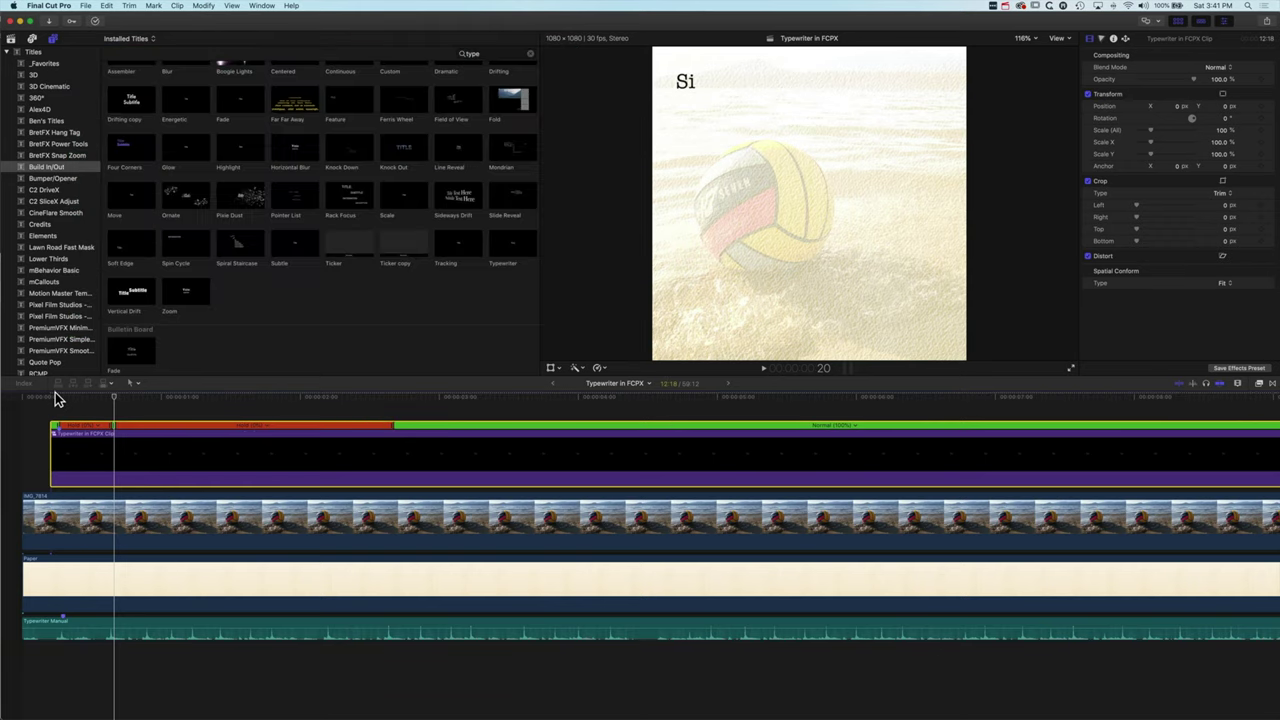
Step: Locate the third keystroke sound at frame 27 and shorten the second hold so it ends there
{"action": "key", "text": "space"}
{"action": "key", "text": "space"}
{"action": "key", "text": "Right"}
{"action": "key", "text": "Right"}
{"action": "key", "text": "Right"}
{"action": "key", "text": "Right"}
{"action": "key", "text": "Right"}
{"action": "key", "text": "Right"}
{"action": "key", "text": "Right"}
{"action": "key", "text": "Right"}
{"action": "key", "text": "Right"}
{"action": "key", "text": "Right"}
{"action": "key", "text": "Right"}
{"action": "key", "text": "Right"}
{"action": "key", "text": "Left"}
{"action": "key", "text": "Left"}
{"action": "key", "text": "Left"}
{"action": "key", "text": "Left"}
{"action": "key", "text": "Left"}
{"action": "key", "text": "Left"}
{"action": "key", "text": "Left"}
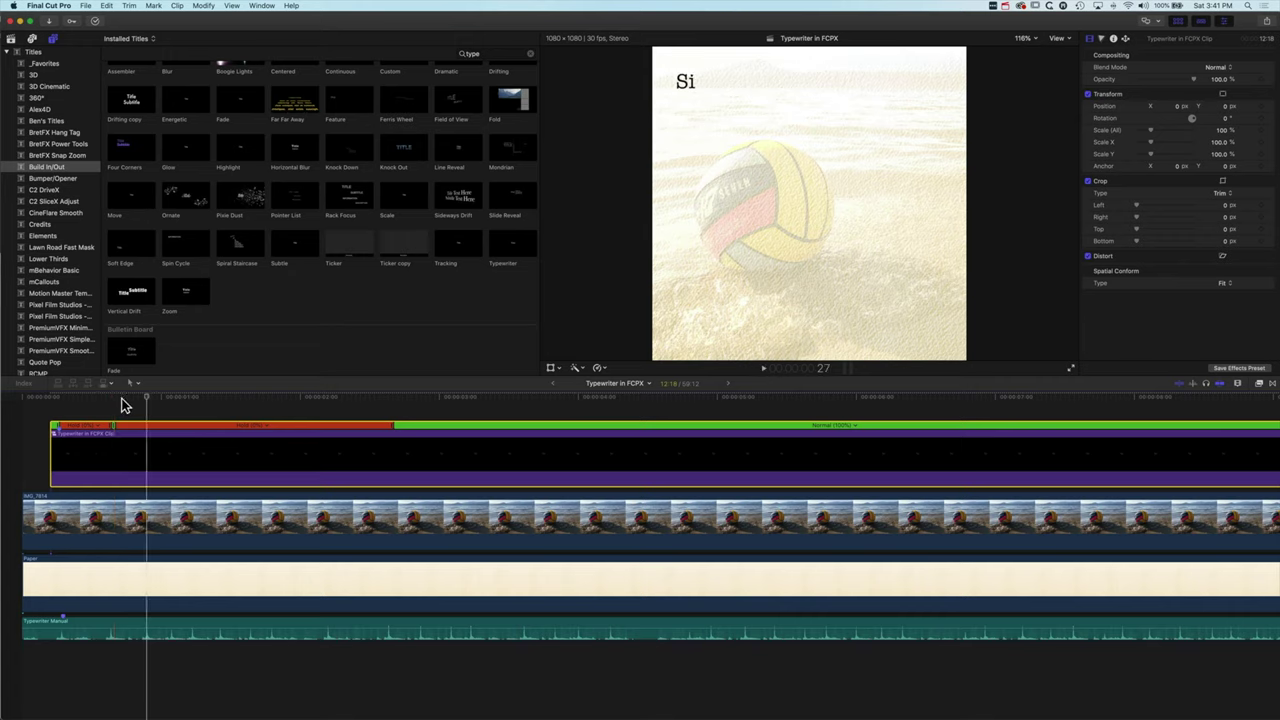
{"action": "left_click_drag", "start_coordinate": [395, 428], "coordinate": [148, 428]}
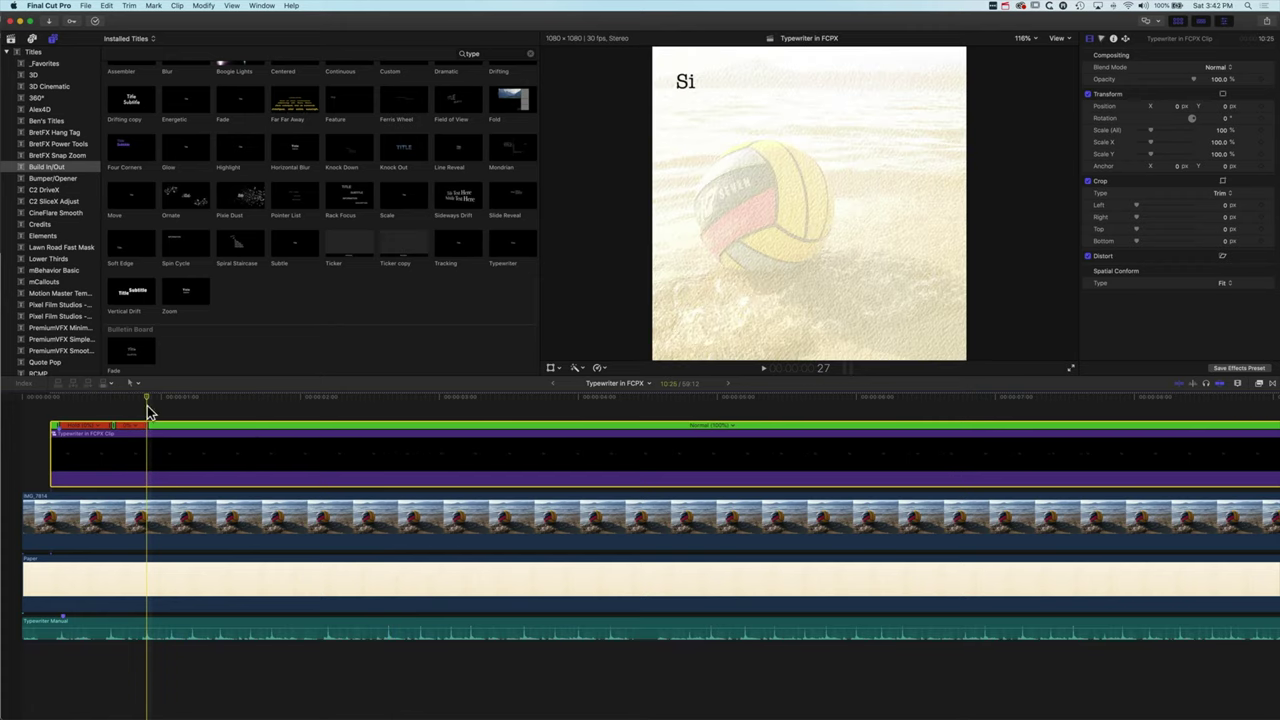
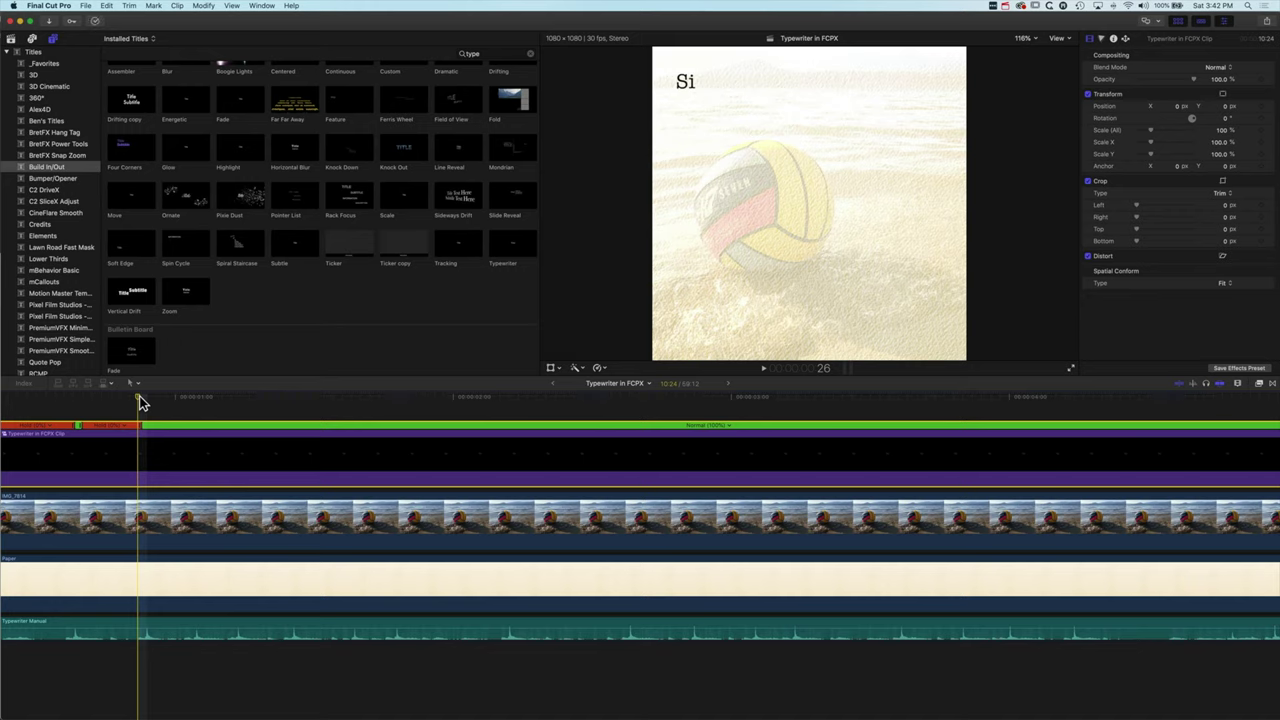
Step: Add a third hold to the compound clip at frame 27, where the text reads "Sig"
{"action": "key", "text": "space"}
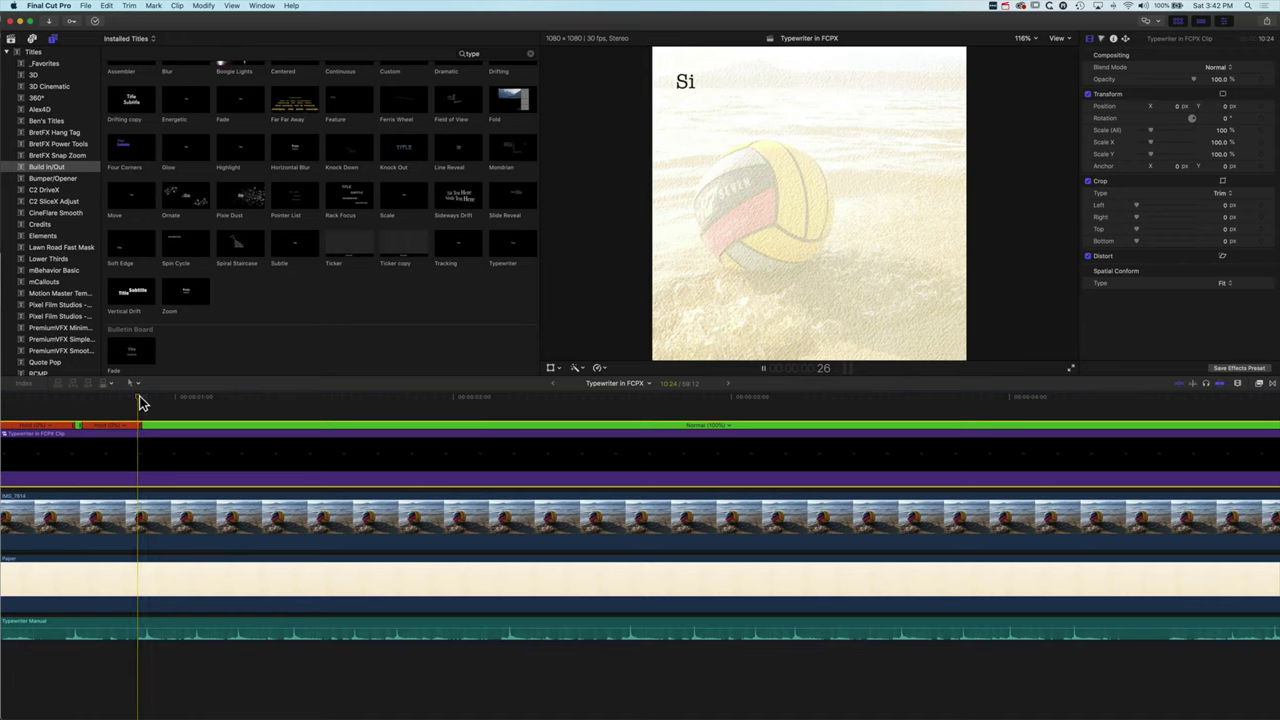
{"action": "key", "text": "space"}
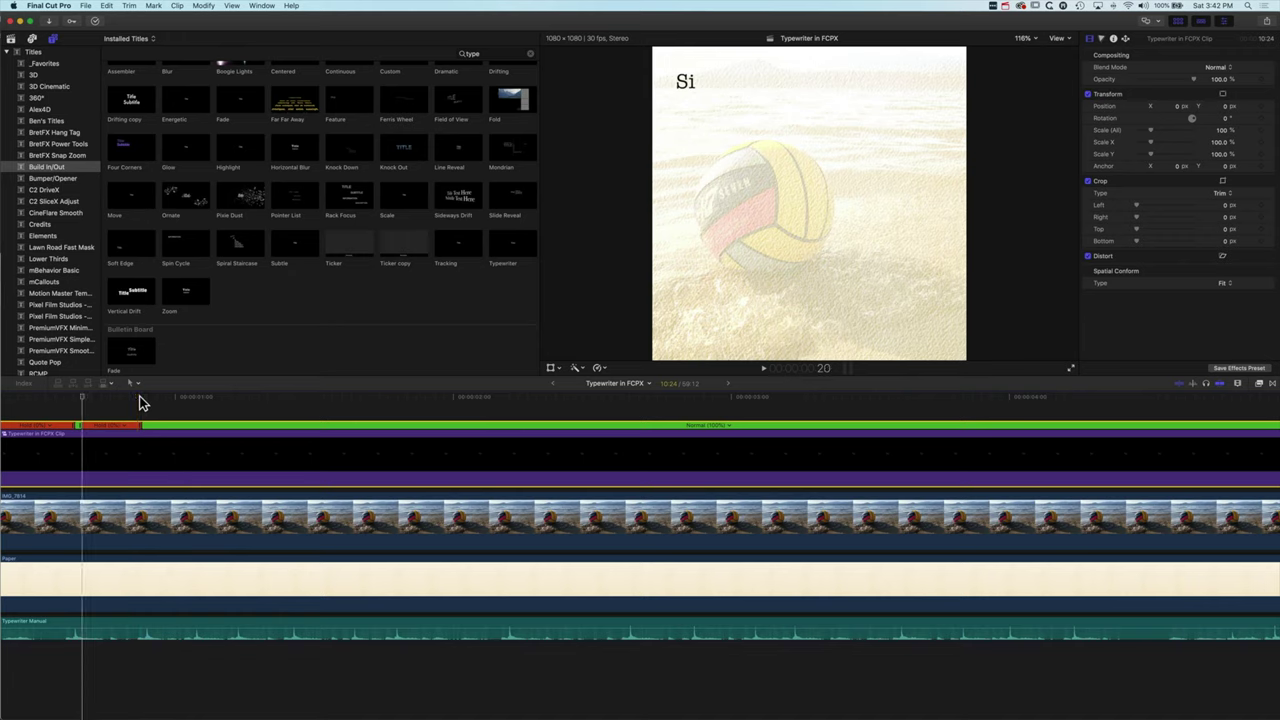
{"action": "key", "text": "space"}
{"action": "left_click", "coordinate": [139, 397]}
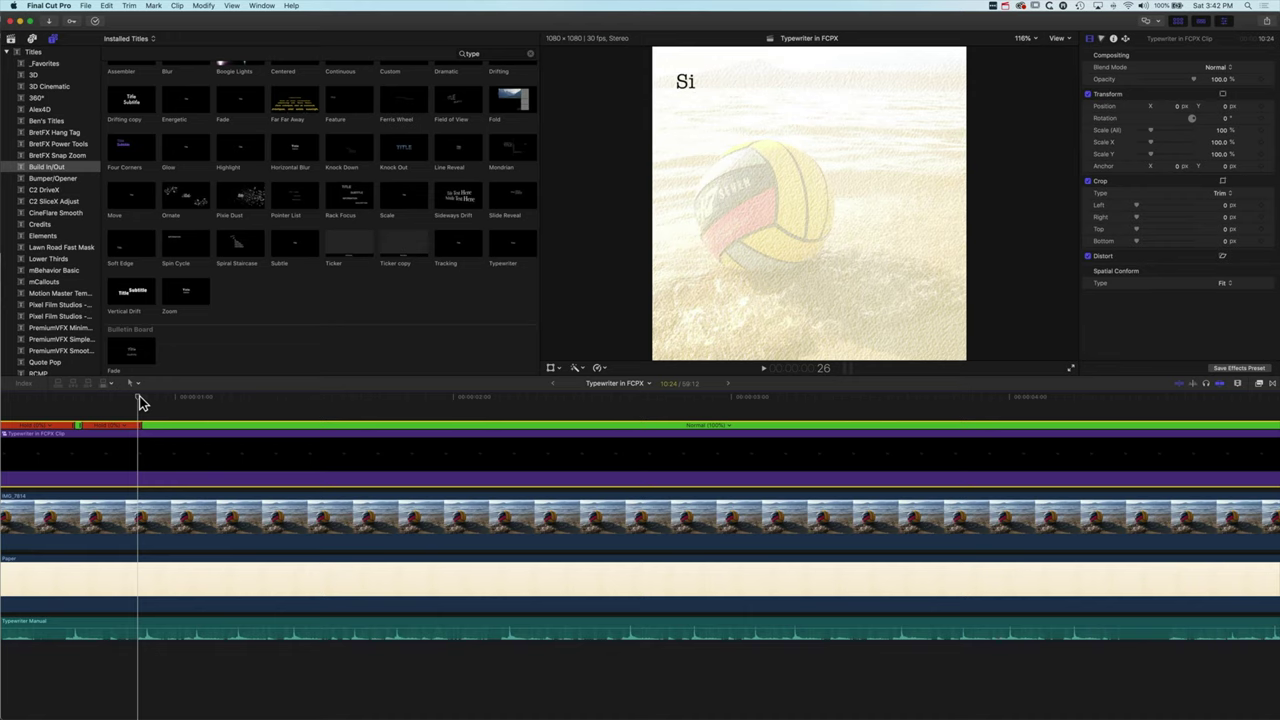
{"action": "key", "text": "Right"}
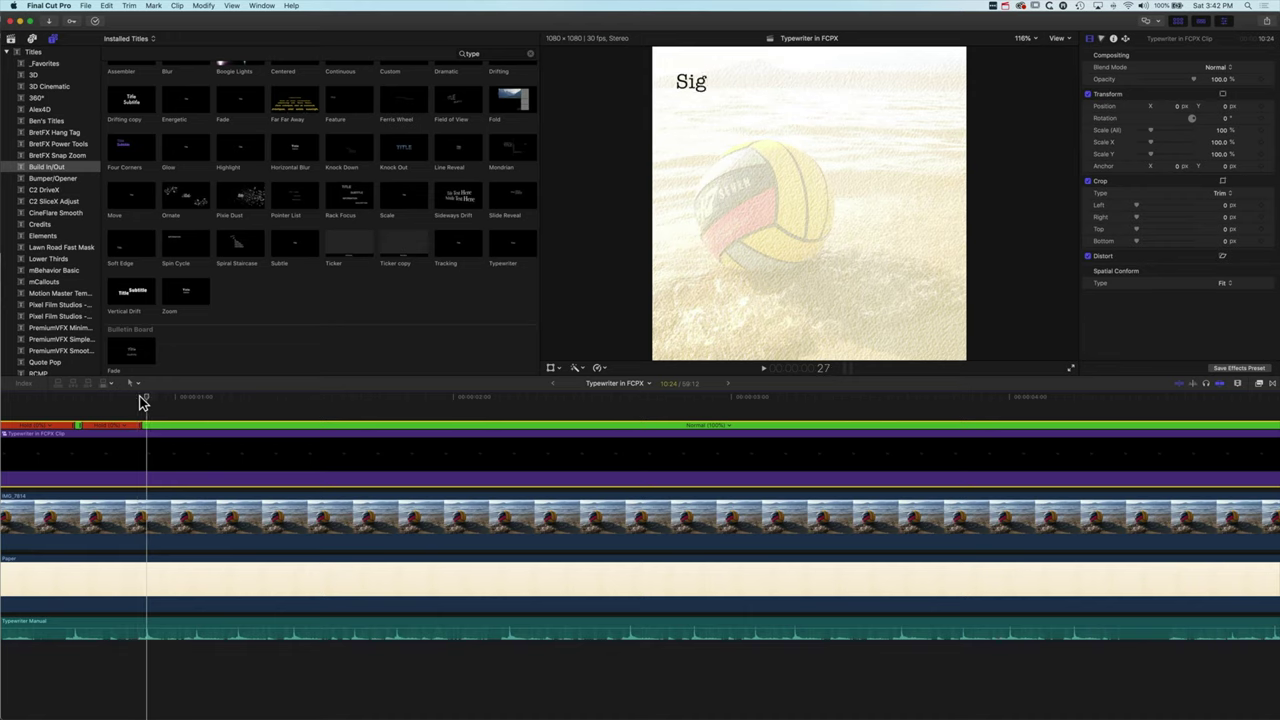
{"action": "key", "text": "shift+h"}
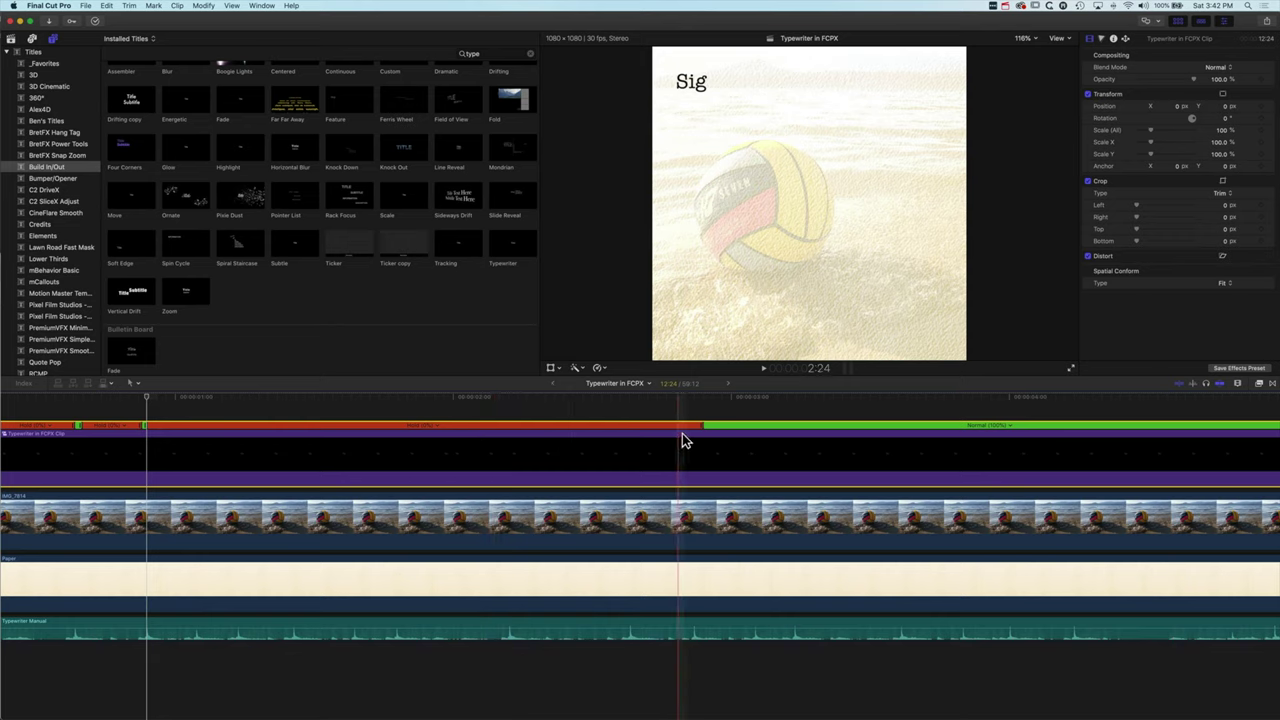
Step: Shorten the third hold on the compound clip so it ends at about 1:00, just before the fourth keystroke sound
{"action": "left_click_drag", "start_coordinate": [709, 434], "coordinate": [193, 447]}
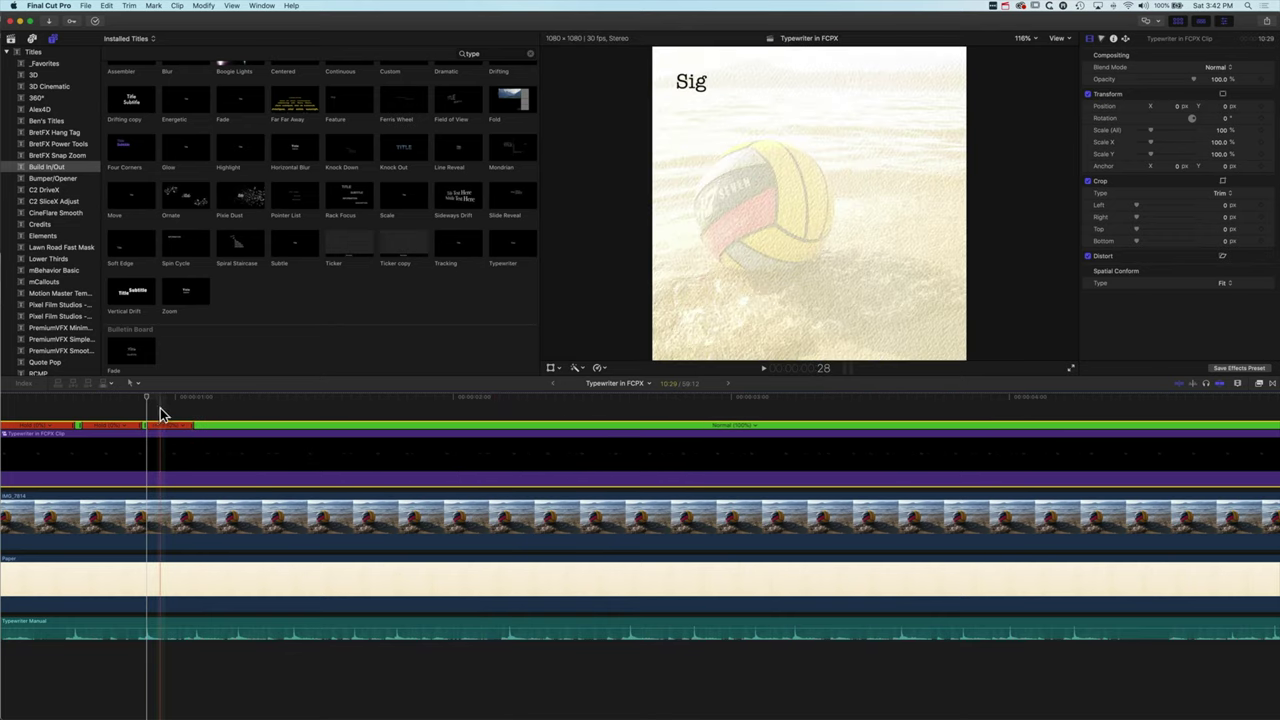
{"action": "left_click", "coordinate": [193, 458]}
{"action": "key", "text": "Right"}
{"action": "key", "text": "Right"}
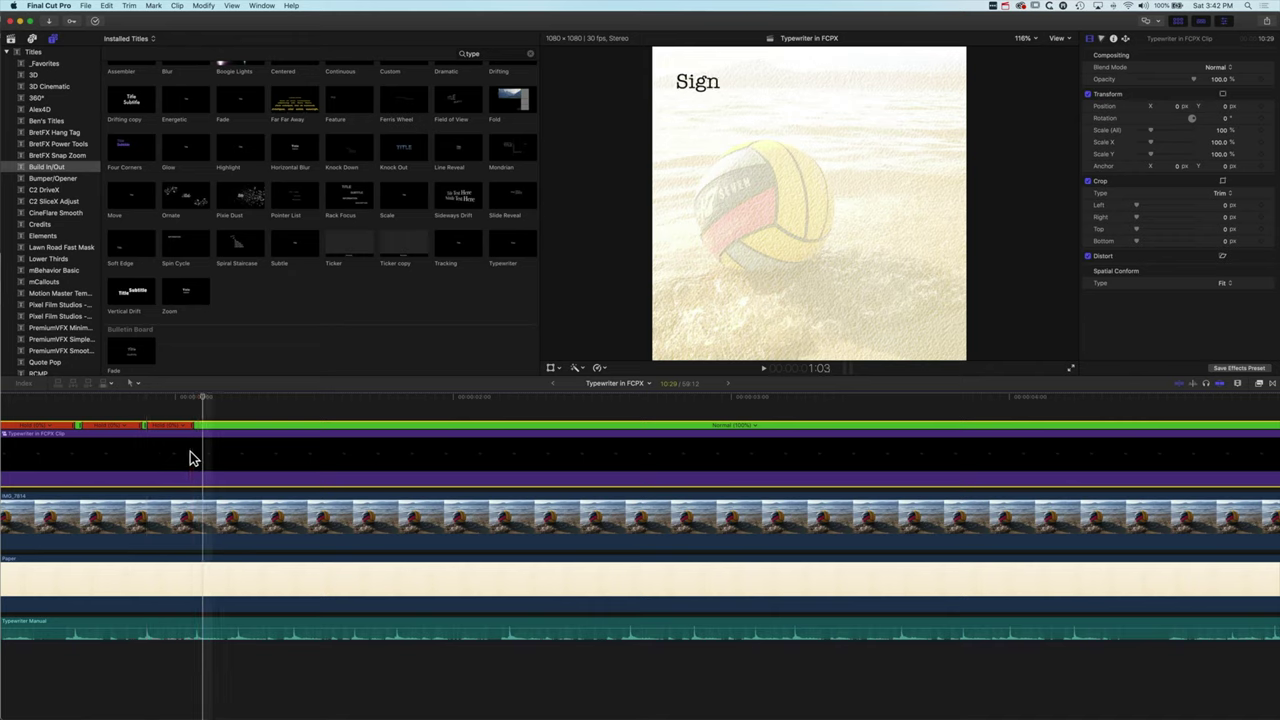
{"action": "left_click_drag", "start_coordinate": [194, 429], "coordinate": [178, 430]}
{"action": "left_click", "coordinate": [177, 400]}
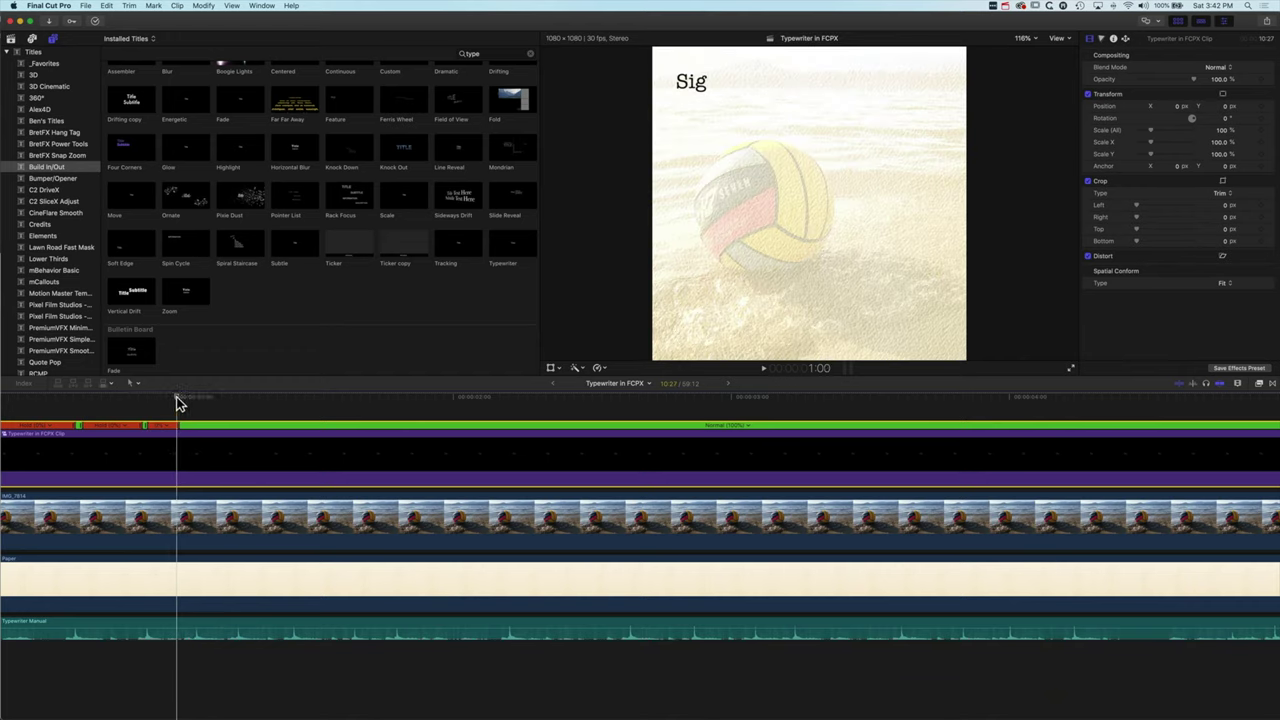
Step: Play and step through the frames from 1:00 to 1:09 to compare the appearing letters with the keystroke sounds
{"action": "key", "text": "space"}
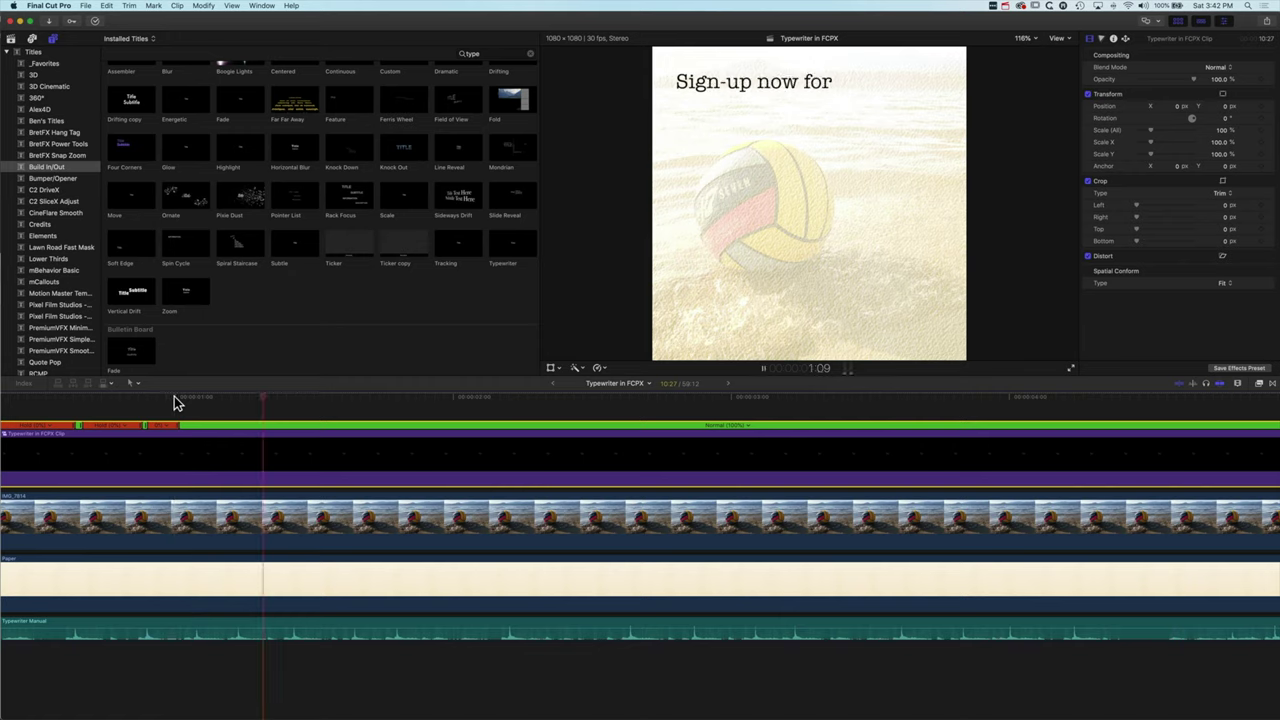
{"action": "key", "text": "space"}
{"action": "key", "text": "Left"}
{"action": "key", "text": "Left"}
{"action": "key", "text": "Left"}
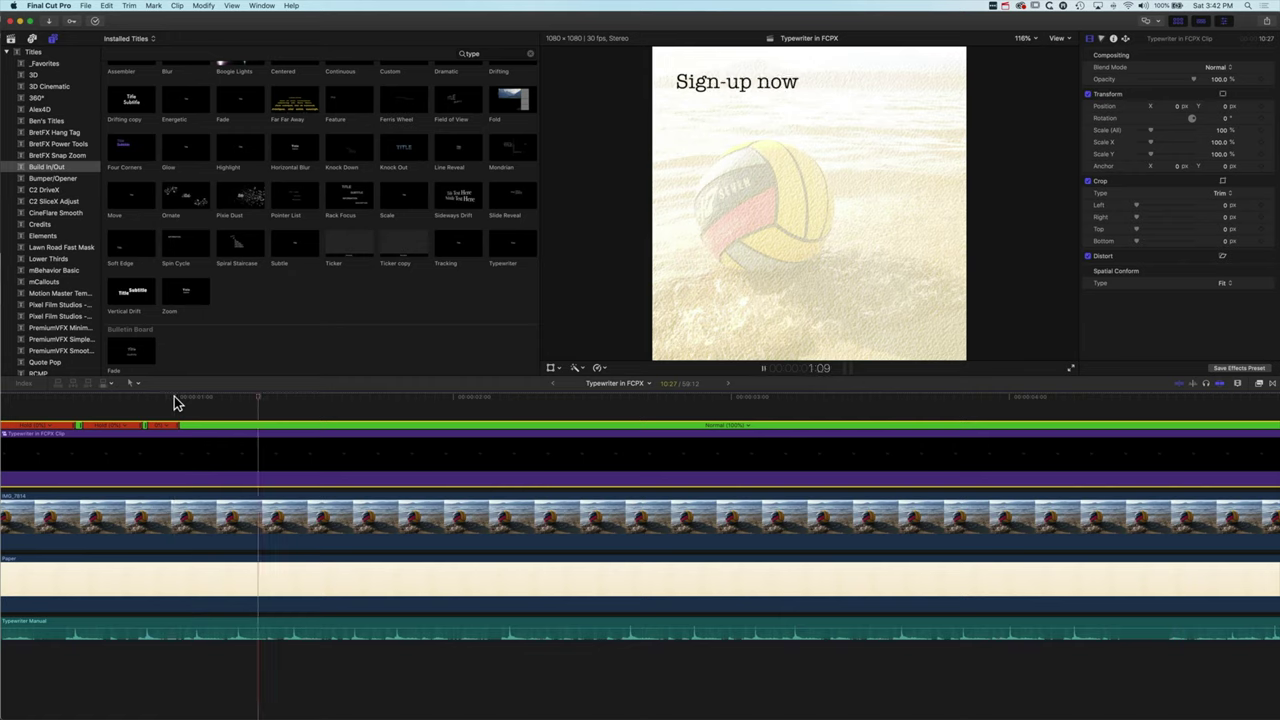
{"action": "left_click", "coordinate": [175, 400]}
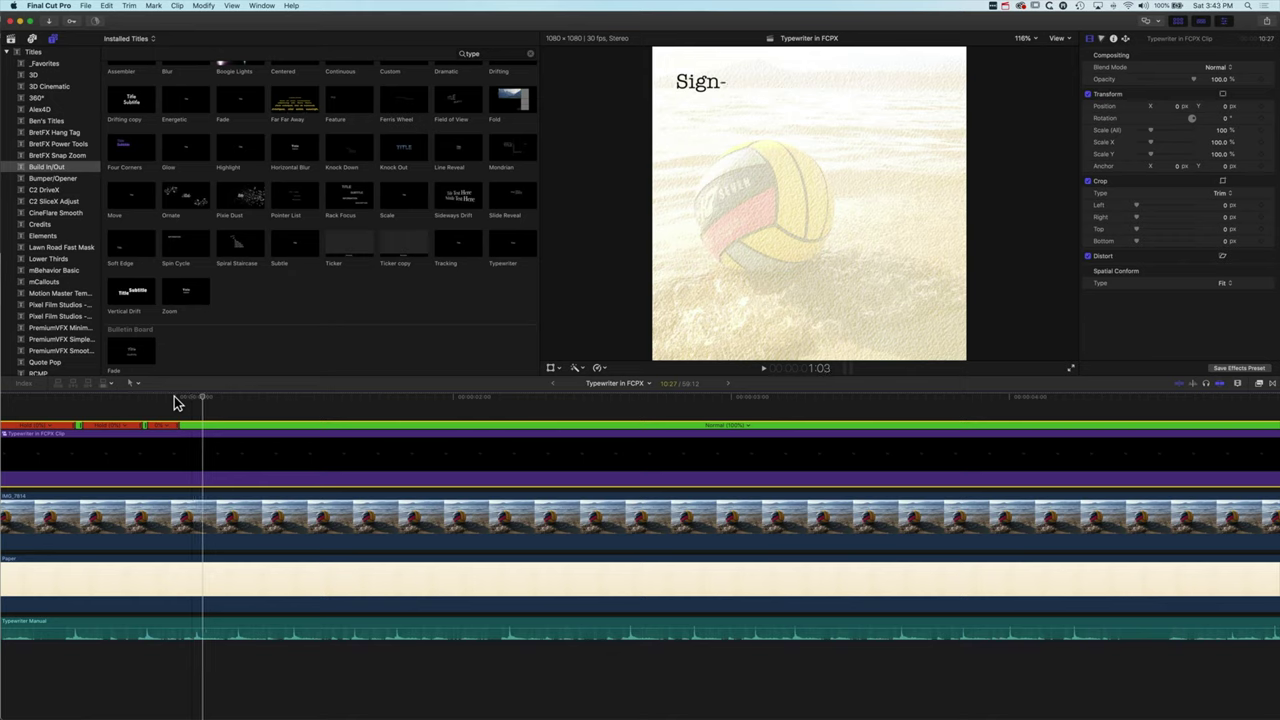
{"action": "key", "text": "Left"}
{"action": "key", "text": "Right"}
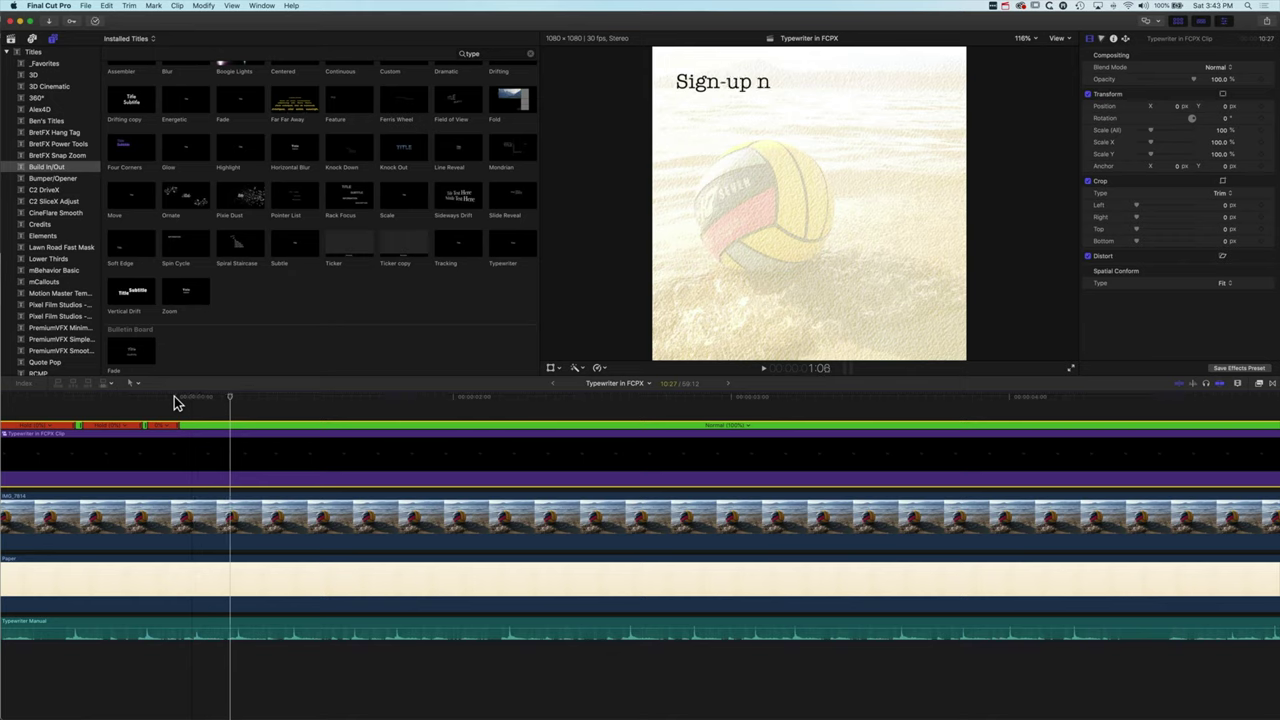
{"action": "key", "text": "Right"}
{"action": "key", "text": "Right"}
{"action": "key", "text": "Left"}
{"action": "key", "text": "Left"}
{"action": "key", "text": "Left"}
{"action": "key", "text": "Left"}
{"action": "key", "text": "Left"}
{"action": "key", "text": "Left"}
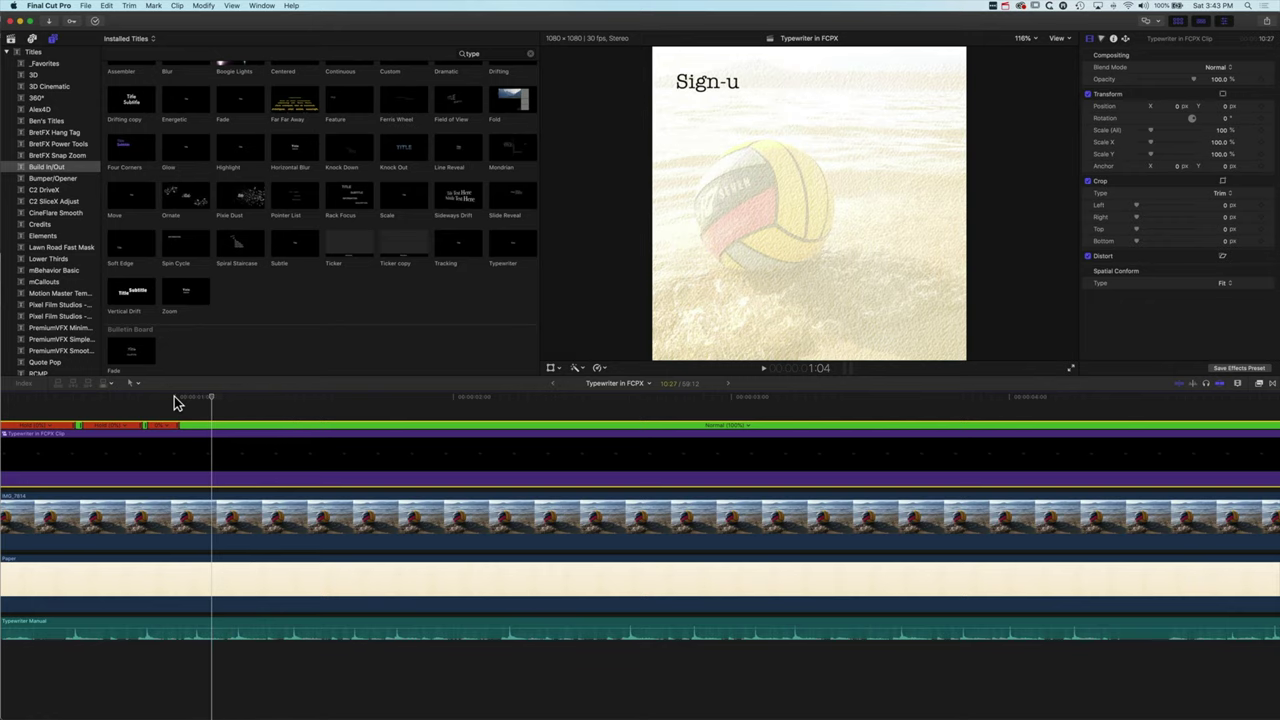
Step: Replace the hyphen with a space in the title inside the compound clip so it reads "Sign up now for...", and return to the project
{"action": "double_click", "coordinate": [210, 473]}
{"action": "left_click", "coordinate": [214, 553]}
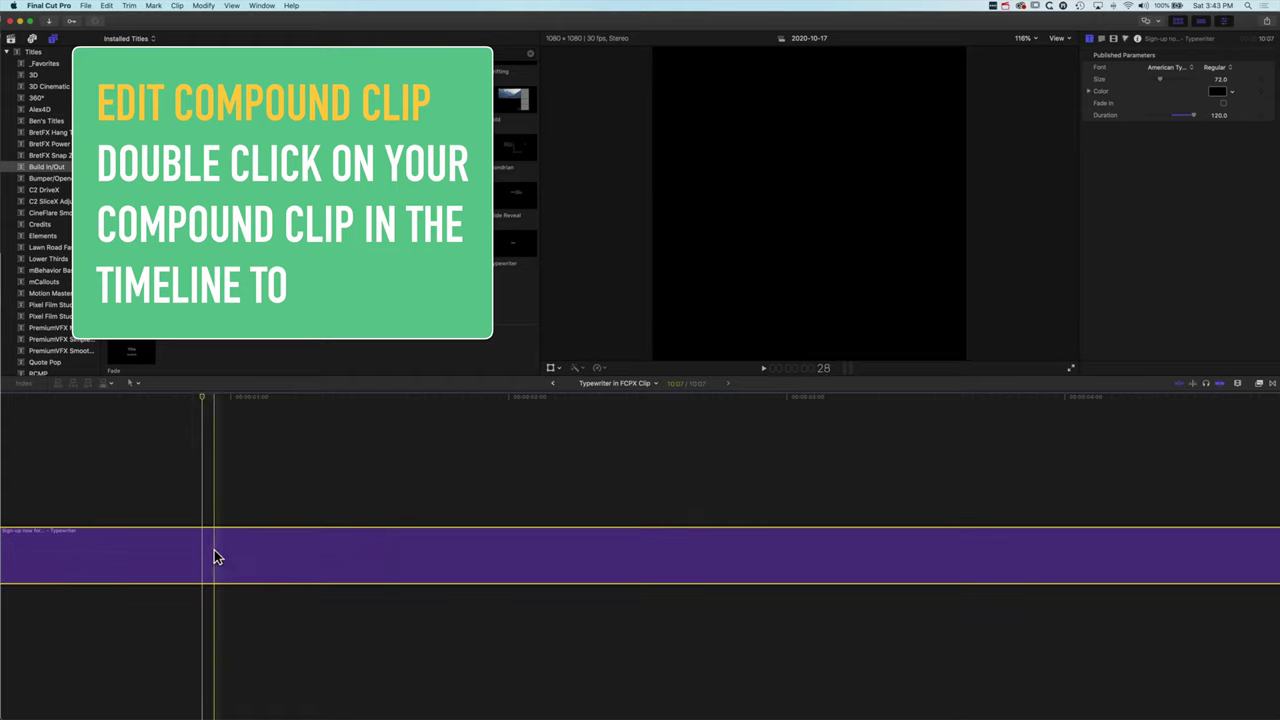
{"action": "left_click", "coordinate": [1102, 38]}
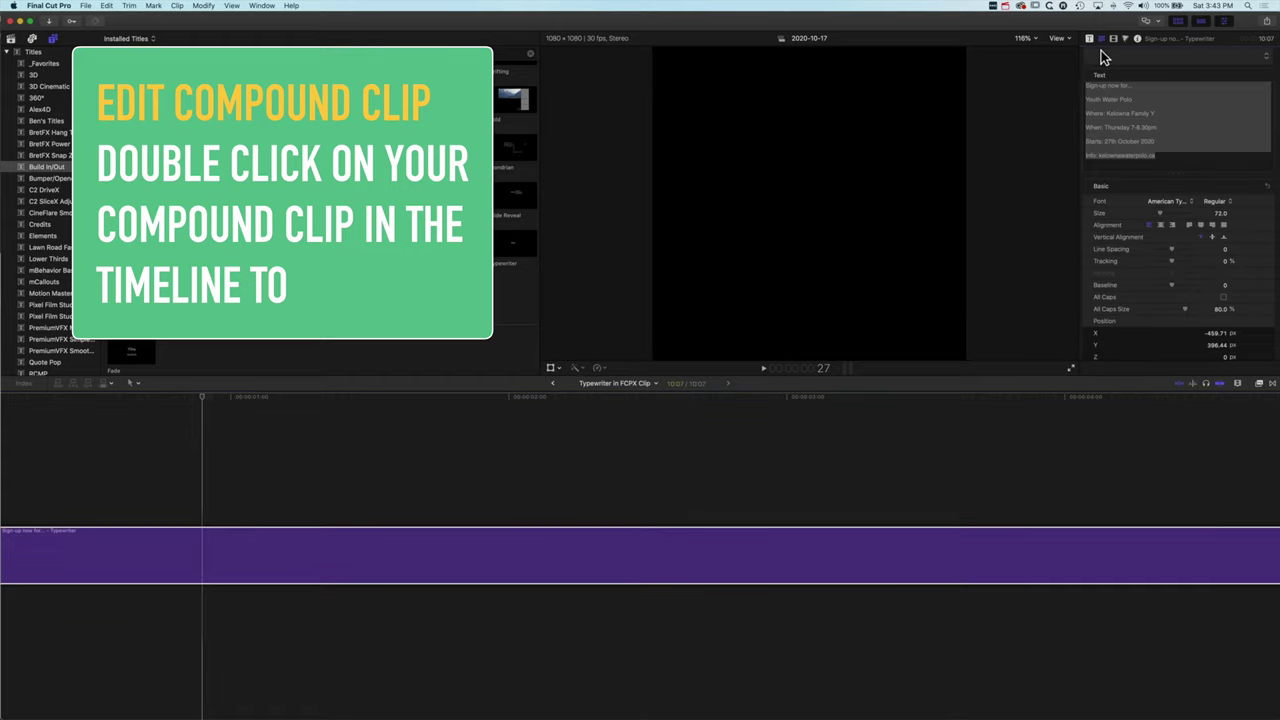
{"action": "left_click", "coordinate": [1106, 82]}
{"action": "left_click", "coordinate": [1099, 85]}
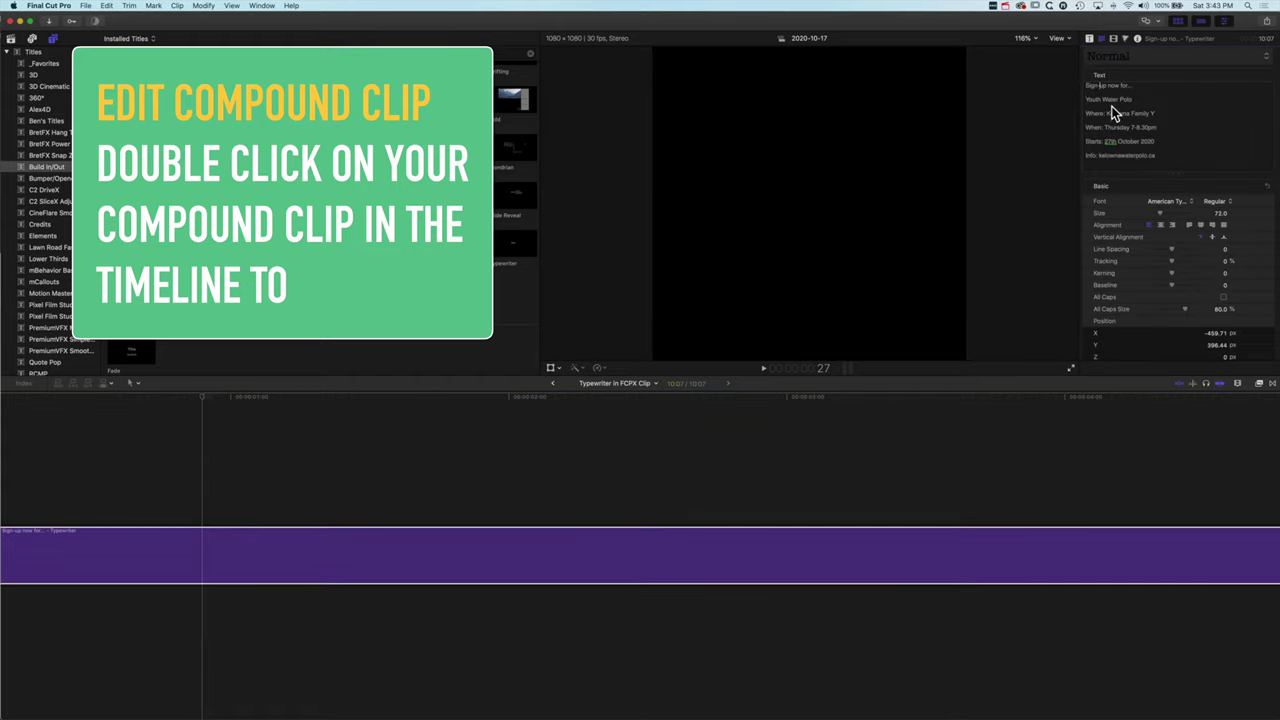
{"action": "key", "text": "Delete"}
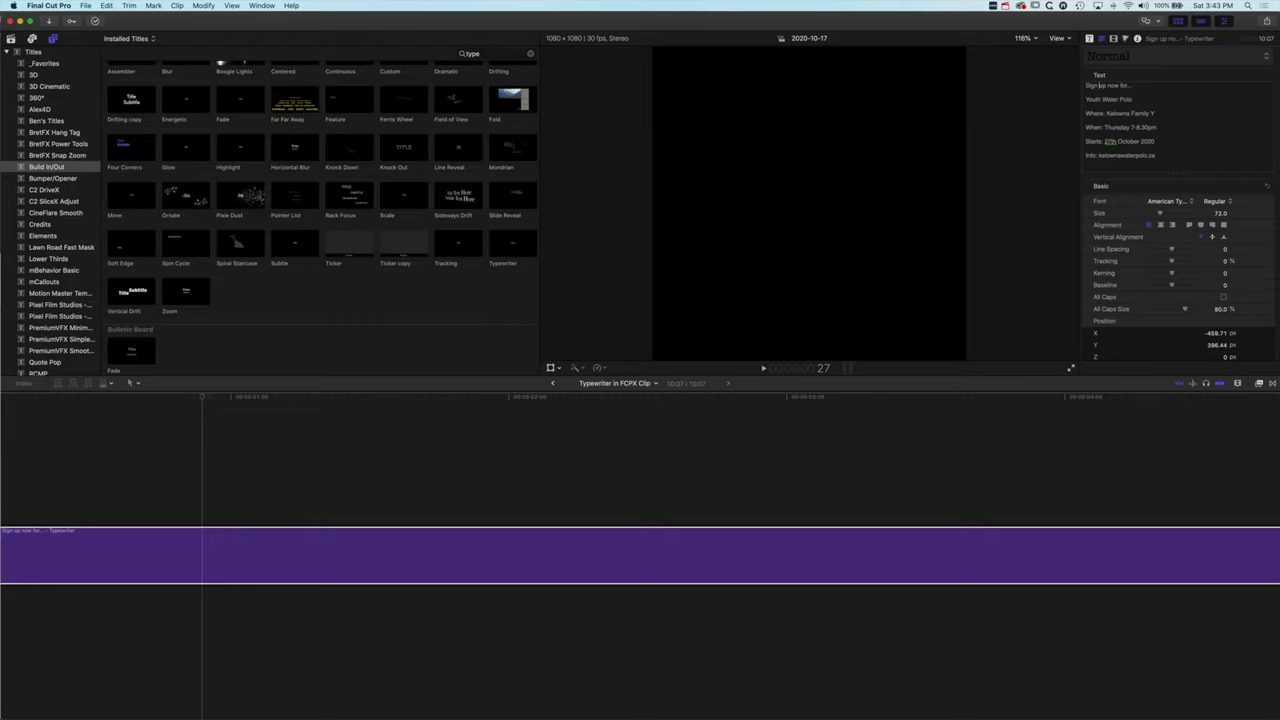
{"action": "left_click", "coordinate": [349, 409]}
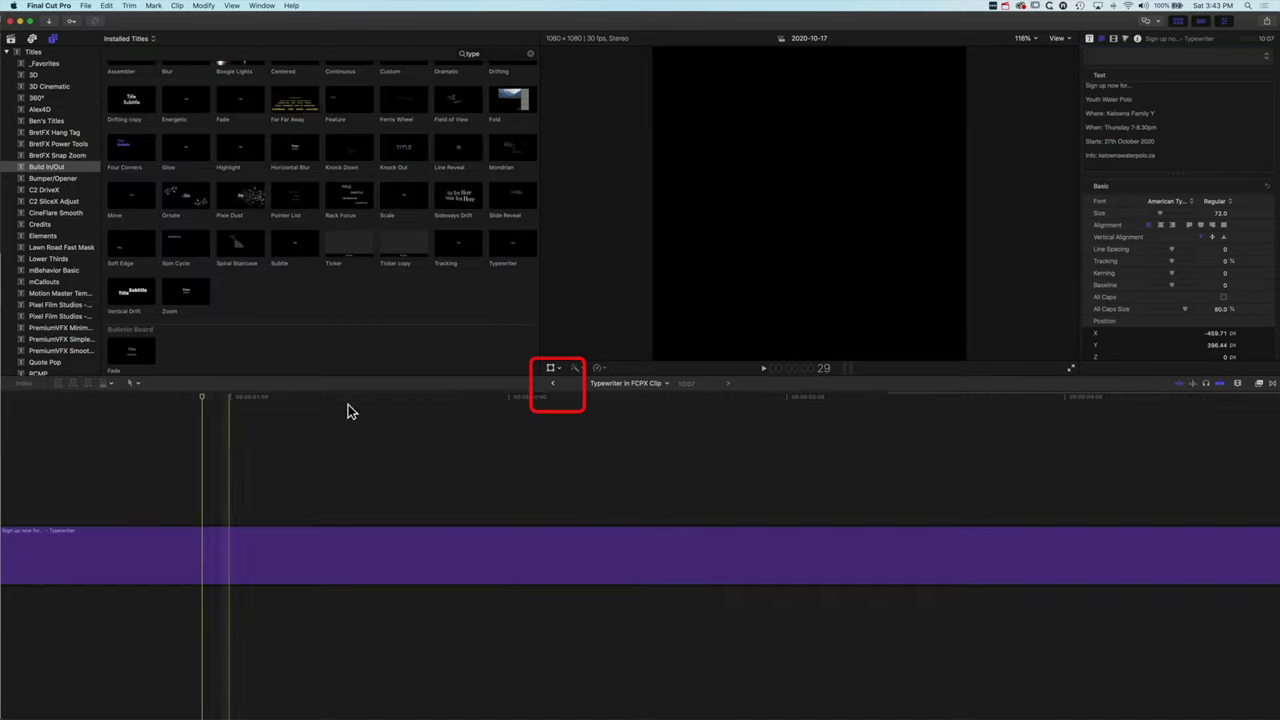
{"action": "left_click", "coordinate": [554, 385]}
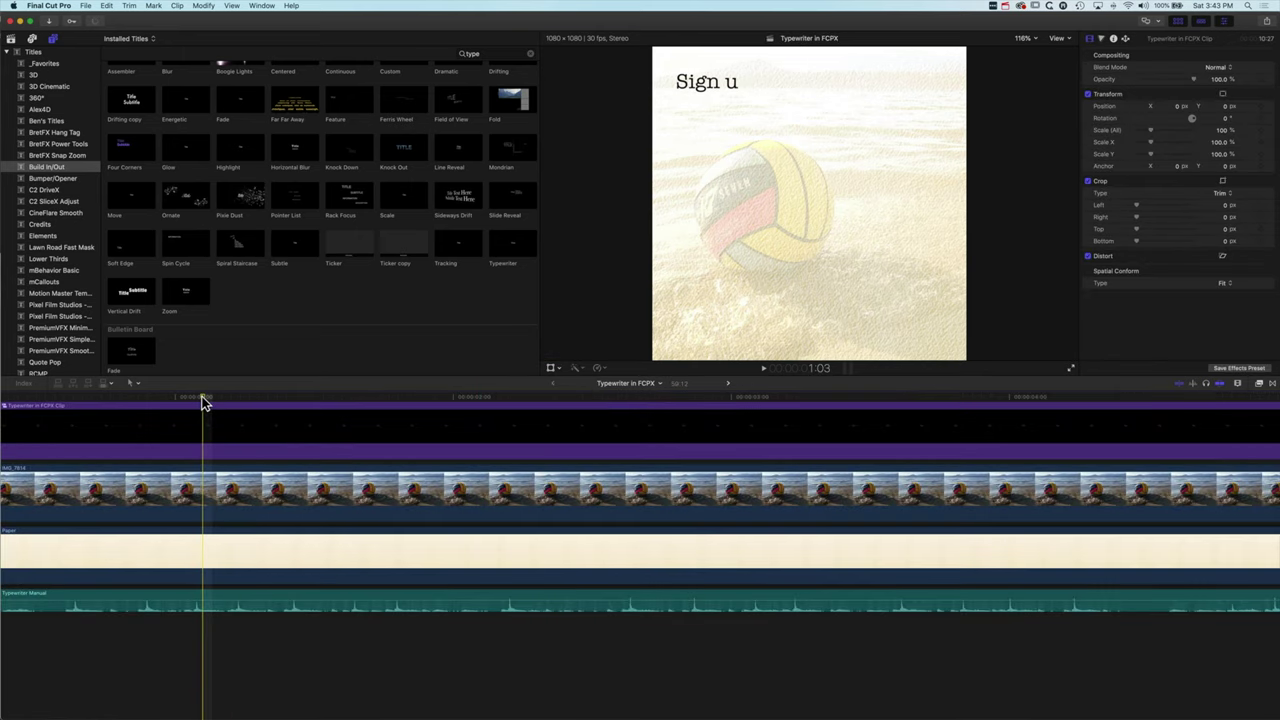
Step: Play the project from its beginning to check how the edited title types on against the typewriter sound
{"action": "key", "text": "Left"}
{"action": "key", "text": "Left"}
{"action": "key", "text": "Left"}
{"action": "key", "text": "Left"}
{"action": "key", "text": "Left"}
{"action": "key", "text": "Left"}
{"action": "key", "text": "Left"}
{"action": "key", "text": "Left"}
{"action": "key", "text": "Left"}
{"action": "key", "text": "Left"}
{"action": "key", "text": "Left"}
{"action": "key", "text": "Left"}
{"action": "key", "text": "Left"}
{"action": "key", "text": "Left"}
{"action": "key", "text": "Left"}
{"action": "key", "text": "Left"}
{"action": "key", "text": "Left"}
{"action": "key", "text": "Left"}
{"action": "key", "text": "Left"}
{"action": "key", "text": "Left"}
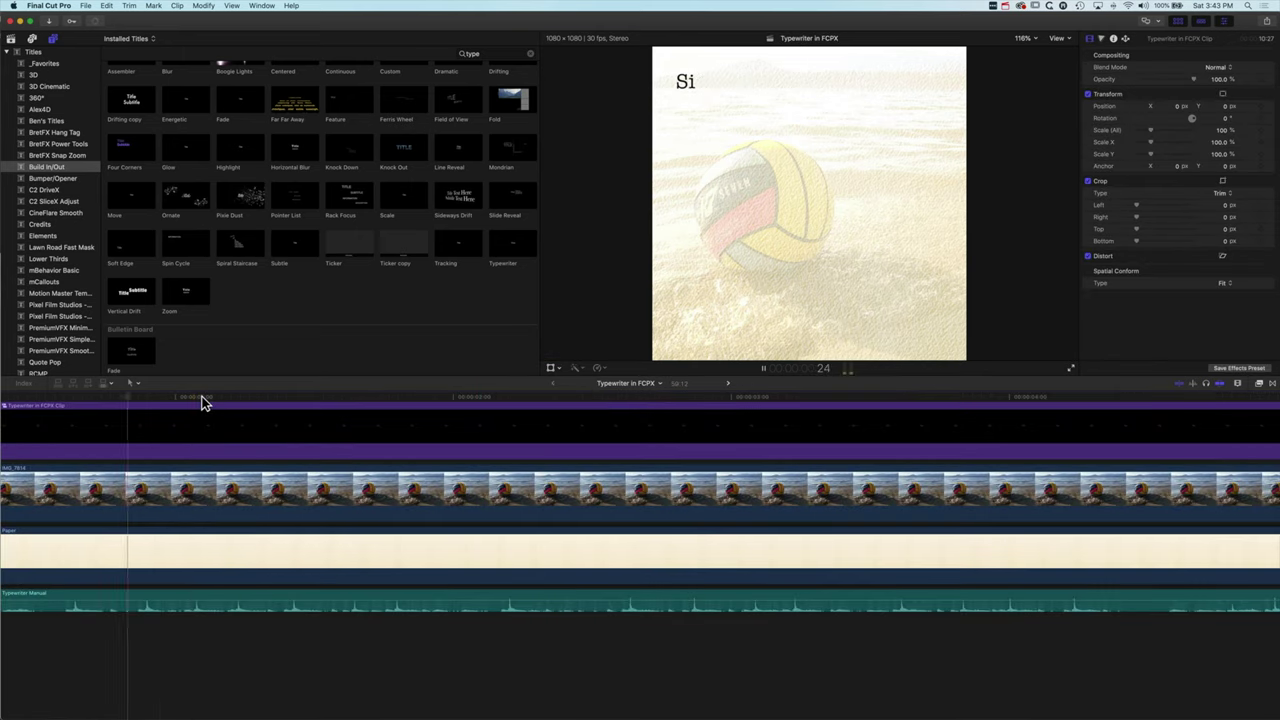
{"action": "key", "text": "space"}
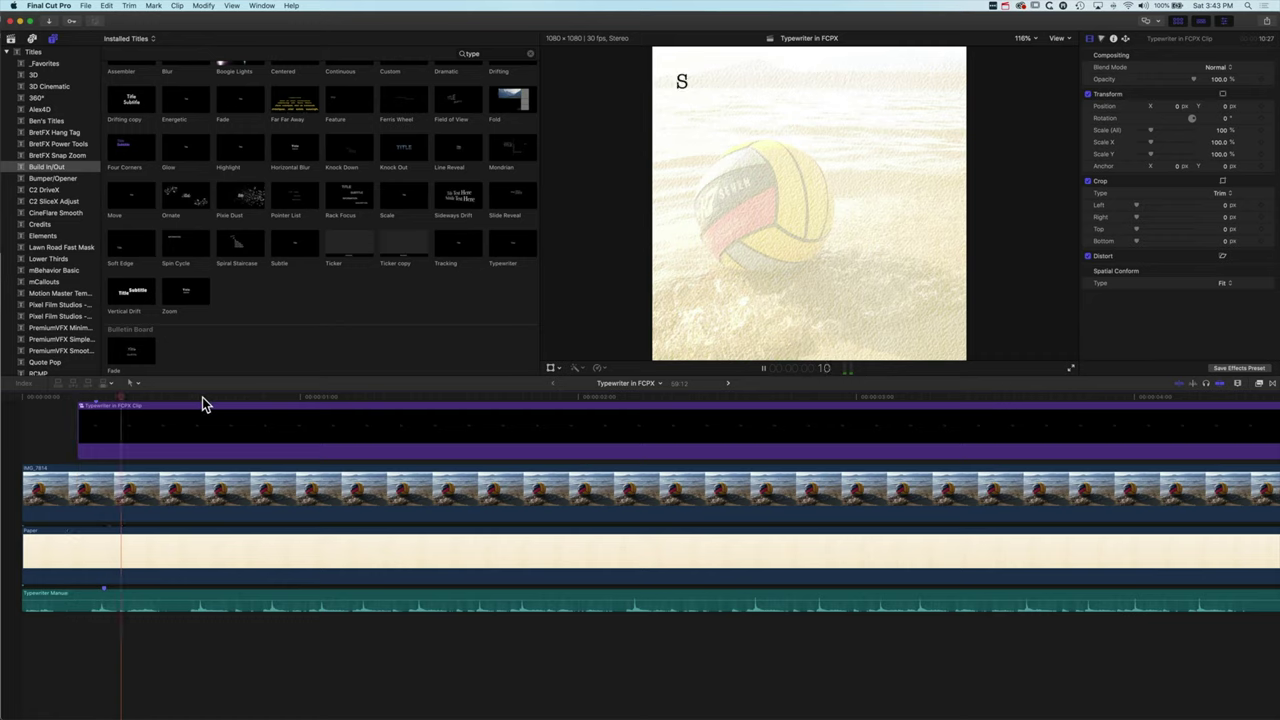
{"action": "key", "text": "space"}
{"action": "key", "text": "j"}
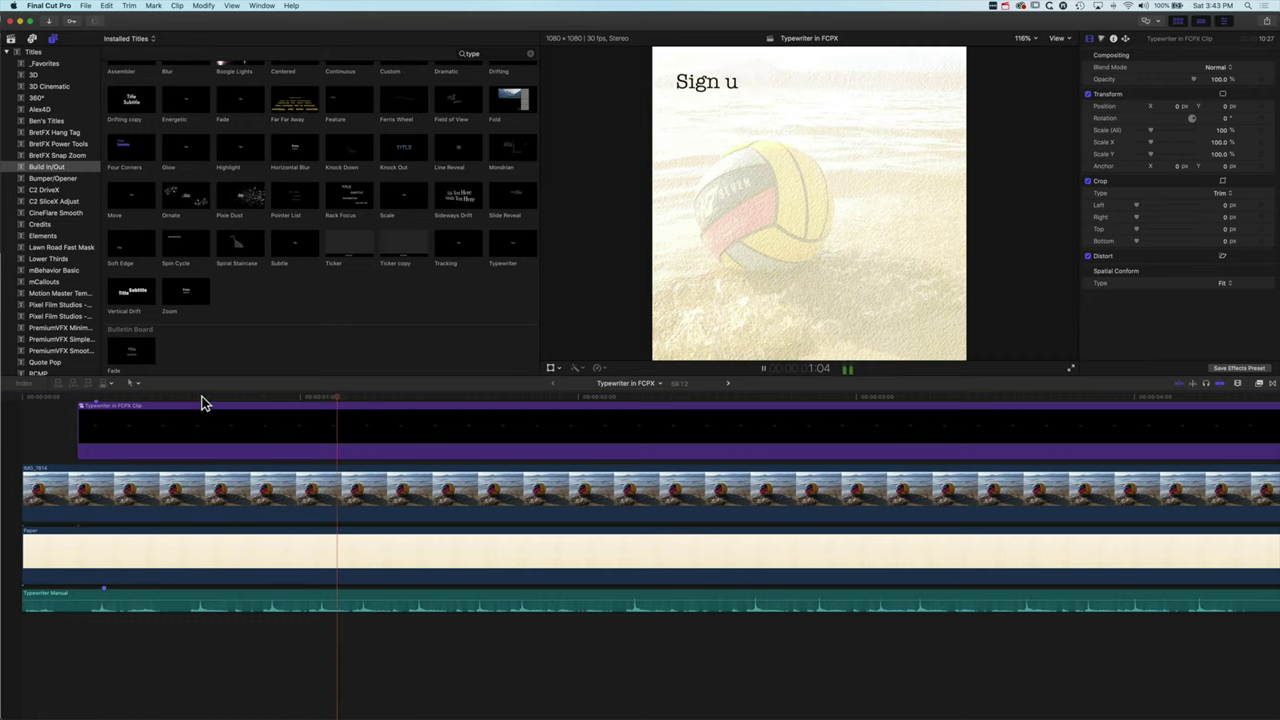
Step: Show the retiming bar on the compound clip again
{"action": "scroll", "coordinate": [214, 486], "scroll_direction": "up", "scroll_amount": 1}
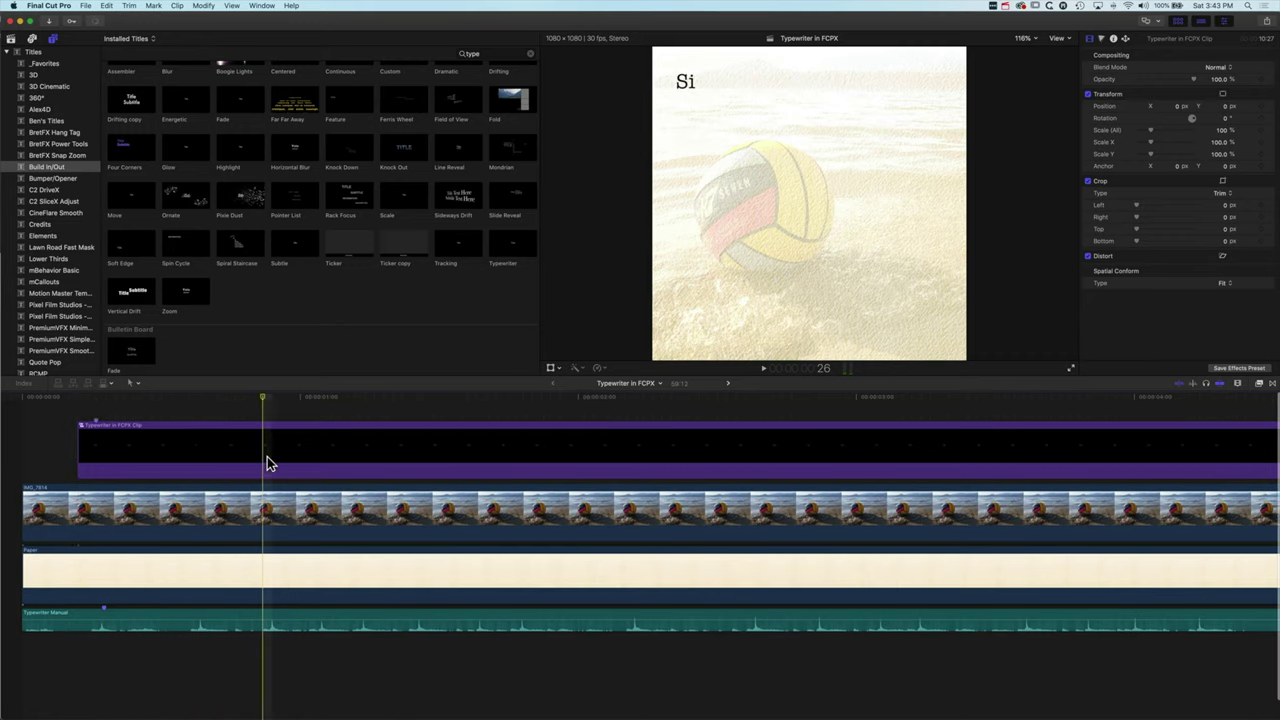
{"action": "left_click", "coordinate": [265, 462]}
{"action": "scroll", "coordinate": [330, 440], "scroll_direction": "down", "scroll_amount": 1}
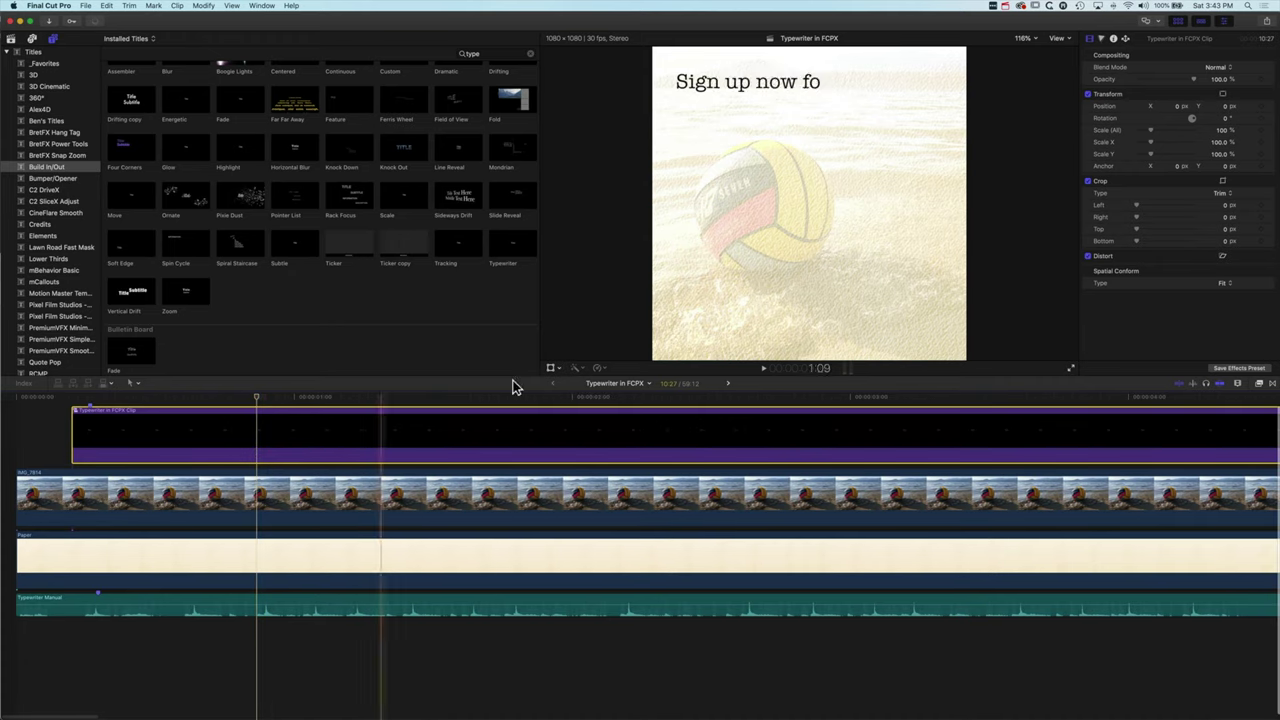
{"action": "key", "text": "super+r"}
{"action": "scroll", "coordinate": [276, 433], "scroll_direction": "up", "scroll_amount": 1}
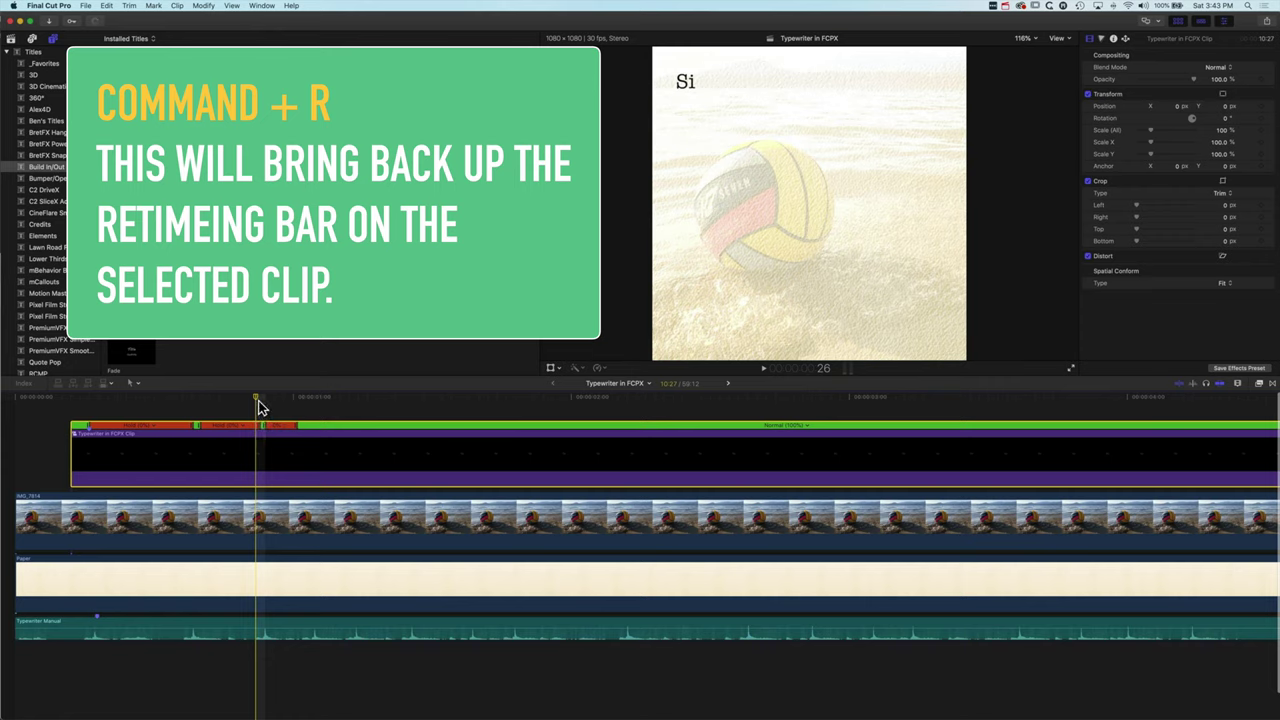
Step: Locate the fourth keystroke sound and add a hold to the compound clip at 1:02, where the text reads "Sign"
{"action": "key", "text": "space"}
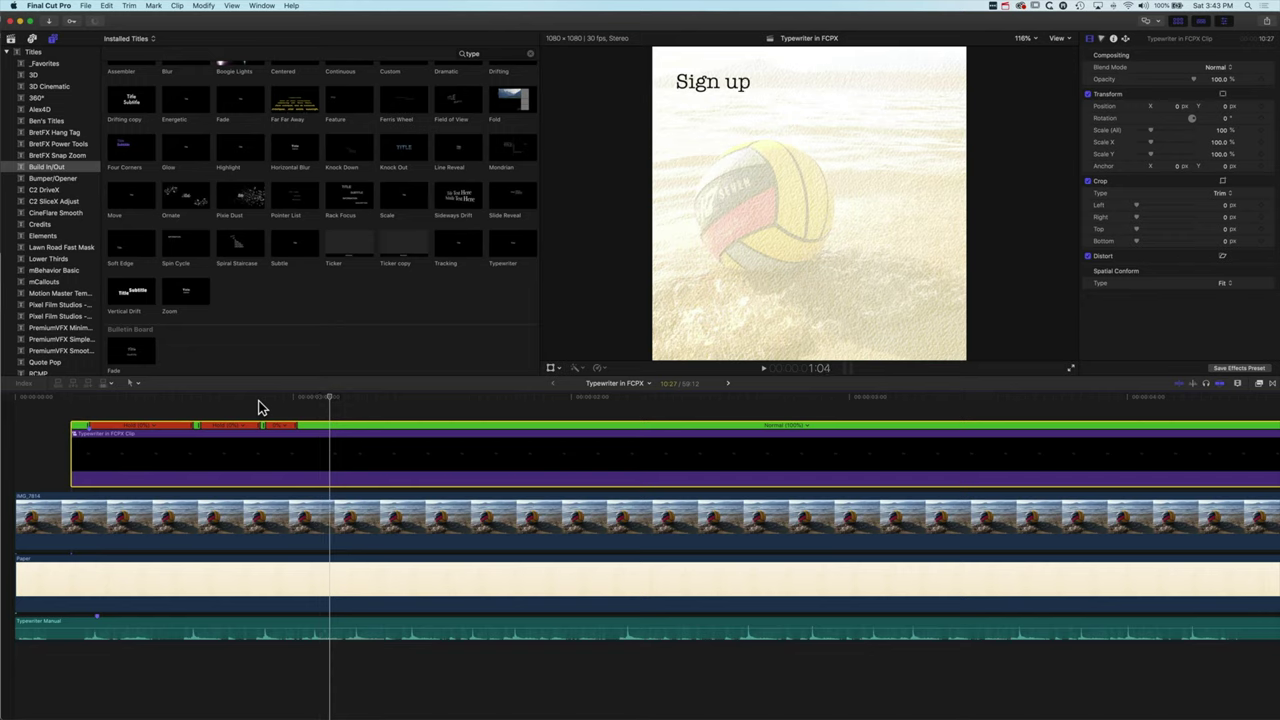
{"action": "key", "text": "j"}
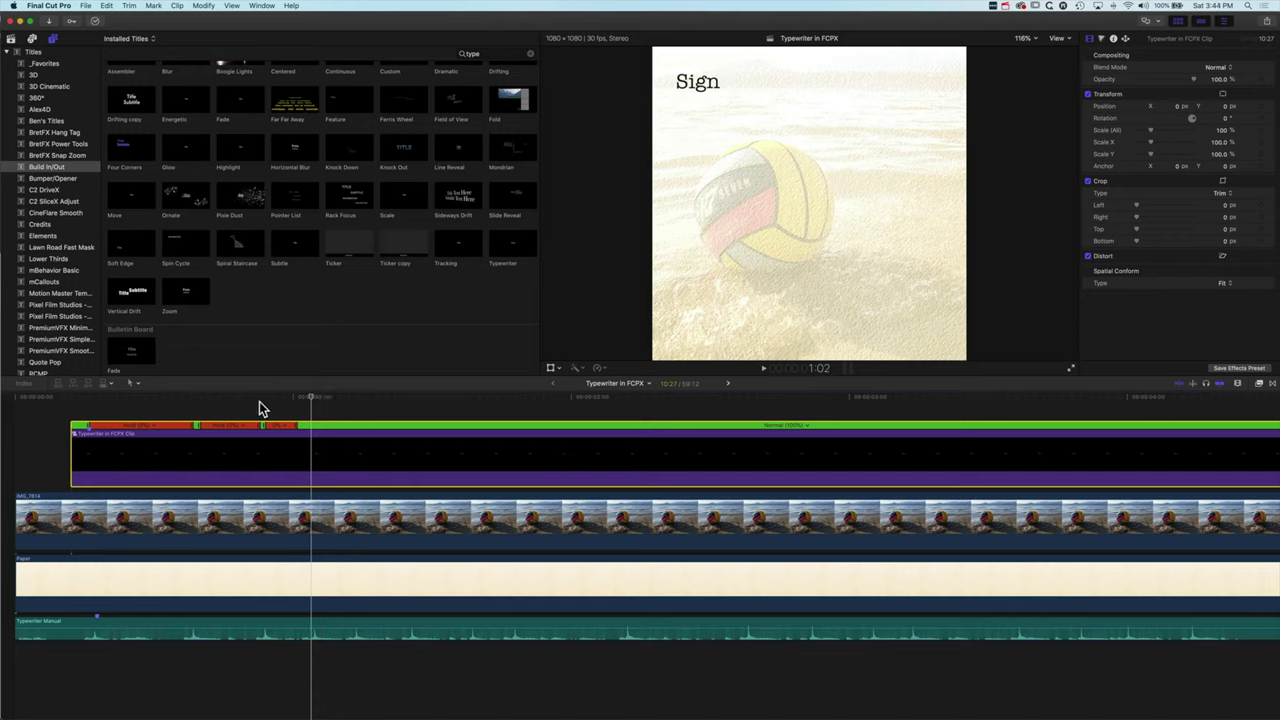
{"action": "key", "text": "shift+h"}
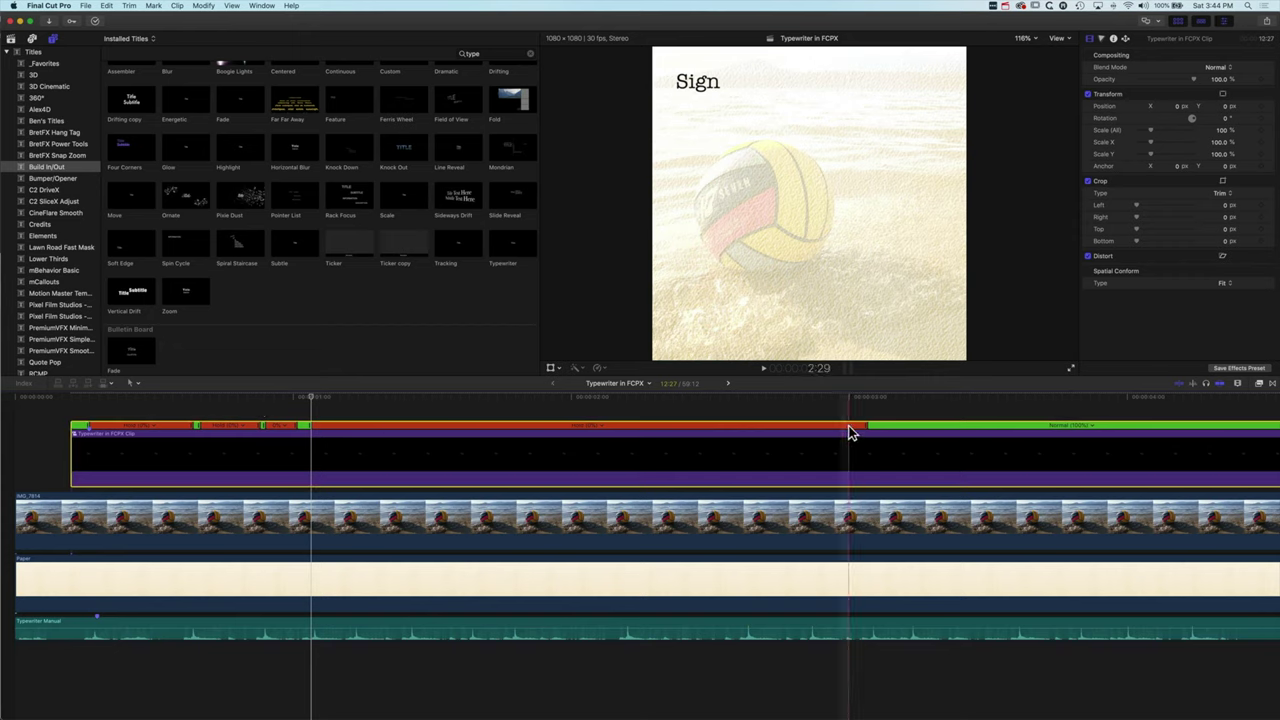
Step: Shorten the fourth hold on the compound clip so it ends at the fifth keystroke sound, just before 1:07
{"action": "left_click_drag", "start_coordinate": [870, 430], "coordinate": [347, 428]}
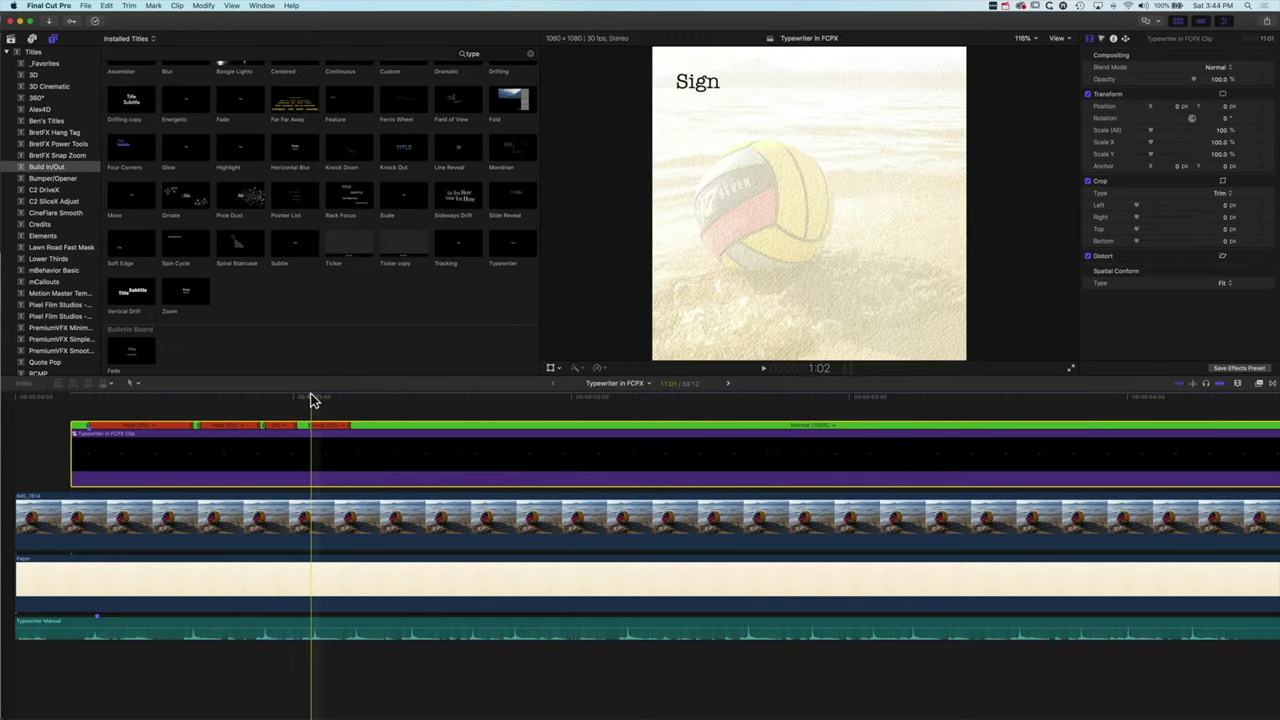
{"action": "key", "text": "space"}
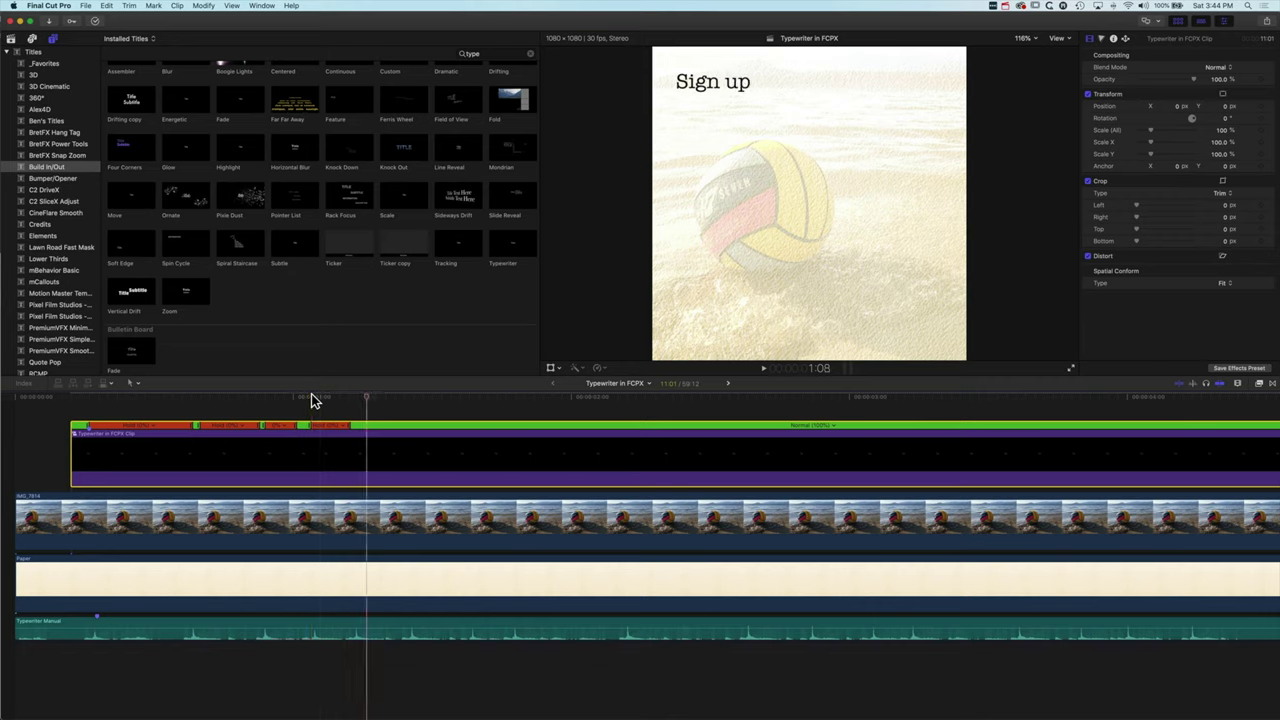
{"action": "key", "text": "Left"}
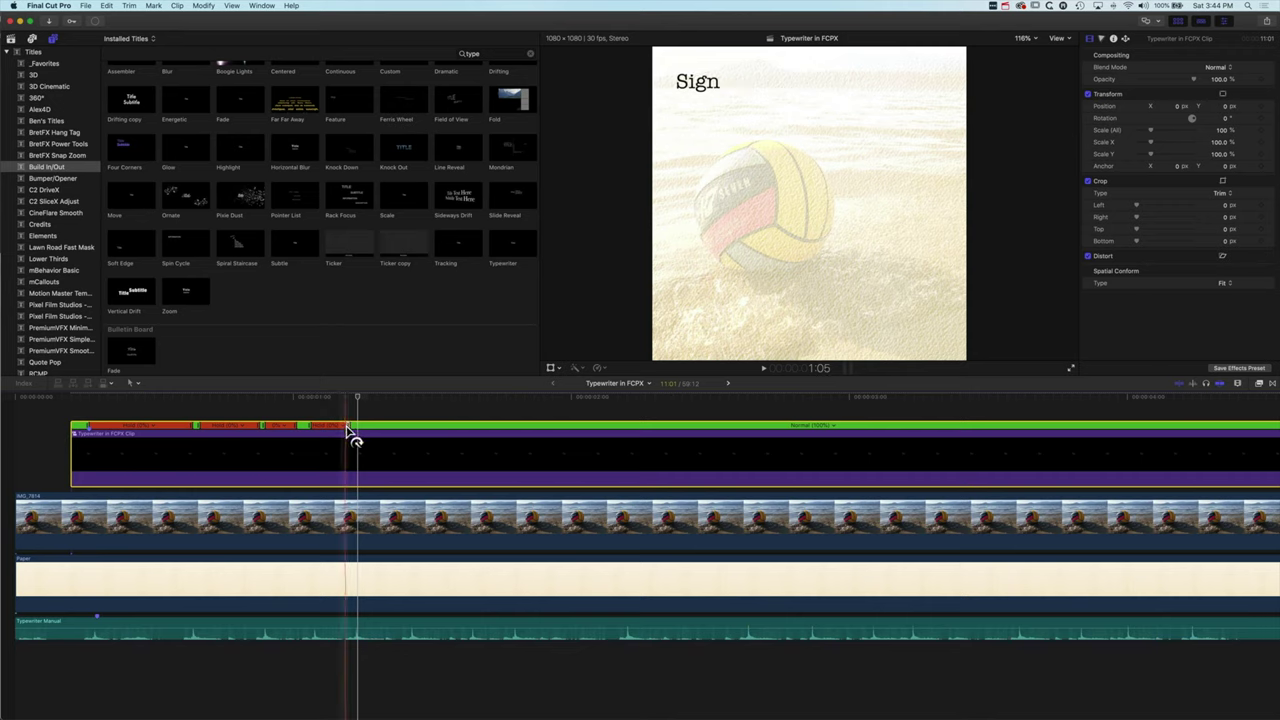
{"action": "left_click_drag", "start_coordinate": [354, 428], "coordinate": [353, 425]}
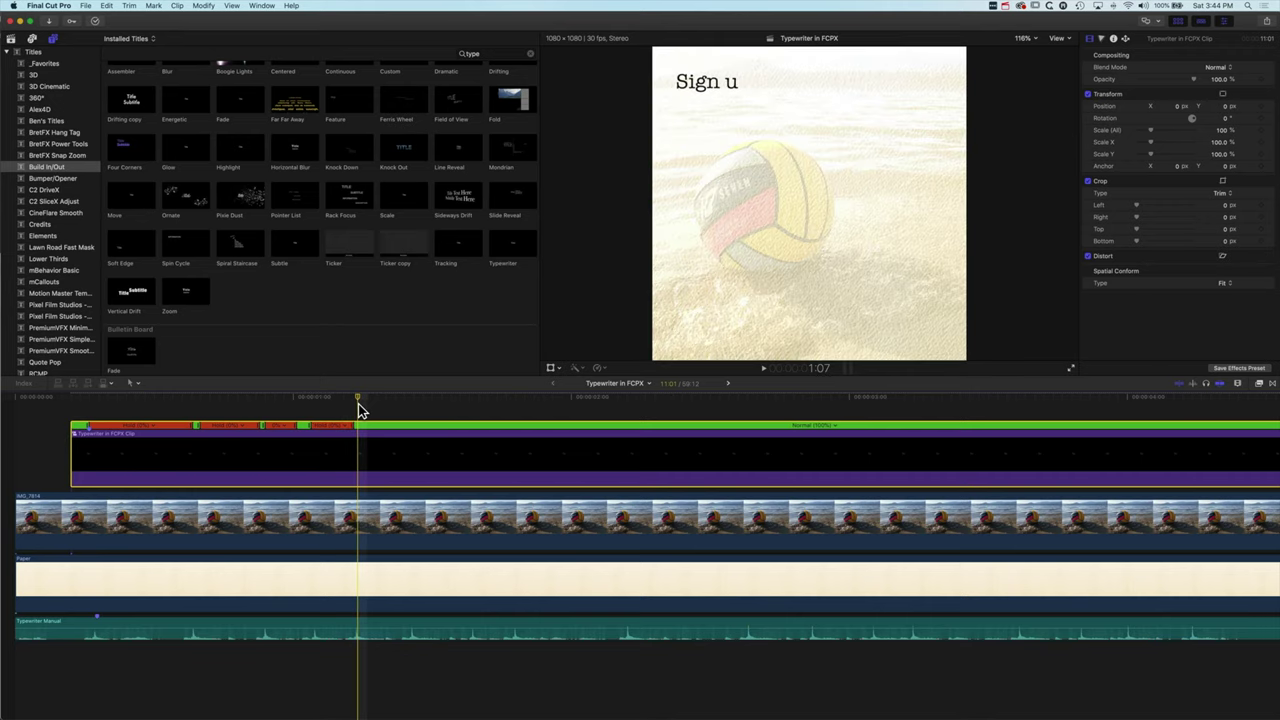
Step: Add a fifth hold to the compound clip at 1:07, where the text reads "Sign u"
{"action": "key", "text": "j"}
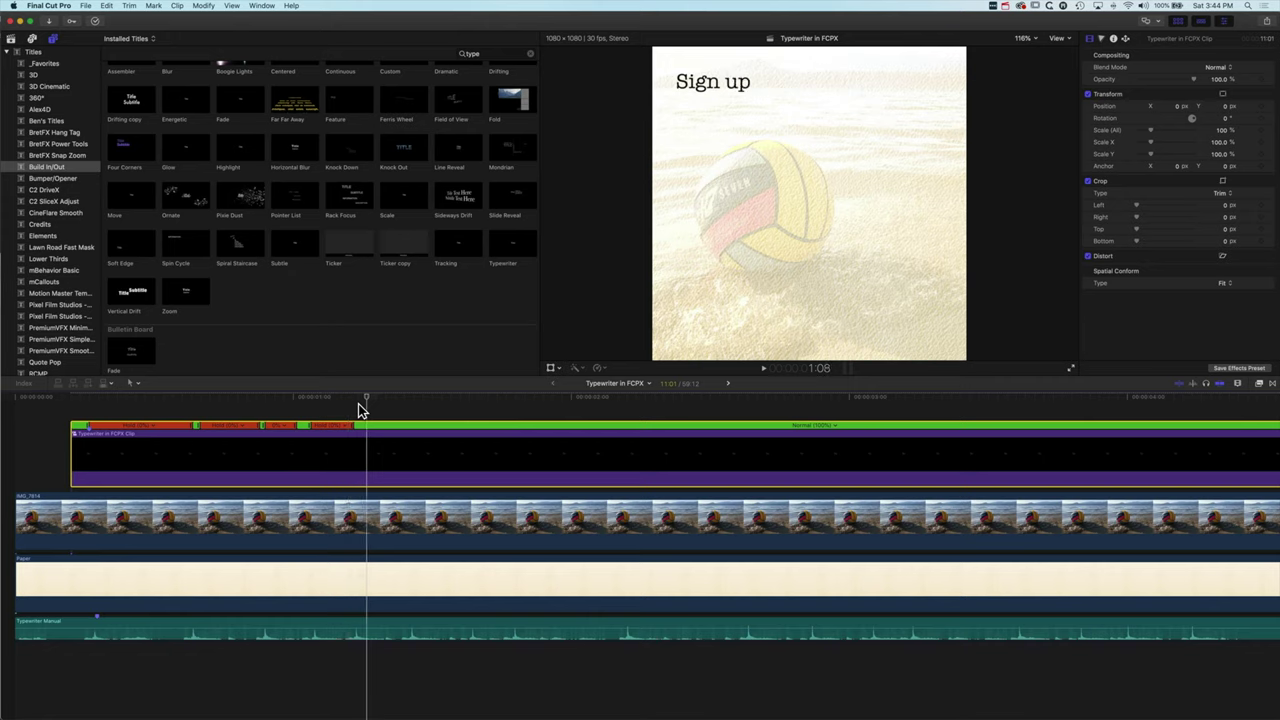
{"action": "key", "text": "Left"}
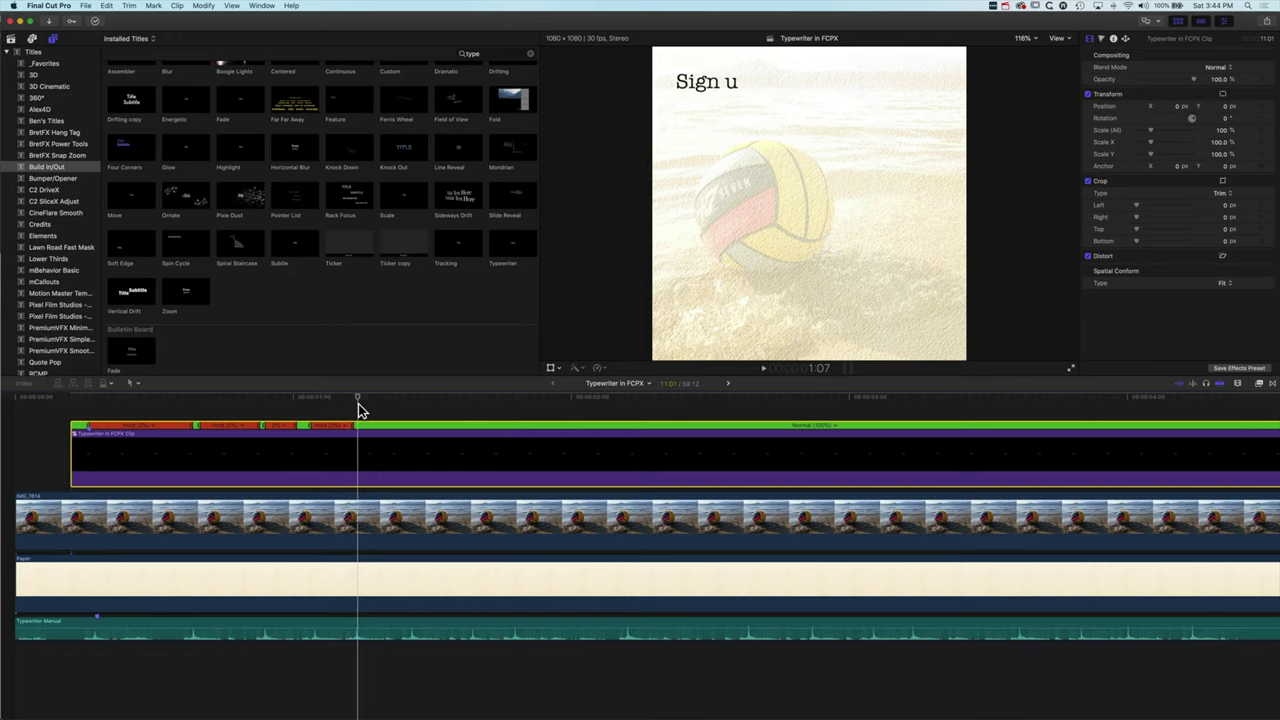
{"action": "key", "text": "shift+h"}
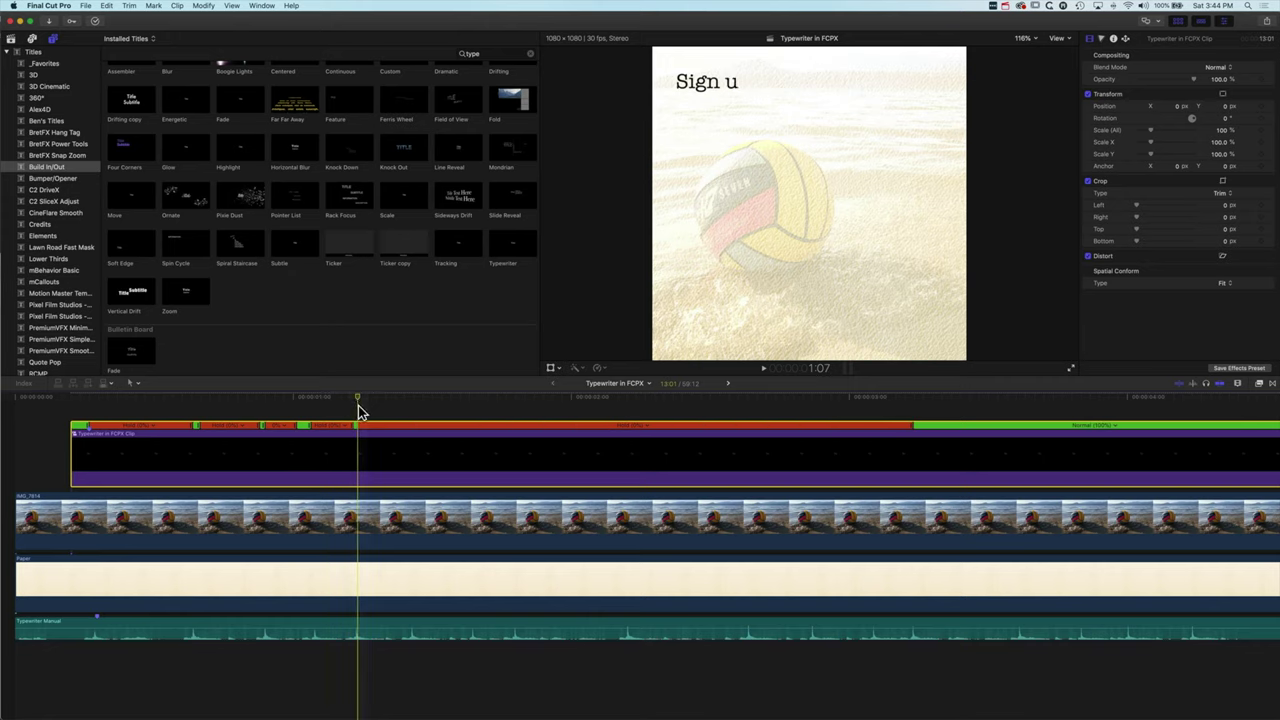
Step: Shorten the fifth hold so it ends at 1:12, by the sixth keystroke sound, and add a sixth hold at 1:13
{"action": "left_click_drag", "start_coordinate": [356, 401], "coordinate": [408, 401]}
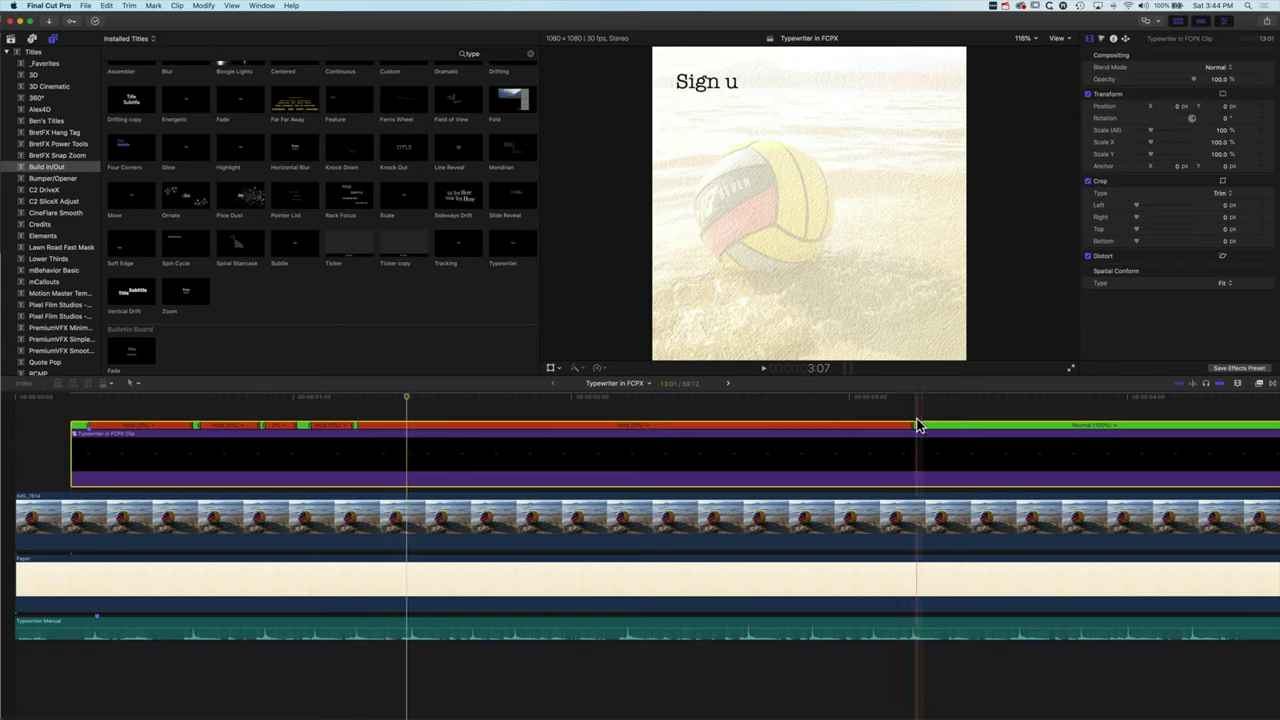
{"action": "left_click_drag", "start_coordinate": [911, 427], "coordinate": [402, 428]}
{"action": "key", "text": "space"}
{"action": "left_click", "coordinate": [405, 406]}
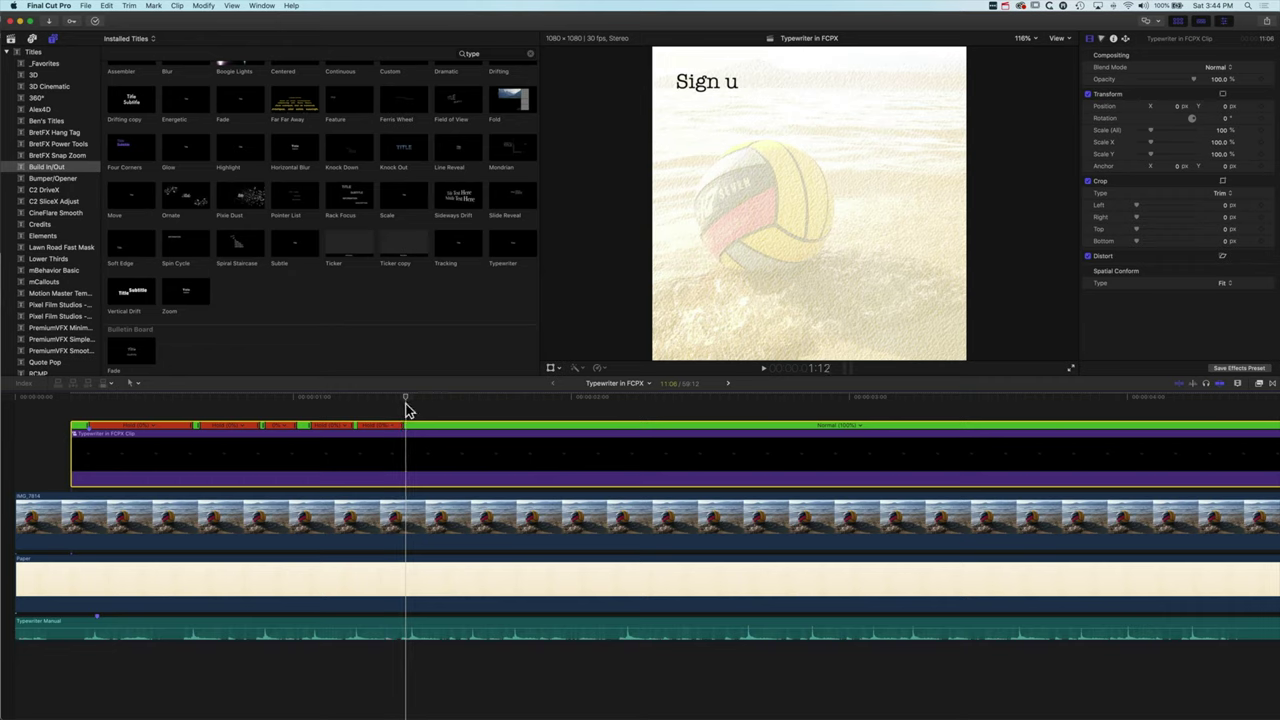
{"action": "key", "text": "Right"}
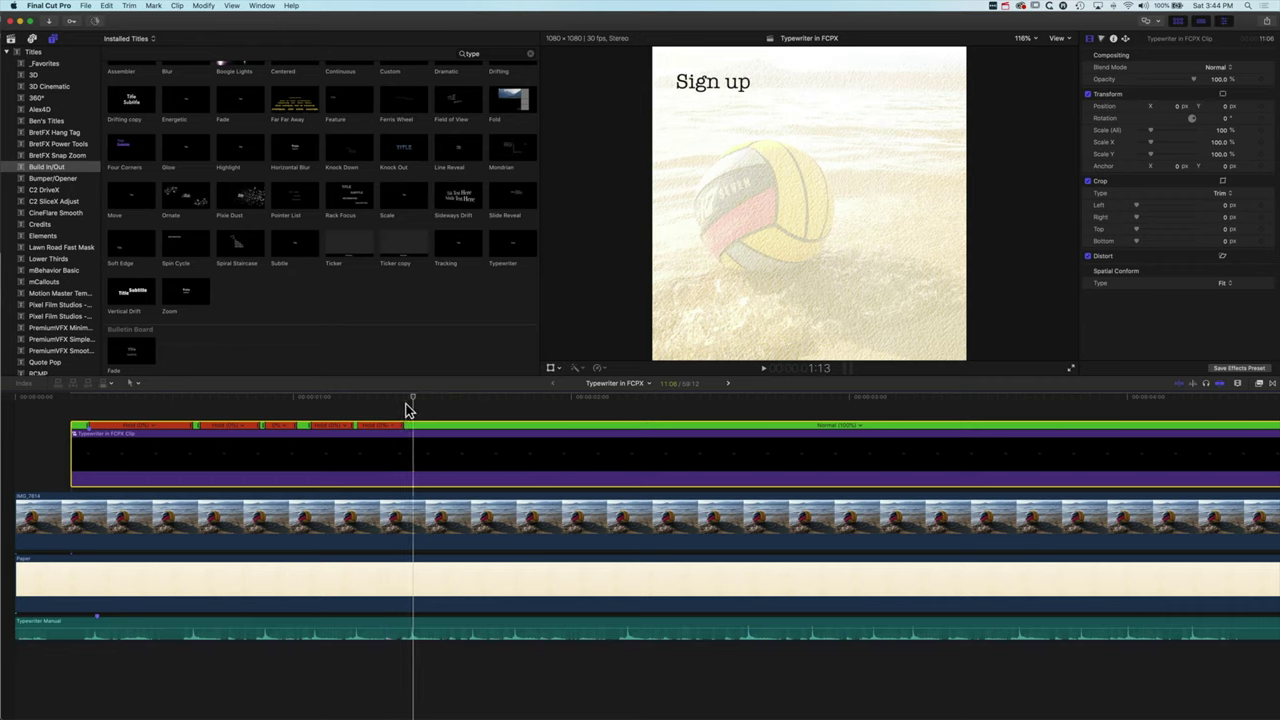
{"action": "key", "text": "shift+h"}
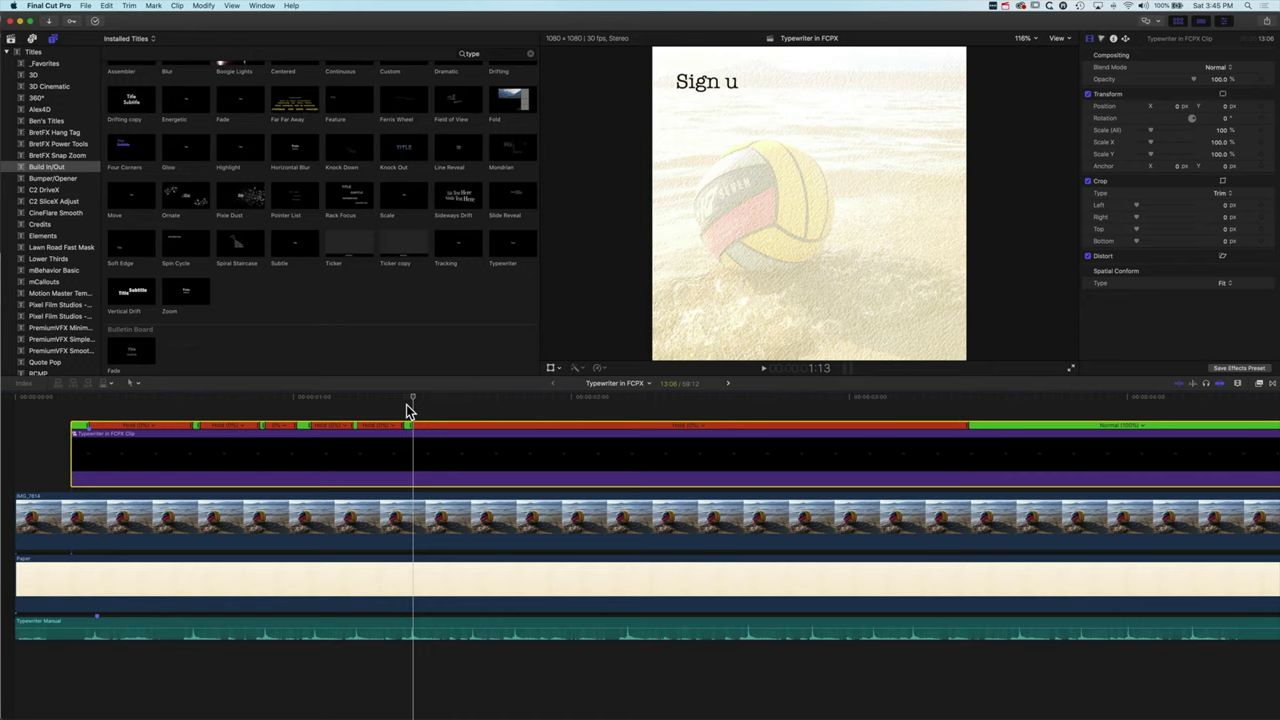
Step: Continue shortening each hold to the next keystroke sound and adding another there, until the text reads "Sign up now for..."
{"action": "left_click_drag", "start_coordinate": [406, 404], "coordinate": [616, 404]}
{"action": "key", "text": "shift+h"}
{"action": "left_click_drag", "start_coordinate": [1182, 425], "coordinate": [740, 425]}
{"action": "key", "text": "shift+h"}
{"action": "scroll", "coordinate": [754, 410], "scroll_direction": "right", "scroll_amount": 3}
{"action": "left_click_drag", "start_coordinate": [1089, 425], "coordinate": [583, 425]}
{"action": "left_click", "coordinate": [597, 398]}
{"action": "key", "text": "shift+h"}
{"action": "left_click_drag", "start_coordinate": [1153, 425], "coordinate": [643, 425]}
{"action": "key", "text": "shift+h"}
{"action": "left_click", "coordinate": [688, 400]}
{"action": "mouse_move", "coordinate": [1210, 425]}
{"action": "left_mouse_down"}
{"action": "mouse_move", "coordinate": [686, 425]}
{"action": "mouse_move", "coordinate": [788, 425]}
{"action": "left_mouse_up"}
{"action": "key", "text": "shift+h"}
{"action": "left_click", "coordinate": [793, 399]}
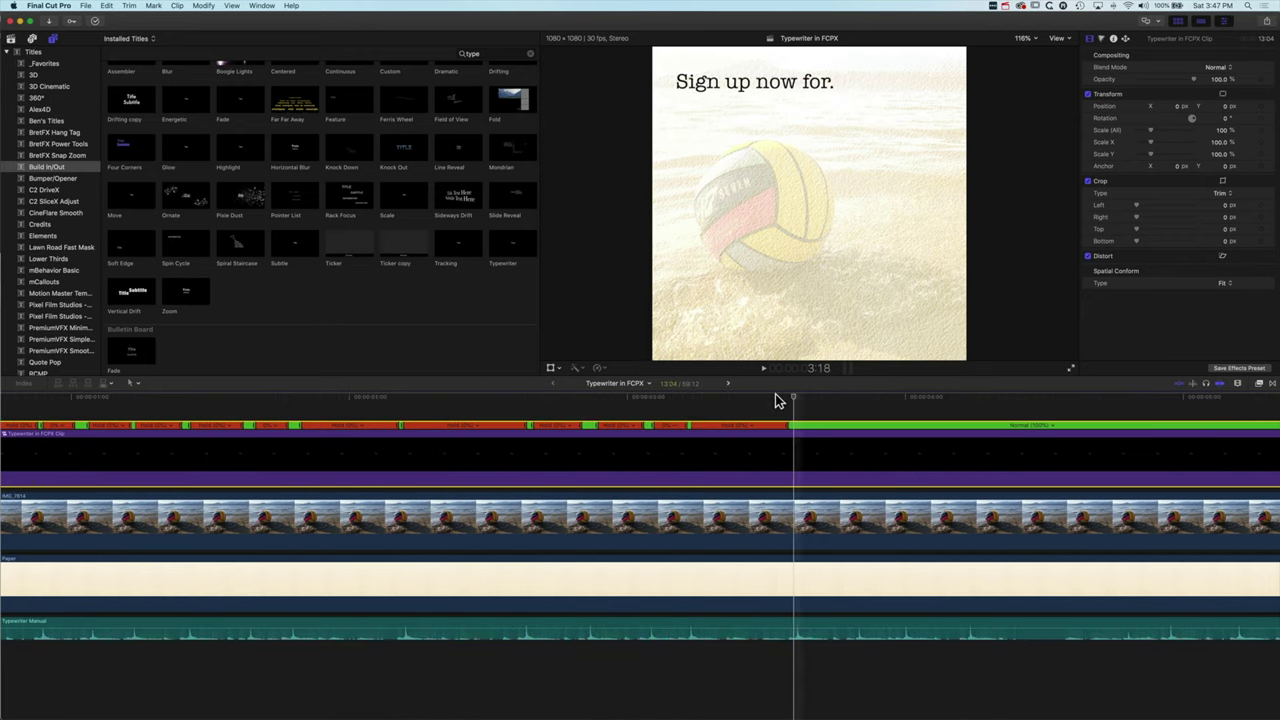
{"action": "key", "text": "shift+h"}
{"action": "scroll", "coordinate": [800, 410], "scroll_direction": "right", "scroll_amount": 3}
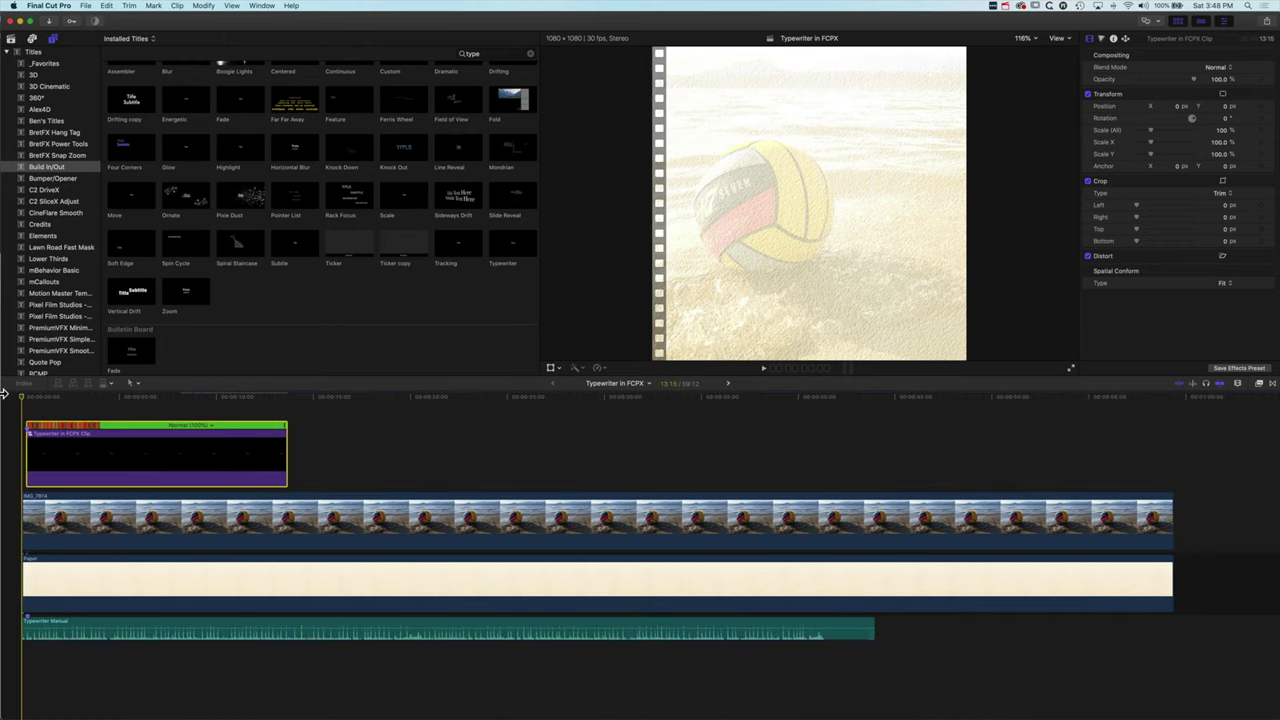
Step: Play the project from the start to check that the letters of the first line match the typewriter sounds
{"action": "key", "text": "space"}
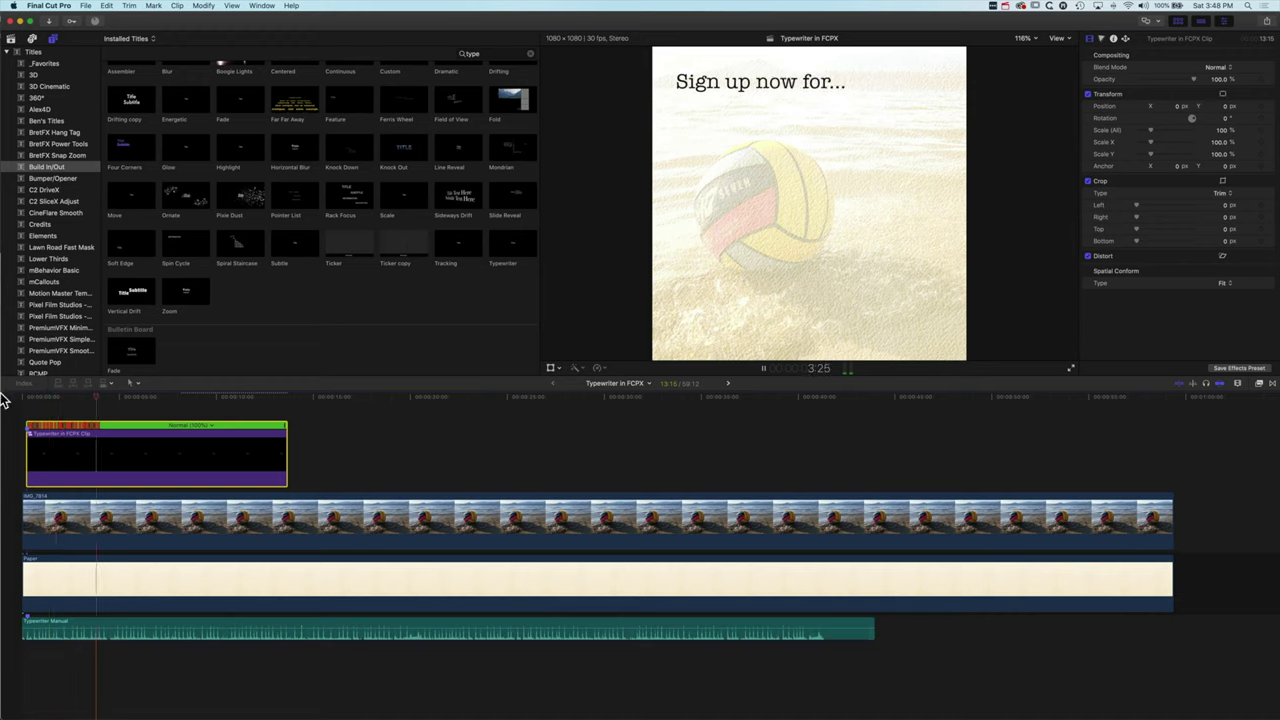
{"action": "key", "text": "space"}
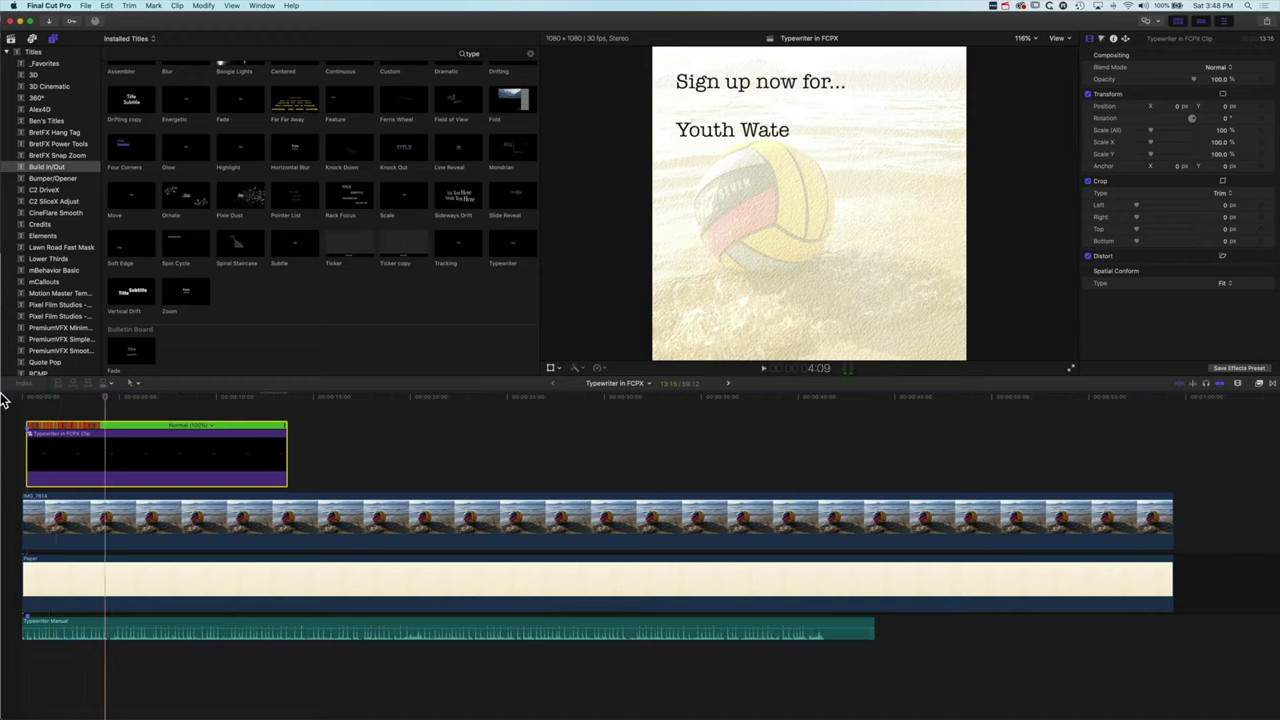
{"action": "key", "text": "Home"}
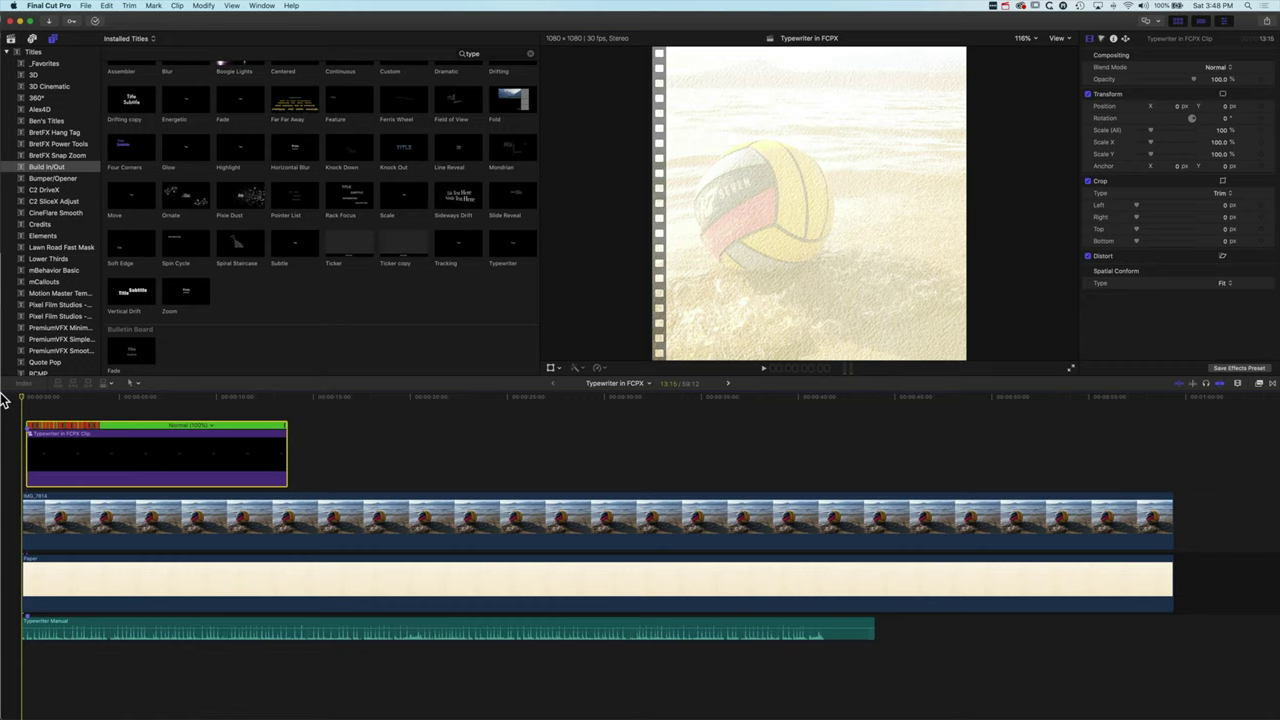
{"action": "key", "text": "space"}
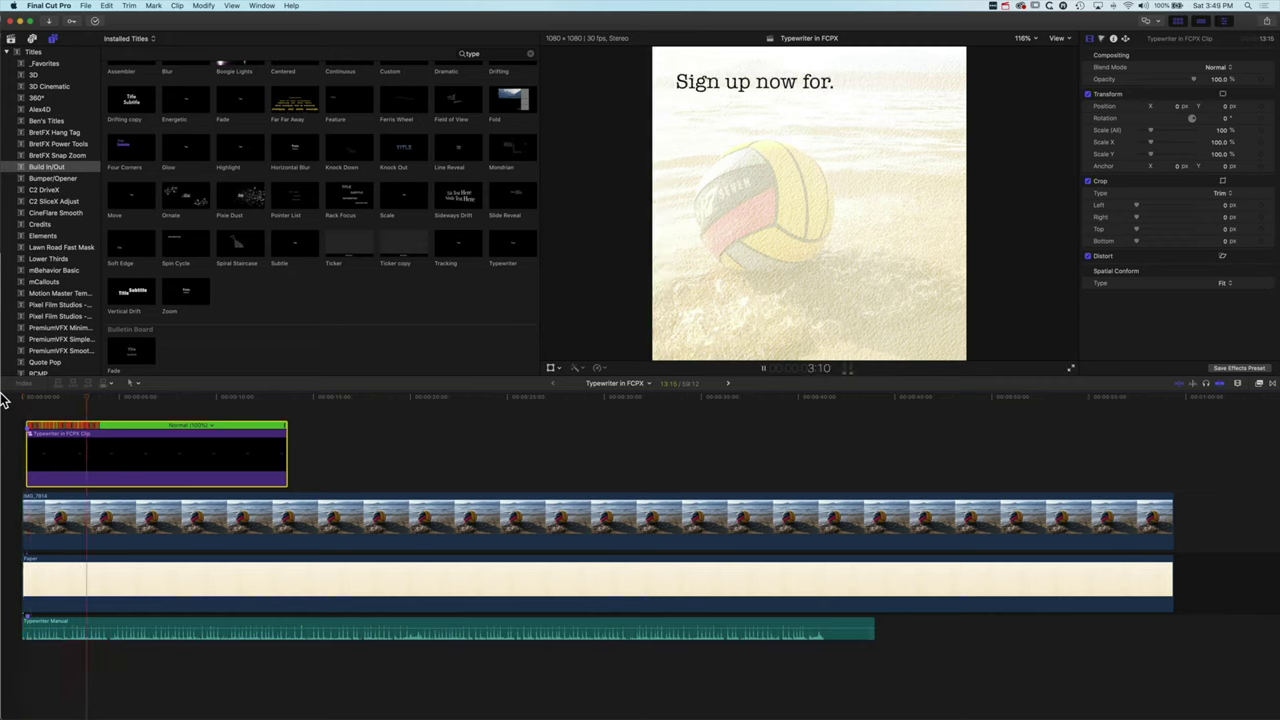
{"action": "key", "text": "space"}
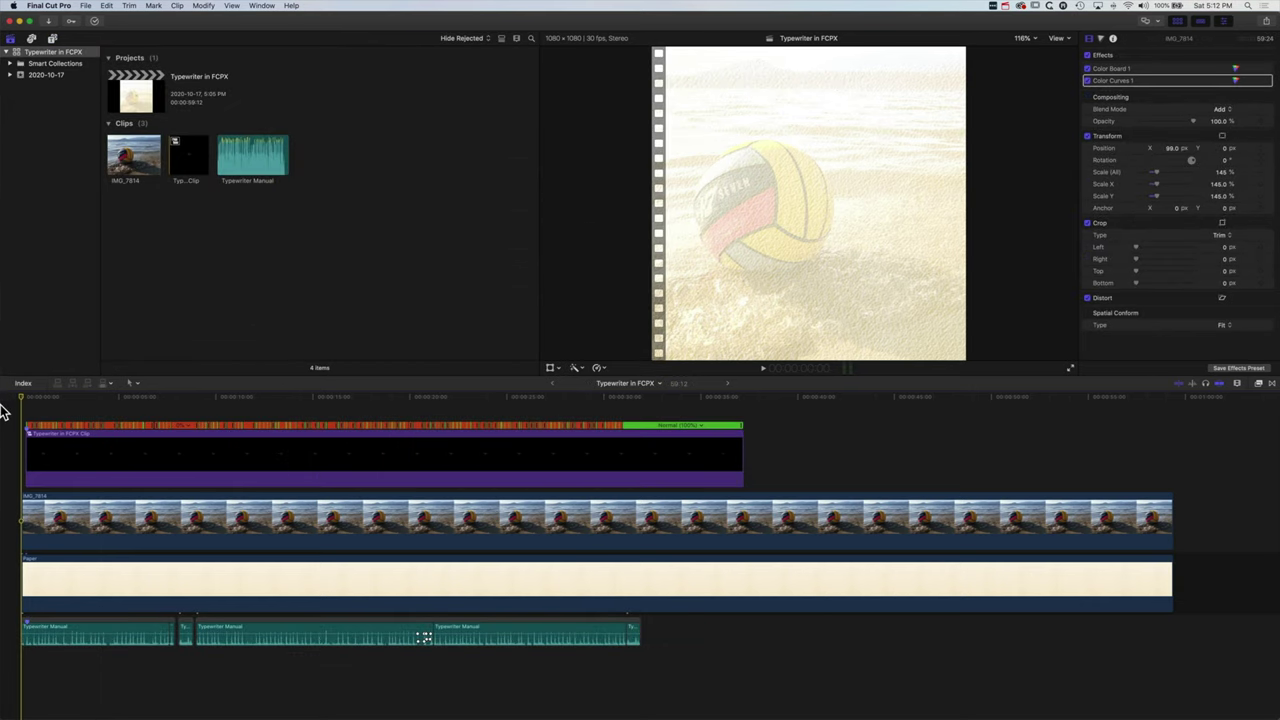
Step: Play the fully synced timeline, then review the pause after "Youth Water Polo" around the short second audio clip
{"action": "key", "text": "space"}
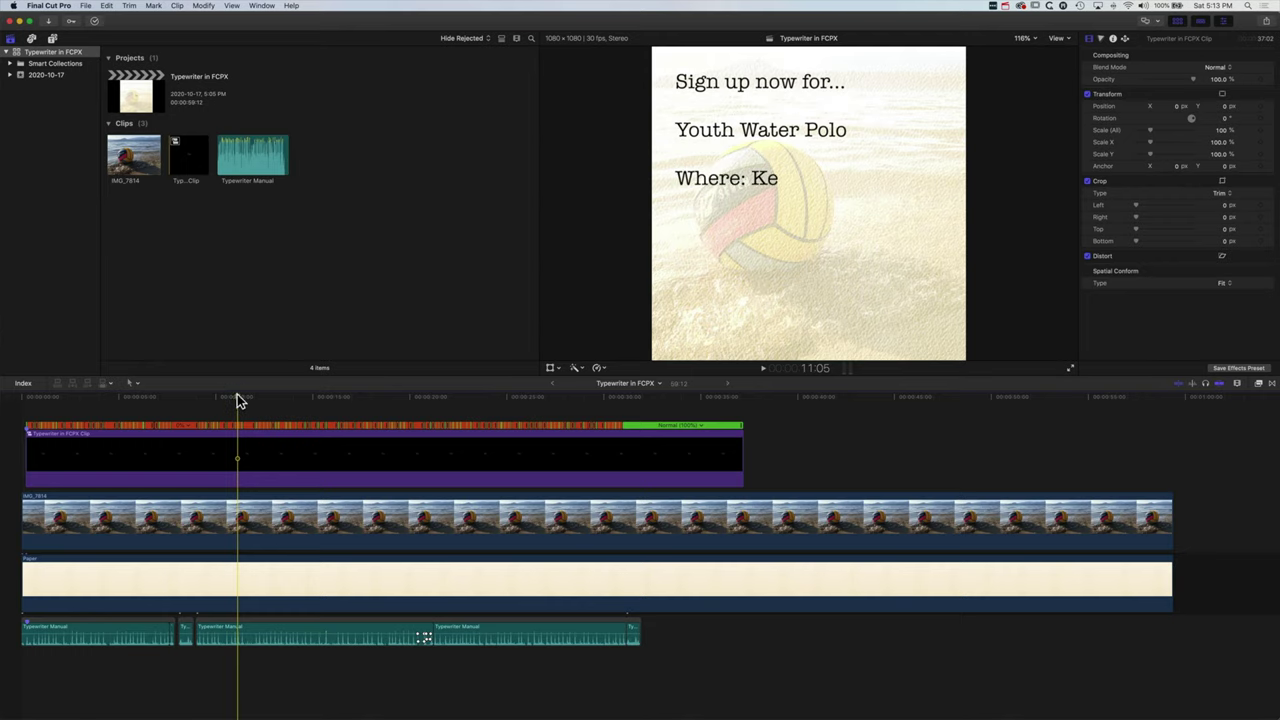
{"action": "left_click_drag", "start_coordinate": [237, 399], "coordinate": [176, 400]}
{"action": "key", "text": "space"}
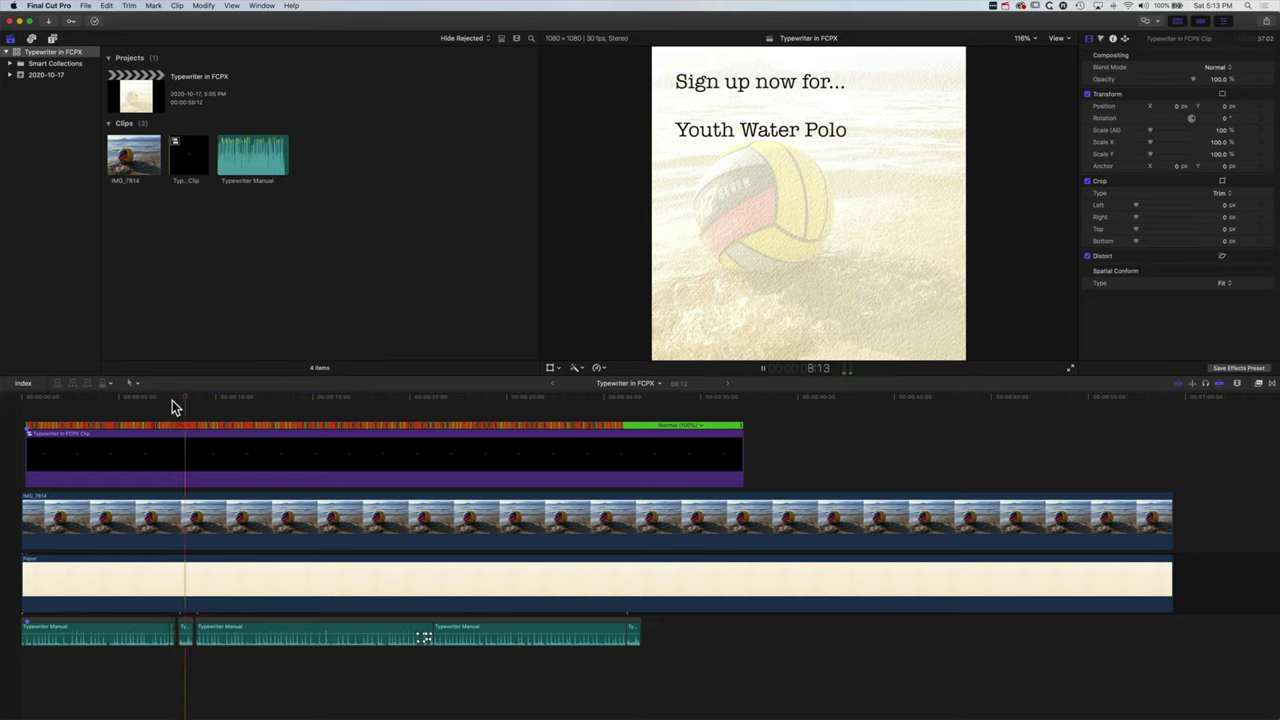
{"action": "left_click_drag", "start_coordinate": [196, 400], "coordinate": [170, 400]}
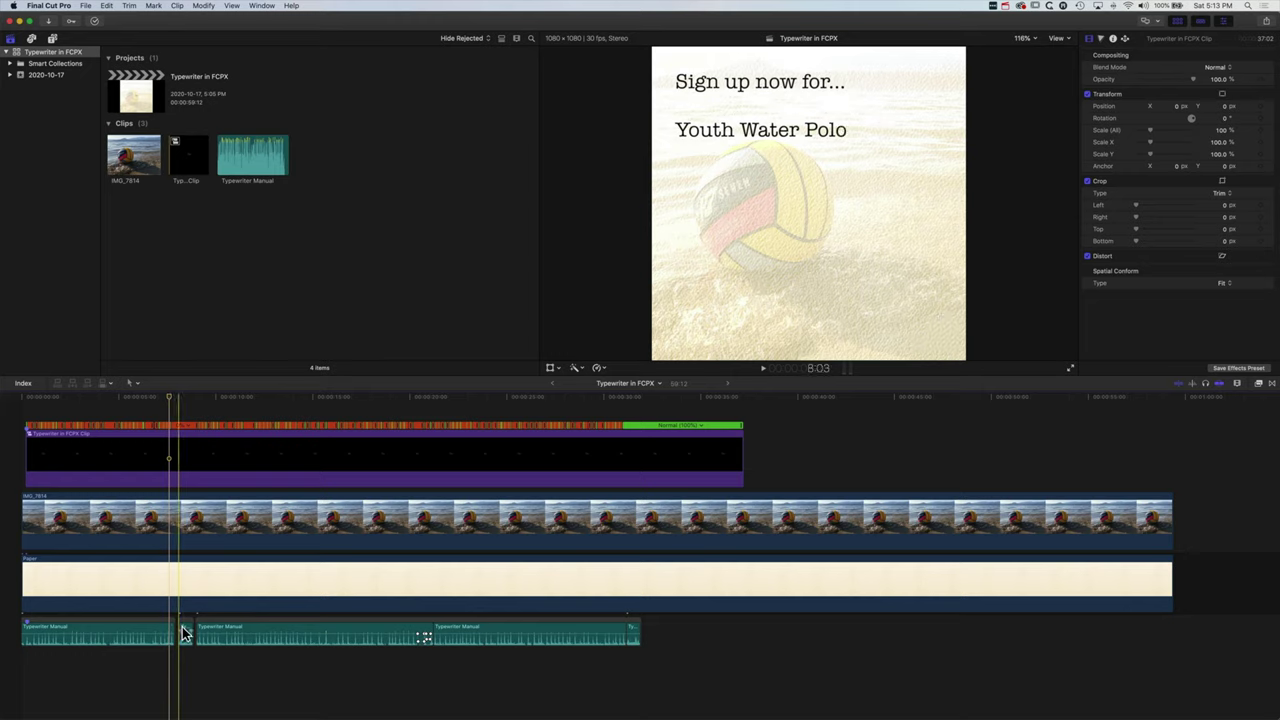
Step: Add the Sale Tag 8 title from the BretFX Hang Tag titles above the compound clip at 7:19
{"action": "left_click", "coordinate": [54, 40]}
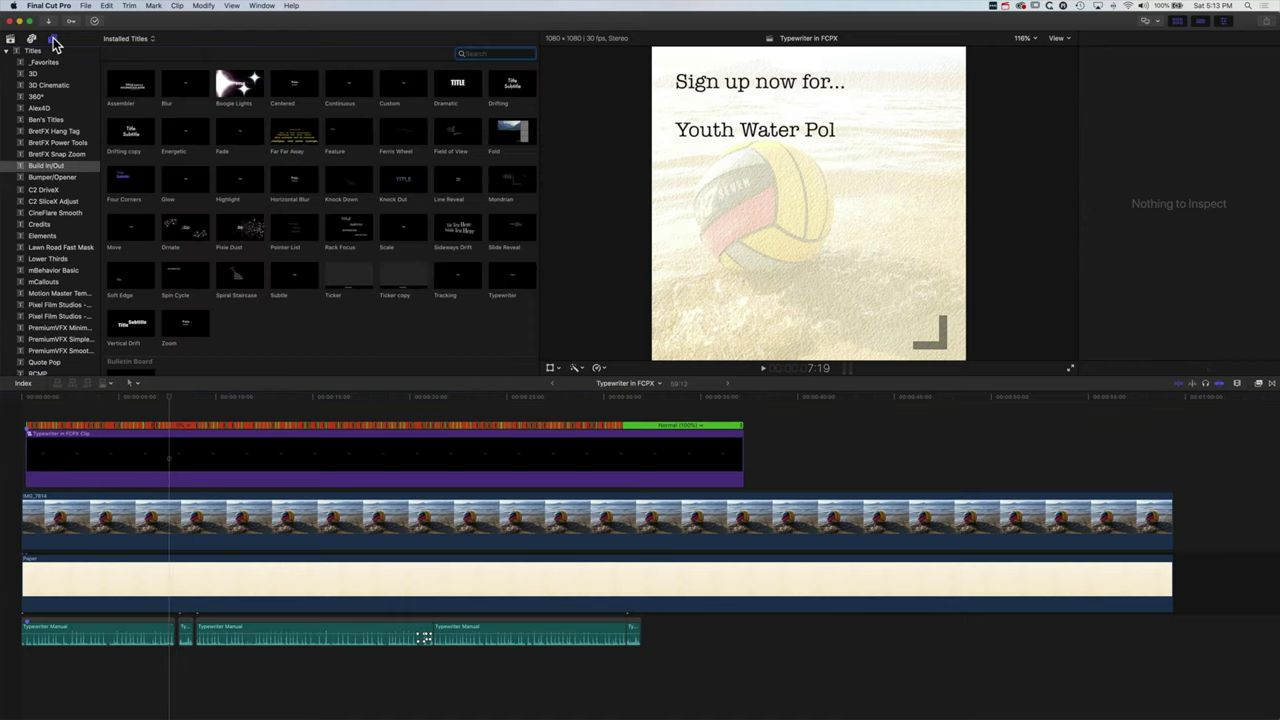
{"action": "left_click", "coordinate": [44, 134]}
{"action": "left_click", "coordinate": [167, 158]}
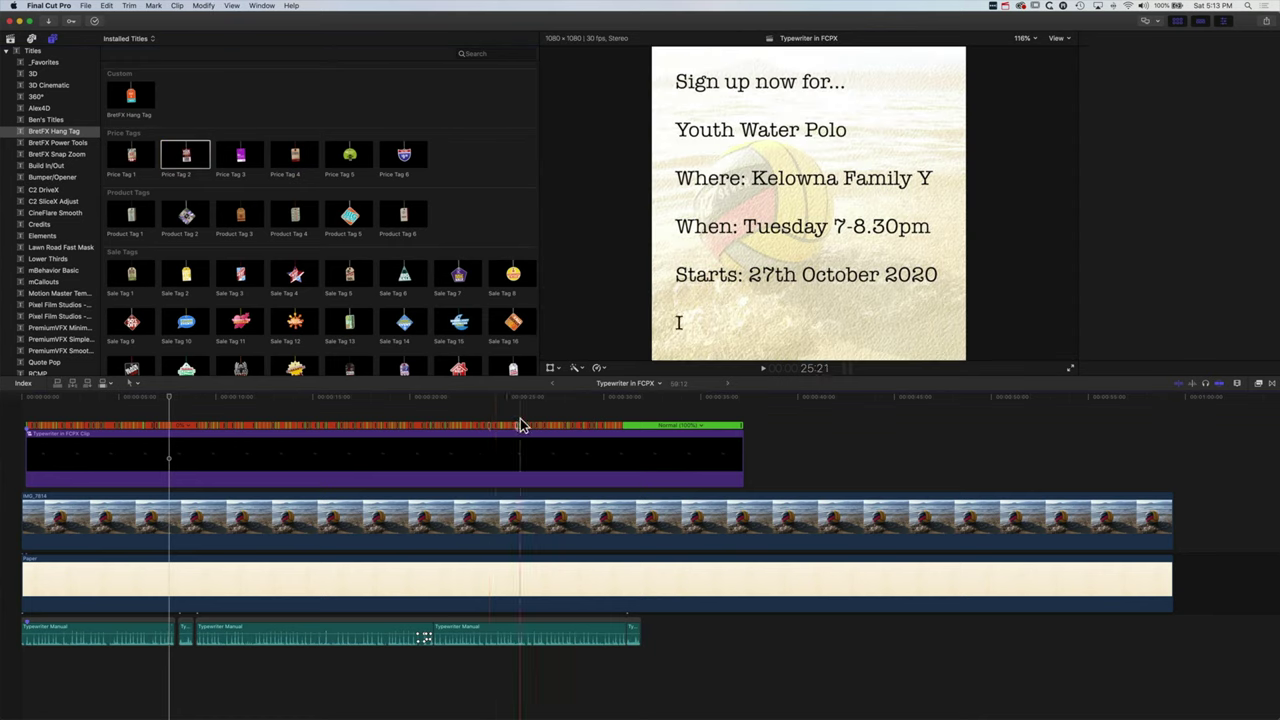
{"action": "left_click", "coordinate": [291, 414]}
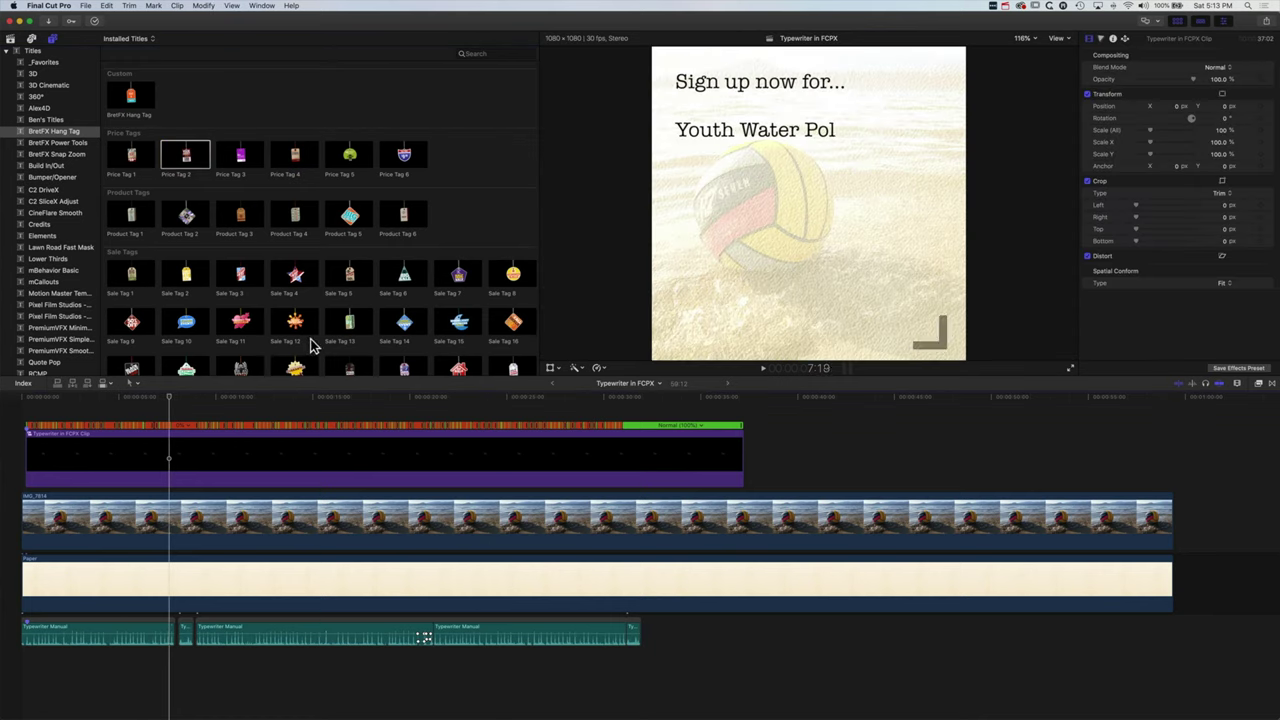
{"action": "left_click", "coordinate": [514, 279]}
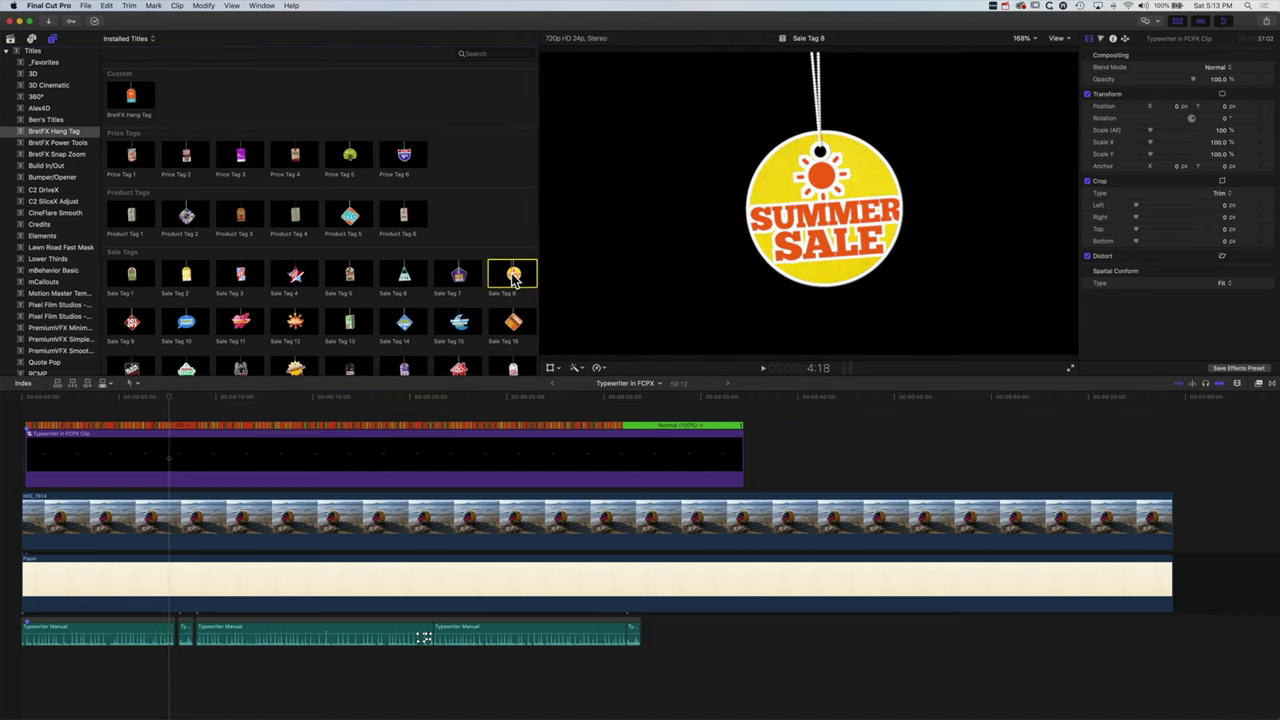
{"action": "left_click_drag", "start_coordinate": [514, 279], "coordinate": [160, 400]}
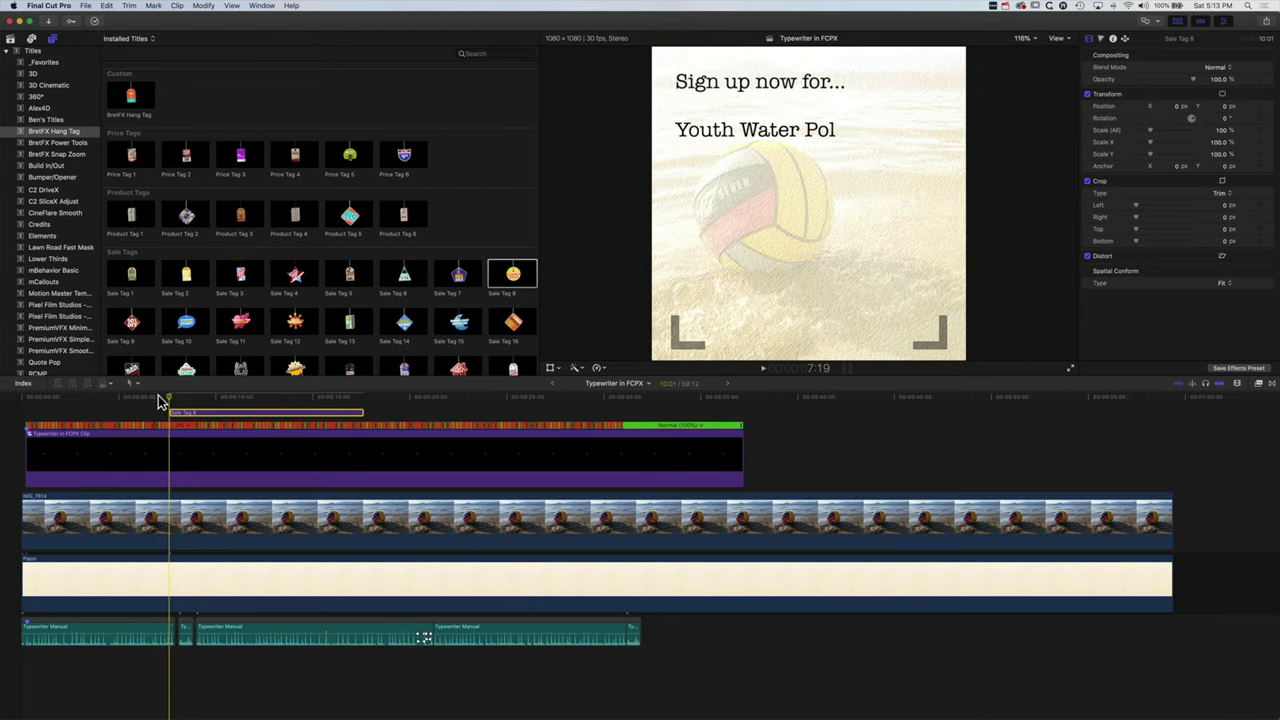
Step: Play the tag's entrance and move Sale Tag 8 to start with the short second typewriter audio clip at 8:03
{"action": "left_click", "coordinate": [146, 401]}
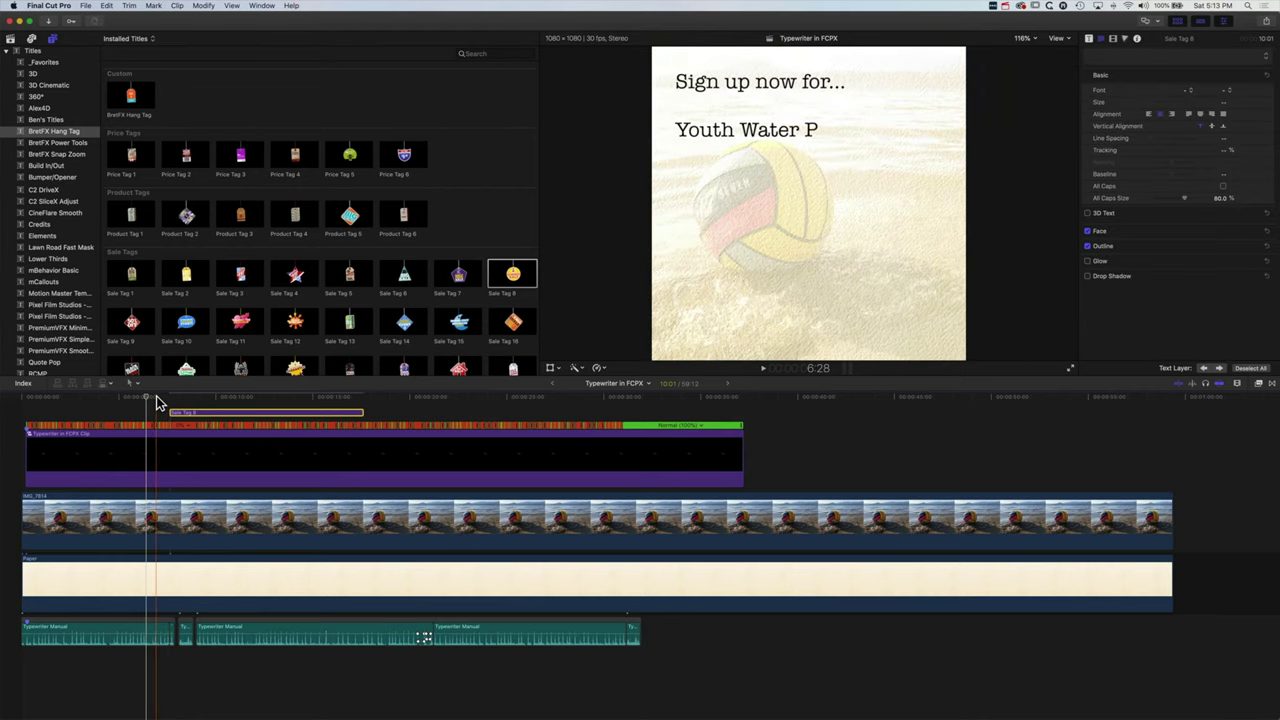
{"action": "key", "text": "space"}
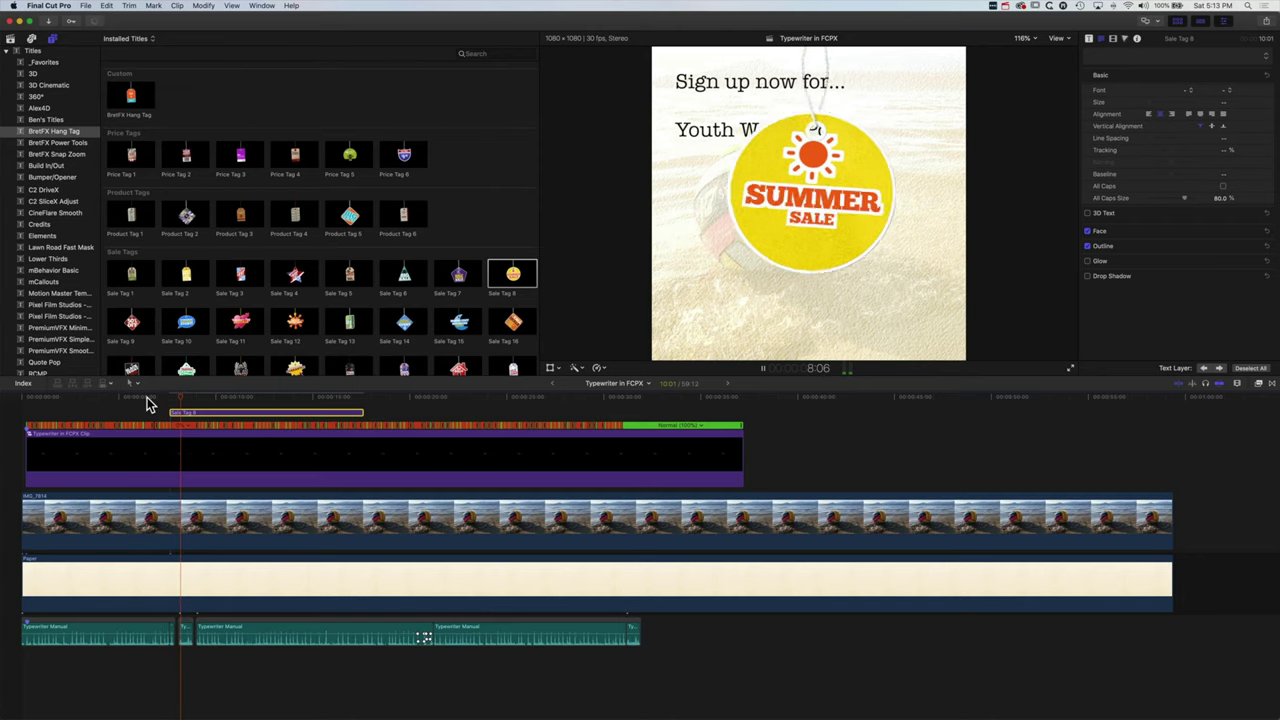
{"action": "key", "text": "space"}
{"action": "key", "text": "super+equal"}
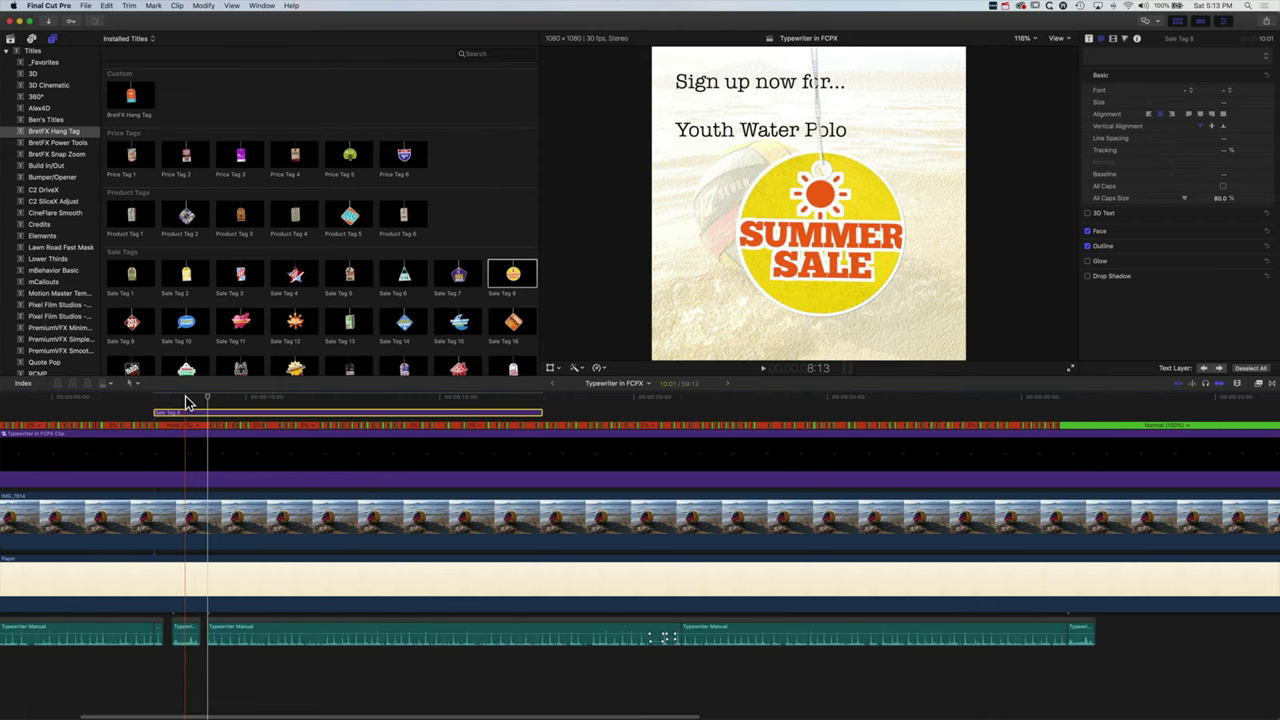
{"action": "left_click_drag", "start_coordinate": [257, 415], "coordinate": [275, 414]}
{"action": "left_click", "coordinate": [253, 397]}
{"action": "left_click", "coordinate": [255, 399]}
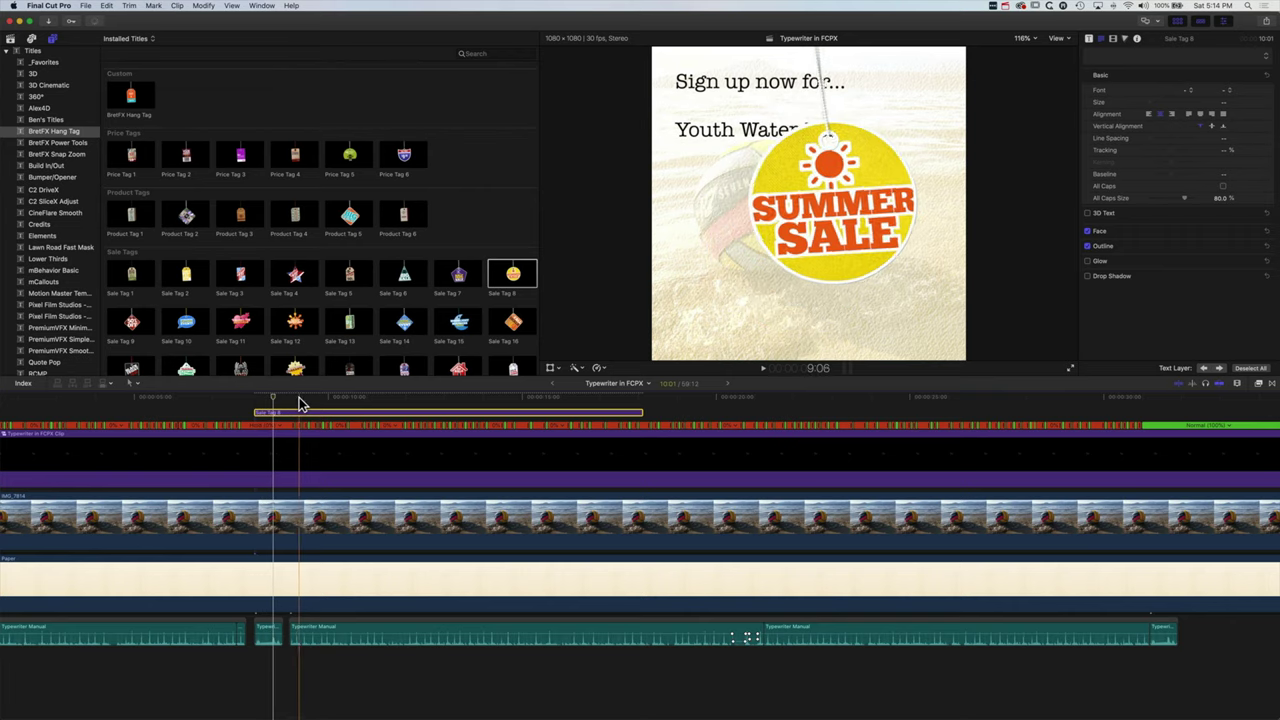
Step: Extend the end of Sale Tag 8 past the last typewriter sound to a 25:11 duration and play its entrance
{"action": "key", "text": "super+minus"}
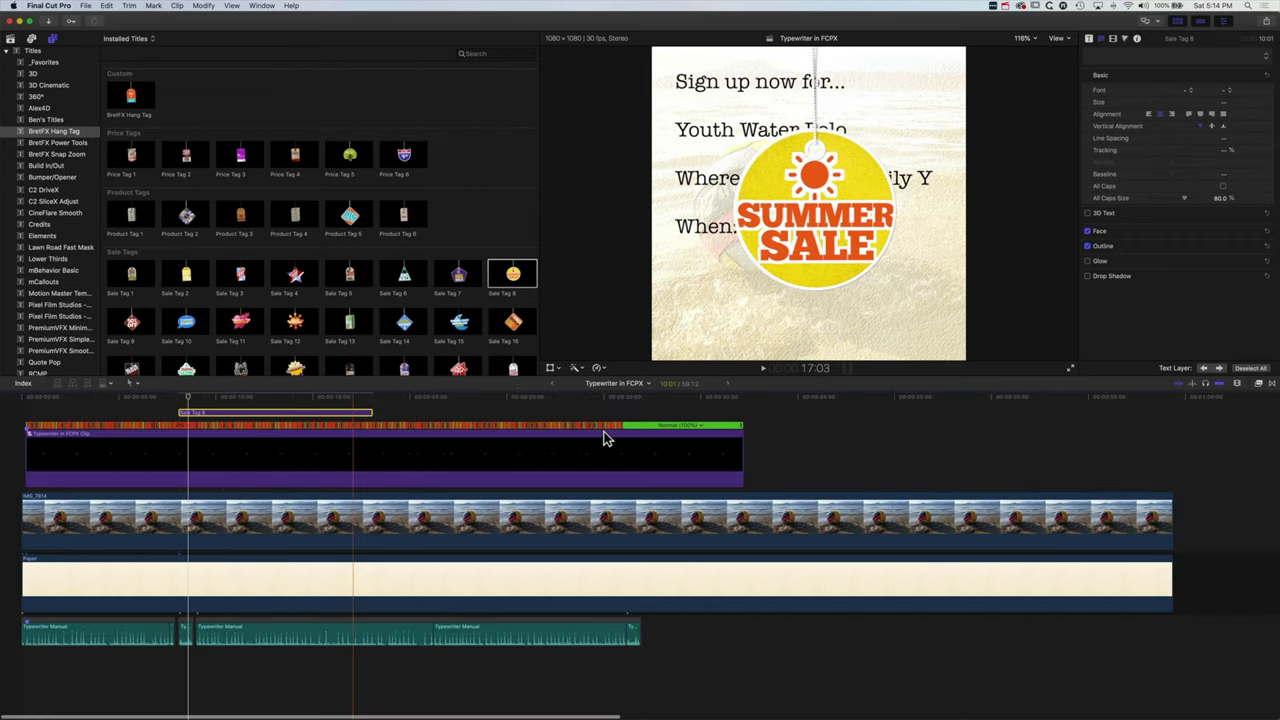
{"action": "left_click_drag", "start_coordinate": [373, 414], "coordinate": [668, 414]}
{"action": "left_click", "coordinate": [178, 394]}
{"action": "key", "text": "space"}
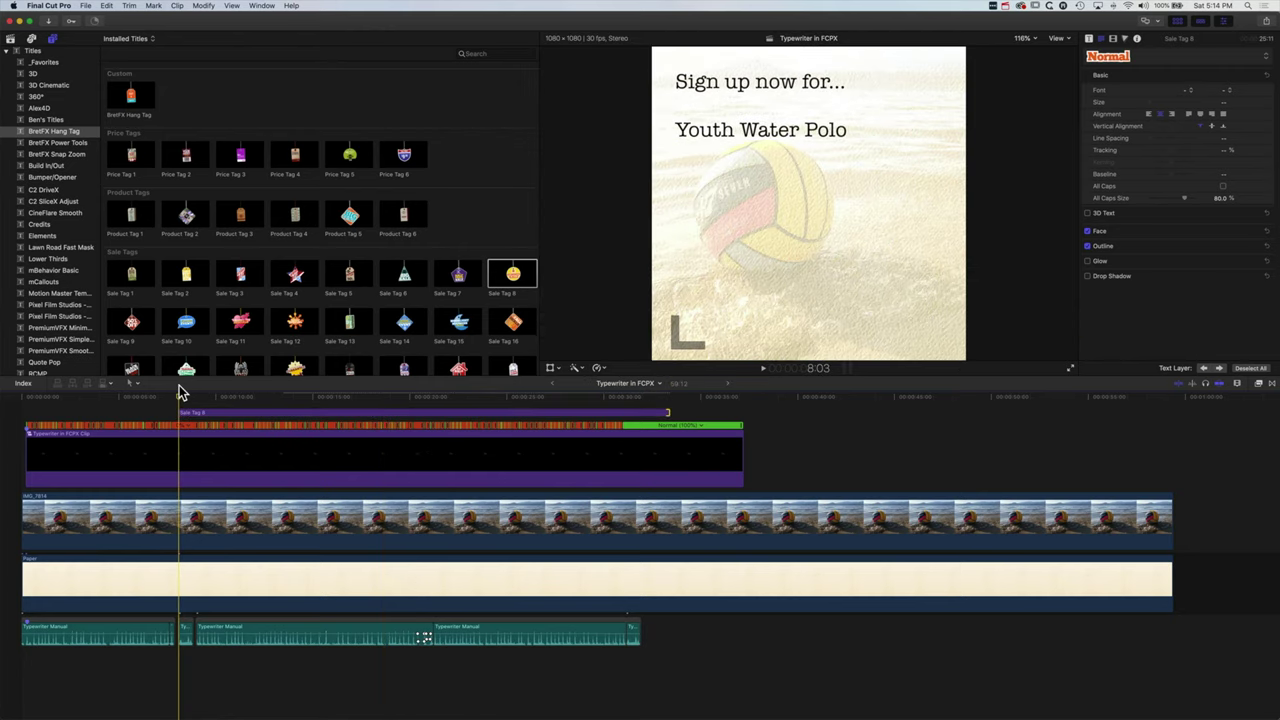
{"action": "key", "text": "space"}
{"action": "left_click_drag", "start_coordinate": [203, 397], "coordinate": [175, 397]}
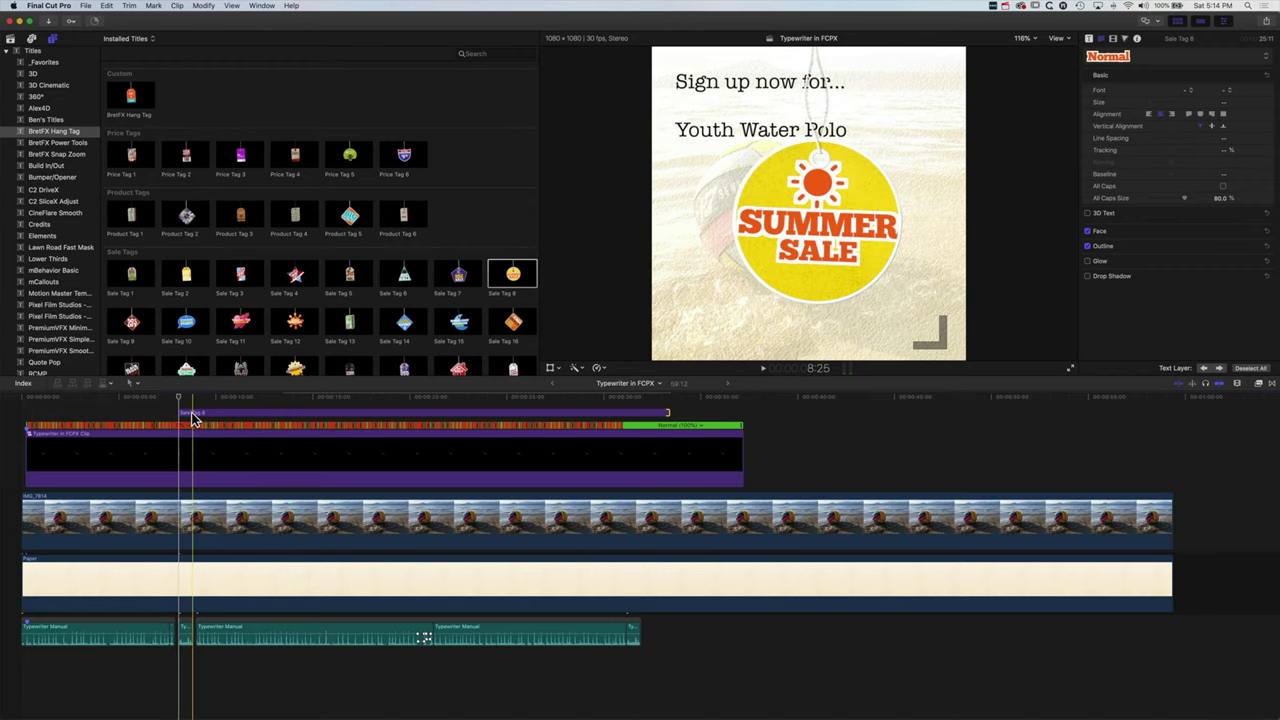
Step: Set Sale Tag 8's Overall Scale to 49.24% and its Overall Position to X 32.7 px, Y 62.1 px
{"action": "left_click", "coordinate": [198, 414]}
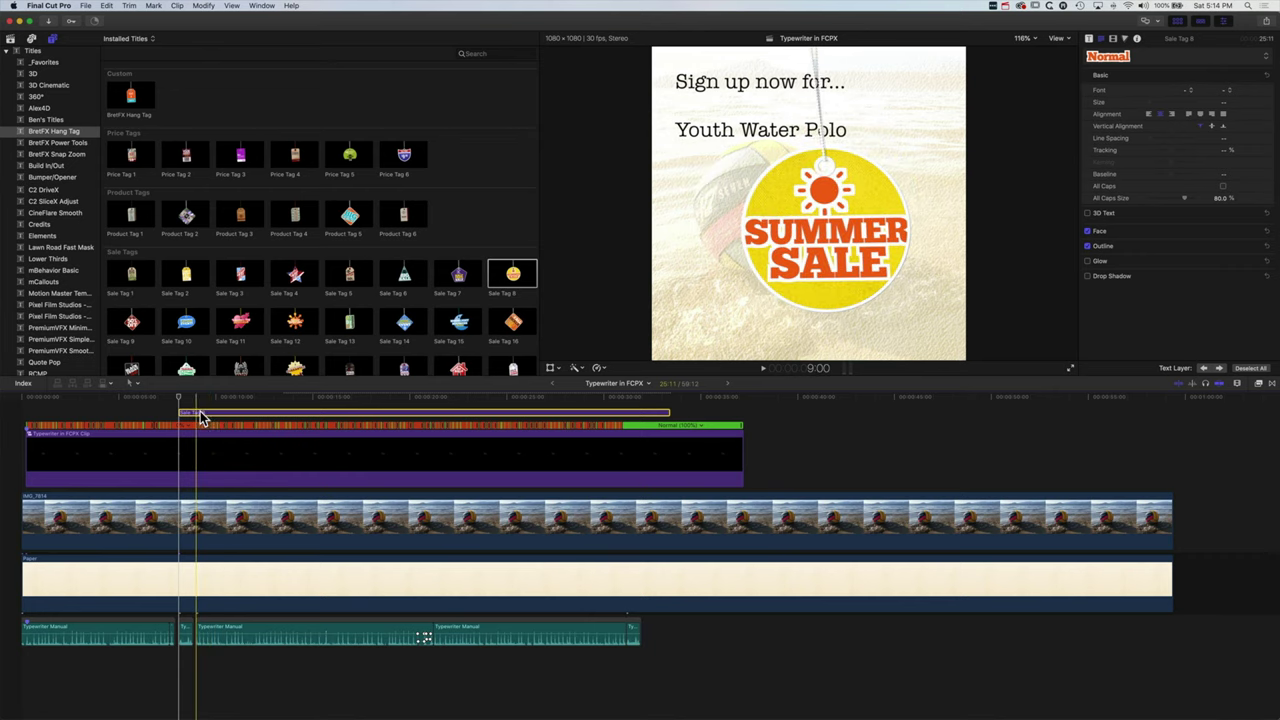
{"action": "left_click", "coordinate": [1090, 40]}
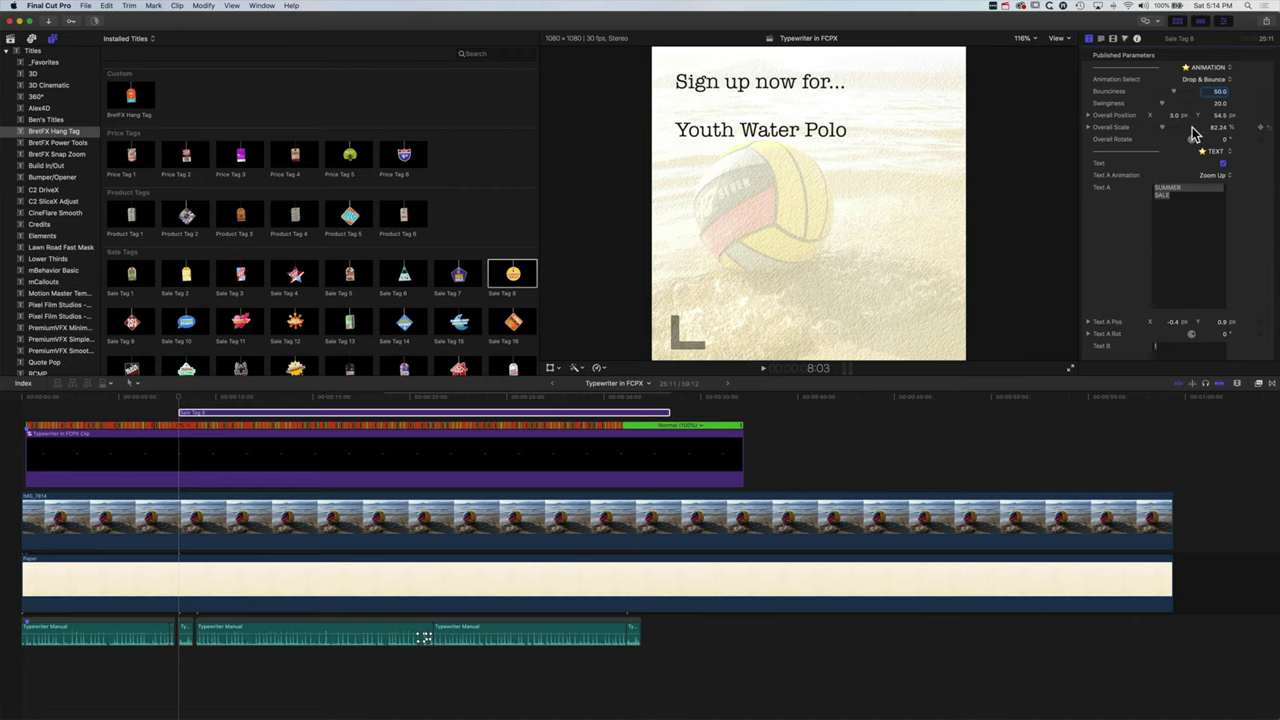
{"action": "mouse_move", "coordinate": [197, 394]}
{"action": "left_mouse_down"}
{"action": "mouse_move", "coordinate": [177, 396]}
{"action": "mouse_move", "coordinate": [186, 402]}
{"action": "left_mouse_up"}
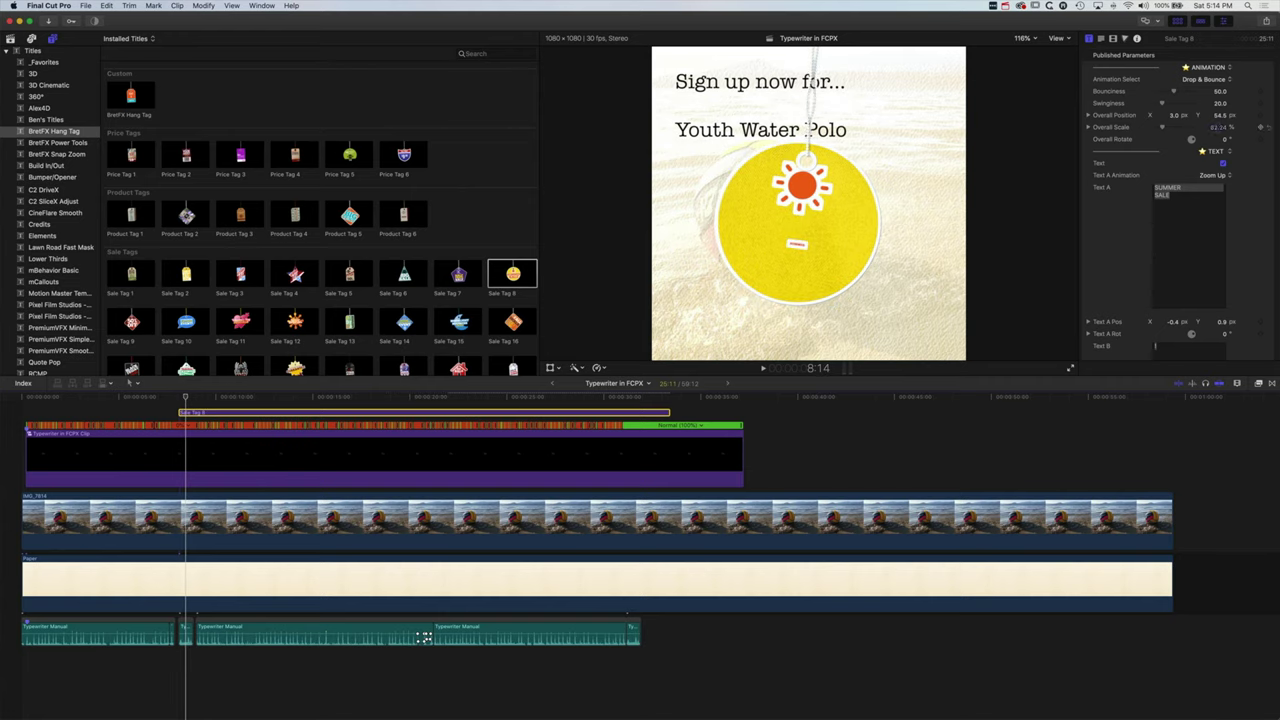
{"action": "mouse_move", "coordinate": [1218, 127]}
{"action": "left_mouse_down"}
{"action": "mouse_move", "coordinate": [1218, 157]}
{"action": "mouse_move", "coordinate": [1186, 120]}
{"action": "mouse_move", "coordinate": [1215, 120]}
{"action": "mouse_move", "coordinate": [1165, 133]}
{"action": "mouse_move", "coordinate": [1219, 114]}
{"action": "left_mouse_up"}
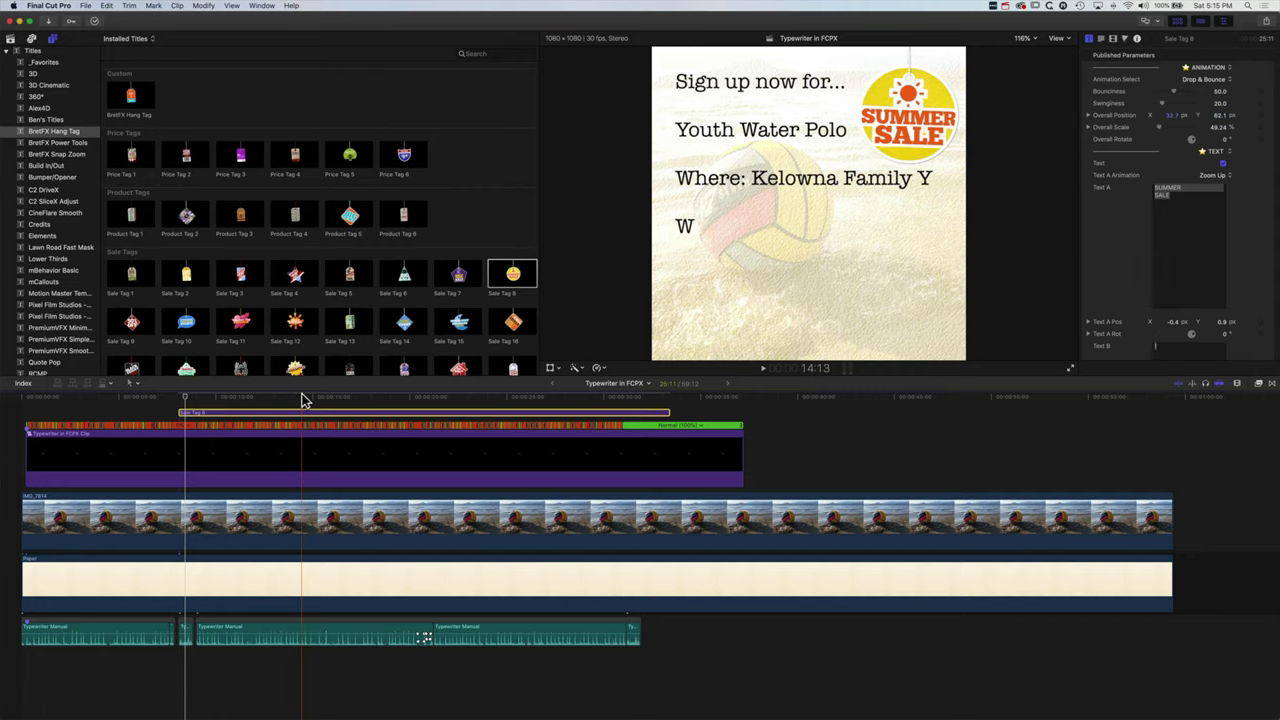
Step: Play the resized tag's entrance, set its Overall Position X to 30.3 px, and play the entrance again
{"action": "key", "text": "space"}
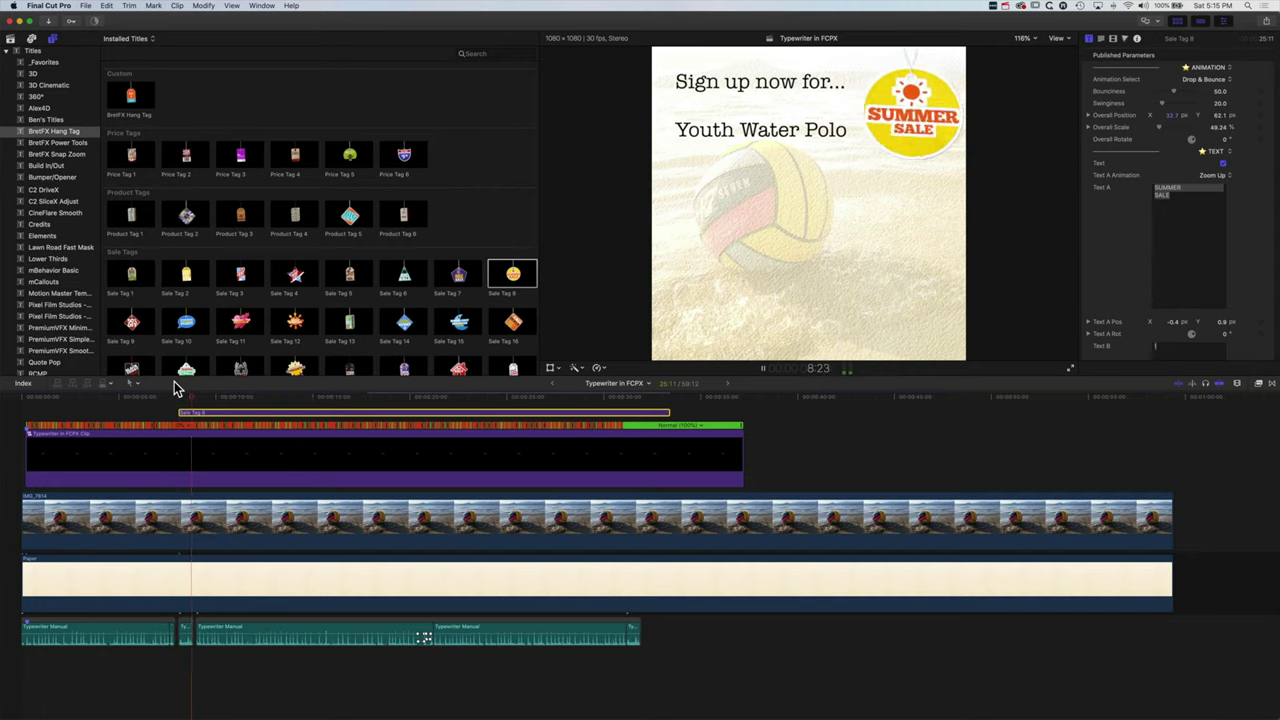
{"action": "key", "text": "space"}
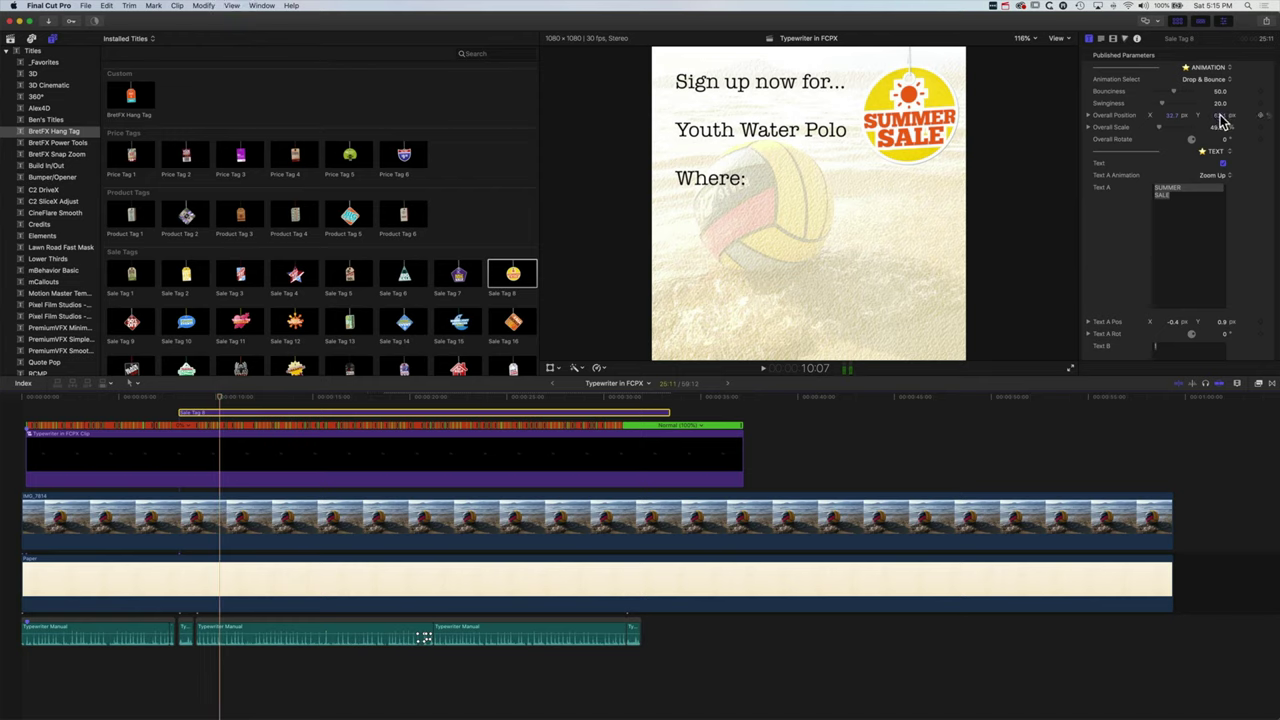
{"action": "left_click_drag", "start_coordinate": [1176, 116], "coordinate": [1176, 124]}
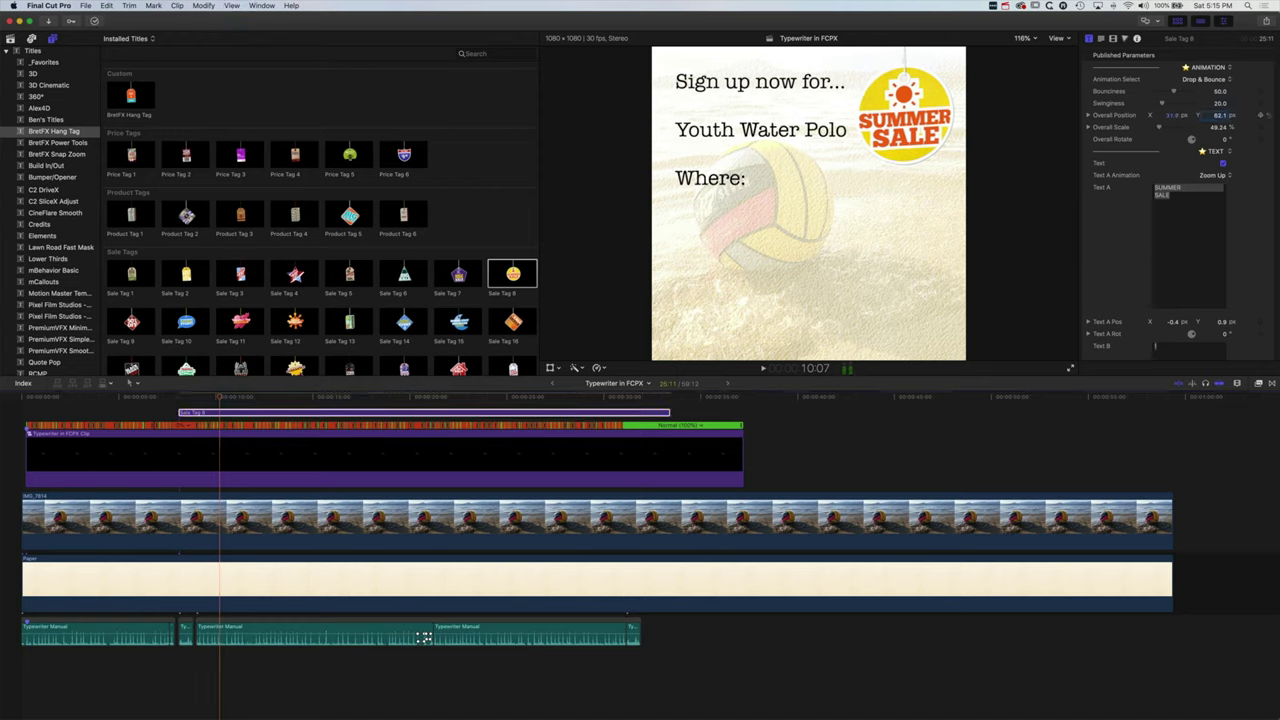
{"action": "left_click_drag", "start_coordinate": [205, 398], "coordinate": [175, 401]}
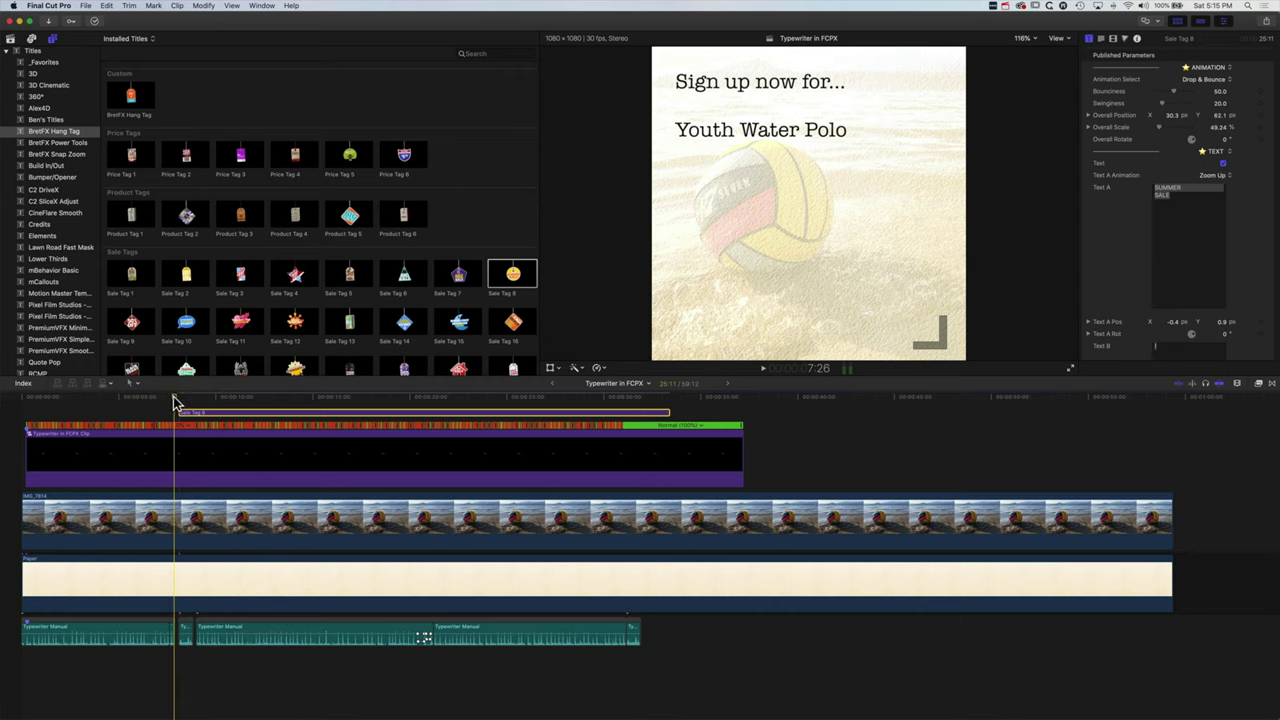
{"action": "key", "text": "space"}
{"action": "key", "text": "space"}
Step: Change Sale Tag 8's Text A to WATER on the first line and POLO on the second
{"action": "left_click", "coordinate": [1172, 197]}
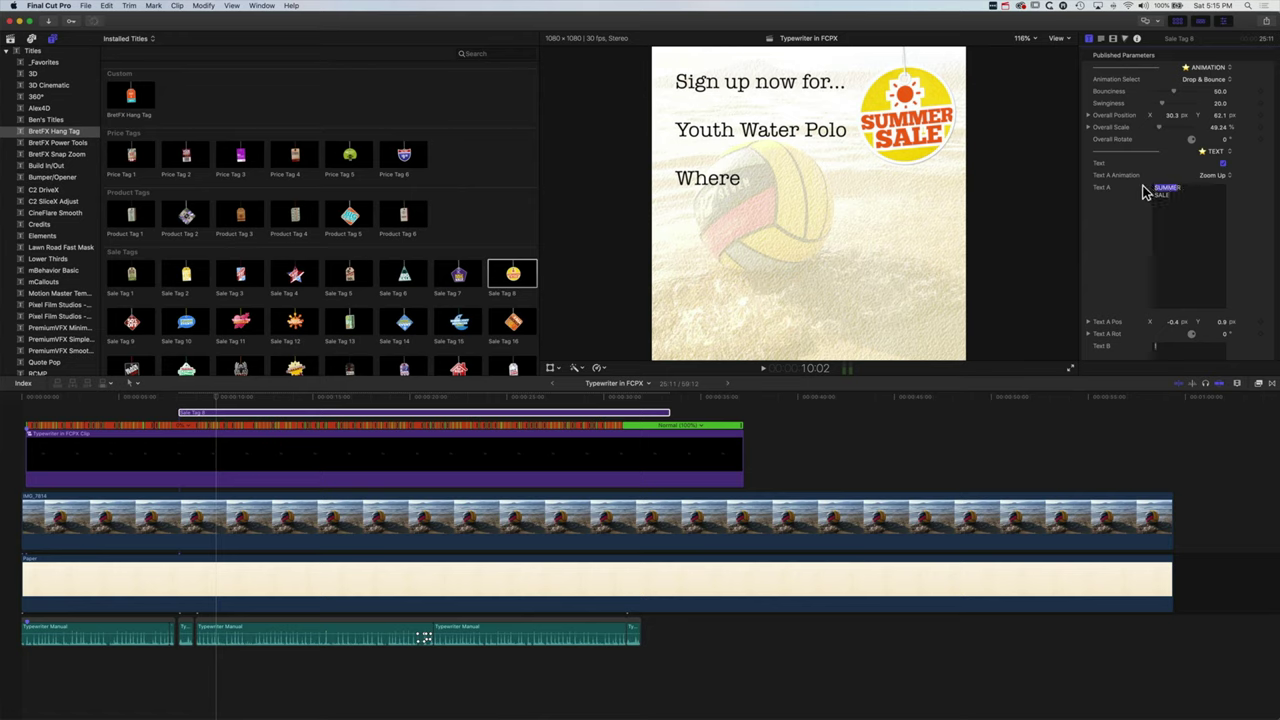
{"action": "type", "text": "WTAER"}
{"action": "key", "text": "BackSpace"}
{"action": "key", "text": "BackSpace"}
{"action": "key", "text": "BackSpace"}
{"action": "key", "text": "BackSpace"}
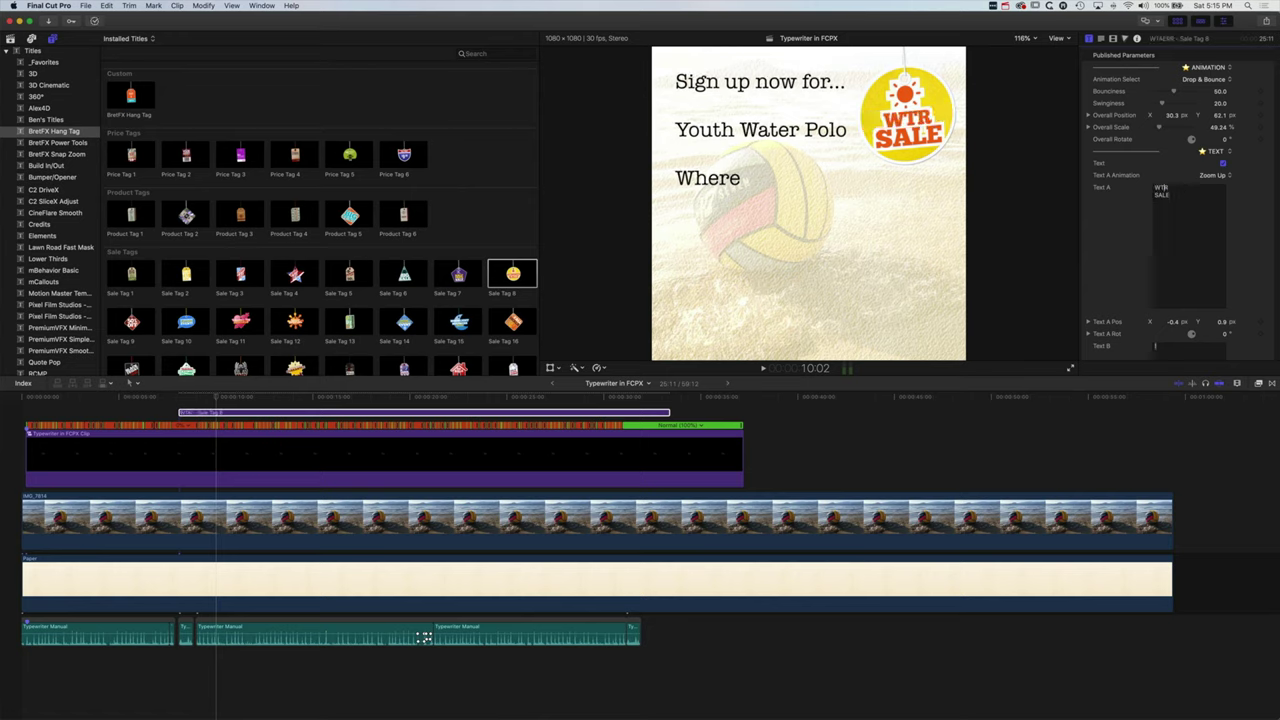
{"action": "type", "text": "ATE"}
{"action": "scroll", "coordinate": [1148, 201], "scroll_direction": "down", "scroll_amount": 1}
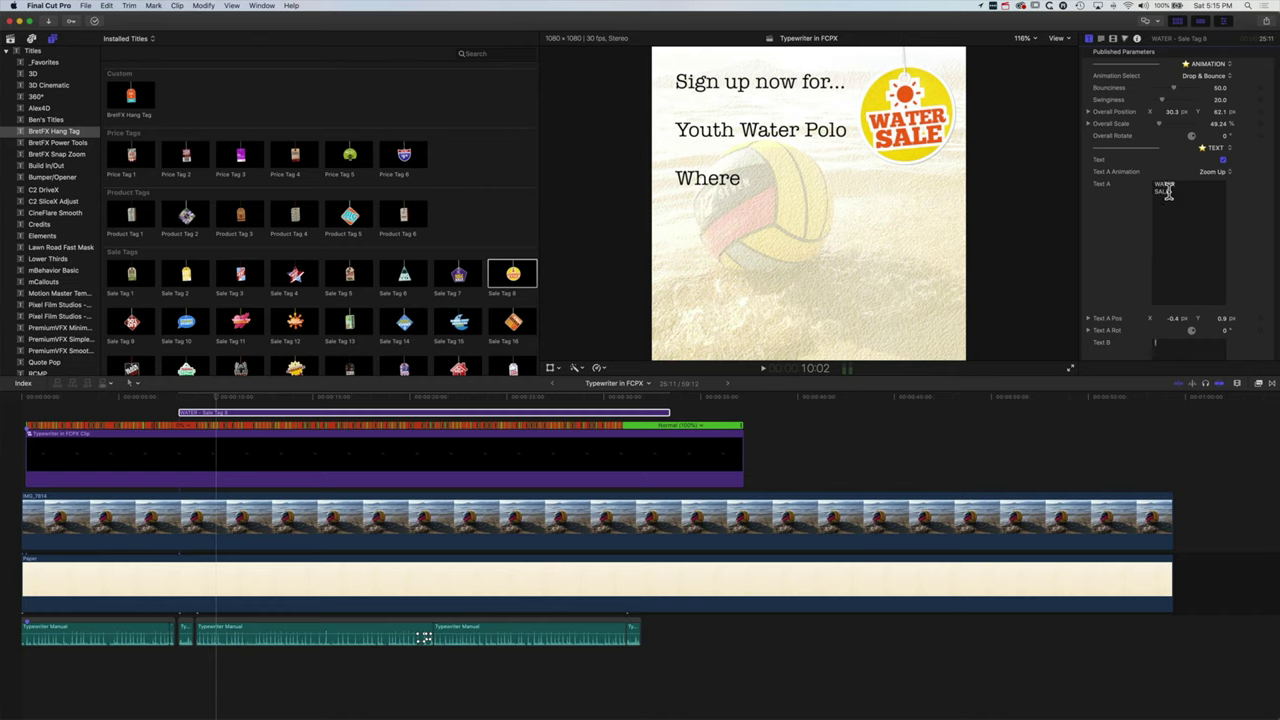
{"action": "type", "text": "POLO"}
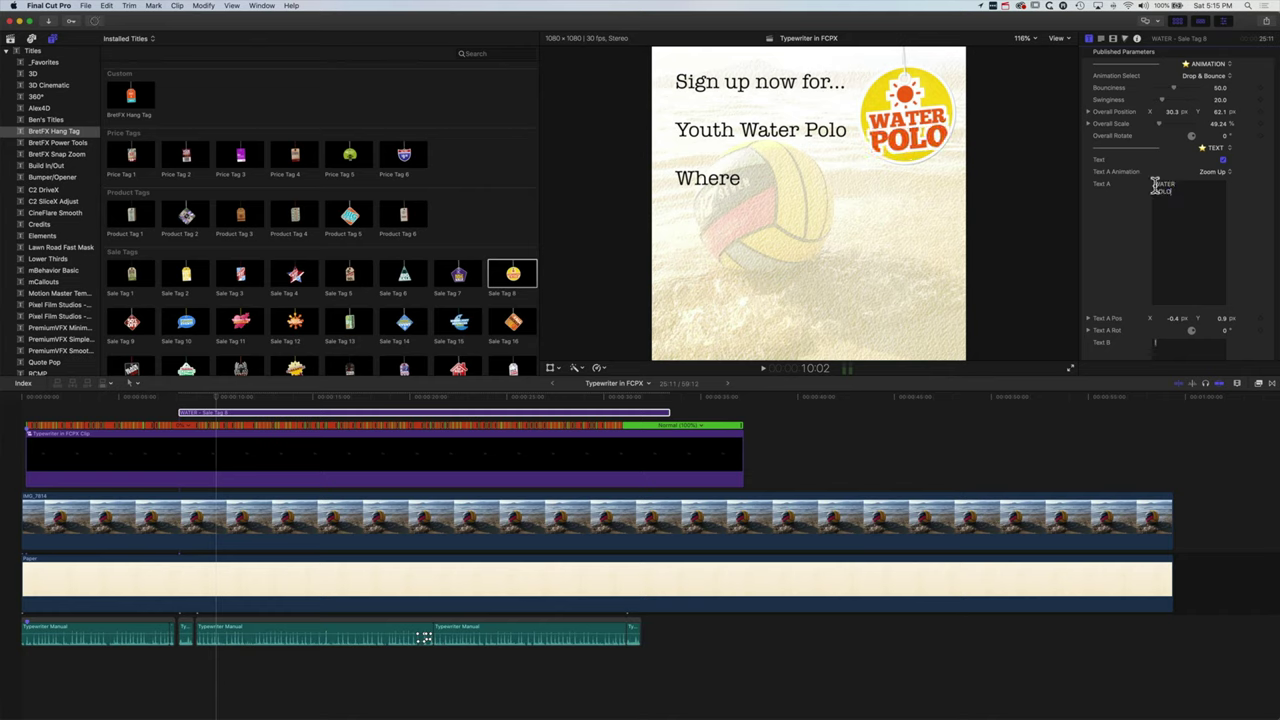
Step: Clear the contents of the tag's Text B field
{"action": "scroll", "coordinate": [1140, 212], "scroll_direction": "down", "scroll_amount": 3}
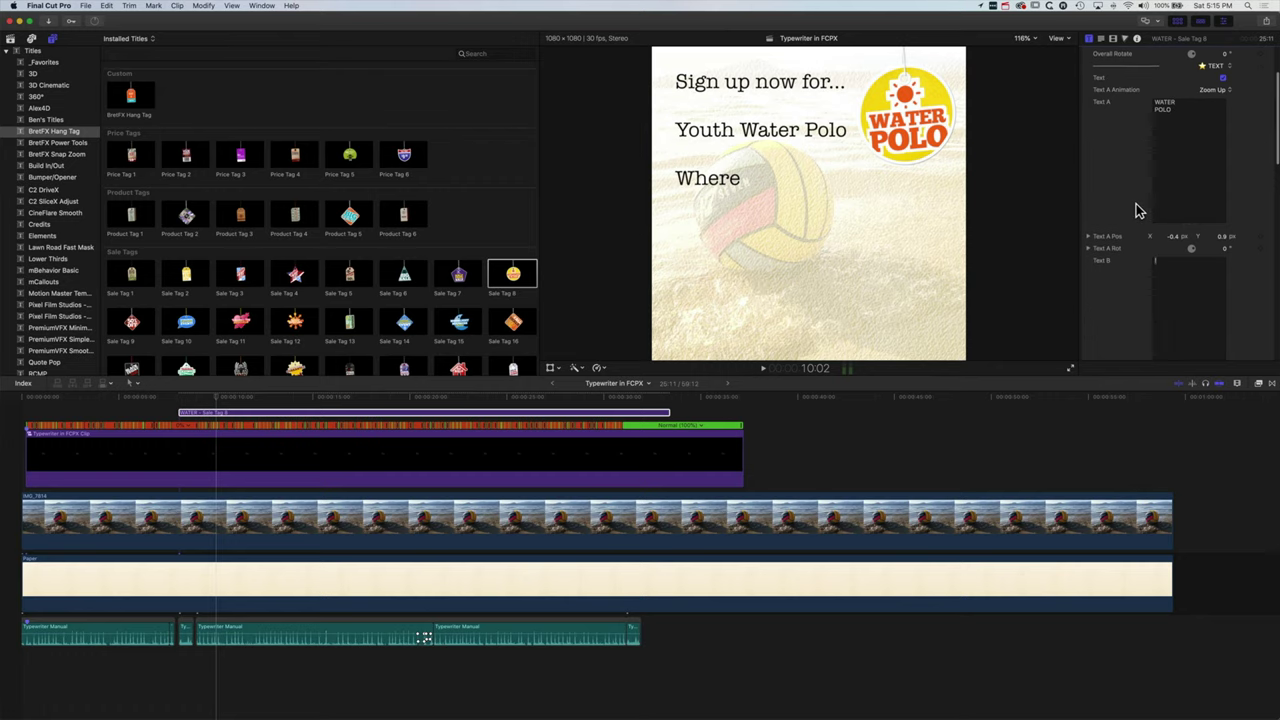
{"action": "key", "text": "BackSpace"}
{"action": "key", "text": "super+z"}
{"action": "key", "text": "BackSpace"}
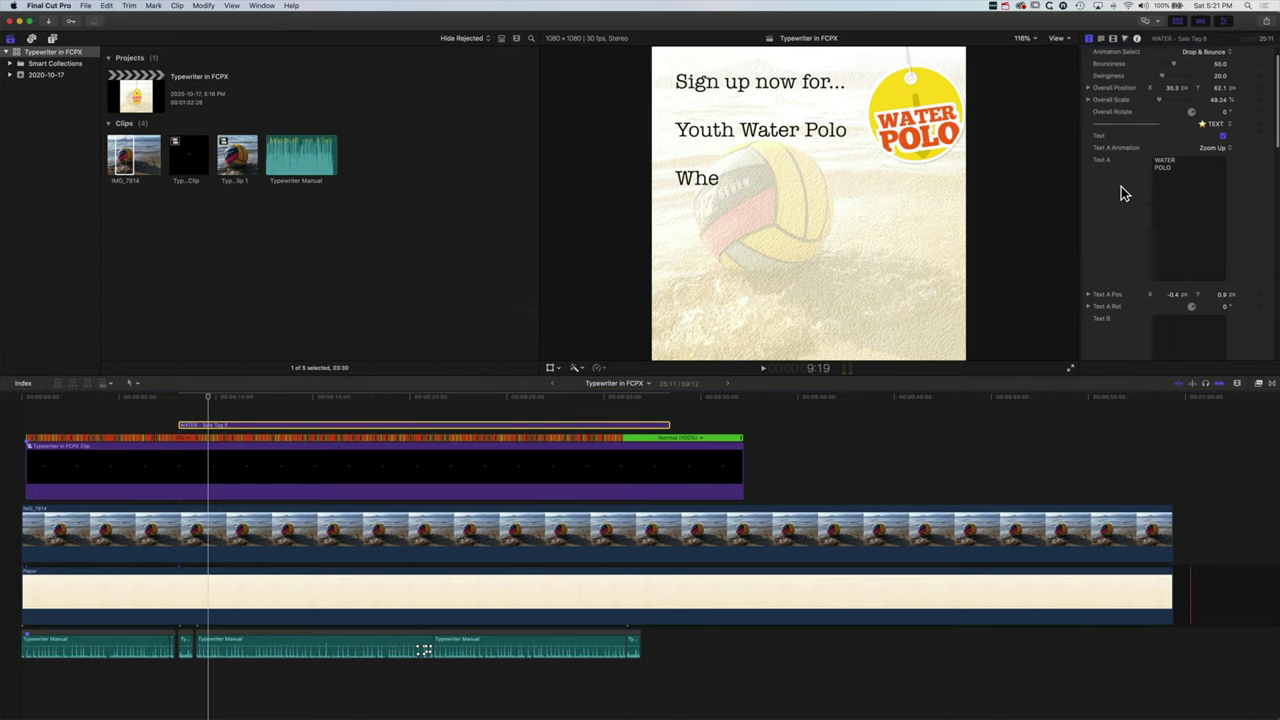
Step: Keep the tag's background as Drop Zone and choose clip IMG_7814 as the drop zone source
{"action": "scroll", "coordinate": [1121, 187], "scroll_direction": "down", "scroll_amount": 3}
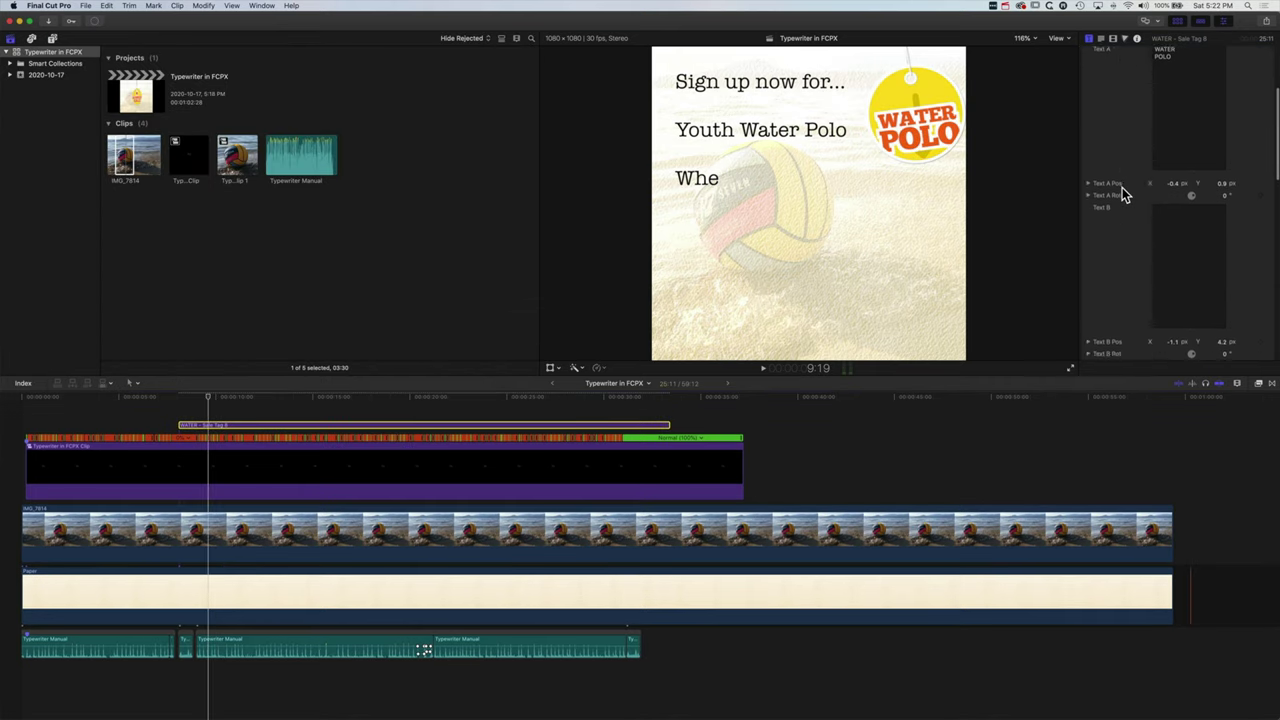
{"action": "scroll", "coordinate": [1121, 187], "scroll_direction": "down", "scroll_amount": 10}
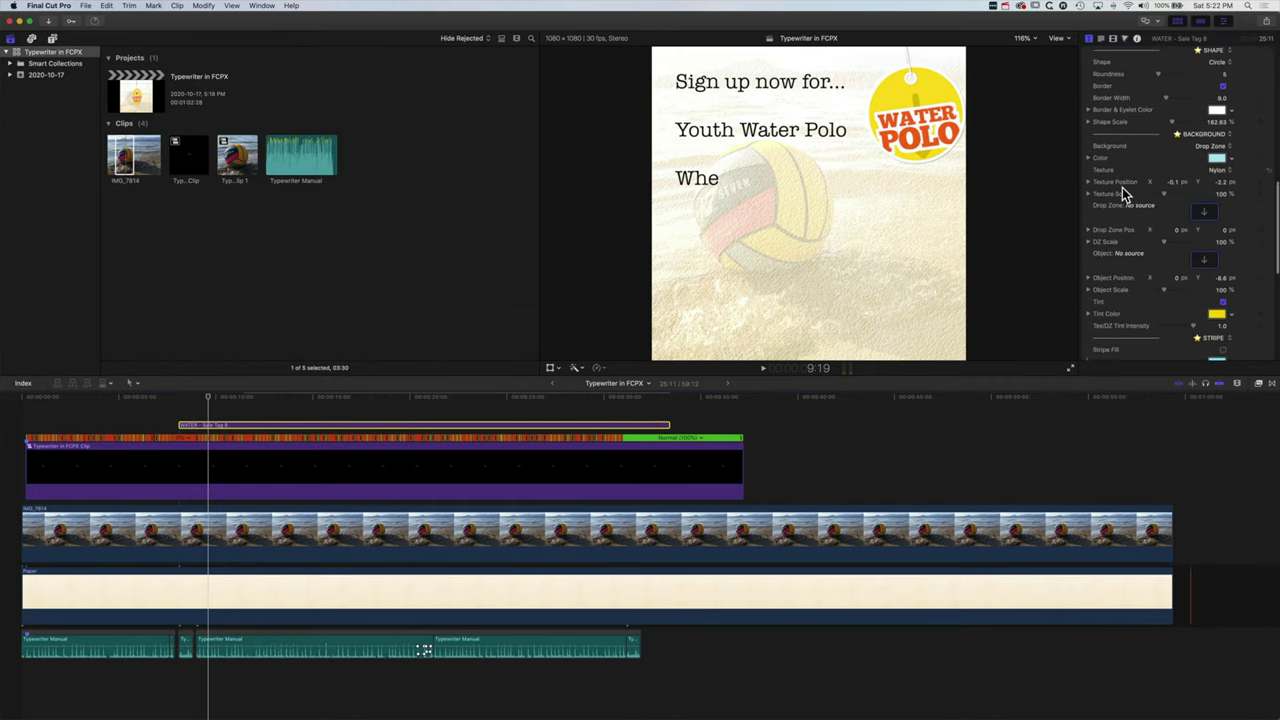
{"action": "left_click", "coordinate": [1229, 145]}
{"action": "left_click", "coordinate": [1219, 153]}
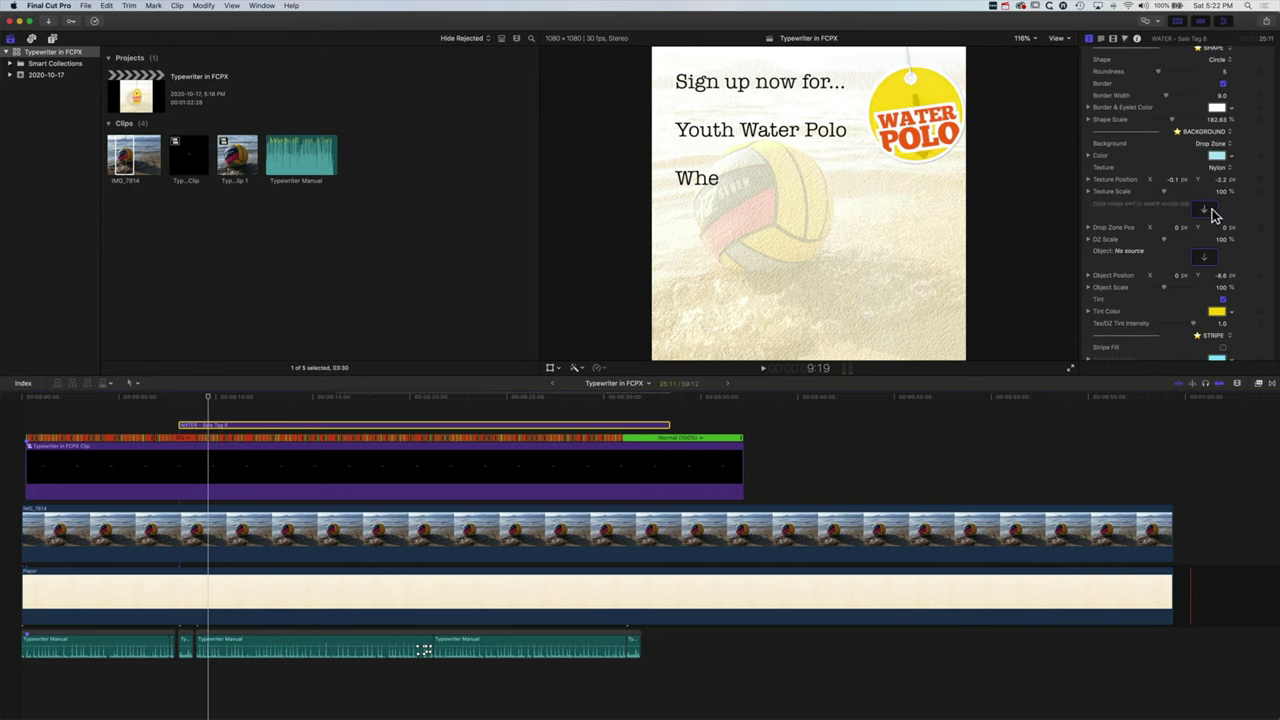
{"action": "left_click", "coordinate": [1206, 210]}
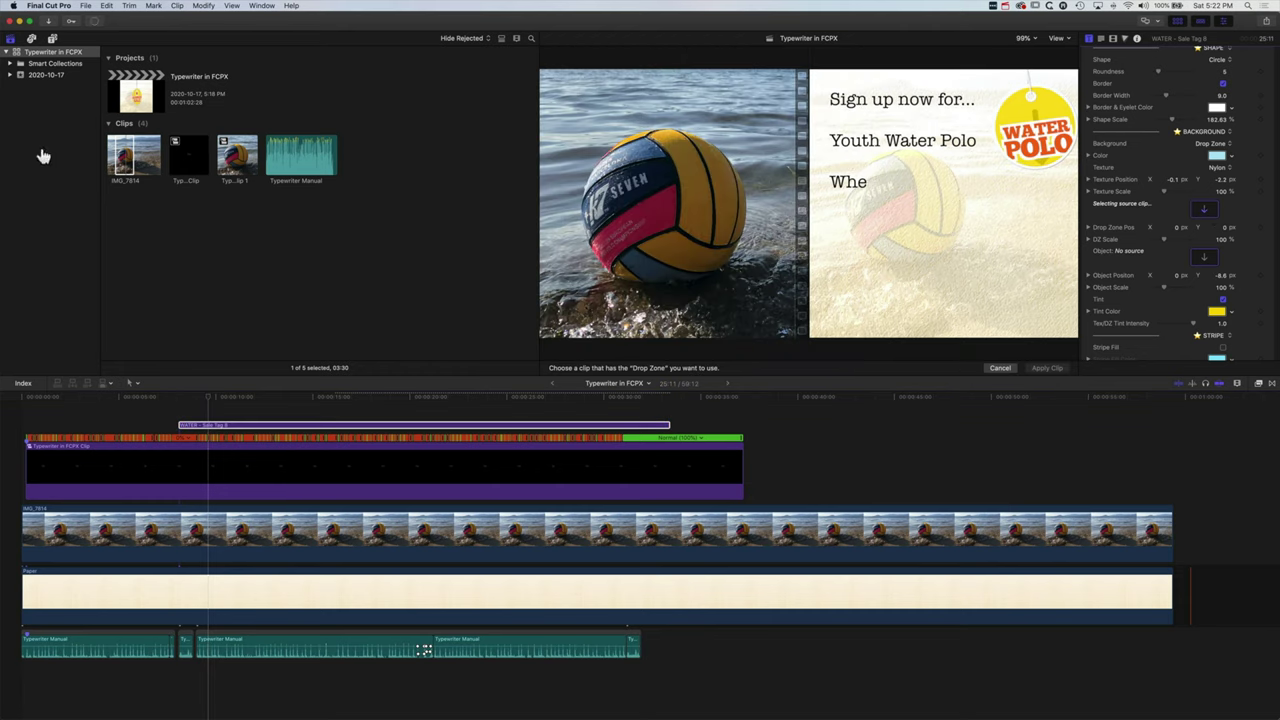
{"action": "left_click", "coordinate": [127, 165]}
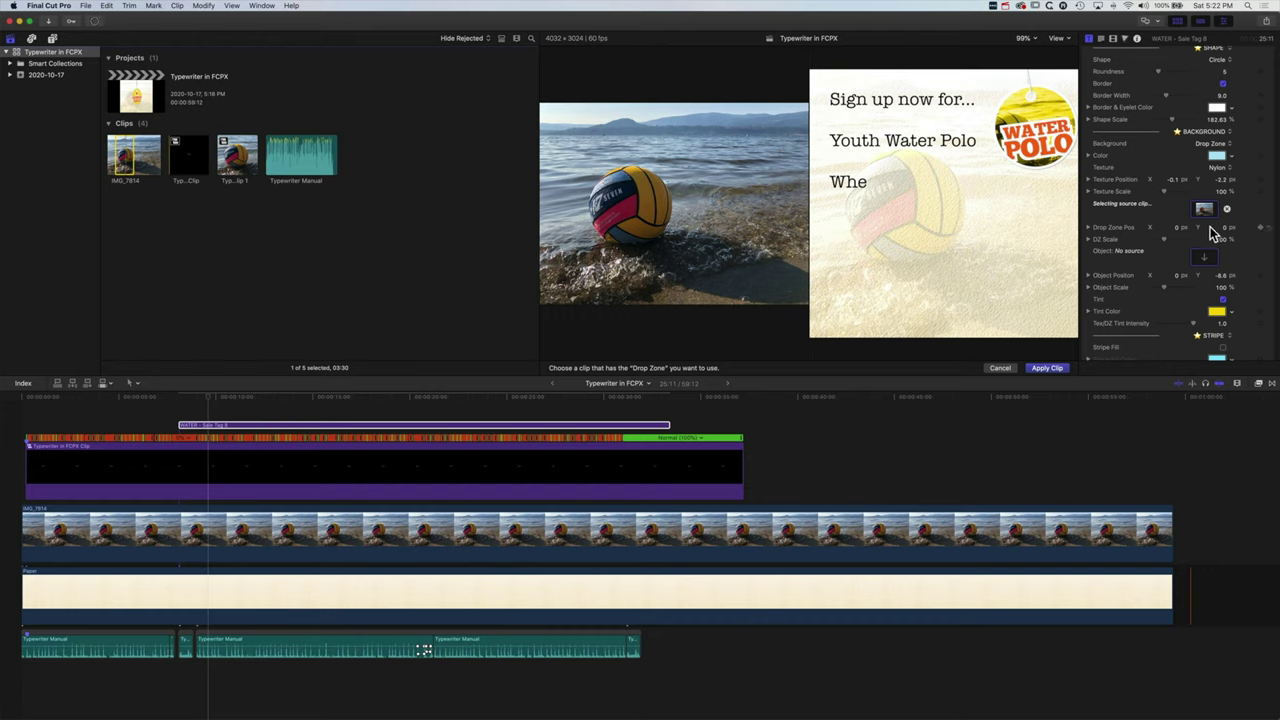
Step: Set the Drop Zone Pos to X 18.1 px, Y 6.7 px and DZ Scale to 112%, apply the clip and play the tag's entrance
{"action": "mouse_move", "coordinate": [1176, 228]}
{"action": "left_mouse_down"}
{"action": "mouse_move", "coordinate": [1176, 216]}
{"action": "mouse_move", "coordinate": [1241, 236]}
{"action": "mouse_move", "coordinate": [1175, 221]}
{"action": "left_mouse_up"}
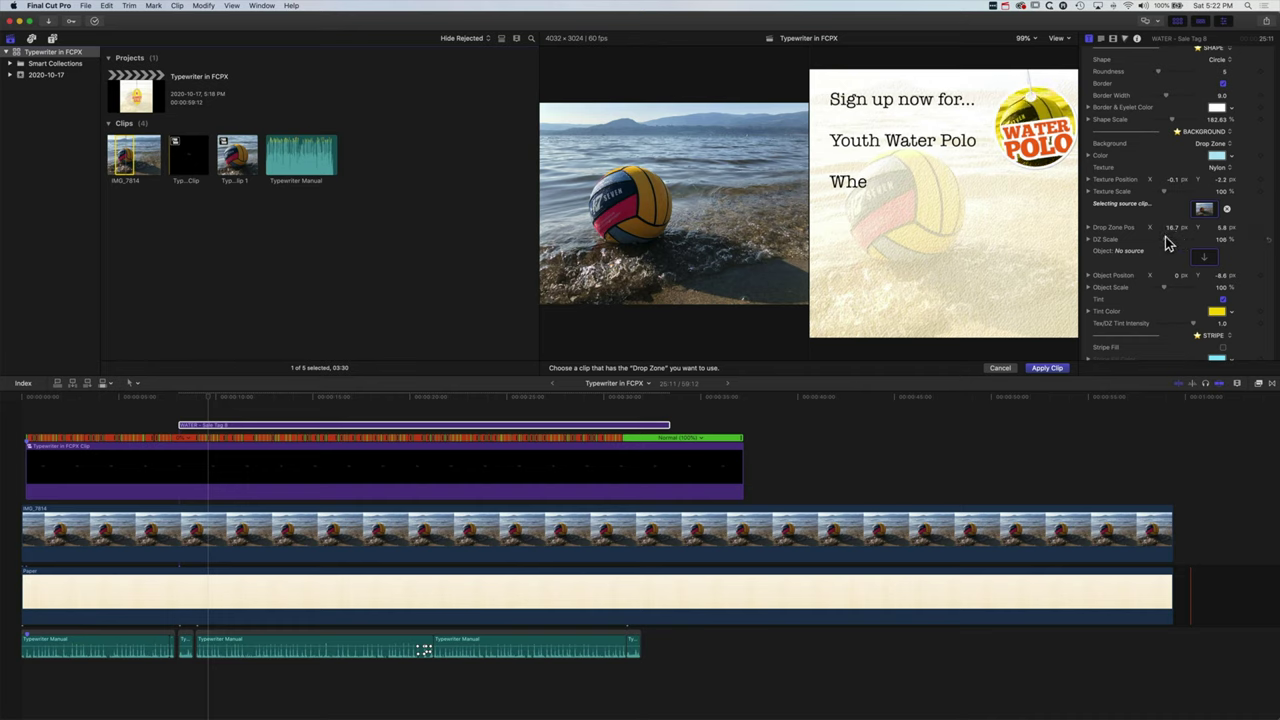
{"action": "left_click_drag", "start_coordinate": [1169, 243], "coordinate": [1223, 229]}
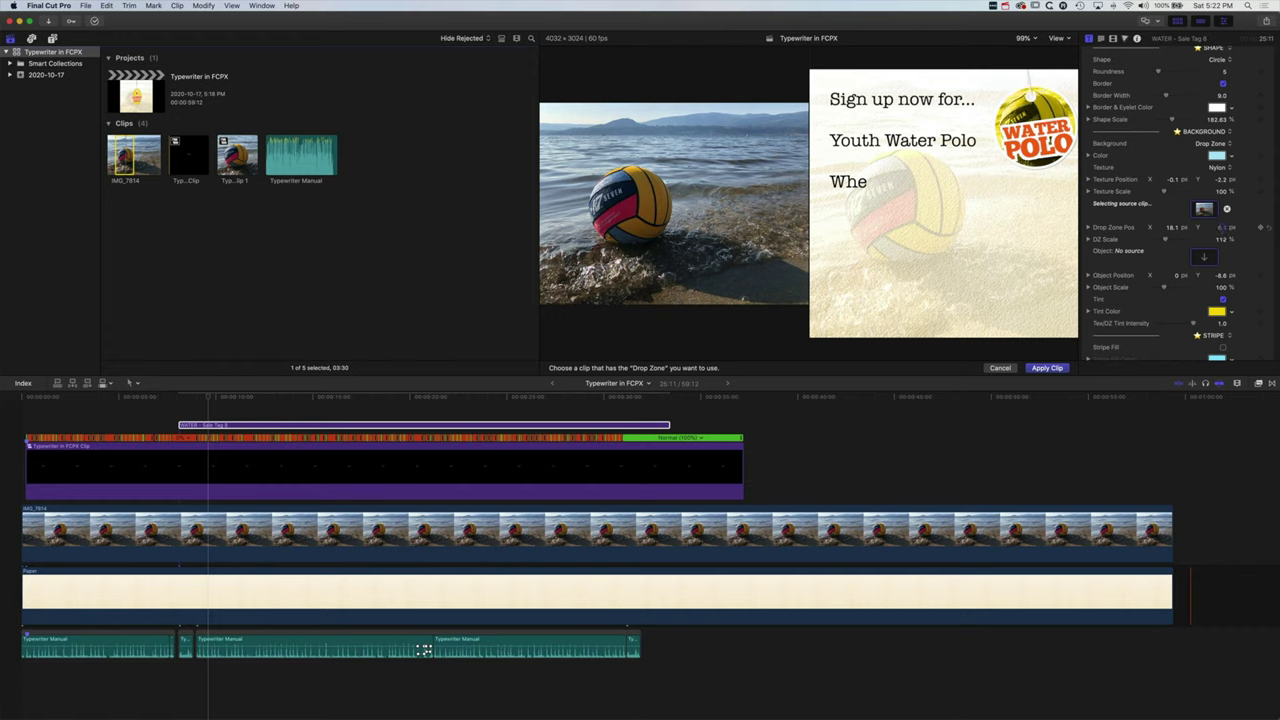
{"action": "left_click", "coordinate": [1039, 369]}
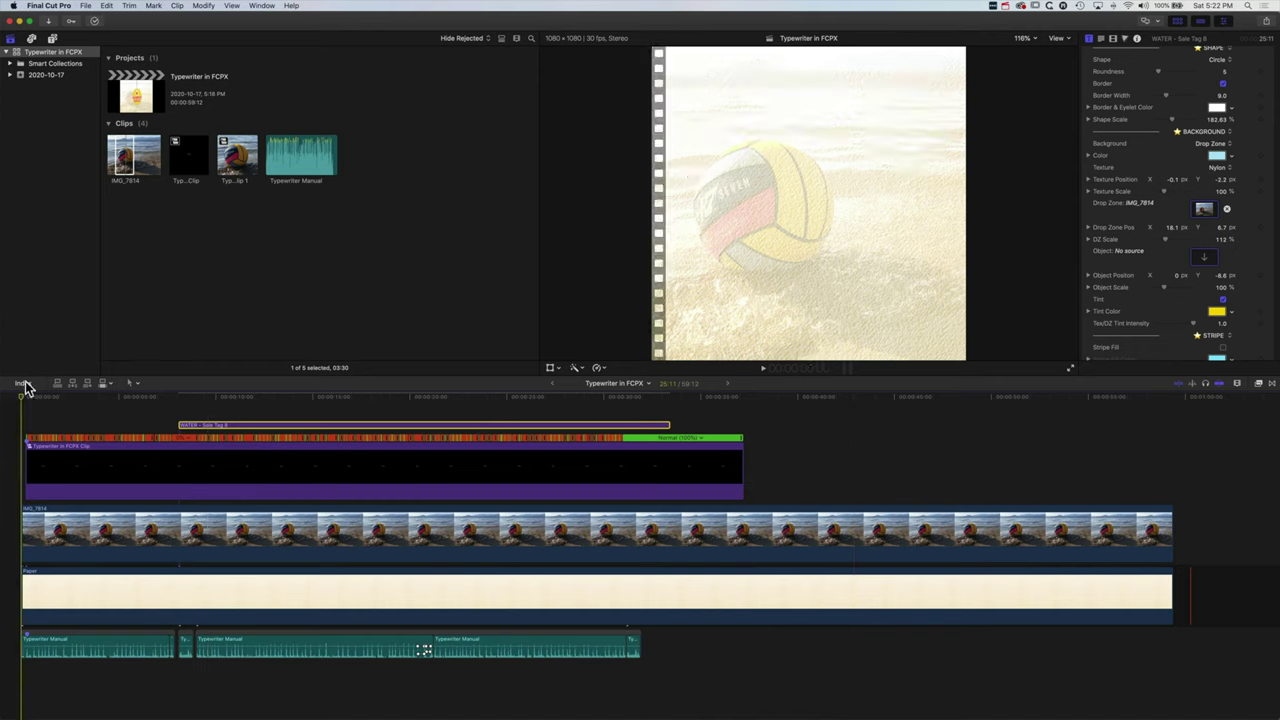
{"action": "key", "text": "space"}
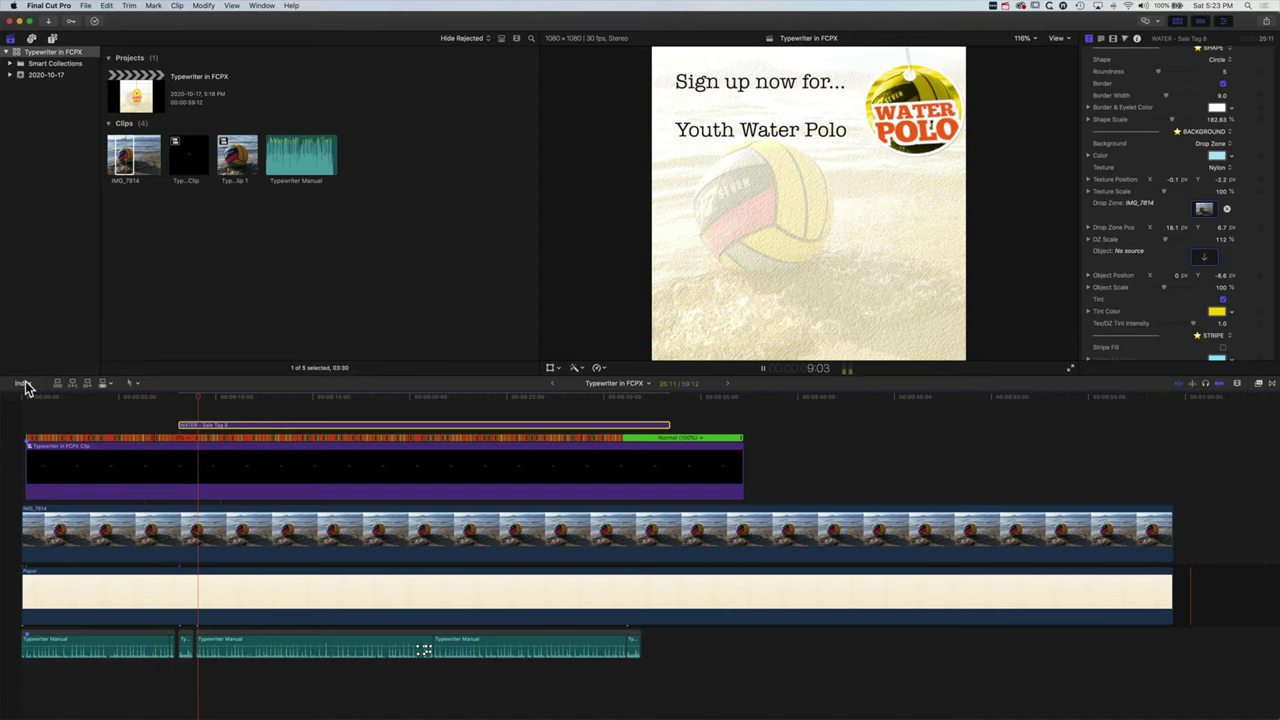
{"action": "key", "text": "space"}
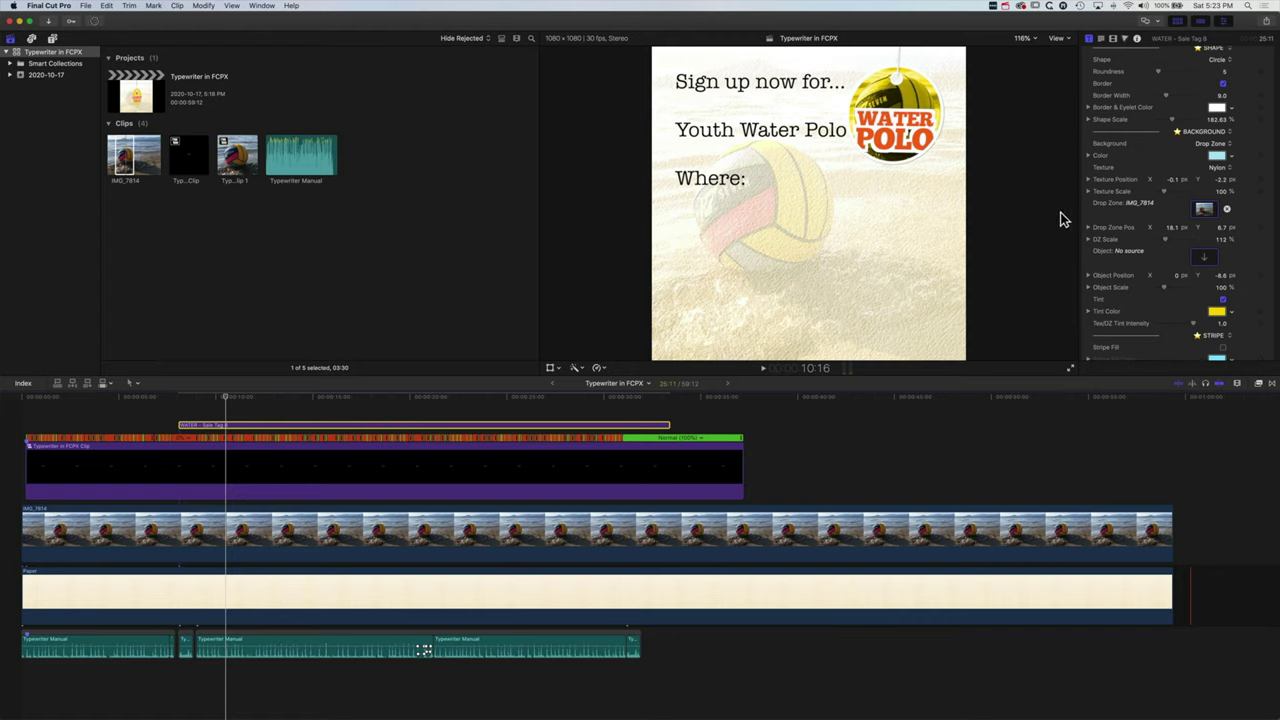
Step: Raise the WATER POLO text on the tag by setting Text A Pos Y to 7.0 px
{"action": "scroll", "coordinate": [1190, 125], "scroll_direction": "up", "scroll_amount": 8}
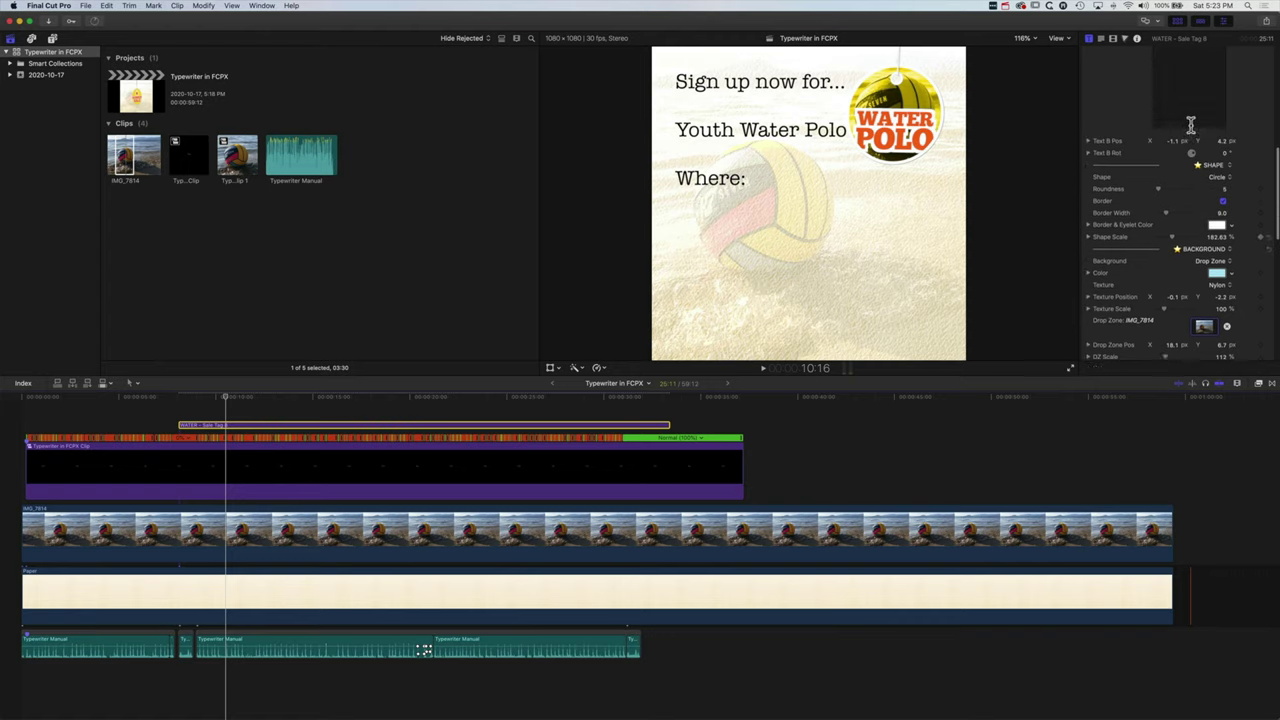
{"action": "scroll", "coordinate": [1103, 136], "scroll_direction": "up", "scroll_amount": 3}
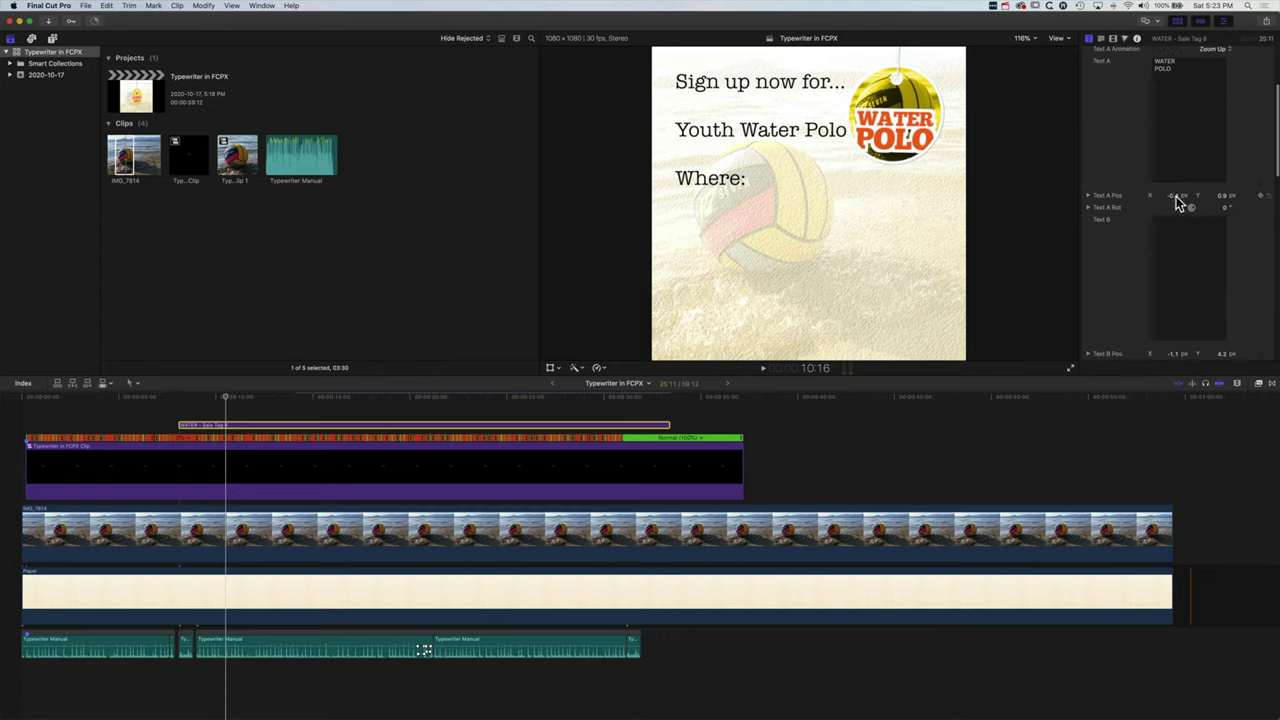
{"action": "left_click_drag", "start_coordinate": [1221, 197], "coordinate": [1221, 179]}
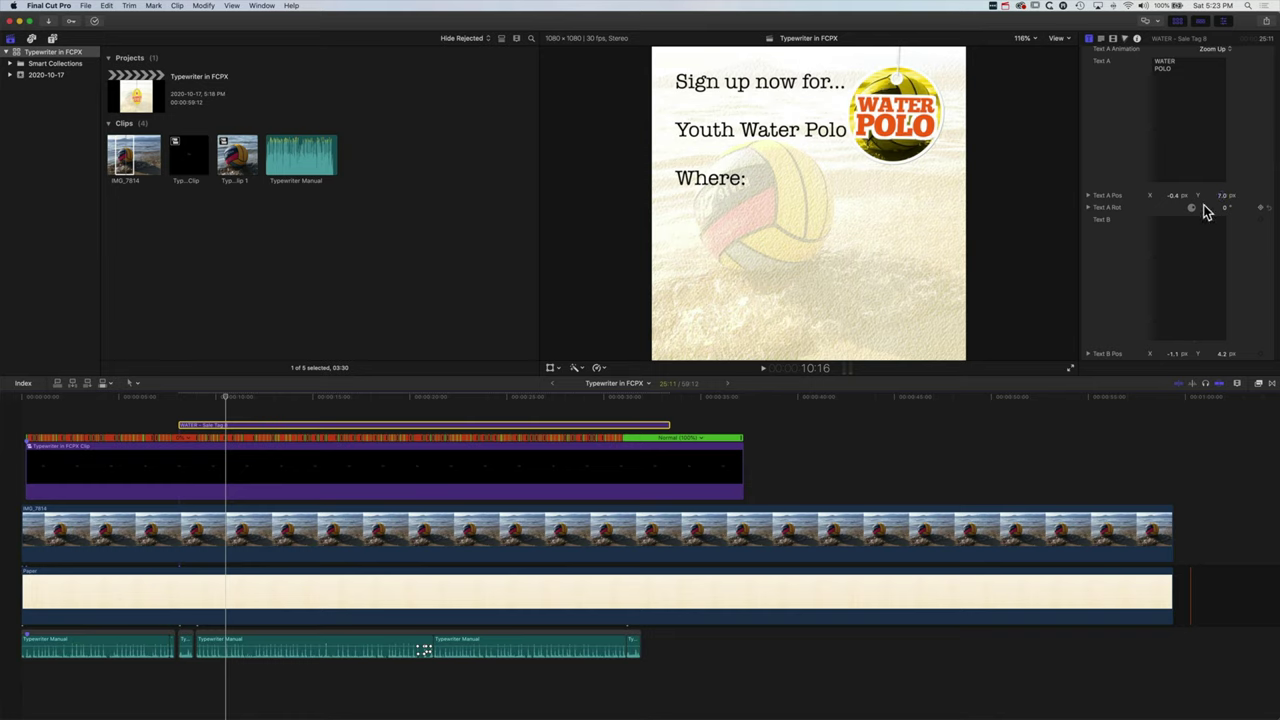
Step: Reduce the tag background's Tex/DZ Tint Intensity to 0.12
{"action": "scroll", "coordinate": [1123, 194], "scroll_direction": "up", "scroll_amount": 1}
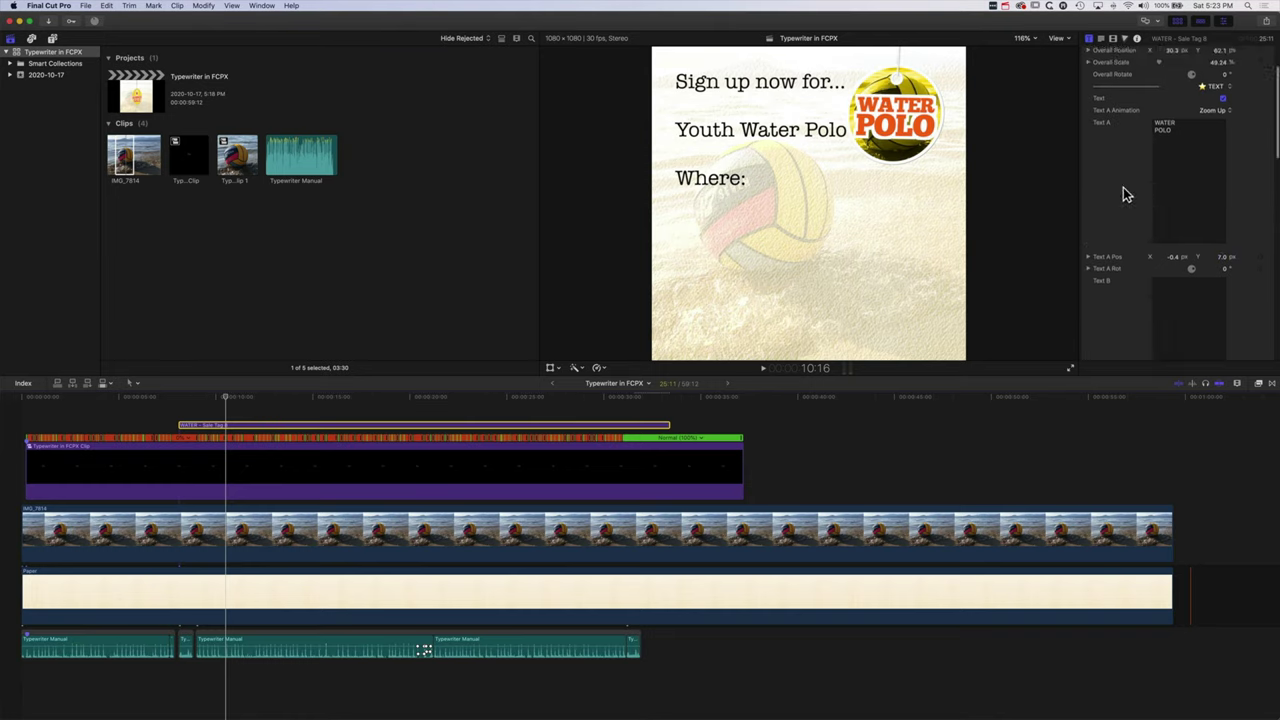
{"action": "scroll", "coordinate": [1133, 190], "scroll_direction": "down", "scroll_amount": 10}
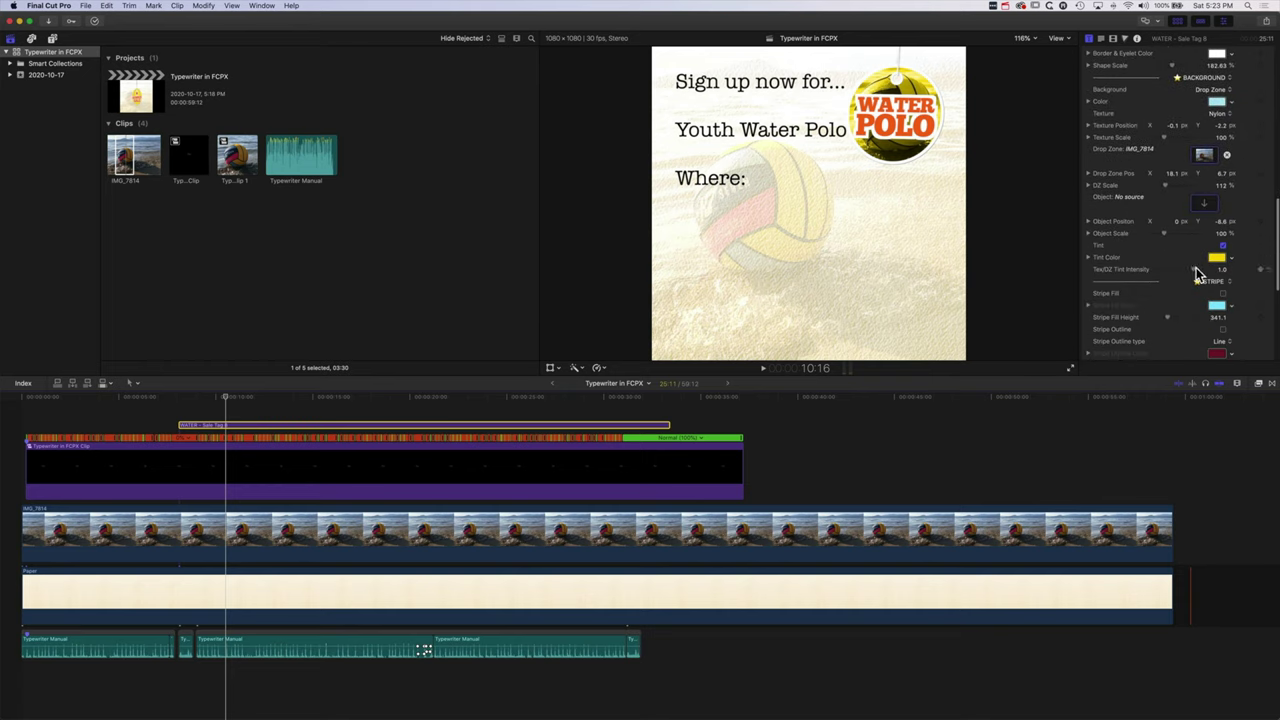
{"action": "left_click_drag", "start_coordinate": [1190, 272], "coordinate": [1164, 274]}
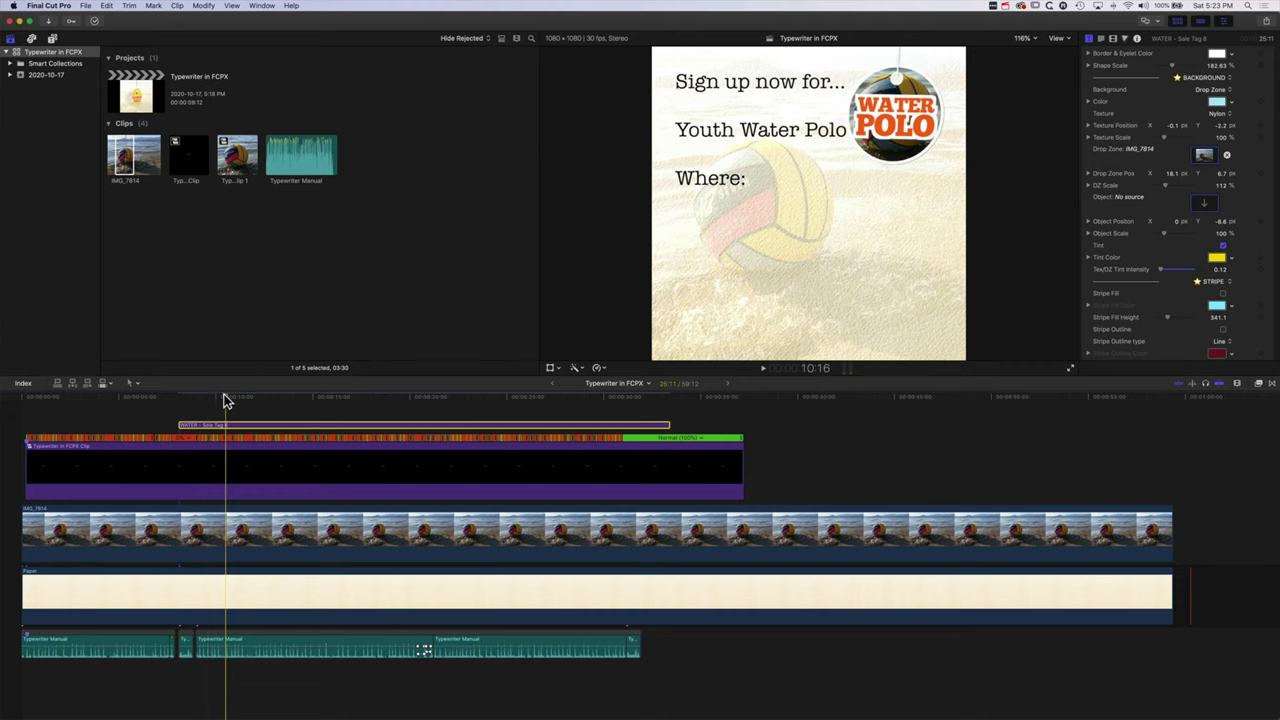
Step: Play the promo from the beginning past the last typed line, then stop playback
{"action": "left_click_drag", "start_coordinate": [225, 397], "coordinate": [13, 397]}
{"action": "key", "text": "space"}
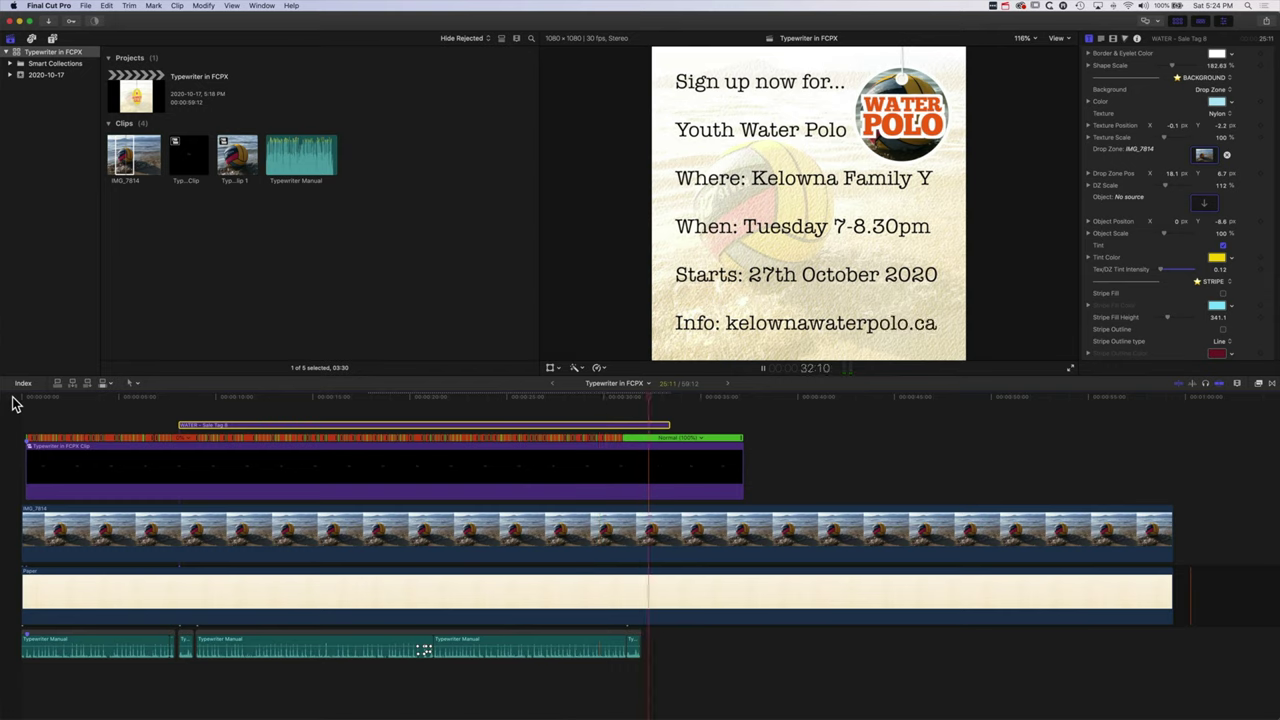
{"action": "key", "text": "space"}
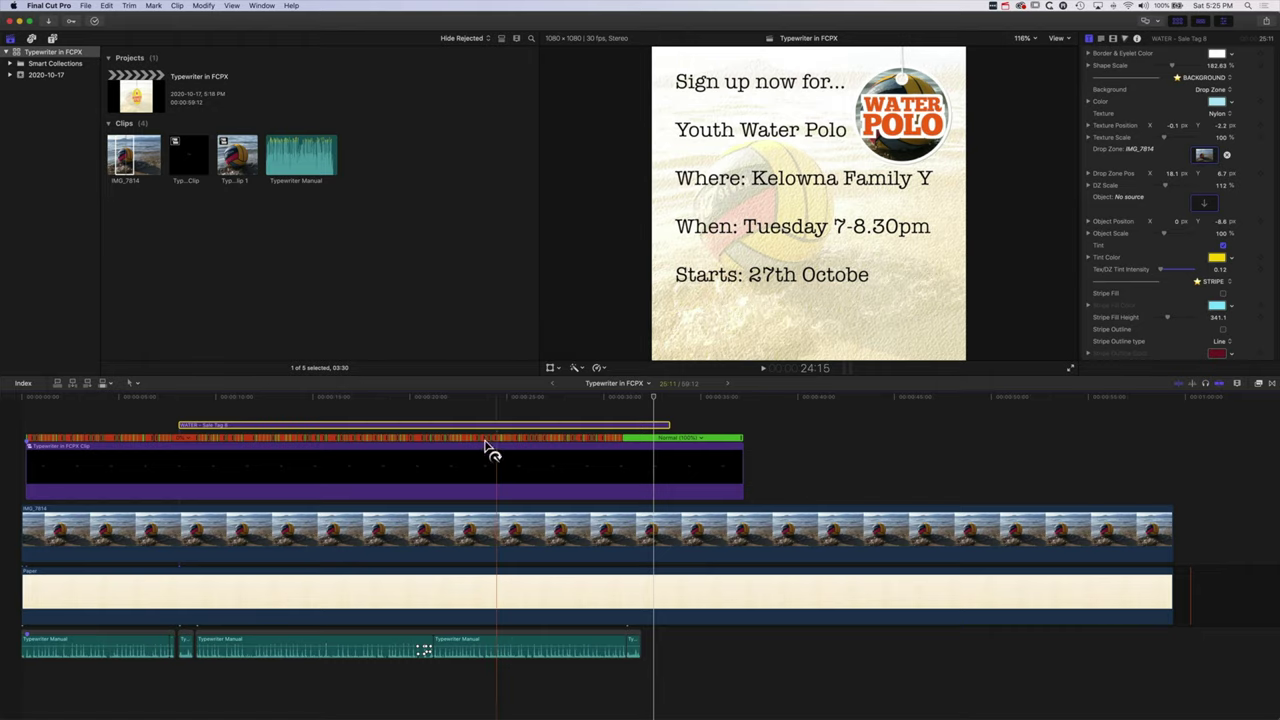
Step: Open the Typewriter in FCPX Clip compound clip and set the title's "Where:" label to Bold
{"action": "left_click", "coordinate": [443, 478]}
{"action": "double_click", "coordinate": [443, 478]}
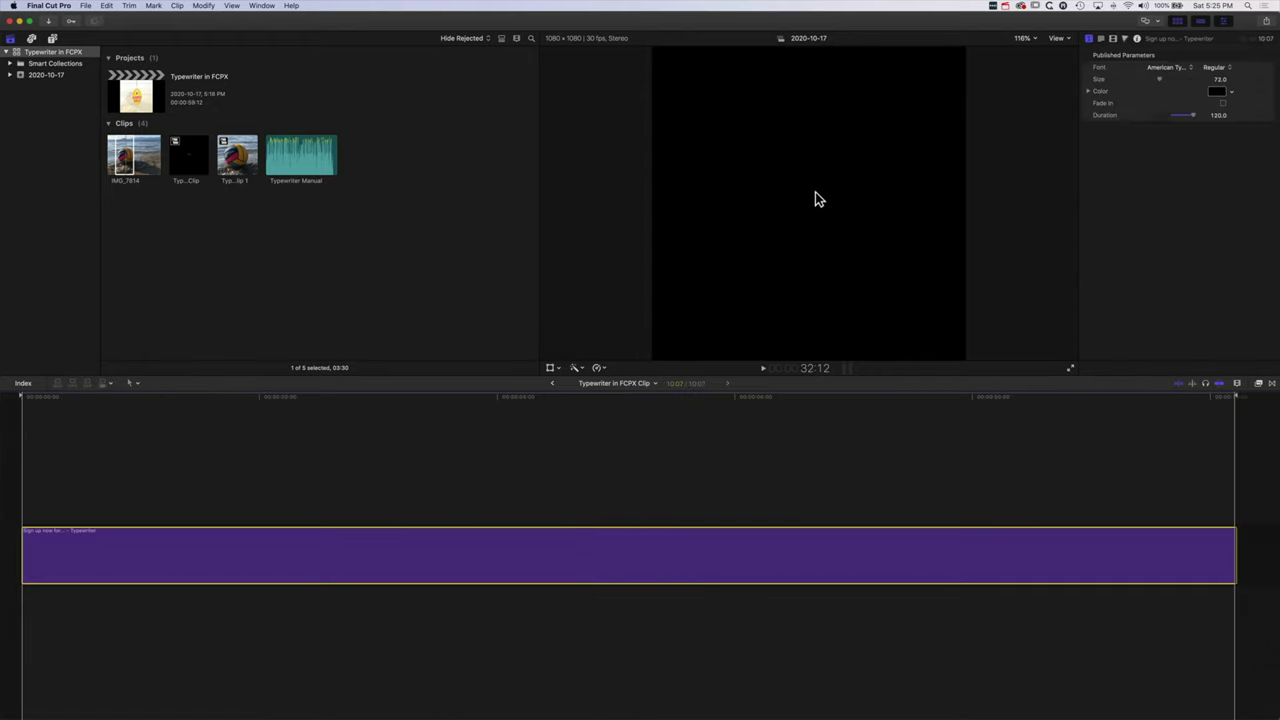
{"action": "left_click", "coordinate": [1101, 38]}
{"action": "left_click", "coordinate": [1102, 116]}
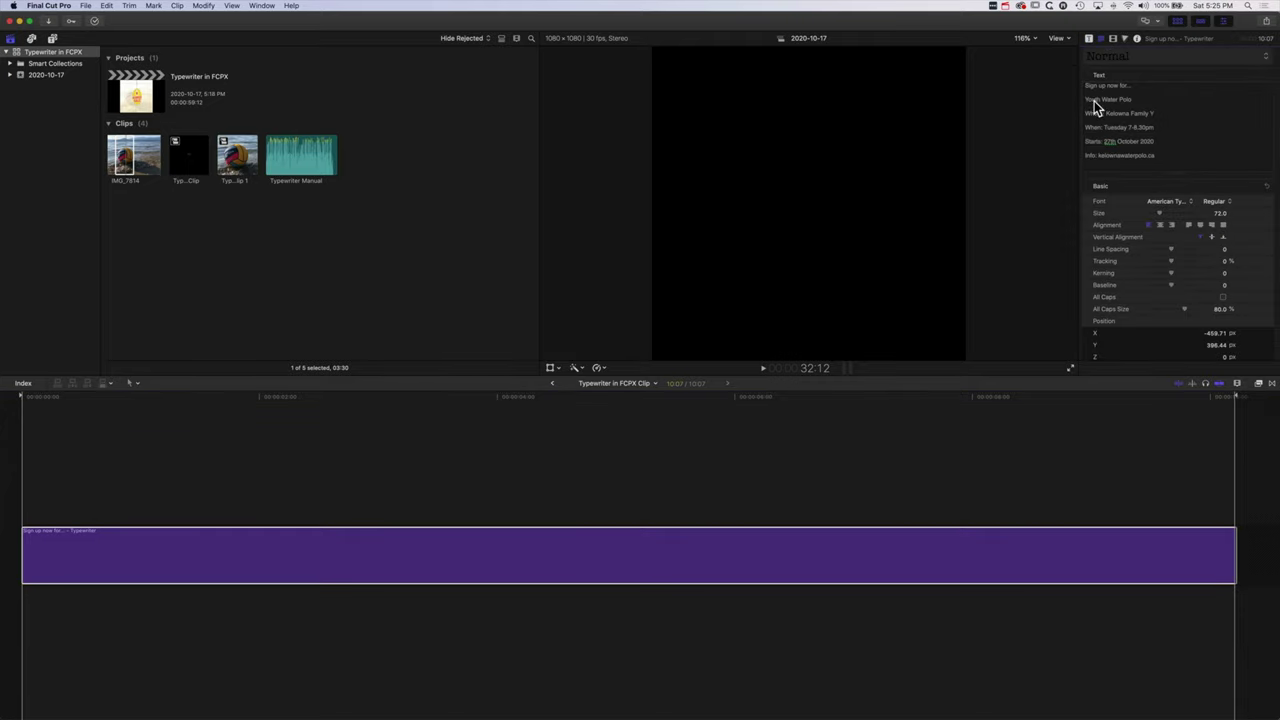
{"action": "left_click_drag", "start_coordinate": [1104, 114], "coordinate": [1086, 116]}
{"action": "left_click", "coordinate": [1215, 204]}
{"action": "left_click", "coordinate": [1220, 230]}
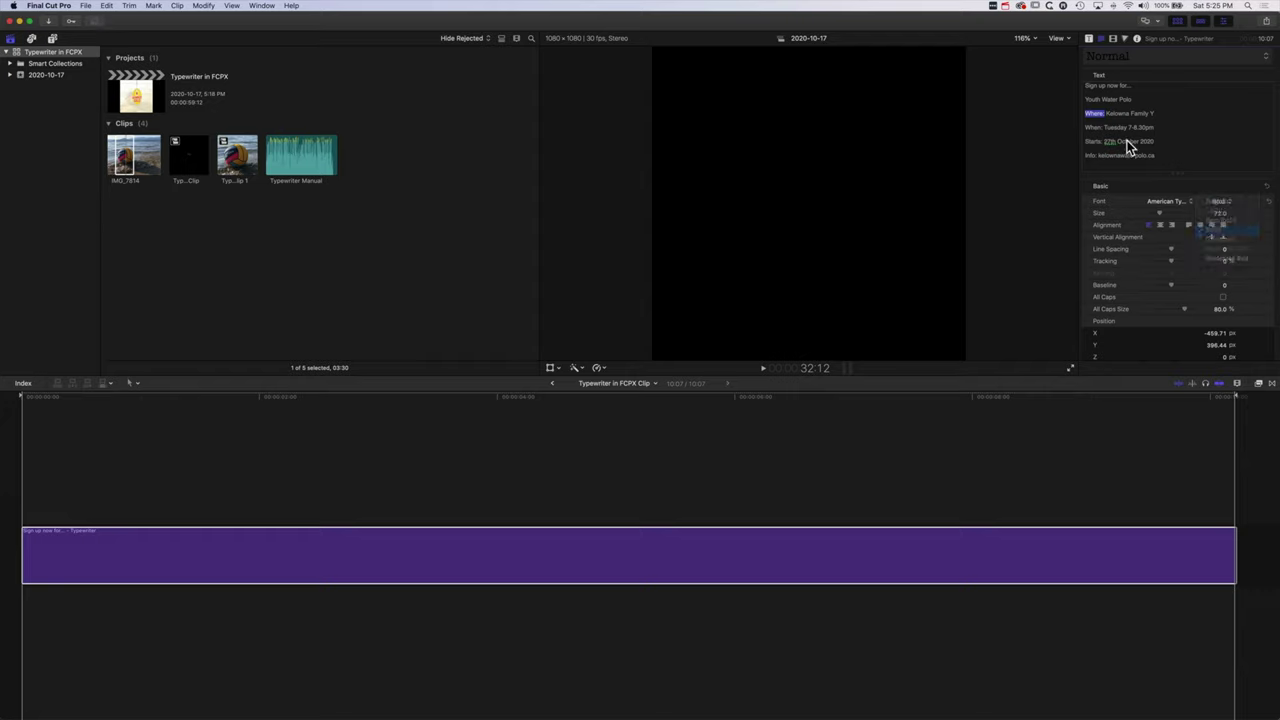
Step: Set the "When:", "Starts:" and "Info:" labels in the title text to Bold
{"action": "left_click_drag", "start_coordinate": [1104, 128], "coordinate": [1076, 127]}
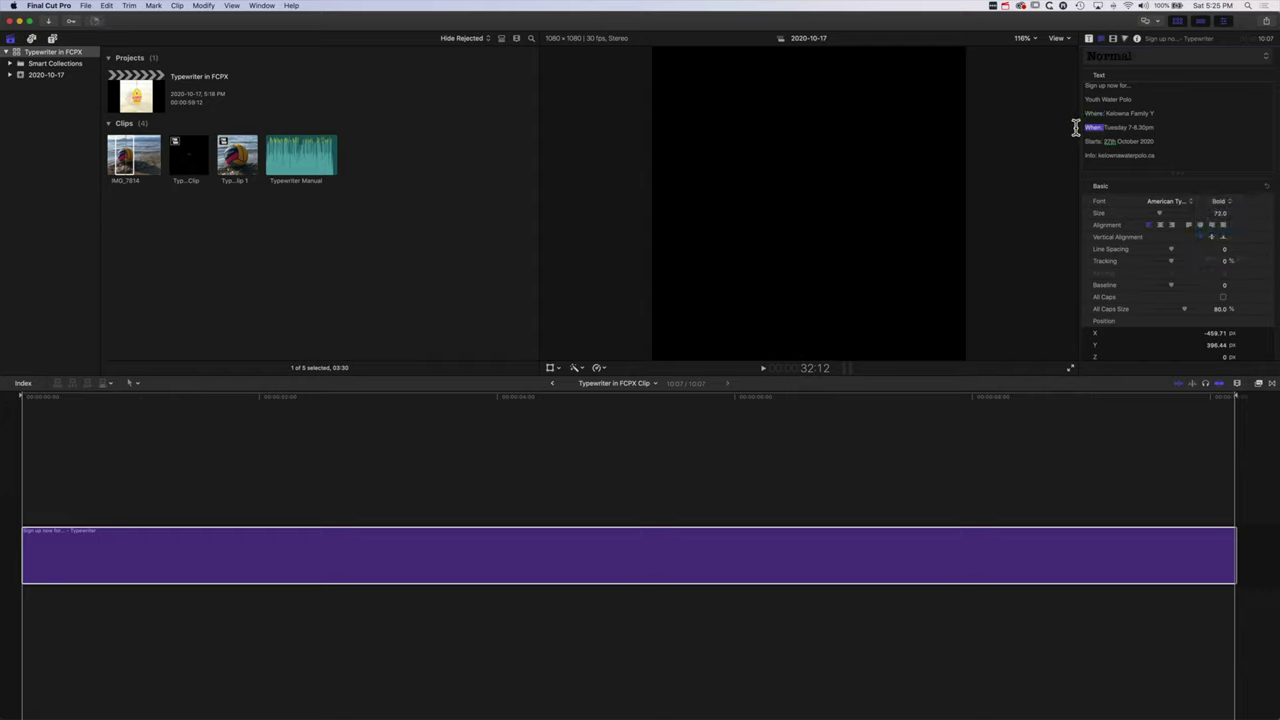
{"action": "left_click", "coordinate": [1216, 203]}
{"action": "left_click", "coordinate": [1214, 229]}
{"action": "left_click_drag", "start_coordinate": [1106, 150], "coordinate": [1080, 143]}
{"action": "left_click", "coordinate": [1216, 203]}
{"action": "left_click", "coordinate": [1216, 229]}
{"action": "left_click_drag", "start_coordinate": [1098, 155], "coordinate": [1085, 165]}
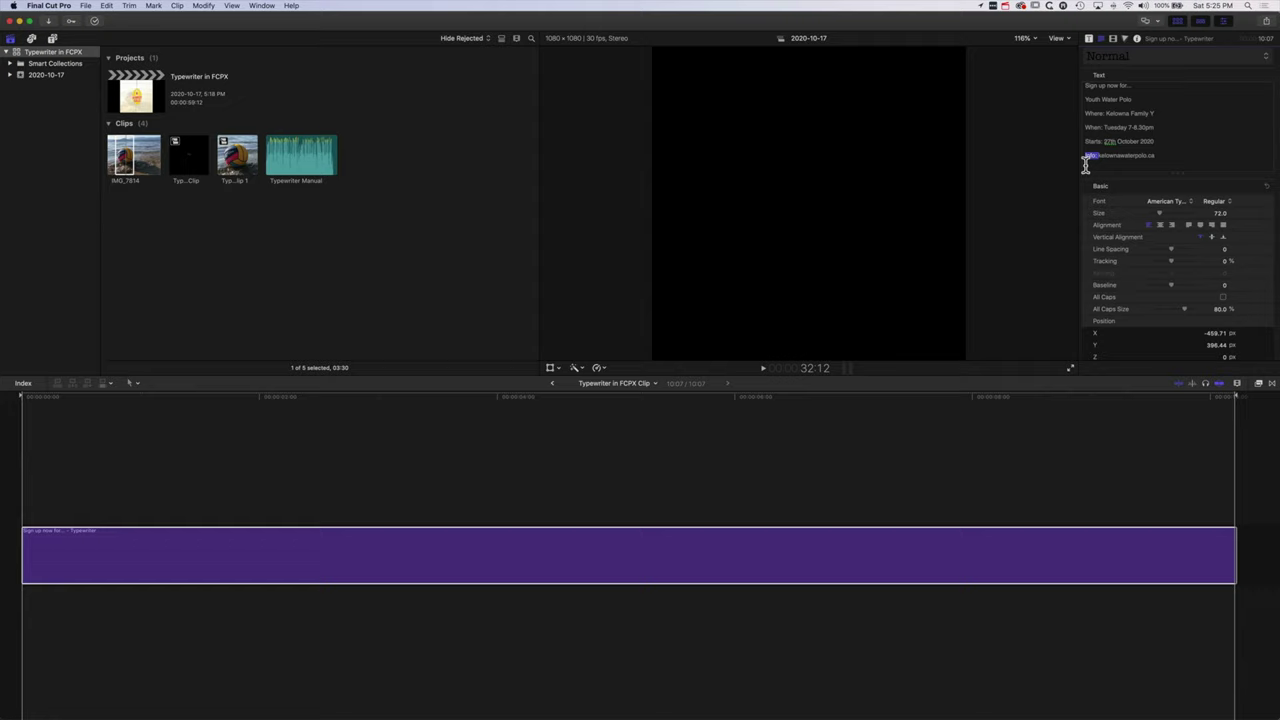
{"action": "left_click", "coordinate": [1222, 203]}
{"action": "left_click", "coordinate": [1219, 231]}
Step: Change the Face color of the "Where:" label to red
{"action": "scroll", "coordinate": [1135, 210], "scroll_direction": "down", "scroll_amount": 5}
{"action": "scroll", "coordinate": [1130, 195], "scroll_direction": "up", "scroll_amount": 5}
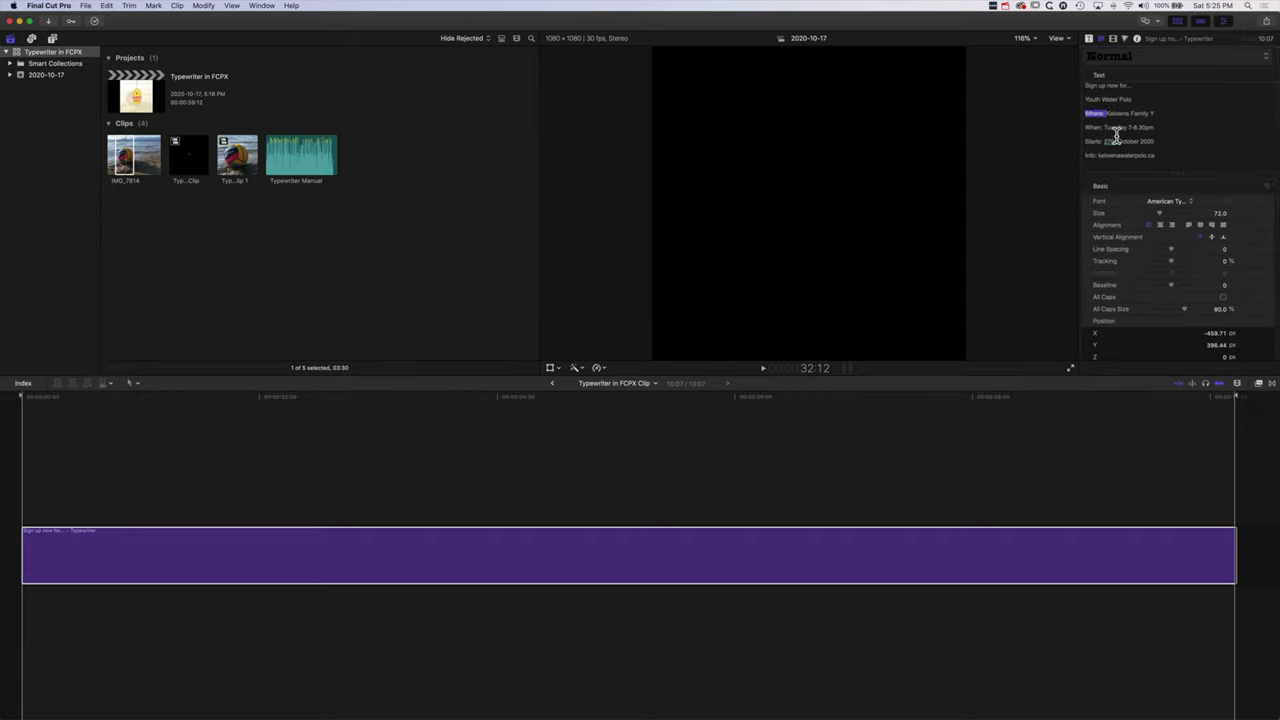
{"action": "scroll", "coordinate": [1190, 268], "scroll_direction": "down", "scroll_amount": 5}
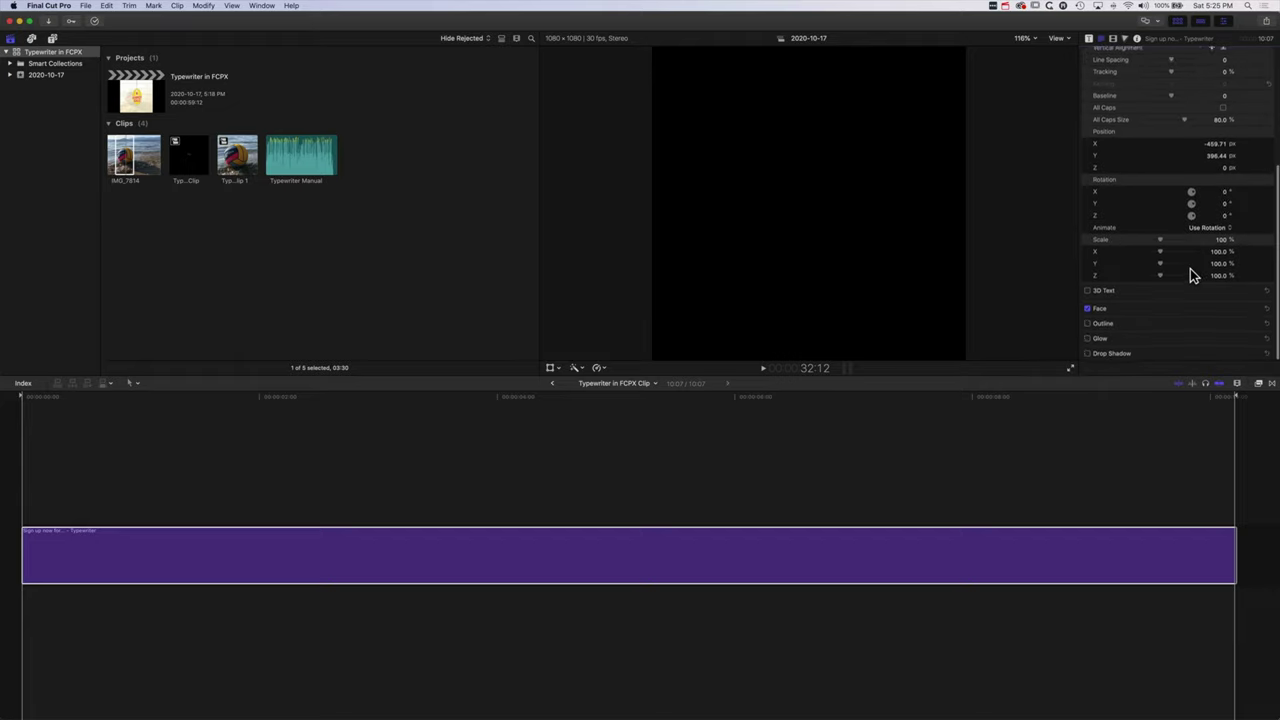
{"action": "left_click", "coordinate": [1254, 310]}
{"action": "left_click", "coordinate": [1216, 336]}
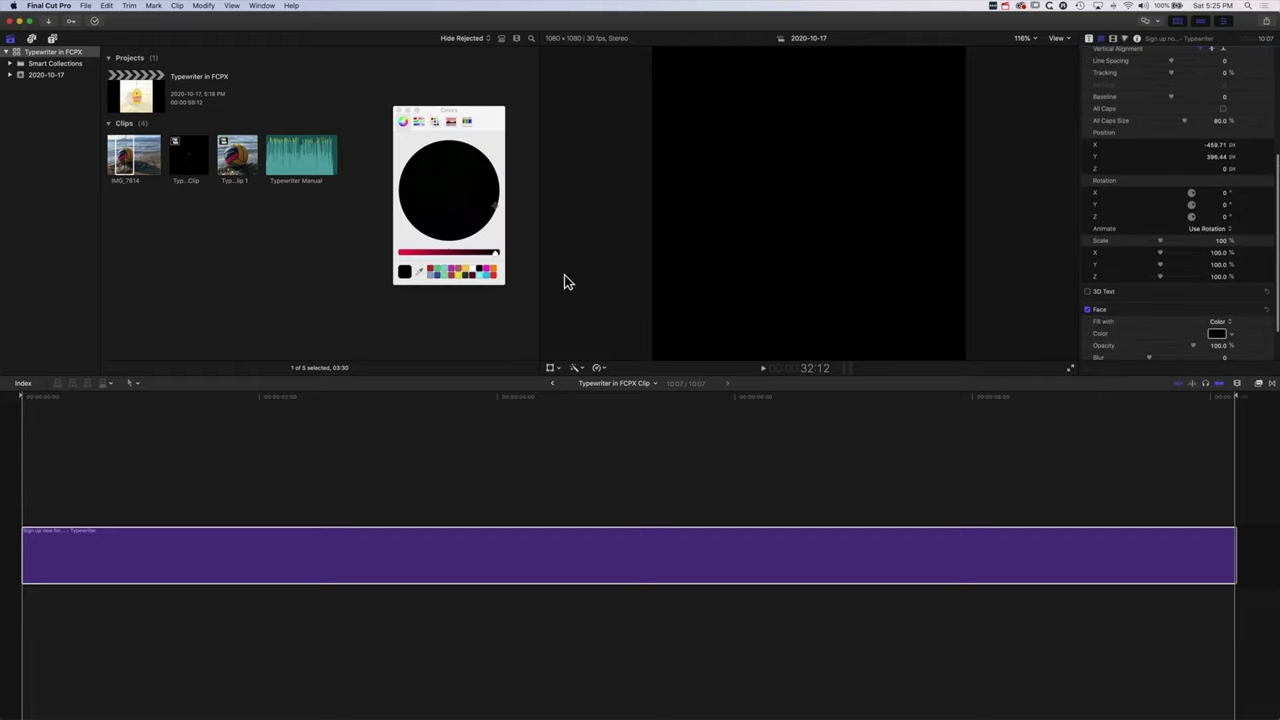
{"action": "left_click", "coordinate": [492, 272]}
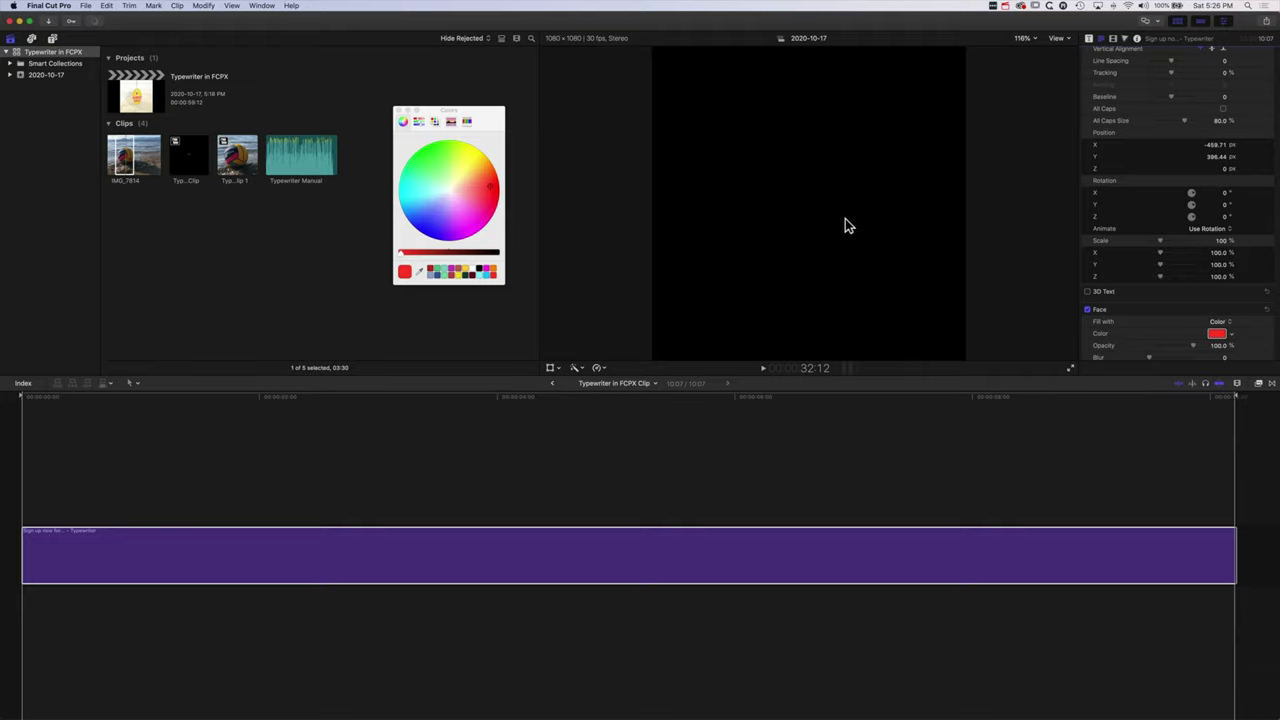
Step: Move the playhead to 6:08 in the compound clip to check the formatting of the "Where:" label
{"action": "left_click", "coordinate": [228, 482]}
{"action": "left_click_drag", "start_coordinate": [686, 397], "coordinate": [733, 396]}
{"action": "left_click", "coordinate": [769, 399]}
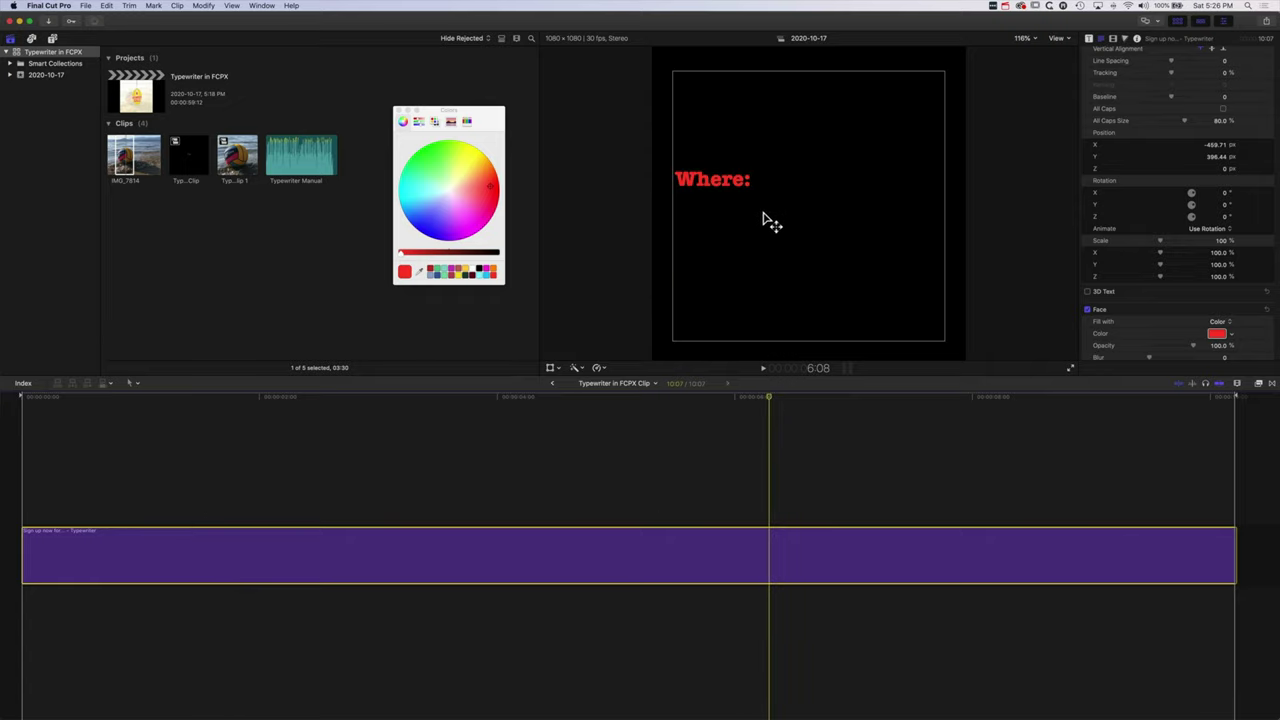
{"action": "scroll", "coordinate": [1118, 95], "scroll_direction": "up", "scroll_amount": 5}
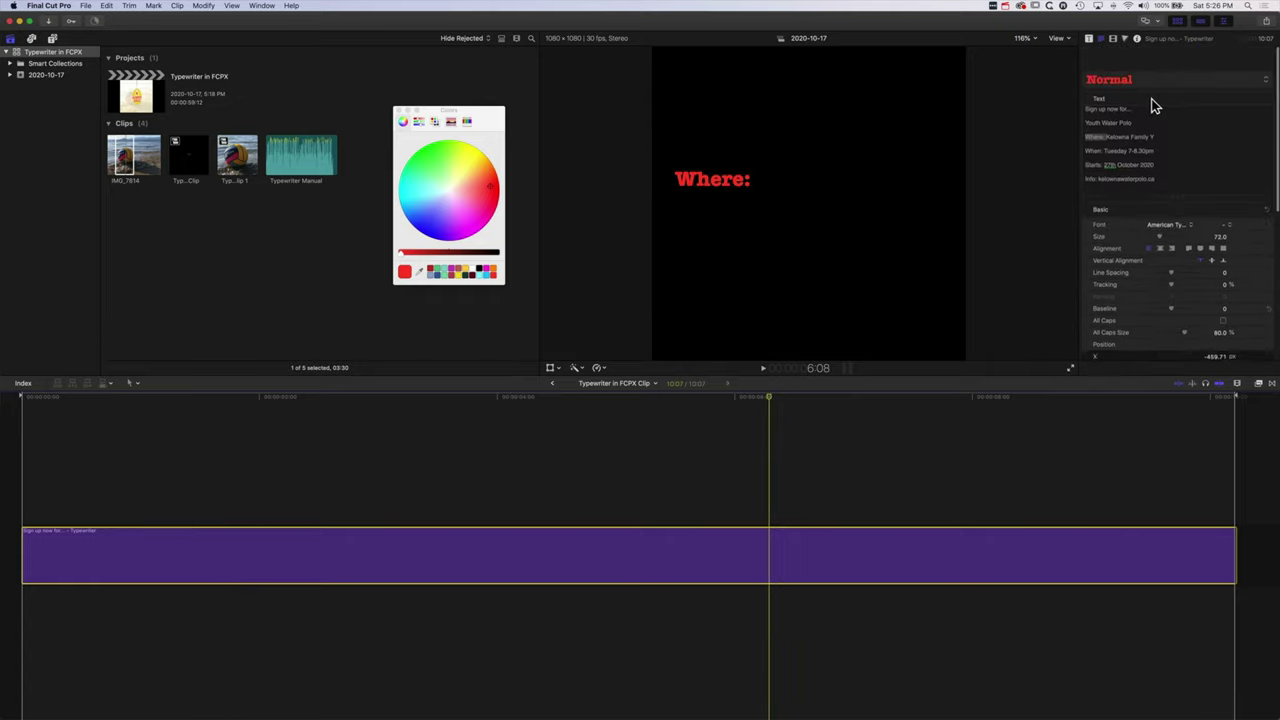
Step: Change the Face color of the "When:" label to red, with the playhead at 9:00 in the compound clip
{"action": "left_click", "coordinate": [1106, 104]}
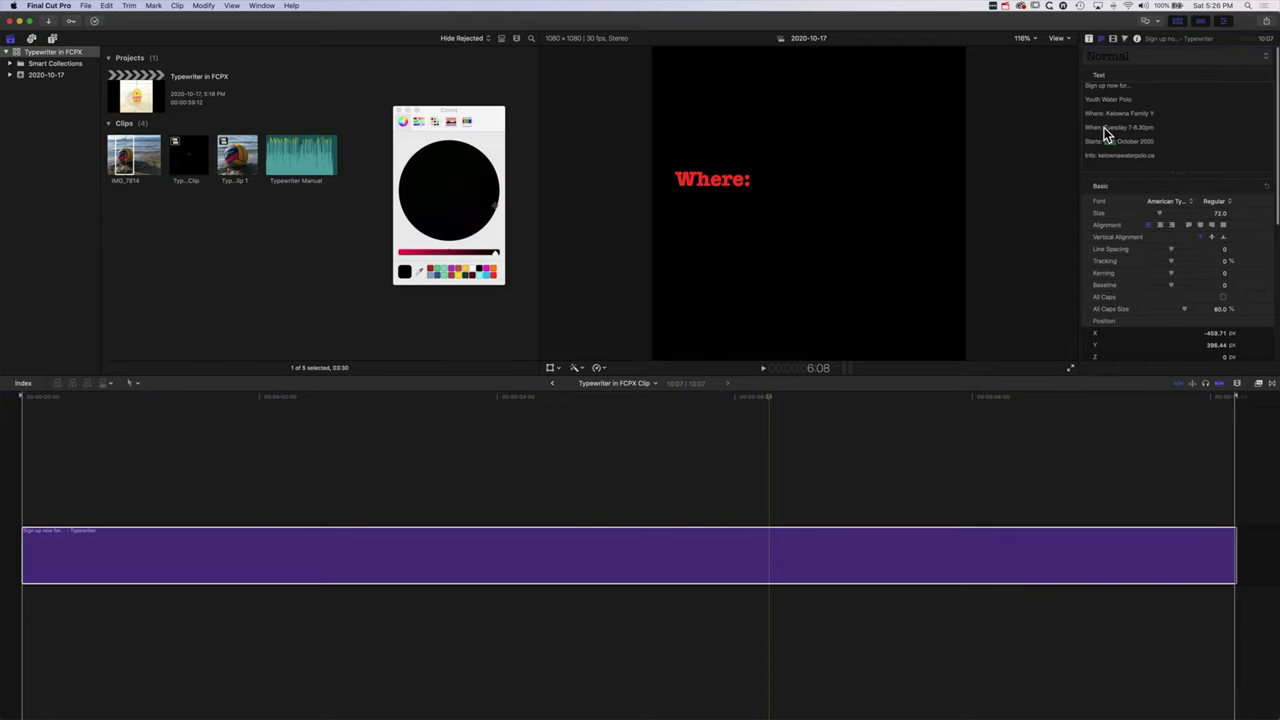
{"action": "left_click_drag", "start_coordinate": [1104, 128], "coordinate": [1078, 128]}
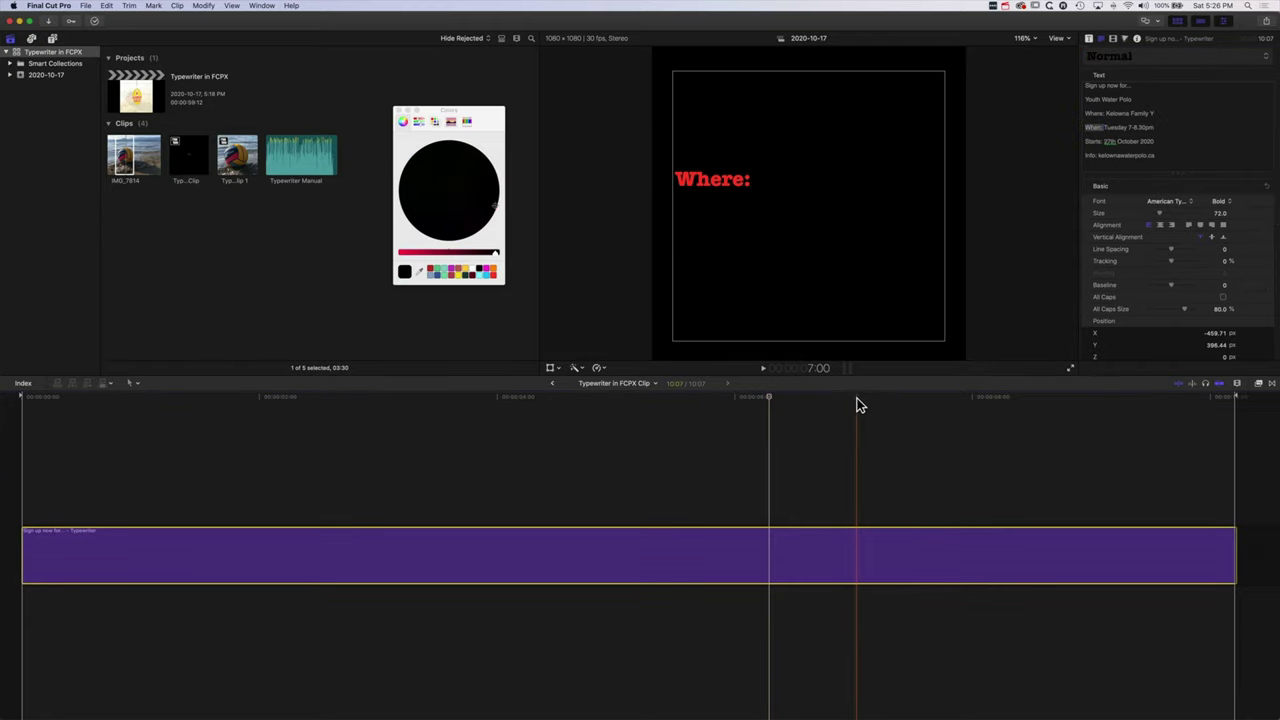
{"action": "key", "text": "shift+z"}
{"action": "left_click_drag", "start_coordinate": [848, 398], "coordinate": [1040, 401]}
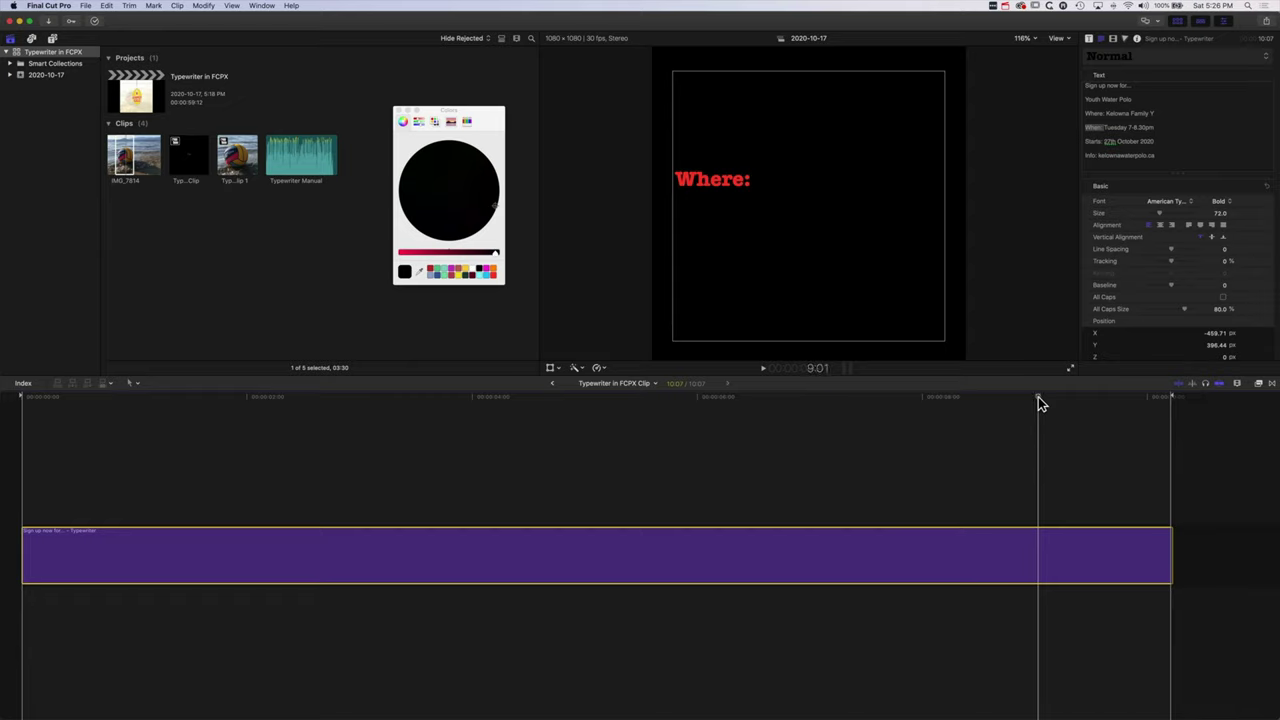
{"action": "scroll", "coordinate": [1109, 274], "scroll_direction": "down", "scroll_amount": 5}
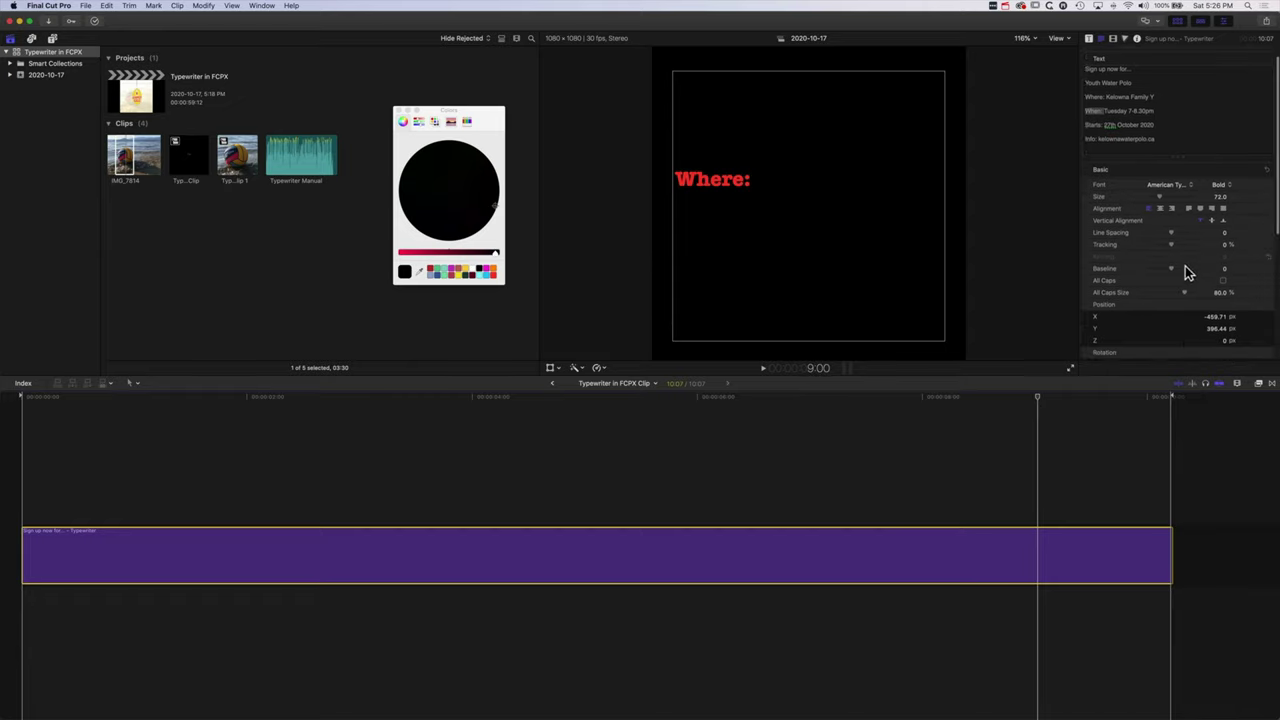
{"action": "left_click", "coordinate": [493, 275]}
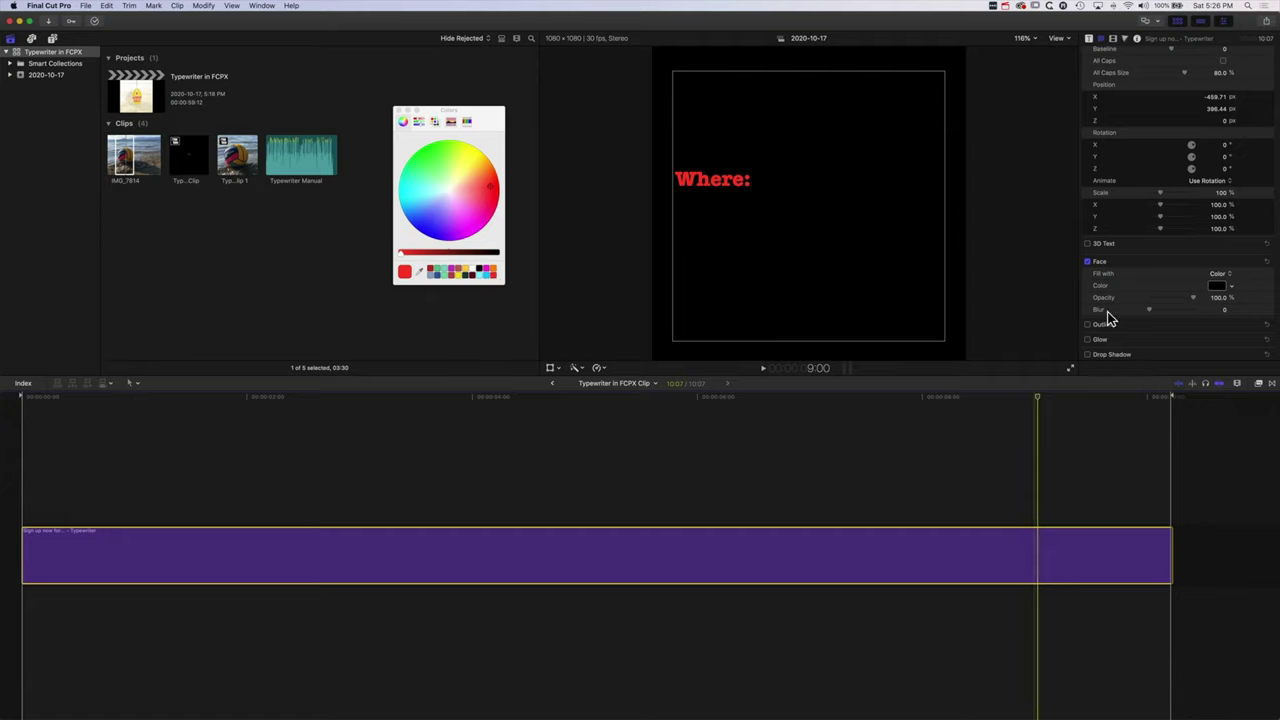
{"action": "scroll", "coordinate": [1170, 195], "scroll_direction": "up", "scroll_amount": 6}
{"action": "double_click", "coordinate": [1106, 141]}
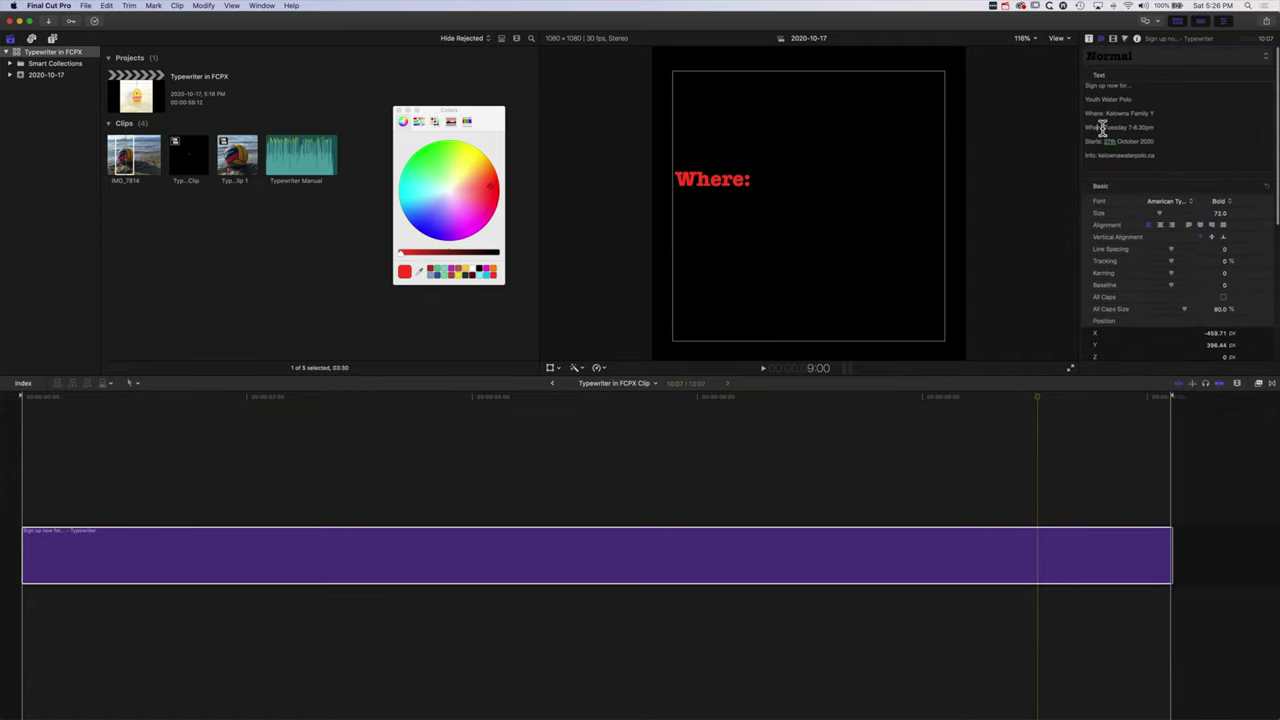
{"action": "scroll", "coordinate": [1186, 251], "scroll_direction": "down", "scroll_amount": 6}
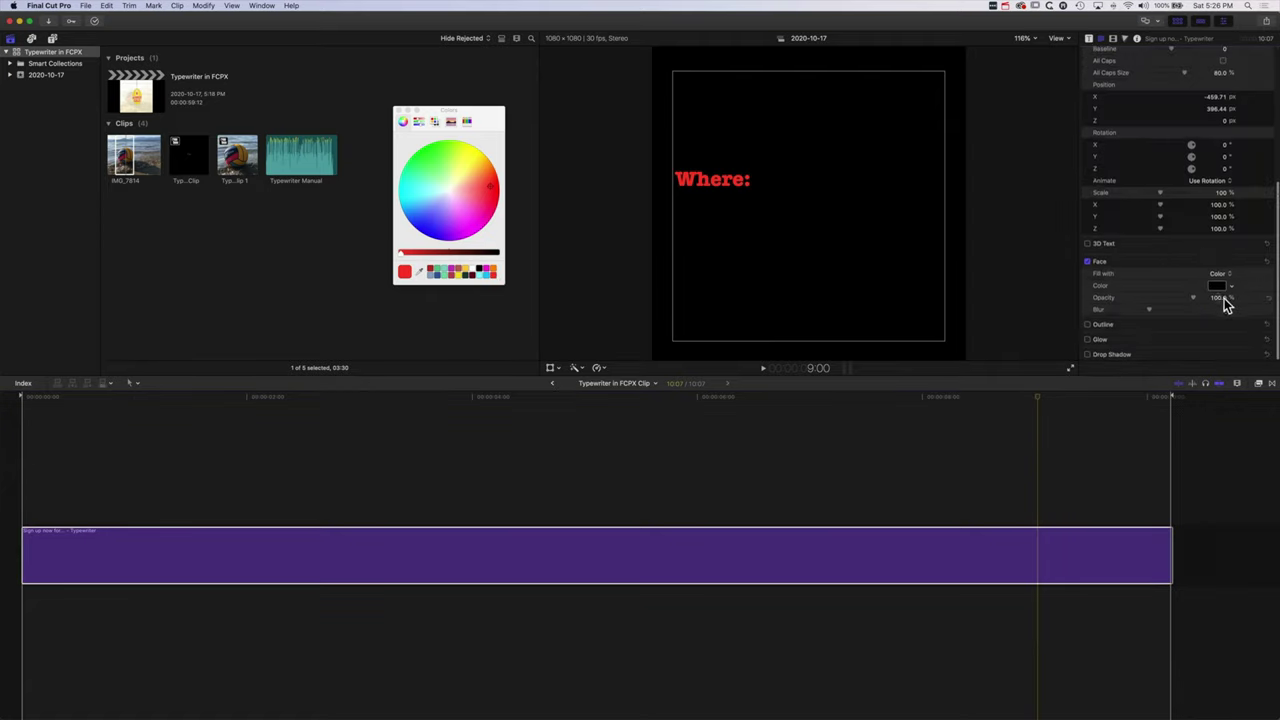
{"action": "left_click", "coordinate": [1219, 287]}
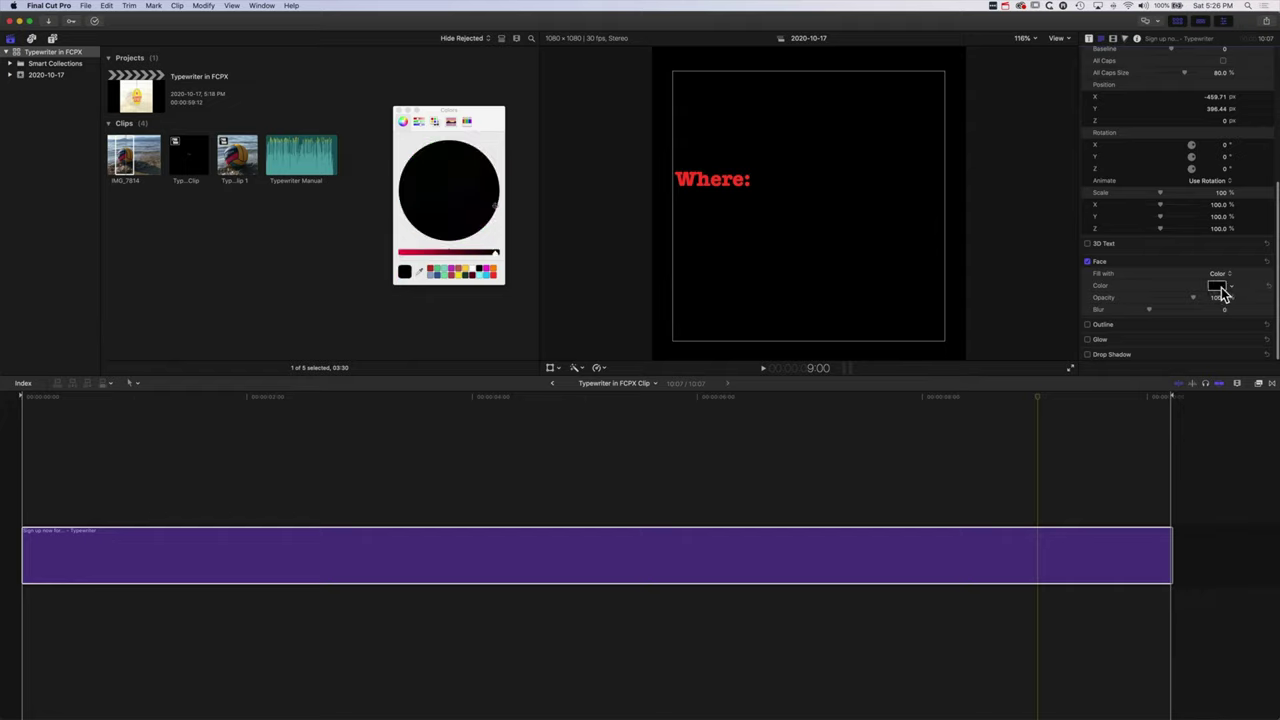
{"action": "left_click", "coordinate": [493, 273]}
{"action": "left_click", "coordinate": [1036, 395]}
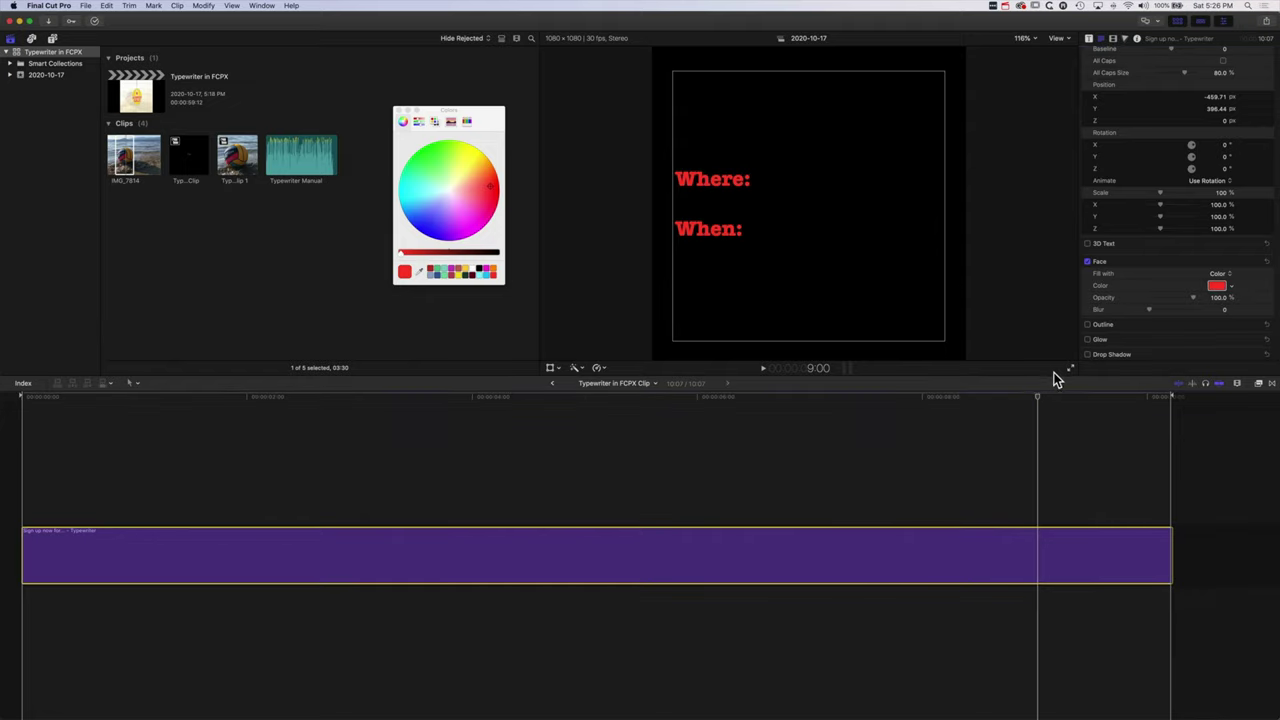
Step: Change the Face color of the "Starts:" label in the title text to red
{"action": "scroll", "coordinate": [1125, 100], "scroll_direction": "up", "scroll_amount": 5}
{"action": "left_click", "coordinate": [1101, 142]}
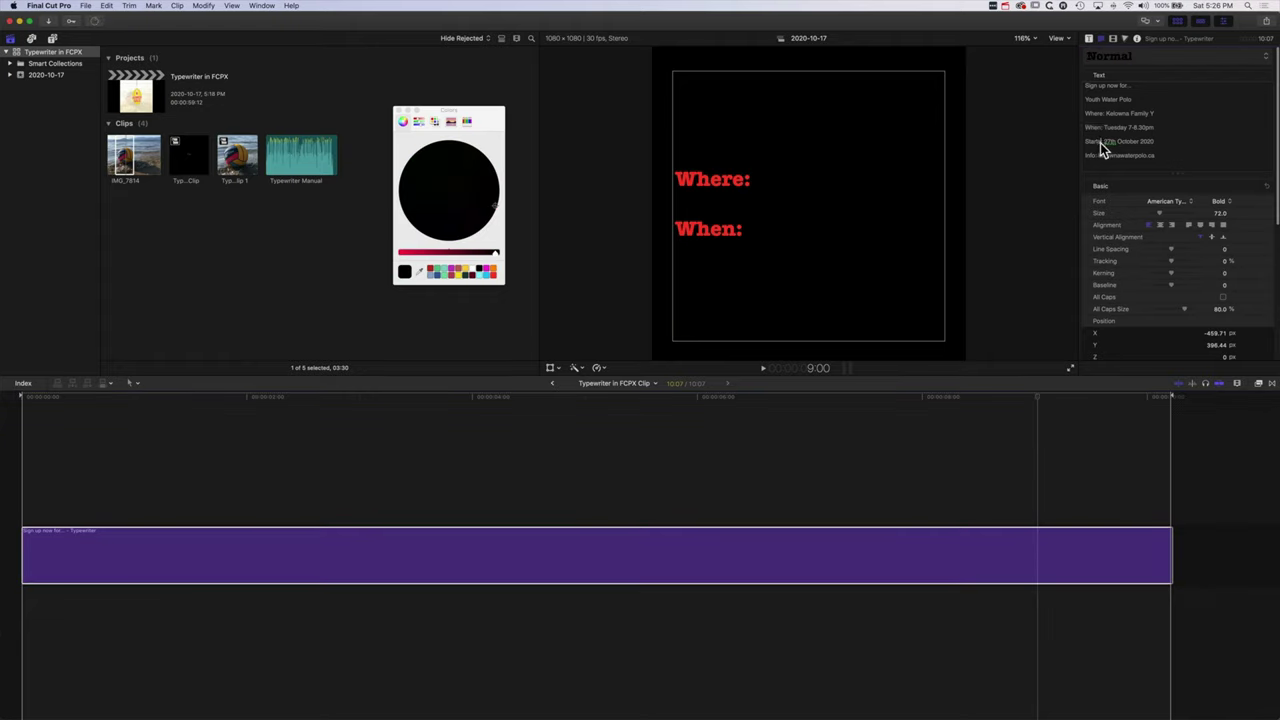
{"action": "scroll", "coordinate": [1231, 306], "scroll_direction": "down", "scroll_amount": 10}
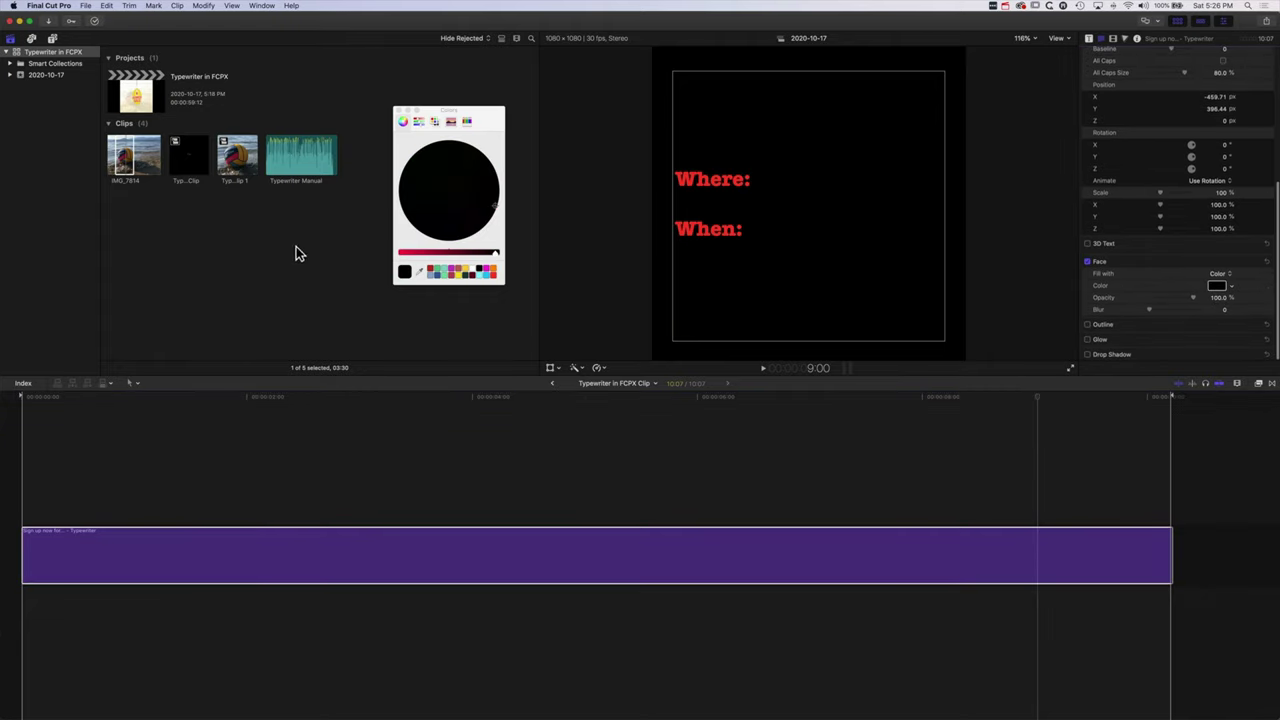
{"action": "left_click", "coordinate": [491, 272]}
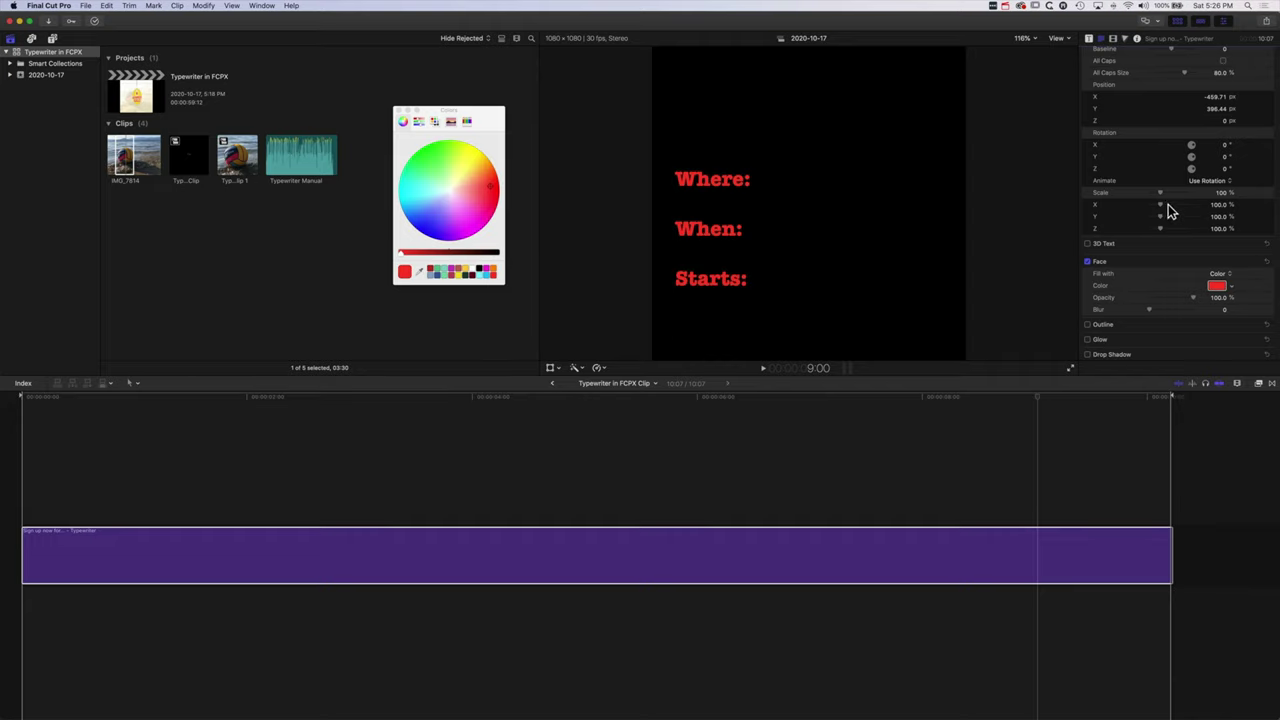
Step: Change the Face color of the "Info:" label to red and close the color picker
{"action": "scroll", "coordinate": [1153, 236], "scroll_direction": "up", "scroll_amount": 10}
{"action": "left_click", "coordinate": [1098, 156]}
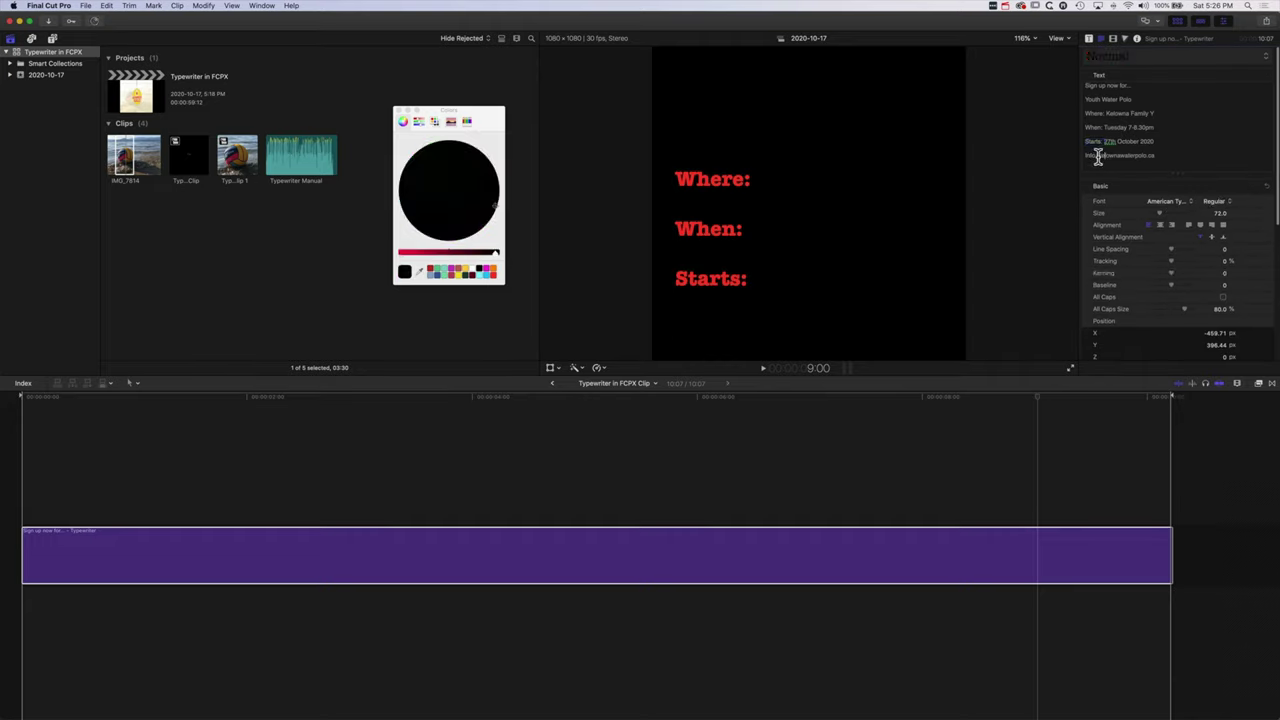
{"action": "scroll", "coordinate": [1143, 243], "scroll_direction": "down", "scroll_amount": 10}
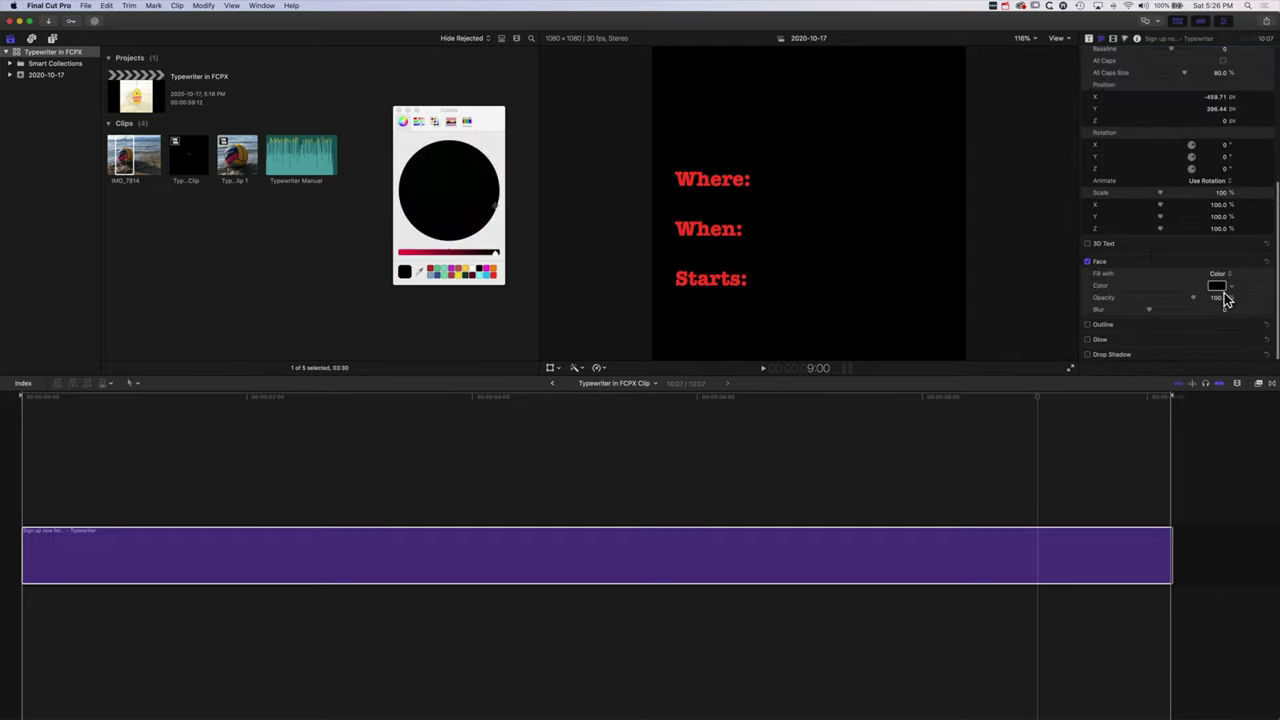
{"action": "left_click", "coordinate": [492, 274]}
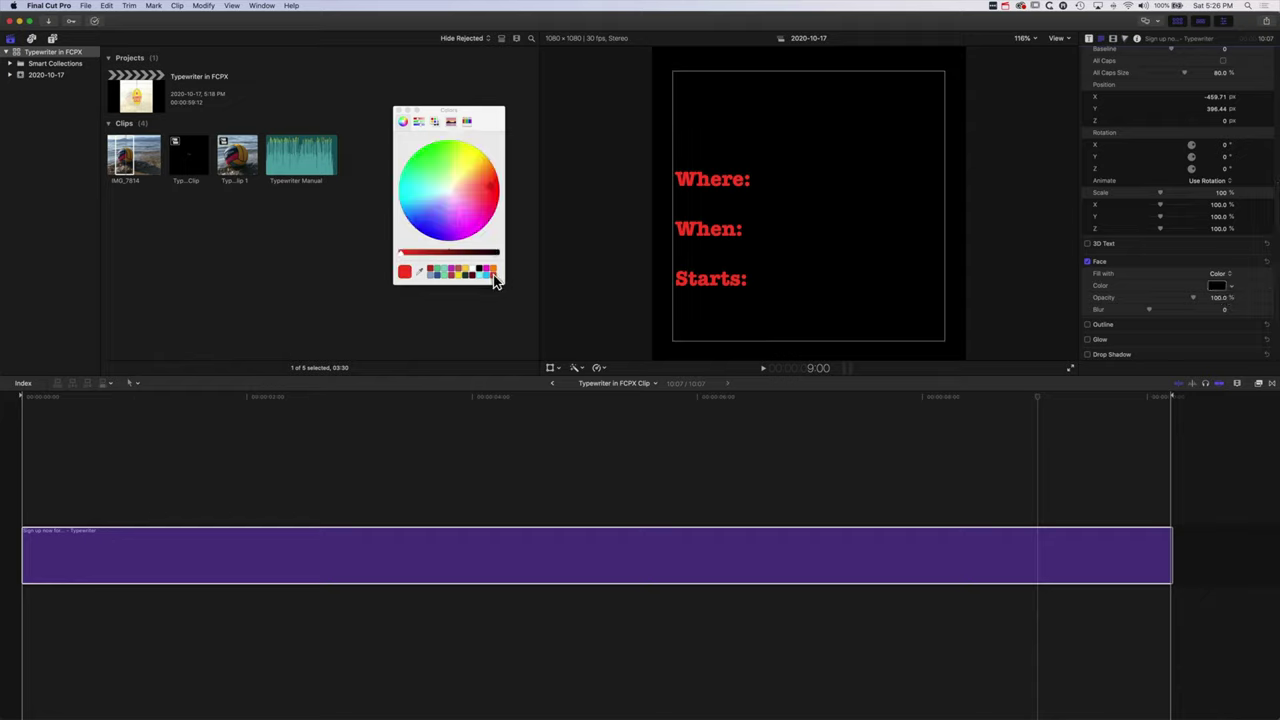
{"action": "scroll", "coordinate": [1112, 171], "scroll_direction": "up", "scroll_amount": 10}
{"action": "left_click", "coordinate": [1097, 155]}
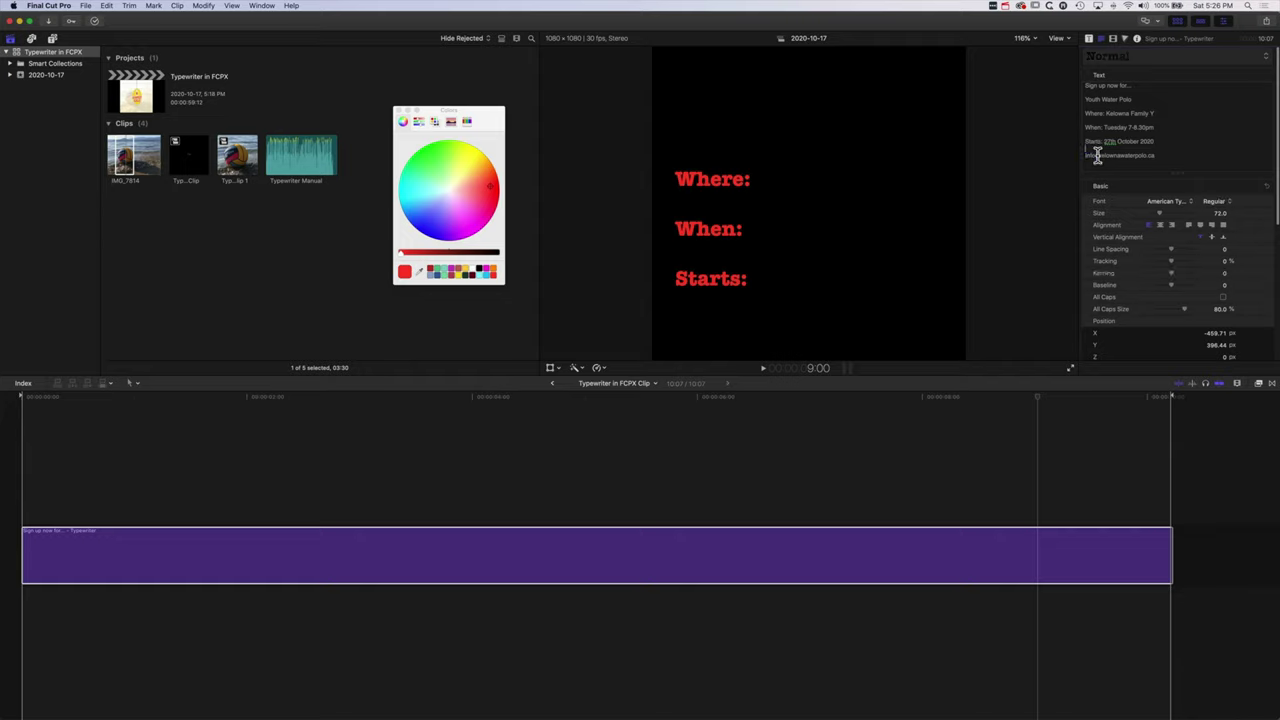
{"action": "scroll", "coordinate": [1194, 276], "scroll_direction": "down", "scroll_amount": 6}
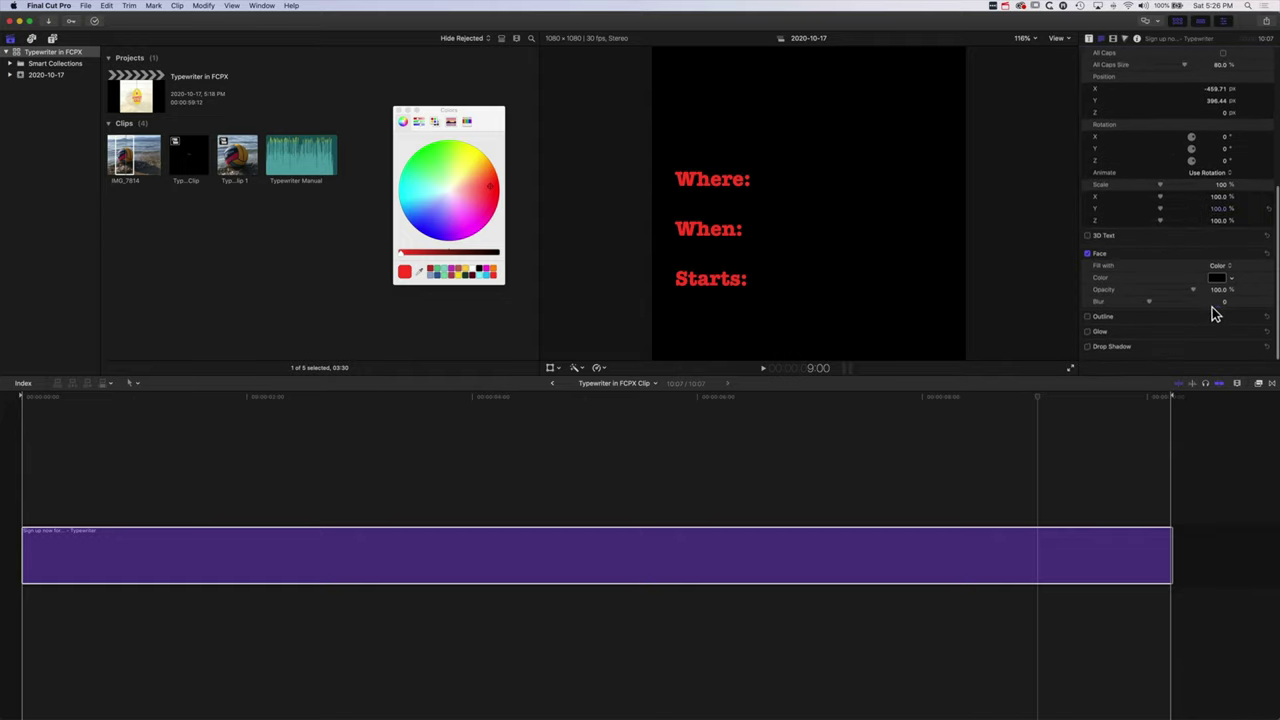
{"action": "left_click", "coordinate": [1217, 287]}
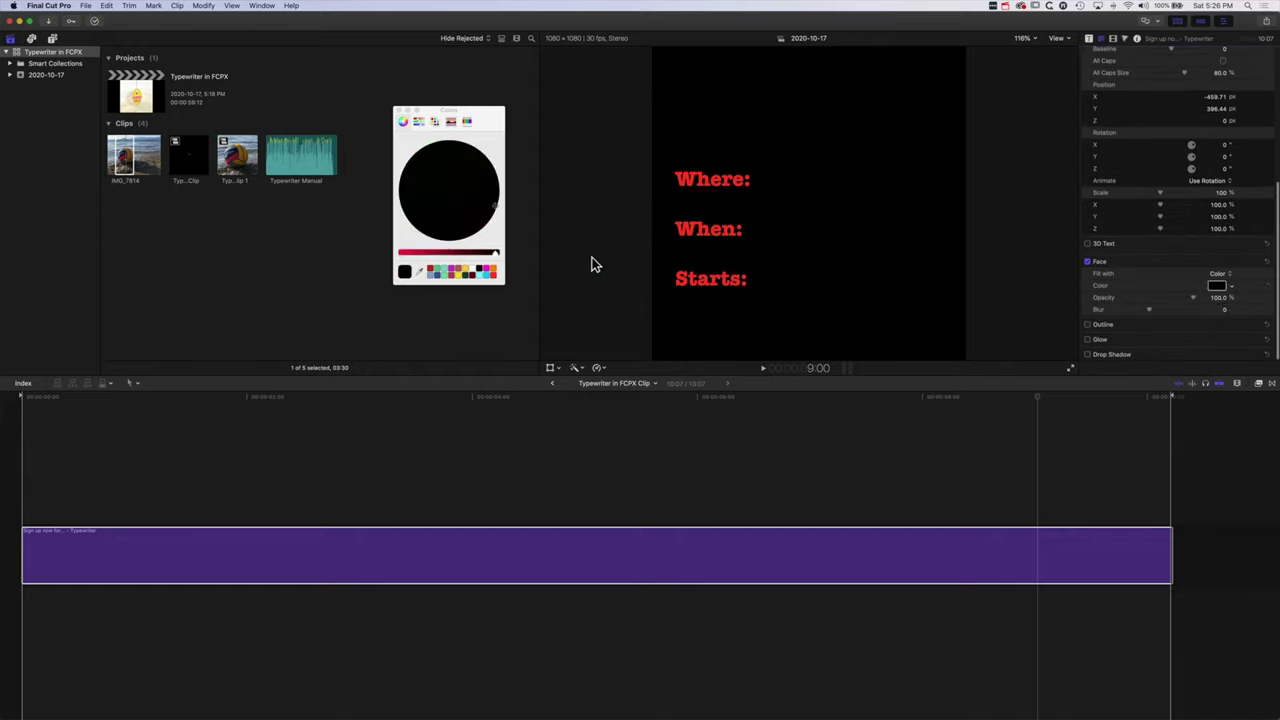
{"action": "left_click", "coordinate": [493, 274]}
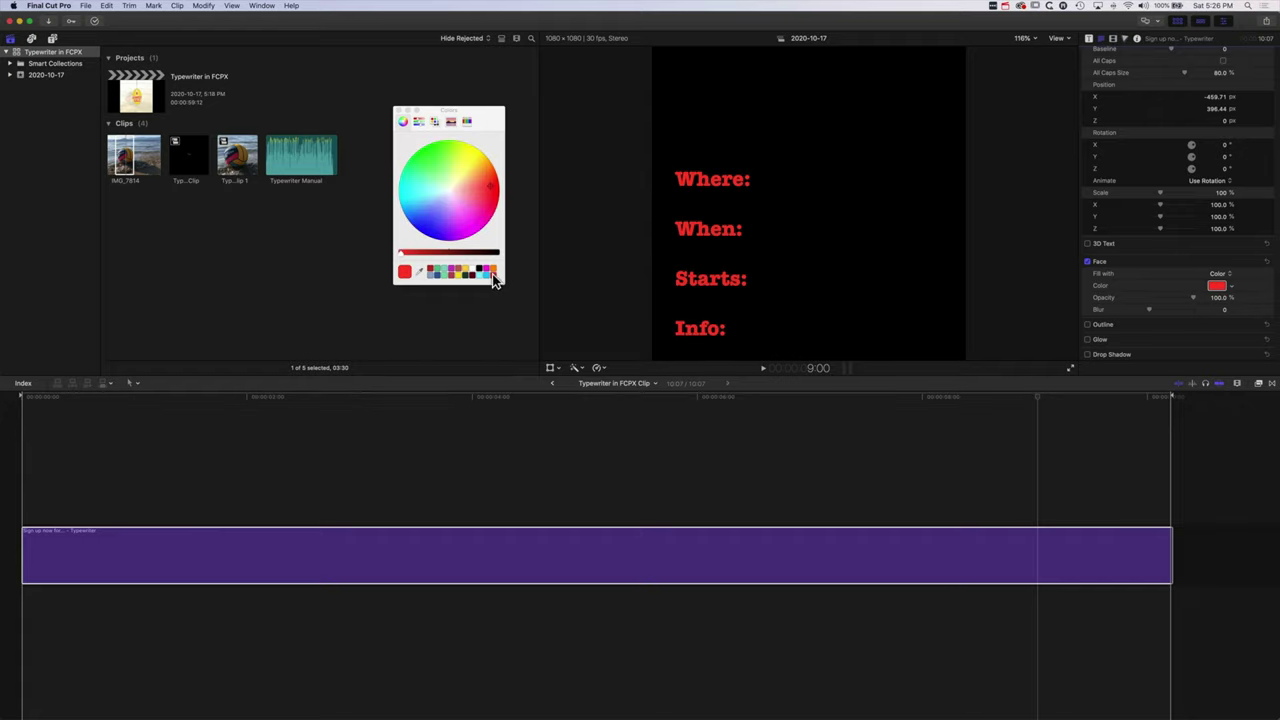
{"action": "left_click", "coordinate": [398, 112]}
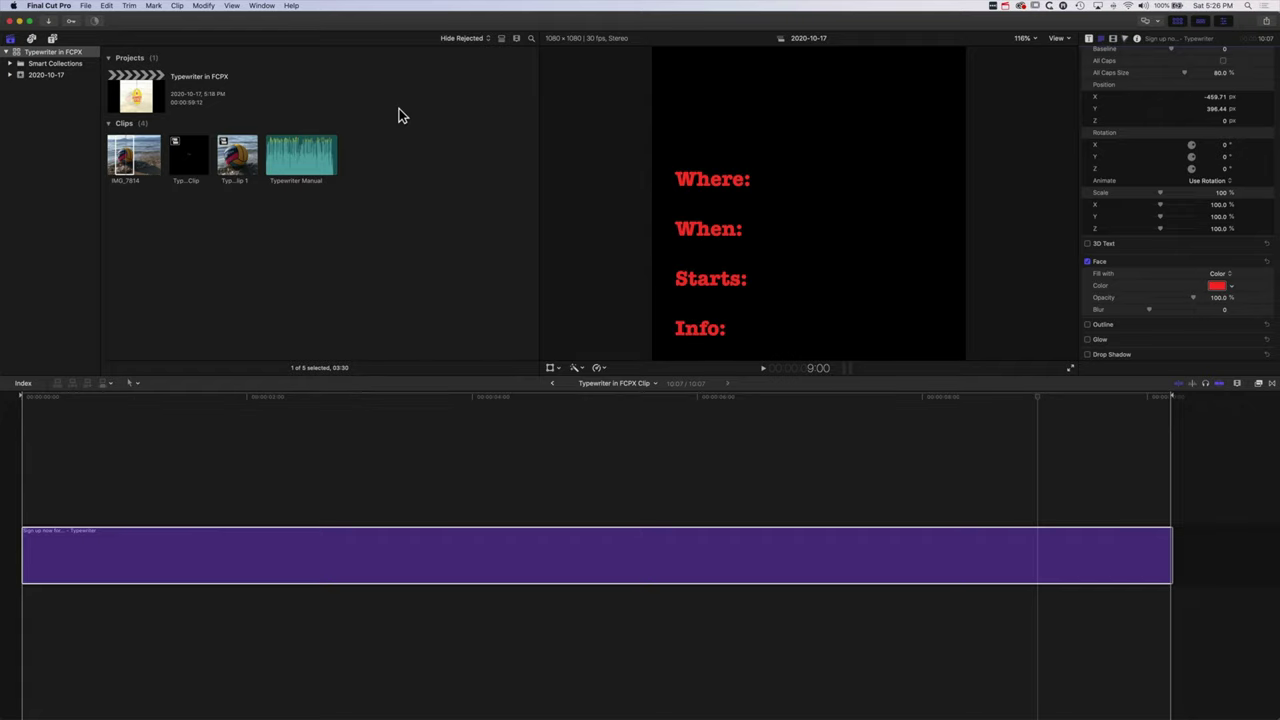
Step: Return to the Typewriter in FCPX project and play it from the beginning to check the colored labels
{"action": "left_click", "coordinate": [551, 383]}
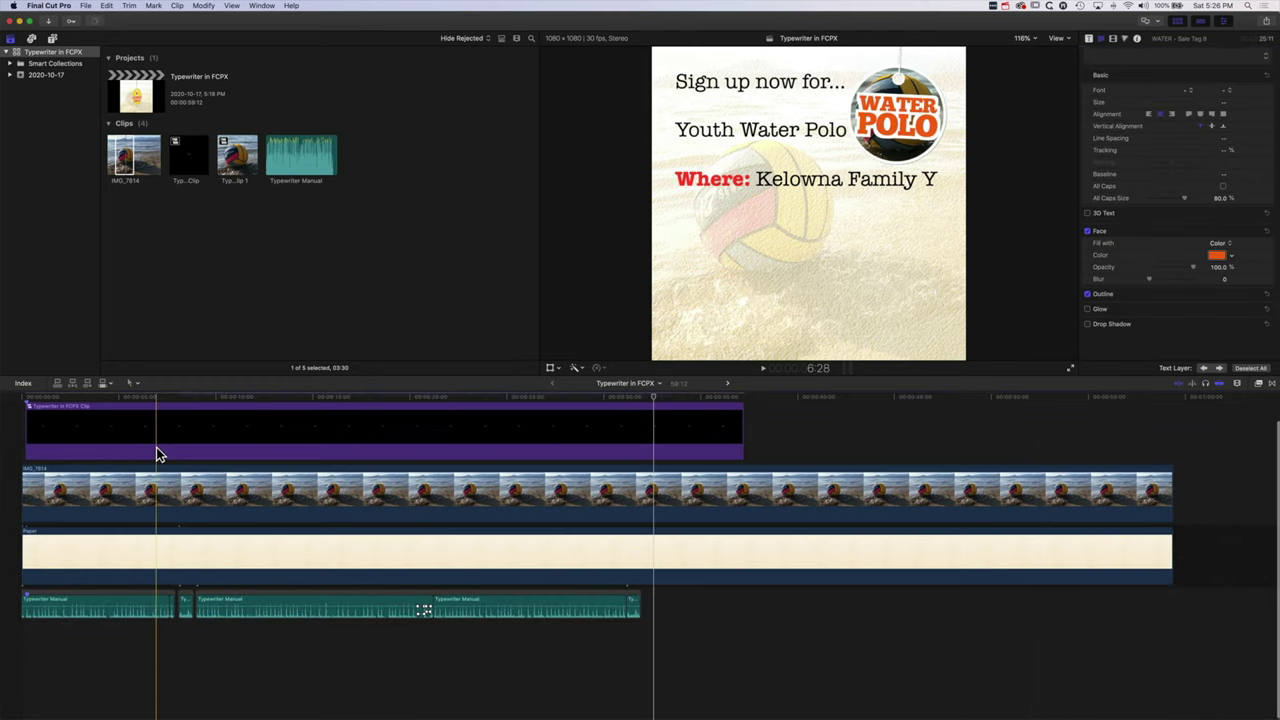
{"action": "left_click", "coordinate": [2, 403]}
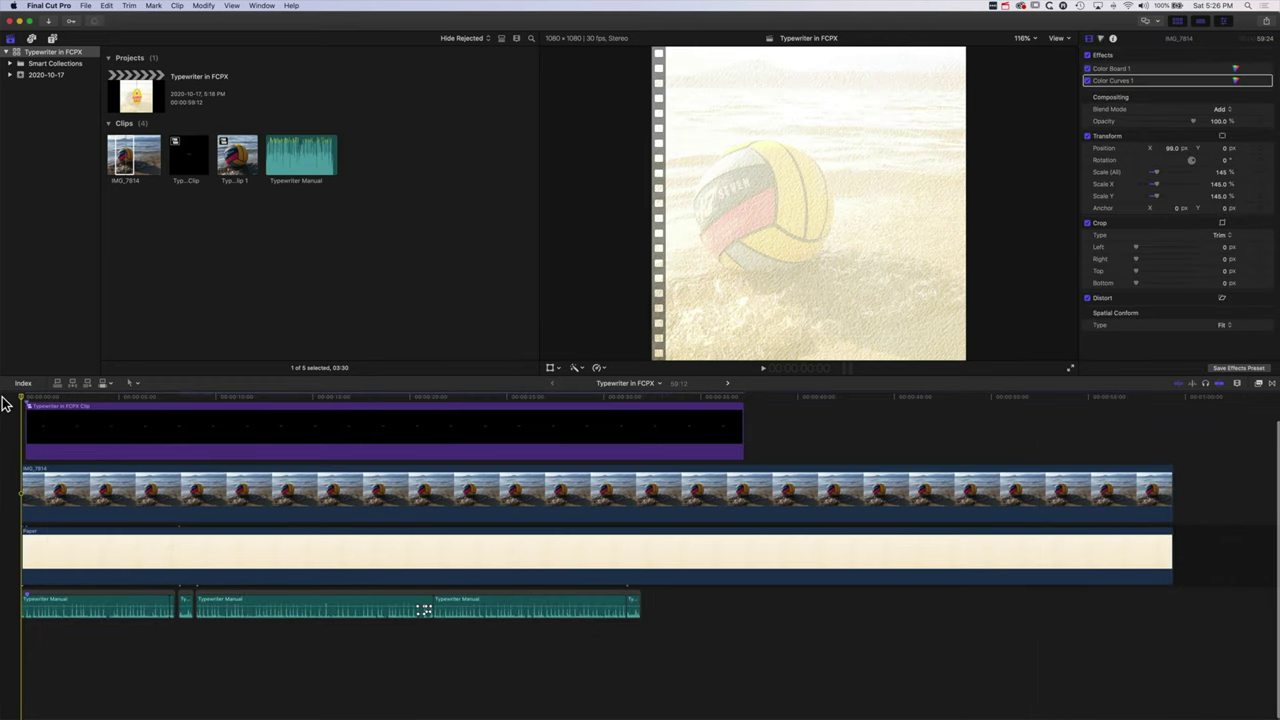
{"action": "scroll", "coordinate": [20, 400], "scroll_direction": "up", "scroll_amount": 2}
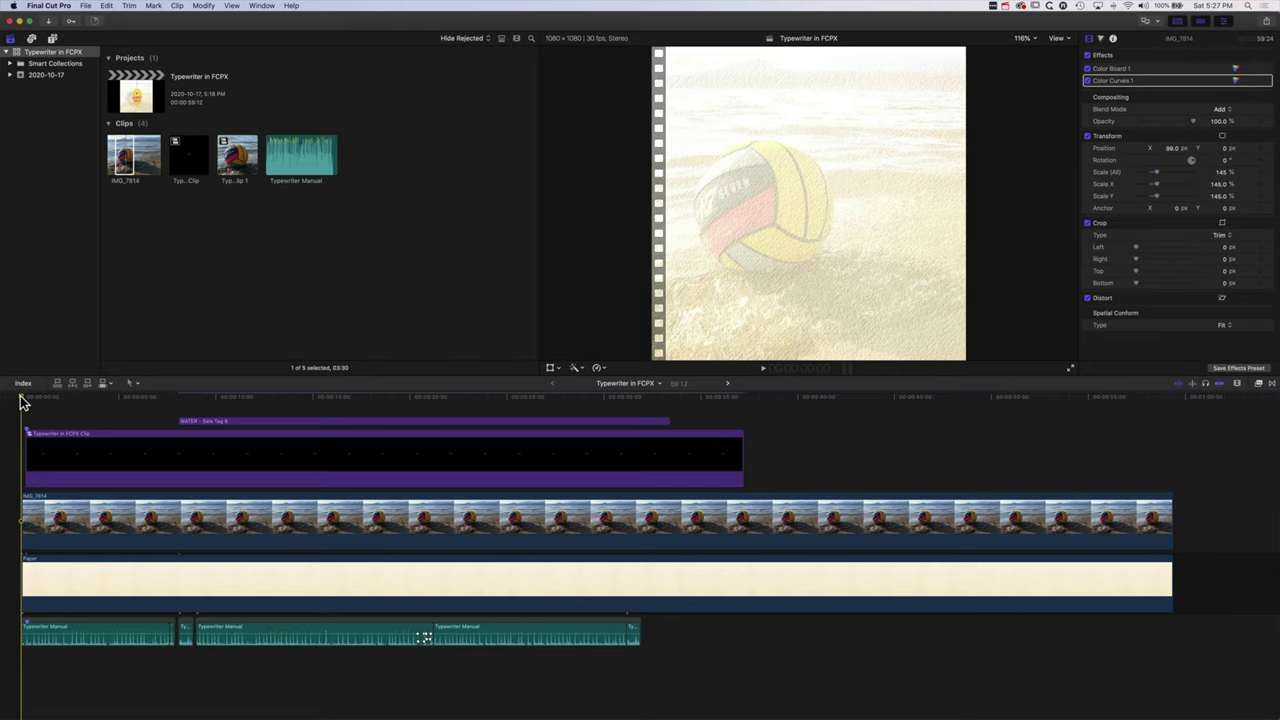
{"action": "key", "text": "space"}
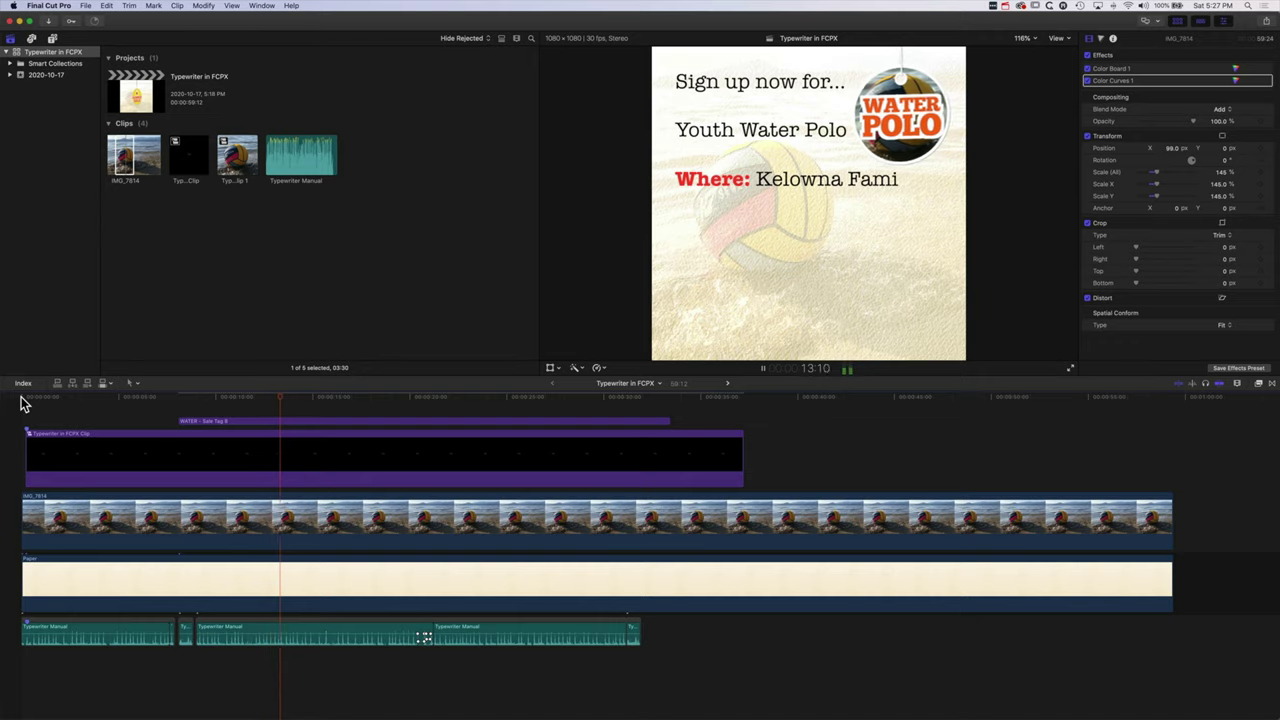
{"action": "key", "text": "space"}
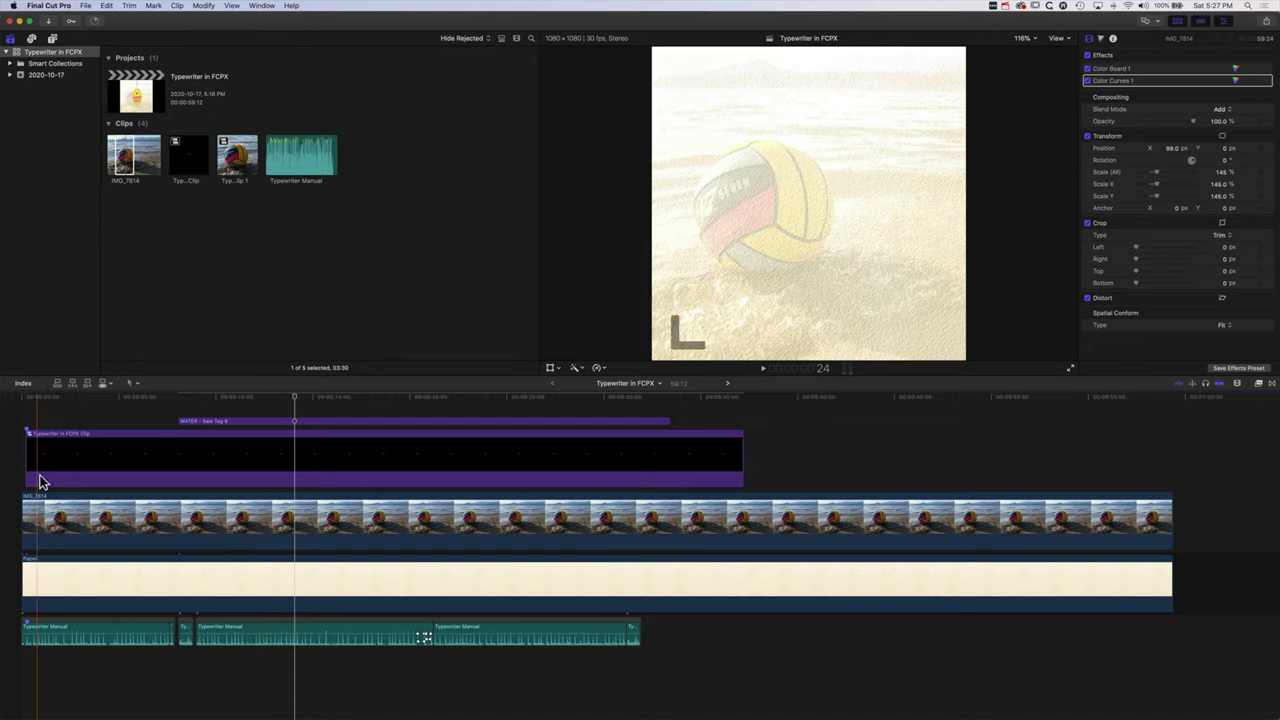
Step: Open the Typewriter in FCPX Clip compound clip and change the Face color of the title's "Youth Water Polo" line to orange
{"action": "double_click", "coordinate": [88, 451]}
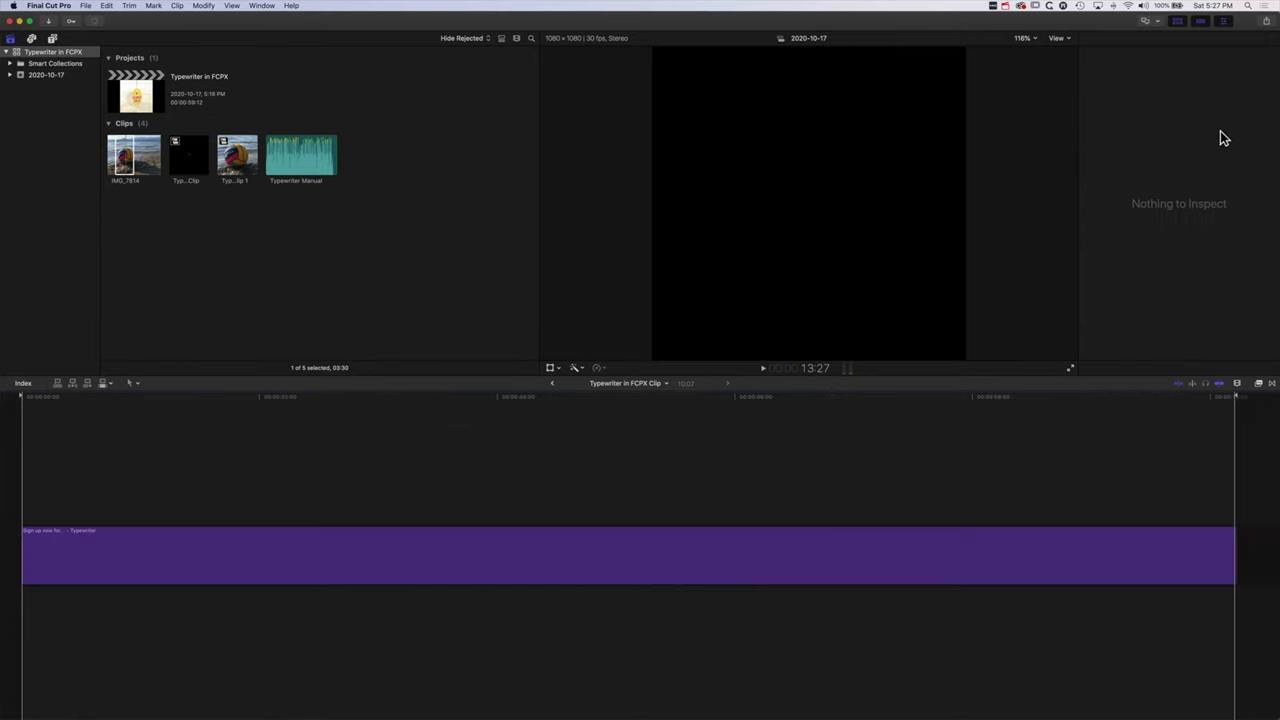
{"action": "left_click", "coordinate": [291, 543]}
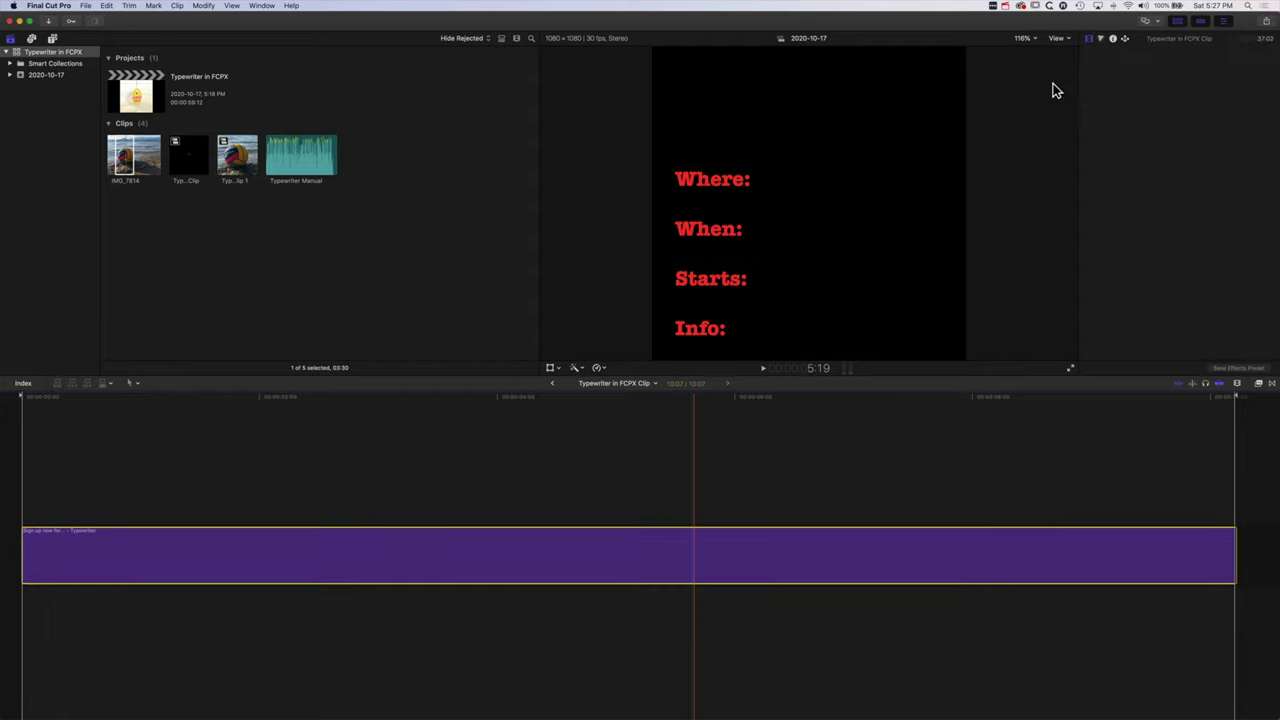
{"action": "left_click", "coordinate": [1119, 98]}
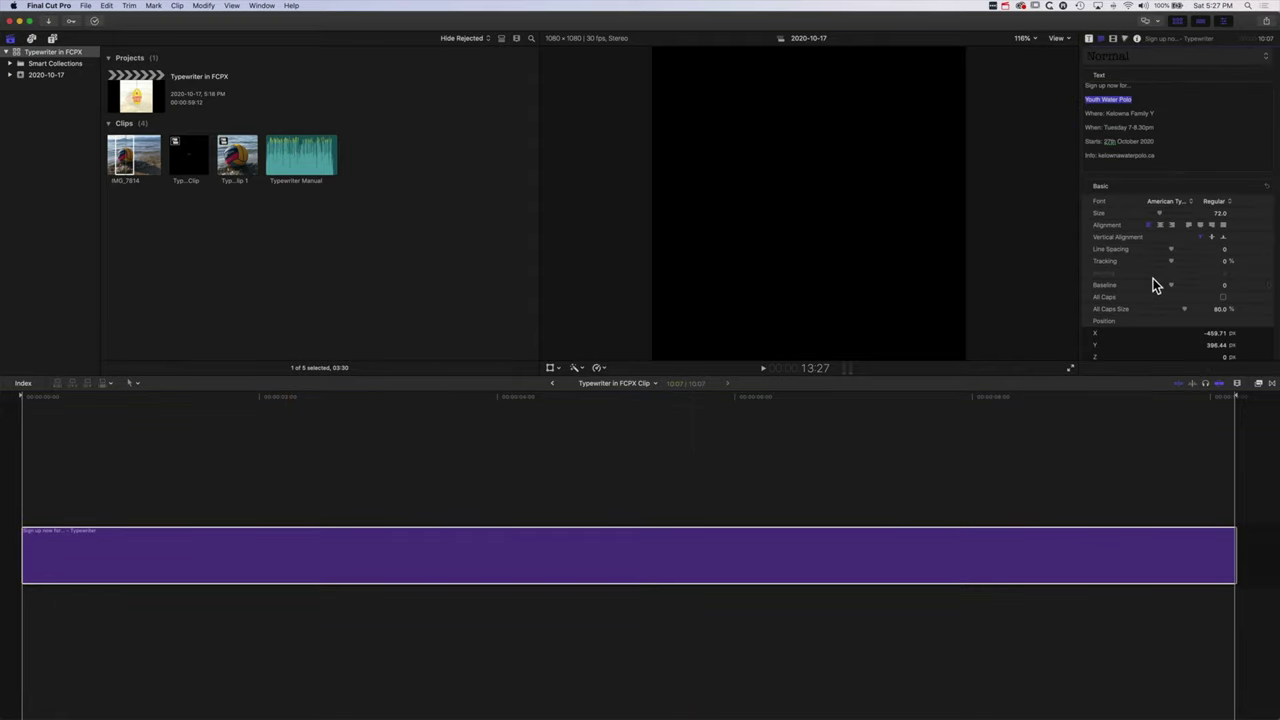
{"action": "scroll", "coordinate": [1151, 289], "scroll_direction": "down", "scroll_amount": 8}
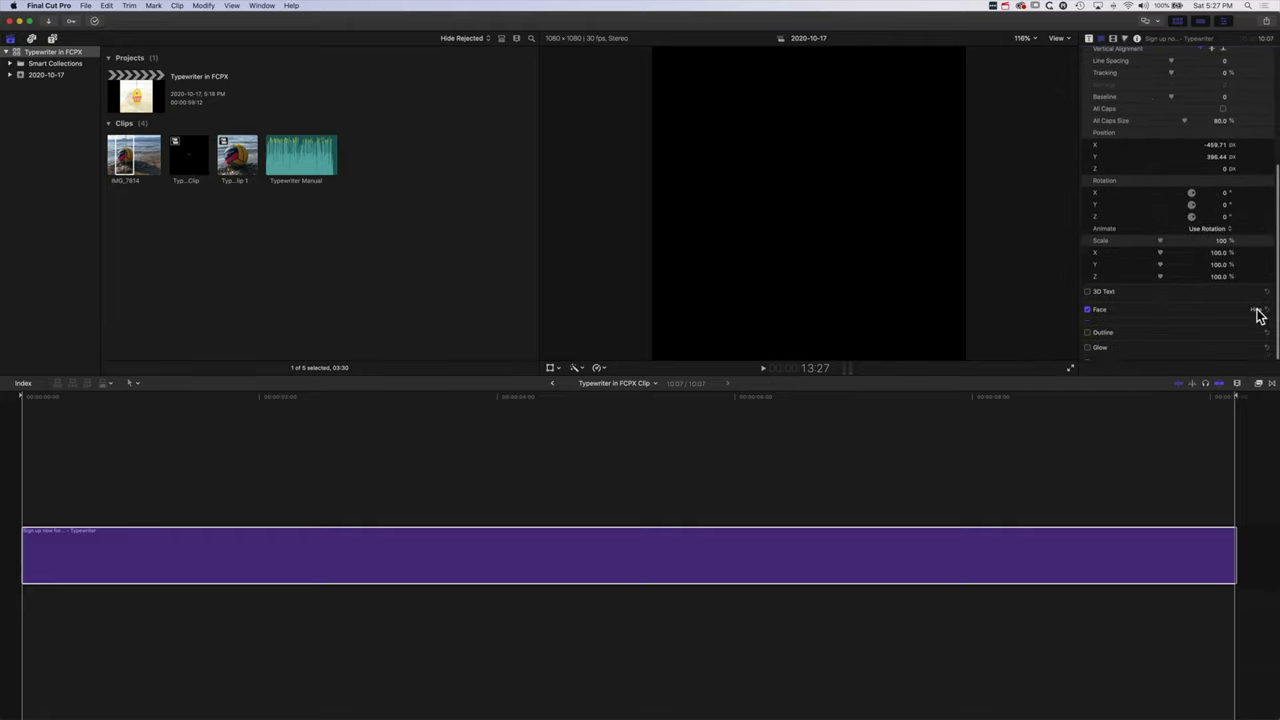
{"action": "left_click", "coordinate": [1258, 311]}
{"action": "scroll", "coordinate": [1188, 323], "scroll_direction": "down", "scroll_amount": 2}
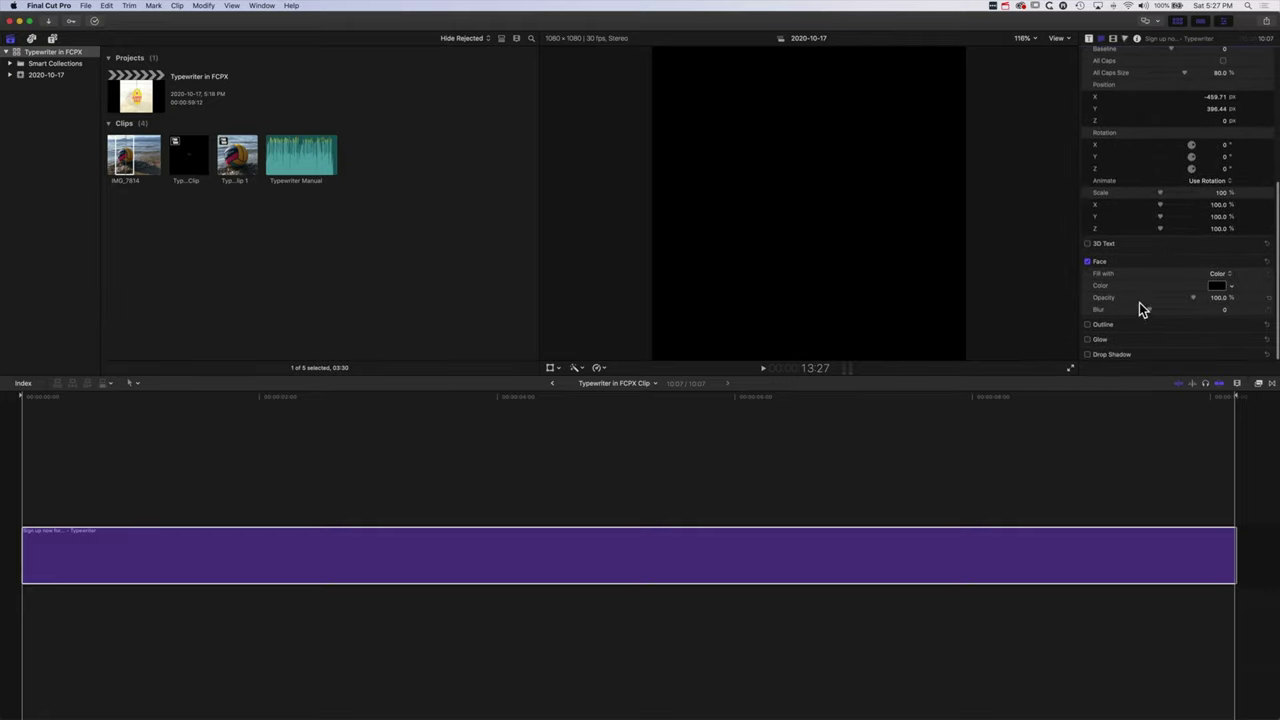
{"action": "left_click", "coordinate": [1221, 290]}
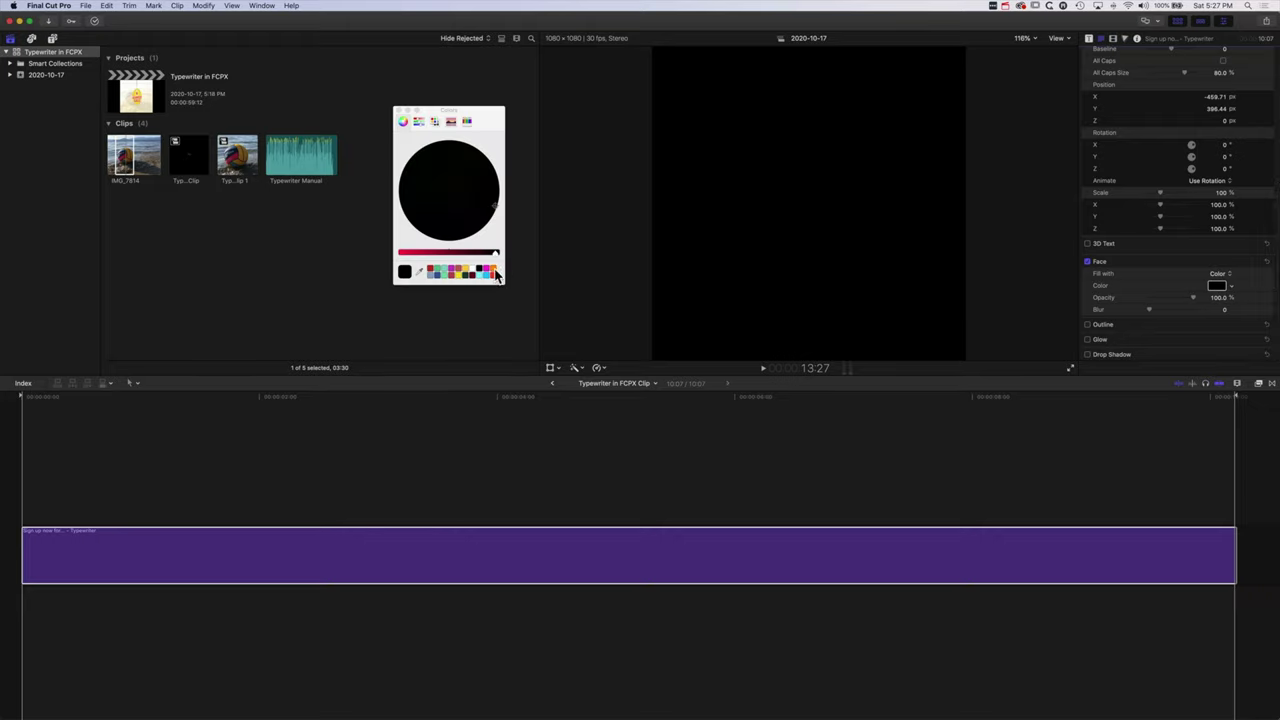
{"action": "left_click", "coordinate": [493, 272]}
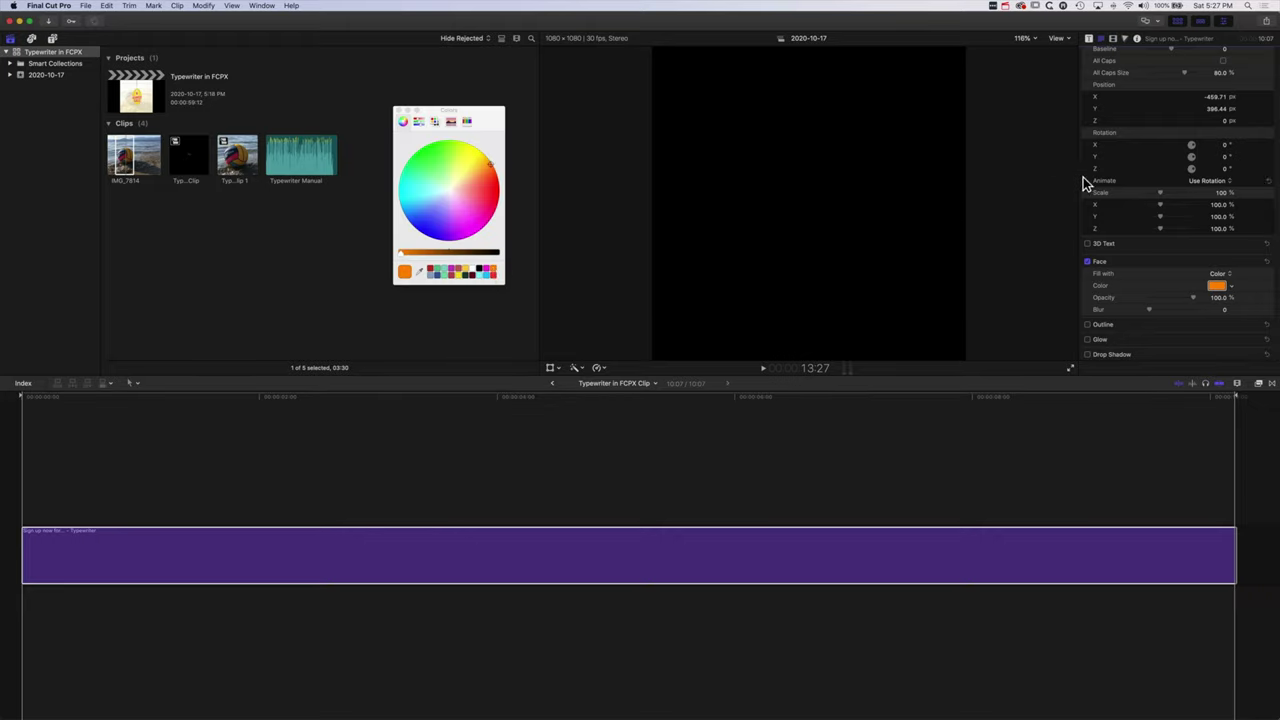
Step: Set the "Youth Water Polo" line to Bold
{"action": "scroll", "coordinate": [1087, 184], "scroll_direction": "up", "scroll_amount": 5}
{"action": "left_click", "coordinate": [1214, 202]}
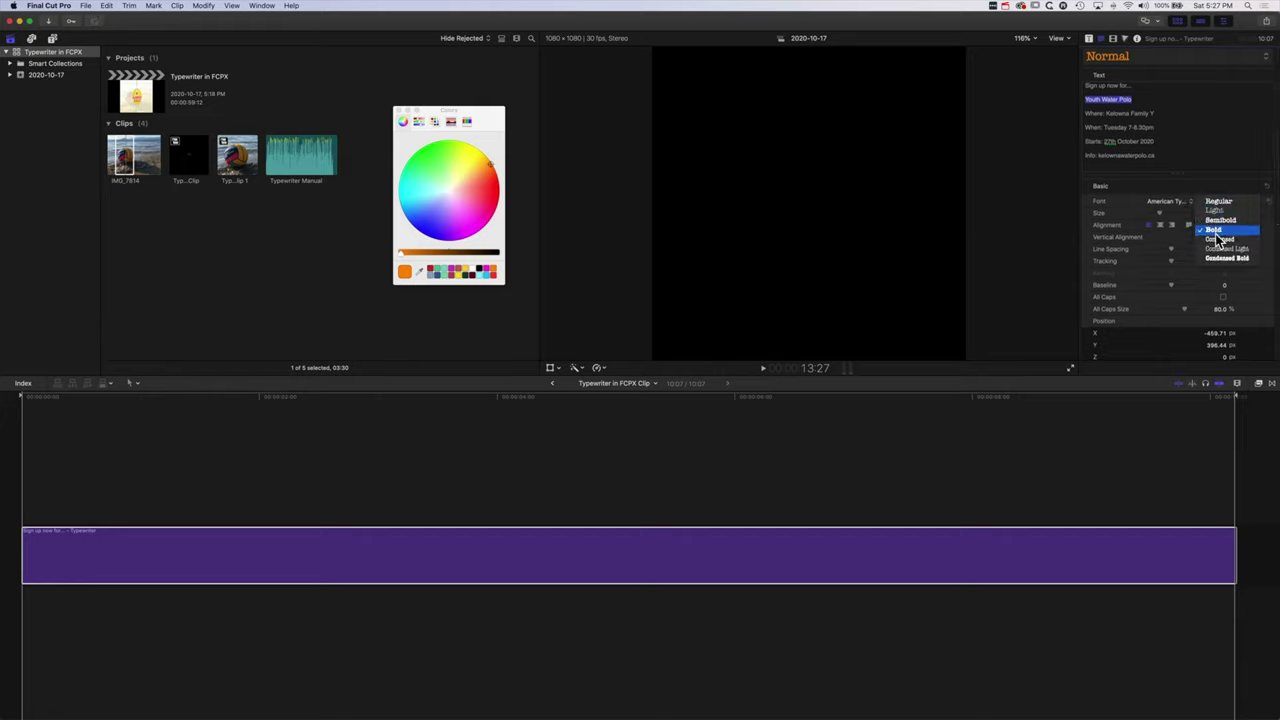
{"action": "left_click", "coordinate": [1216, 231]}
Step: Enable the Outline for the "Youth Water Polo" line and show its outline settings
{"action": "scroll", "coordinate": [1126, 268], "scroll_direction": "down", "scroll_amount": 5}
{"action": "left_click", "coordinate": [1087, 326]}
{"action": "left_click", "coordinate": [894, 399]}
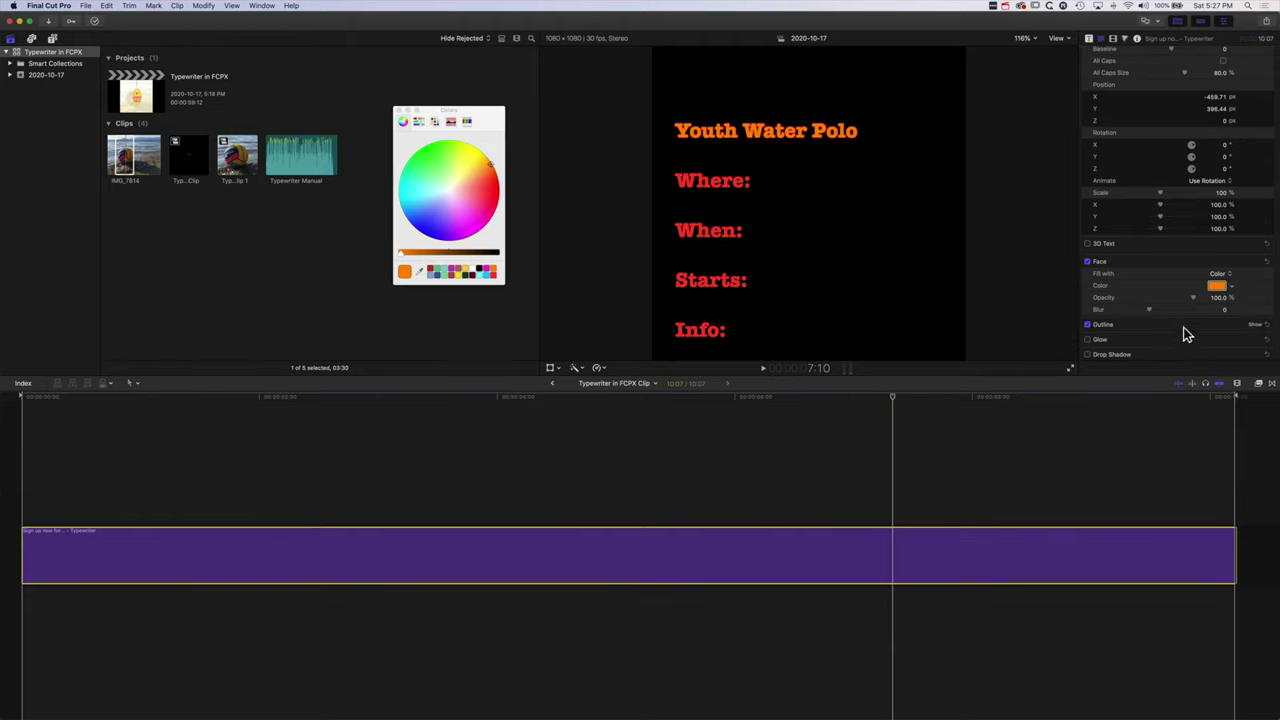
{"action": "left_click", "coordinate": [1252, 326]}
{"action": "scroll", "coordinate": [1232, 337], "scroll_direction": "down", "scroll_amount": 2}
{"action": "scroll", "coordinate": [1232, 337], "scroll_direction": "down", "scroll_amount": 1}
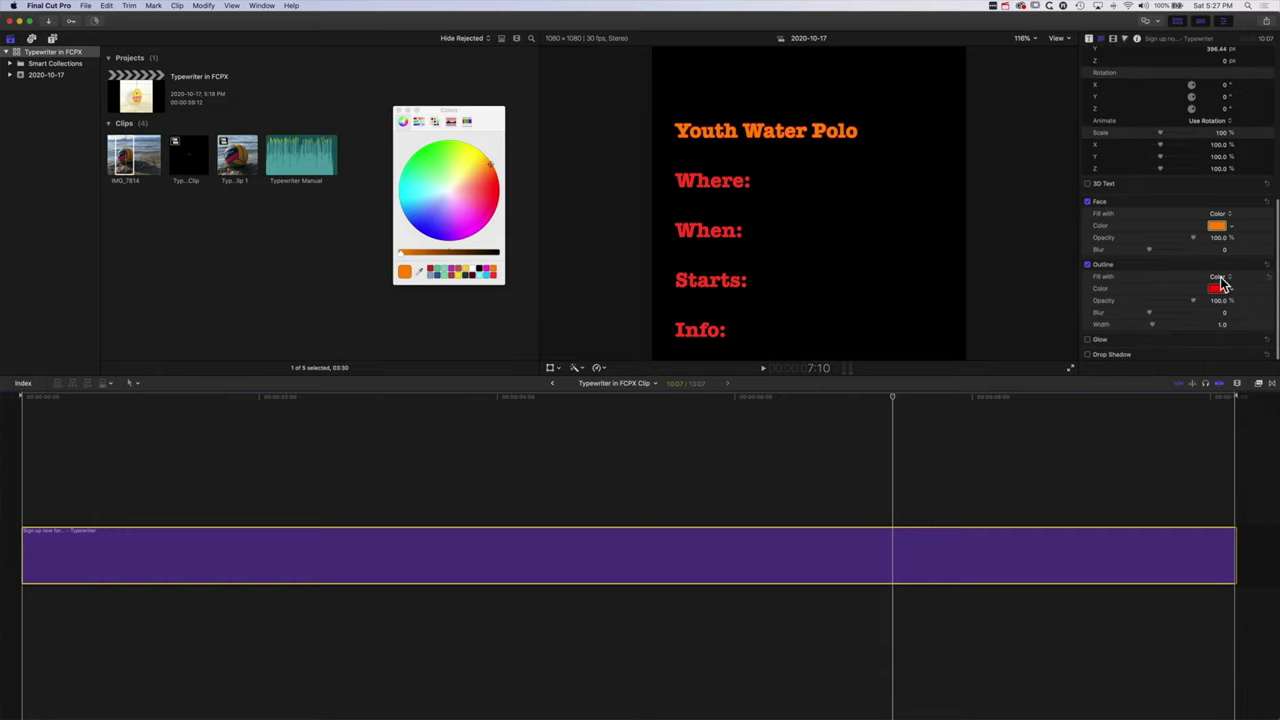
Step: Set the "Youth Water Polo" outline color to white and its width to 2.0, and close the color picker
{"action": "left_click", "coordinate": [1218, 289]}
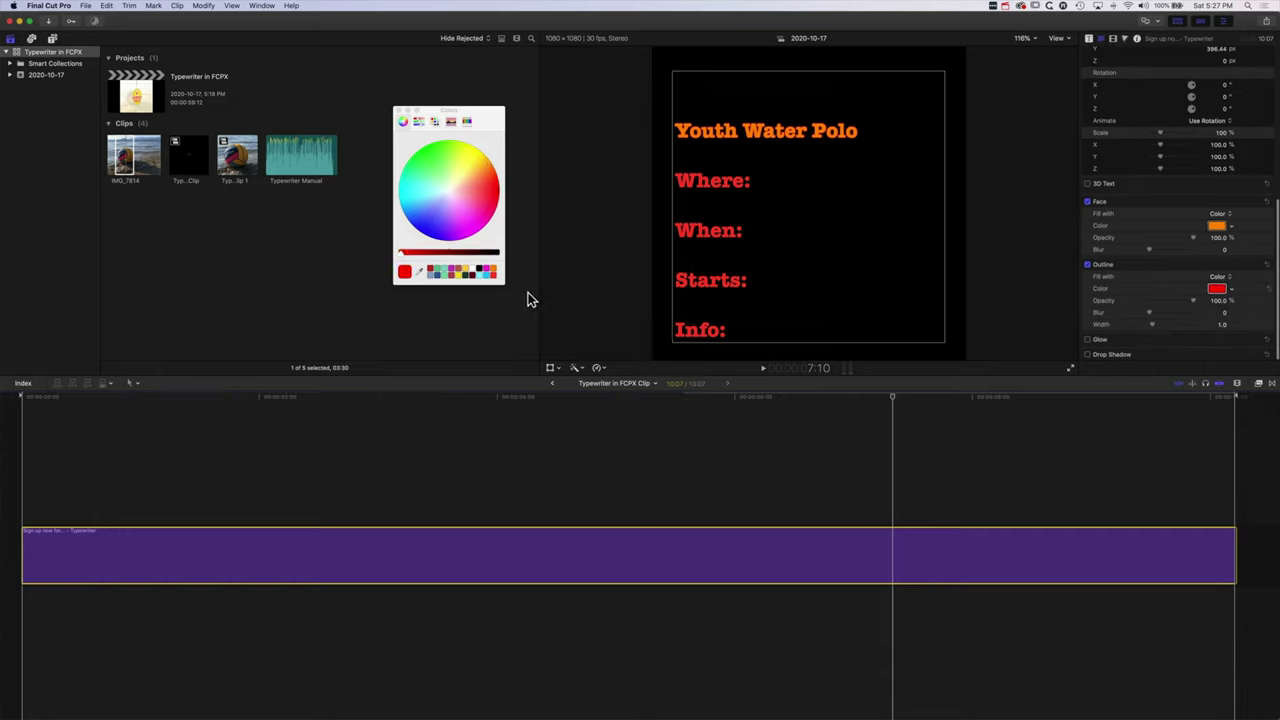
{"action": "left_click", "coordinate": [476, 274]}
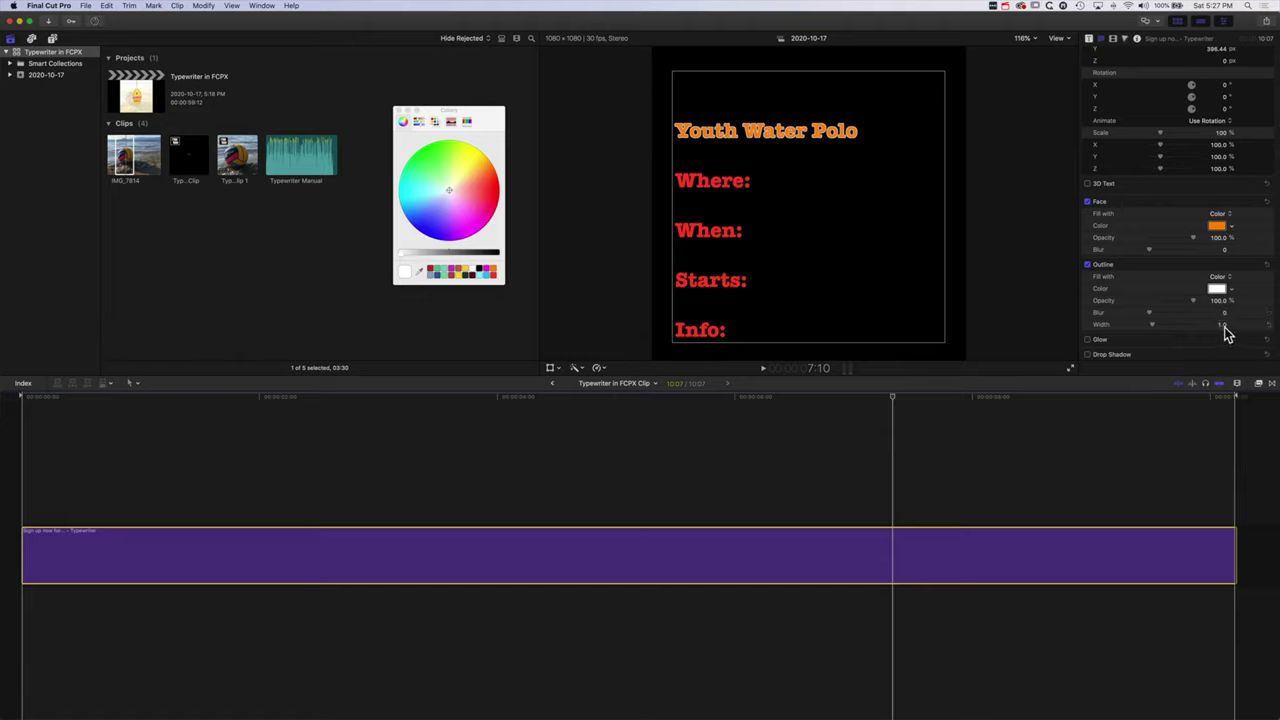
{"action": "left_click_drag", "start_coordinate": [1225, 328], "coordinate": [1225, 314]}
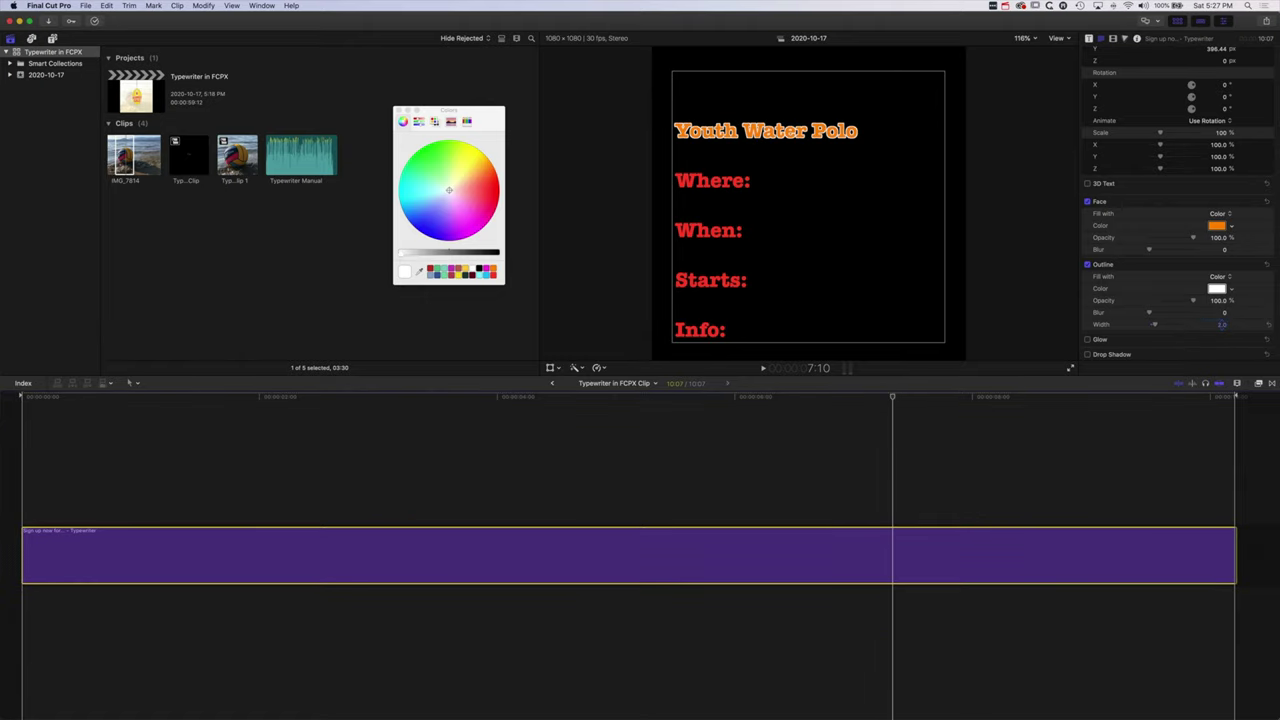
{"action": "left_click", "coordinate": [397, 112]}
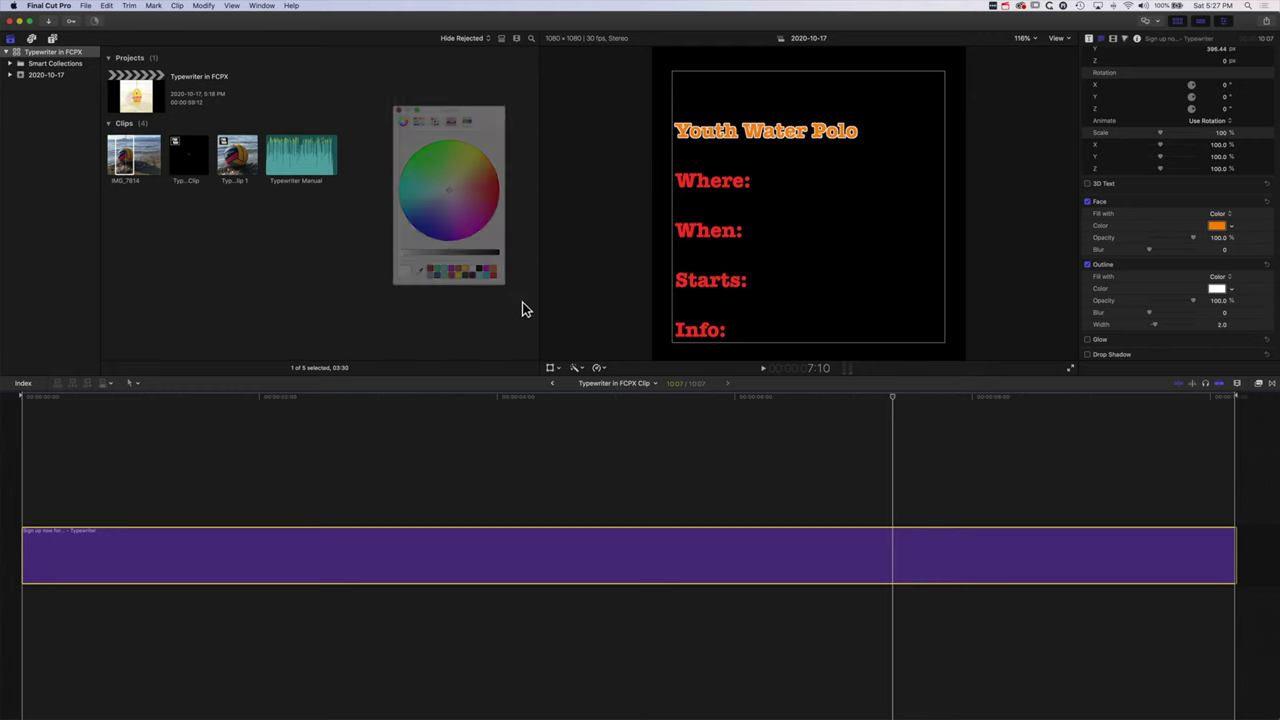
Step: Return to the Typewriter in FCPX project and play it from the beginning to check the outlined line
{"action": "left_click", "coordinate": [551, 383]}
{"action": "left_click", "coordinate": [200, 407]}
{"action": "key", "text": "Home"}
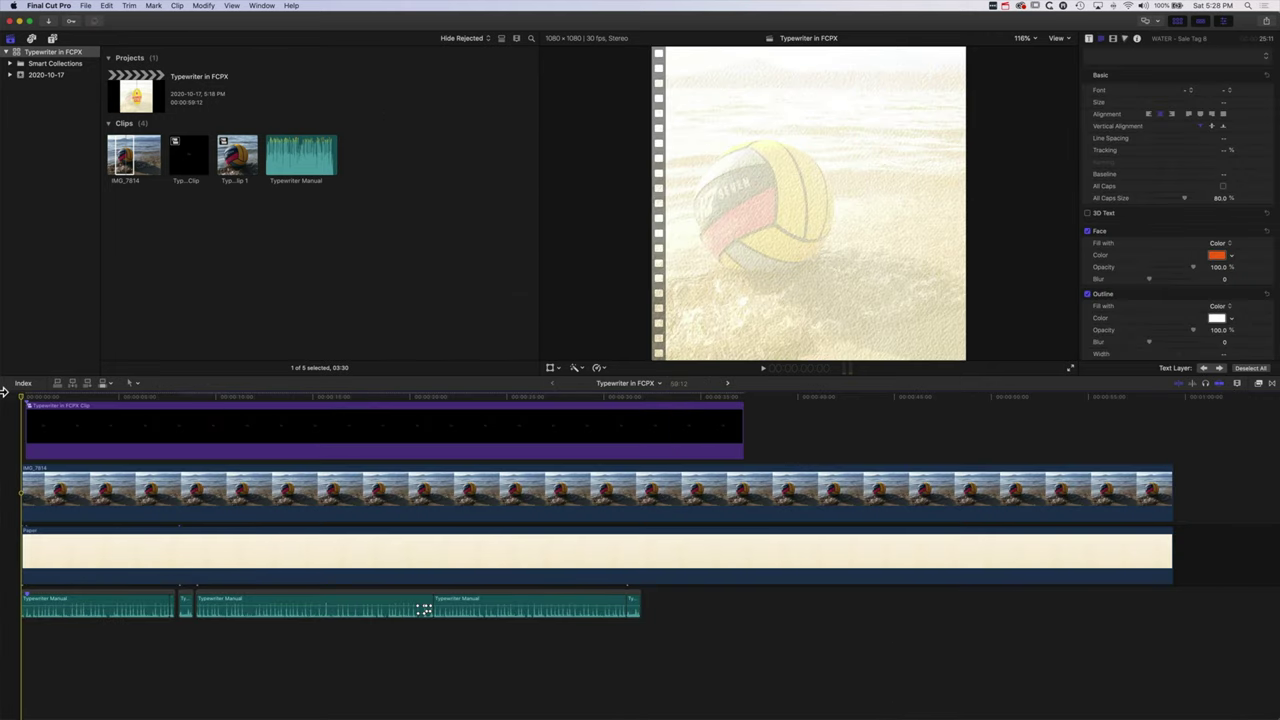
{"action": "key", "text": "space"}
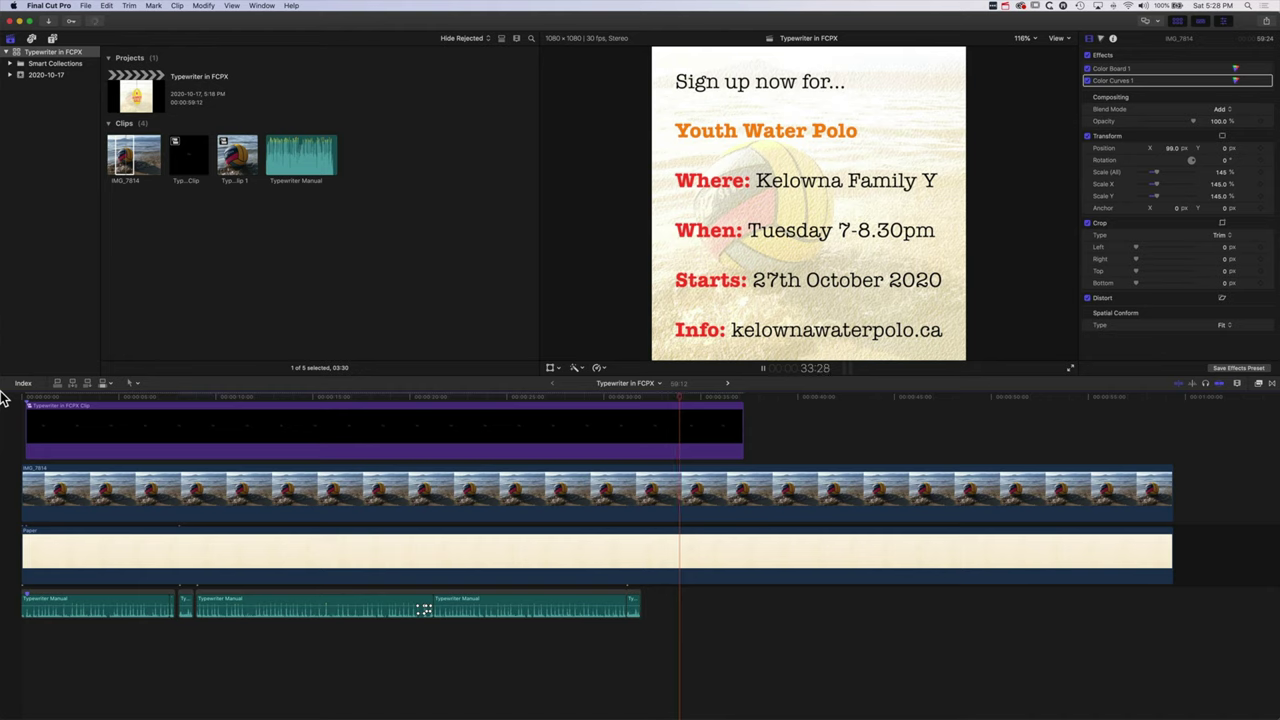
{"action": "key", "text": "space"}
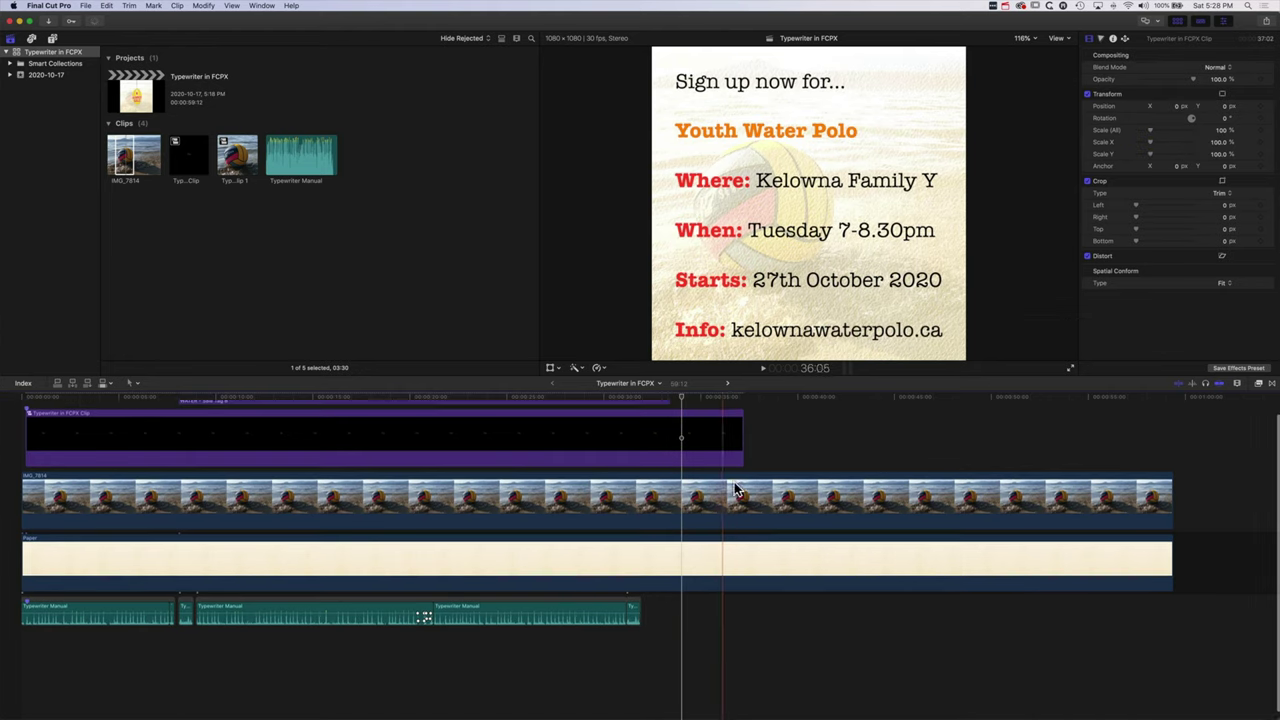
Step: Extend the WATER - Sale Tag 8 title to the end of the typewriter compound clip and set its Overall Position X to 31.8 px
{"action": "scroll", "coordinate": [600, 480], "scroll_direction": "up", "scroll_amount": 2}
{"action": "left_click_drag", "start_coordinate": [668, 425], "coordinate": [744, 424]}
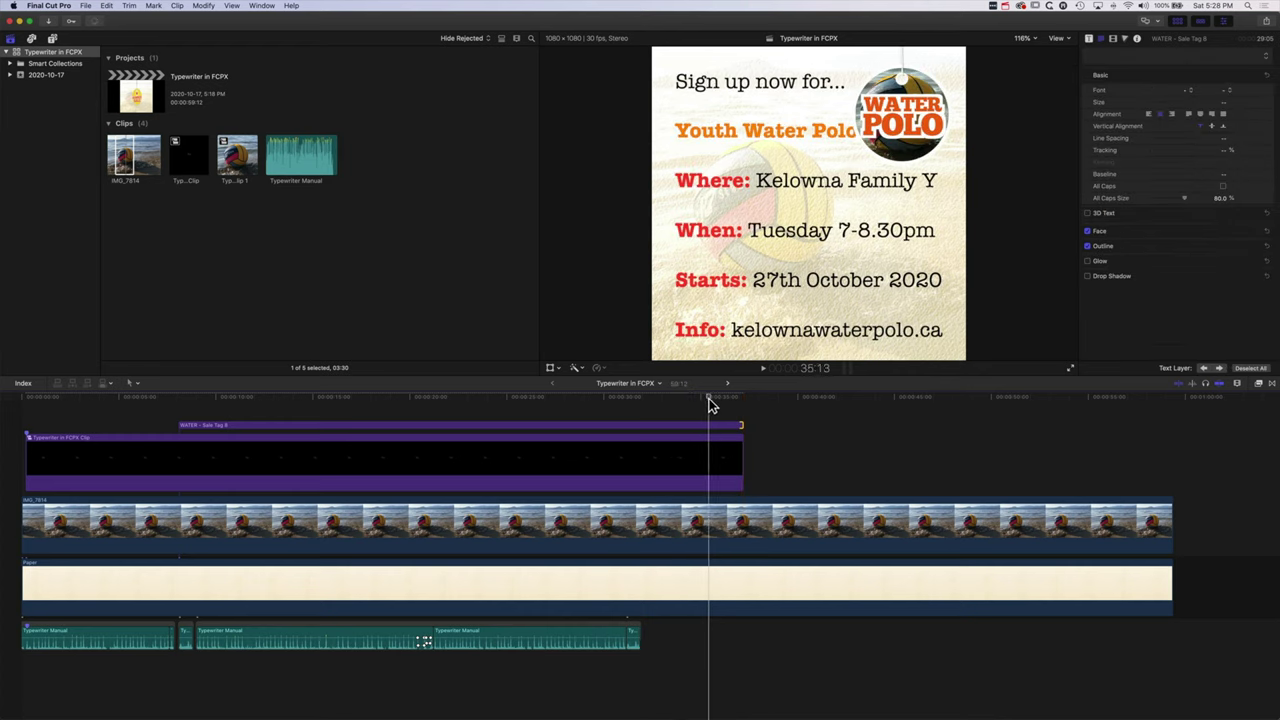
{"action": "left_click", "coordinate": [675, 427]}
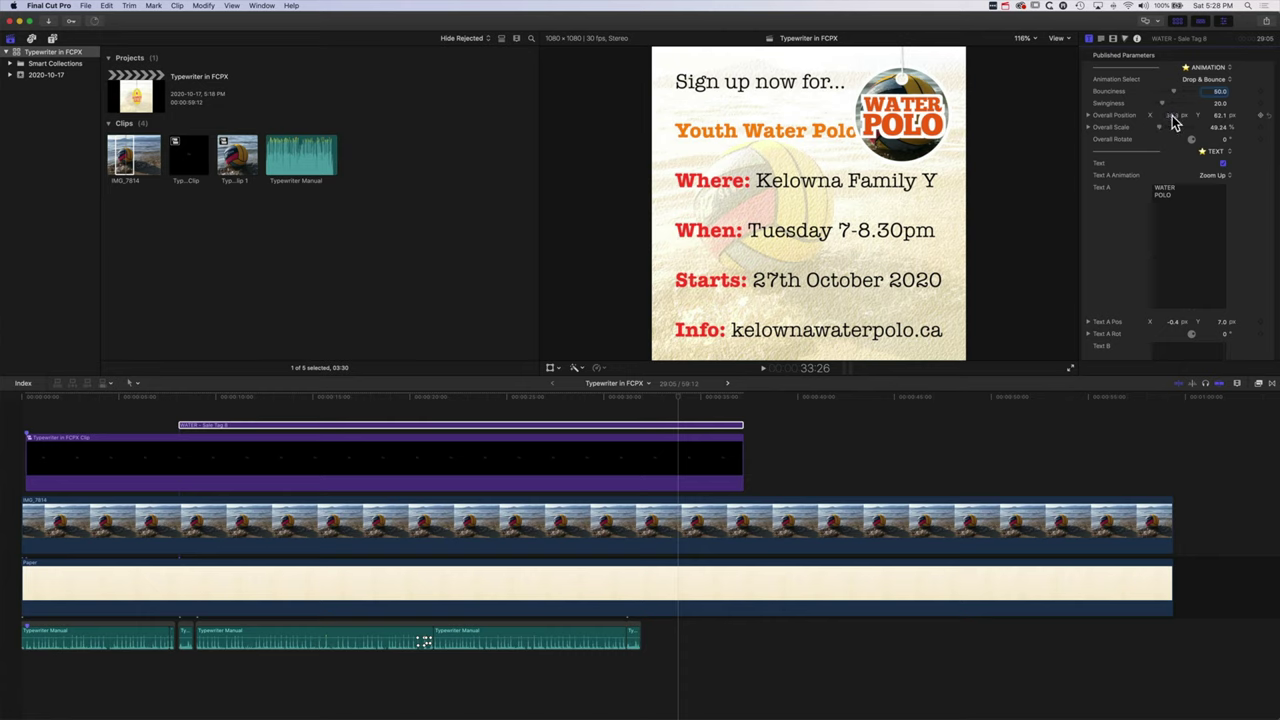
{"action": "left_click_drag", "start_coordinate": [1172, 115], "coordinate": [1194, 115]}
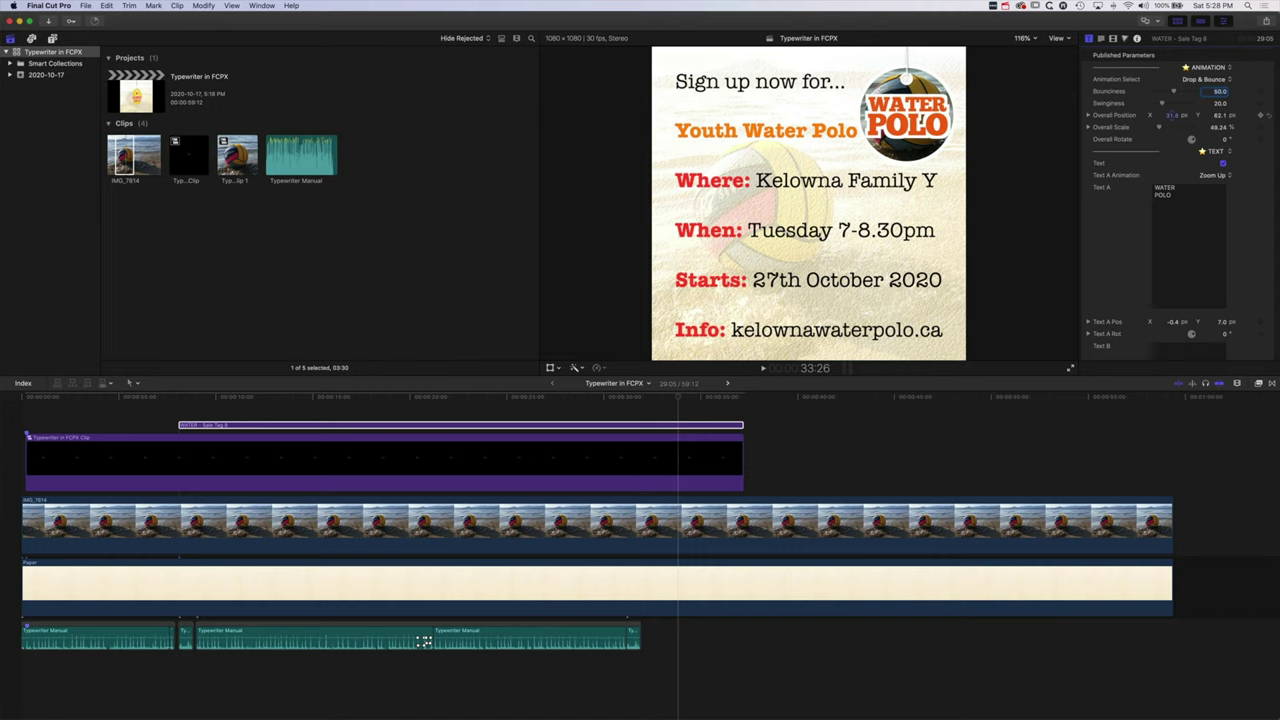
Step: Mark the end of the project's export range at 33:24
{"action": "left_click", "coordinate": [679, 409]}
{"action": "left_click", "coordinate": [679, 421]}
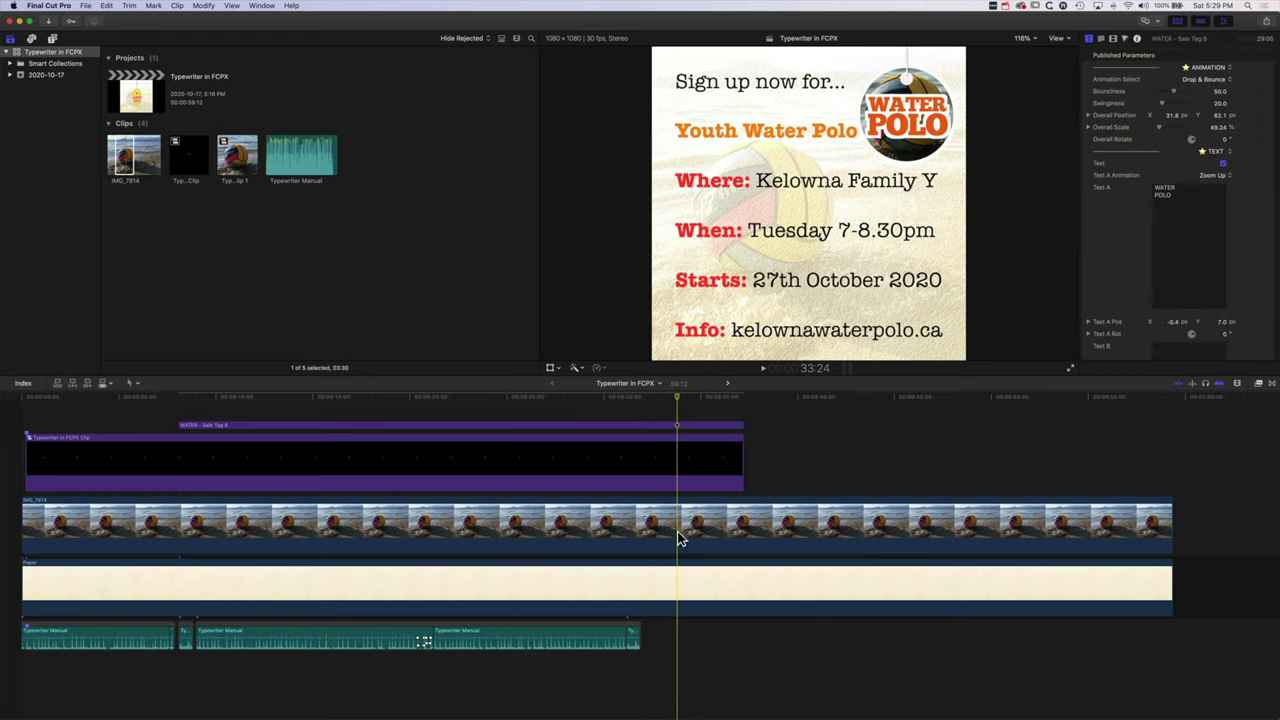
{"action": "key", "text": "o"}
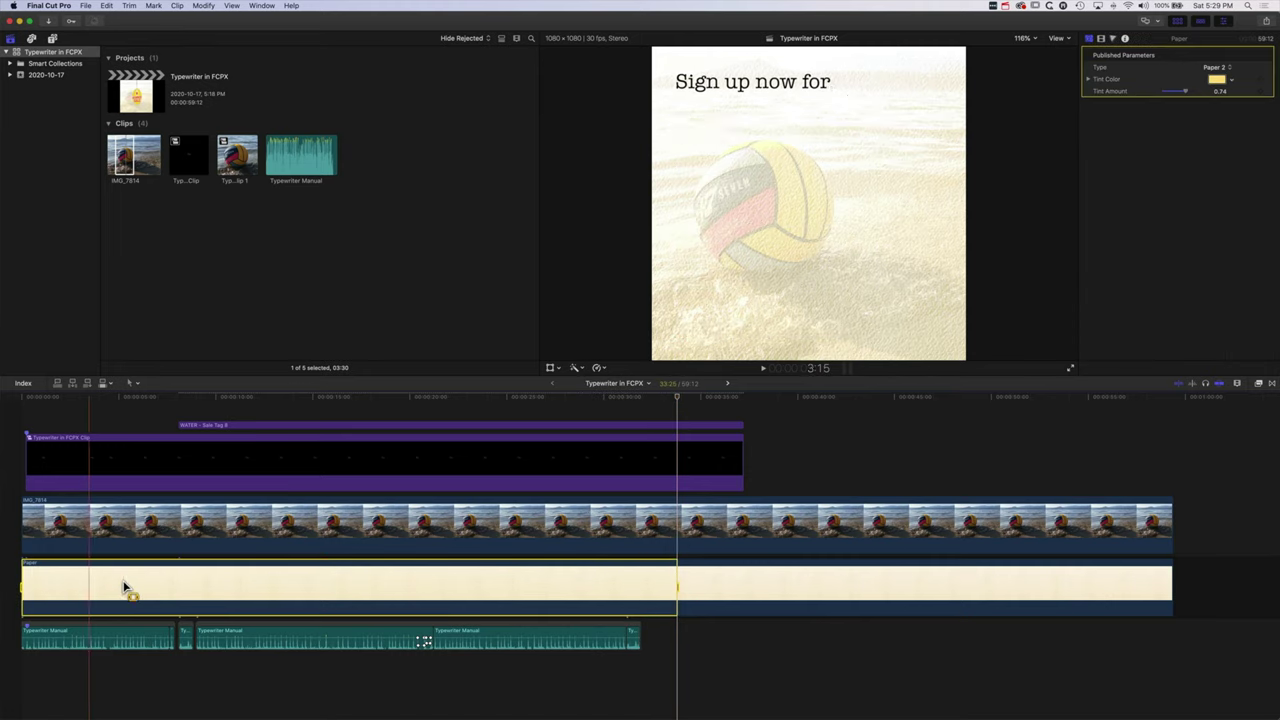
Step: Start a Master File export of the marked range, review its H.264 video and audio settings, and proceed to saving
{"action": "left_click", "coordinate": [1266, 22]}
{"action": "left_click", "coordinate": [1212, 66]}
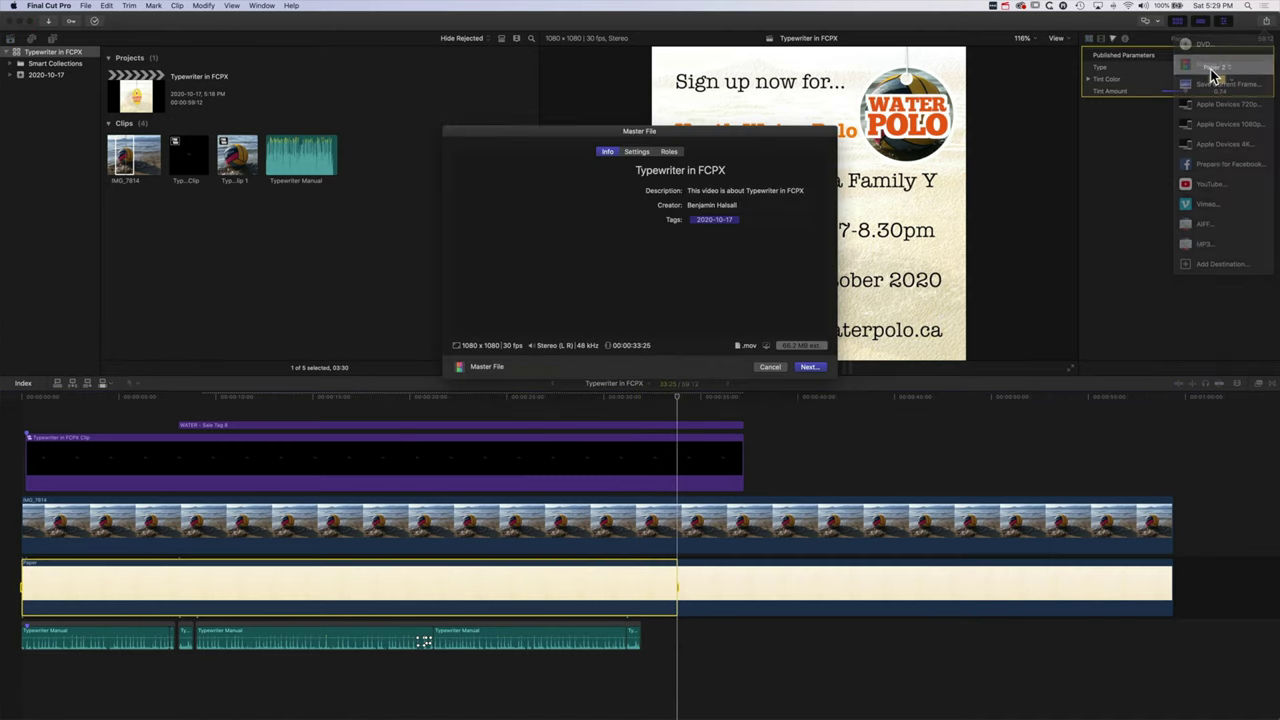
{"action": "left_click", "coordinate": [637, 152]}
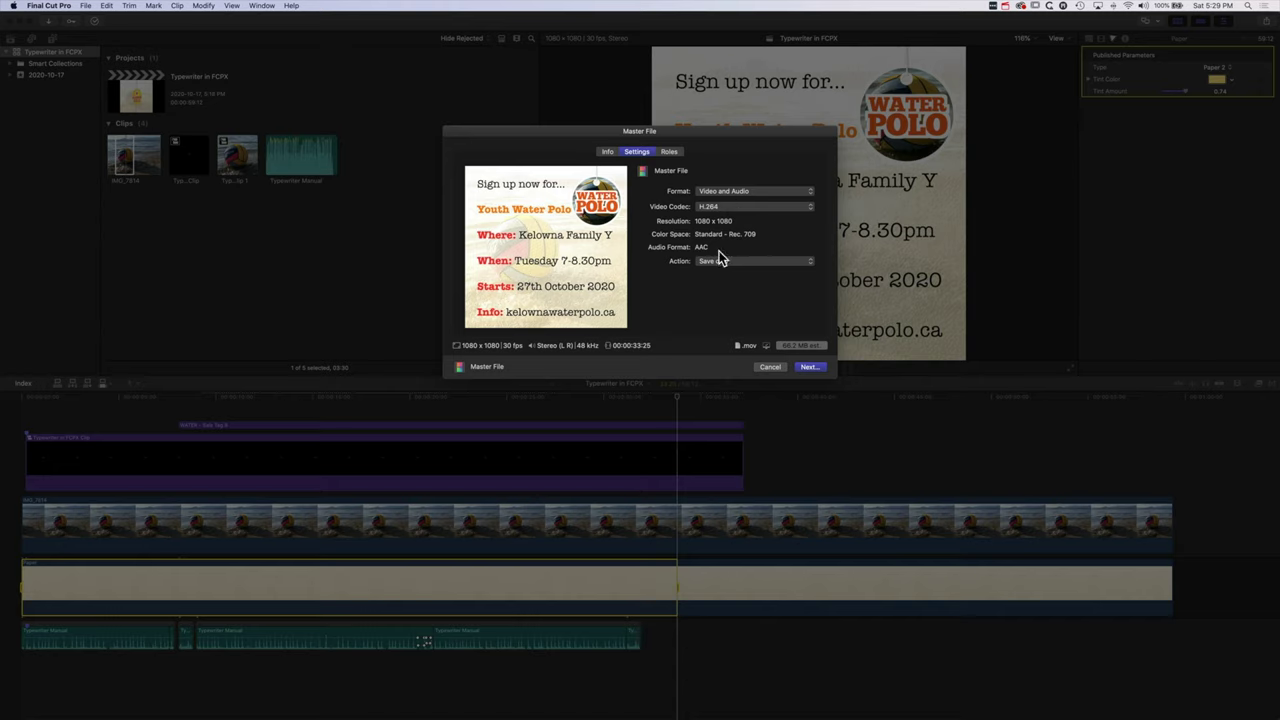
{"action": "left_click", "coordinate": [810, 366]}
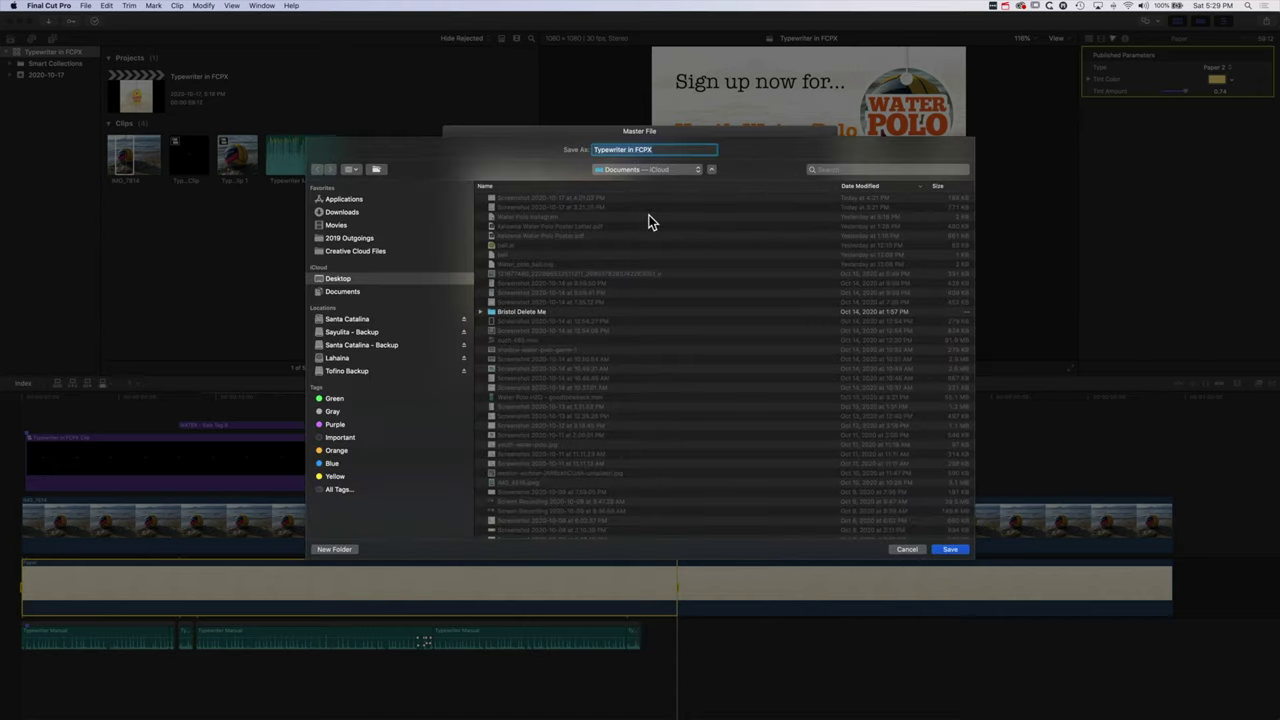
Step: Save the exported file to the Desktop as "Typewriter in FCPX - KELOWNA WATER POLO"
{"action": "left_click", "coordinate": [683, 150]}
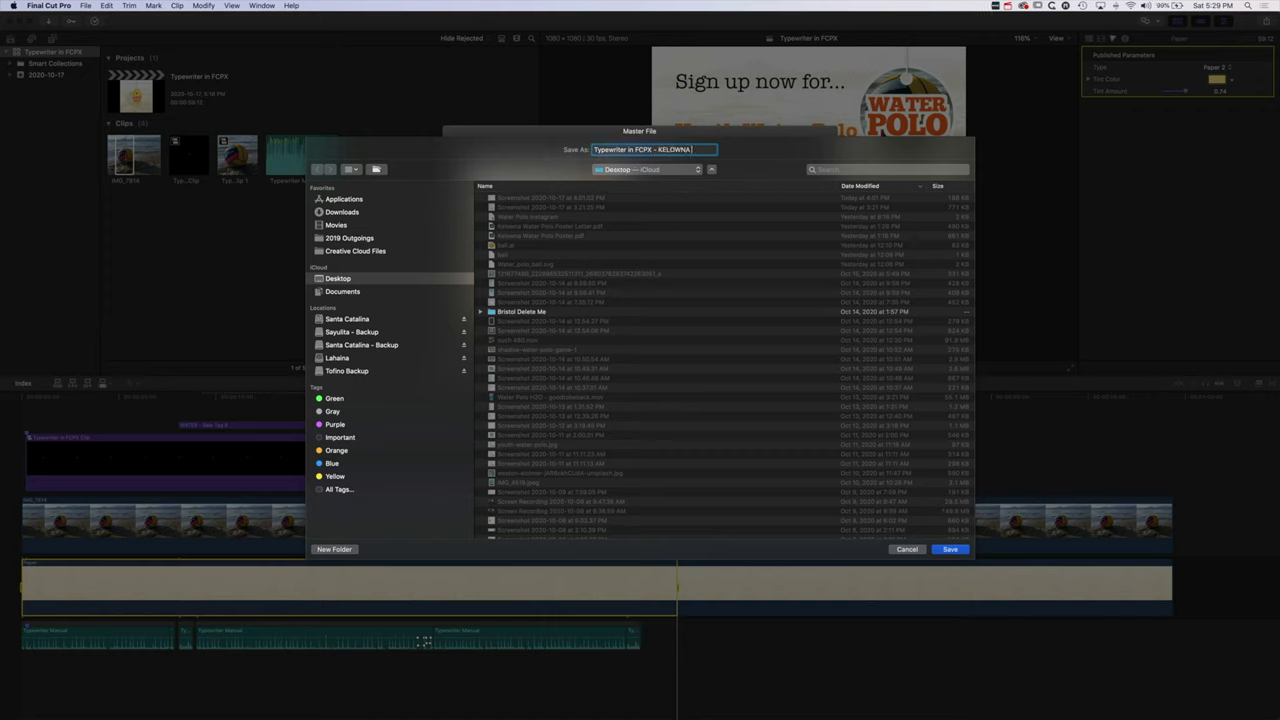
{"action": "type", "text": "- KELOWNA WATER POLO"}
{"action": "key", "text": "Return"}
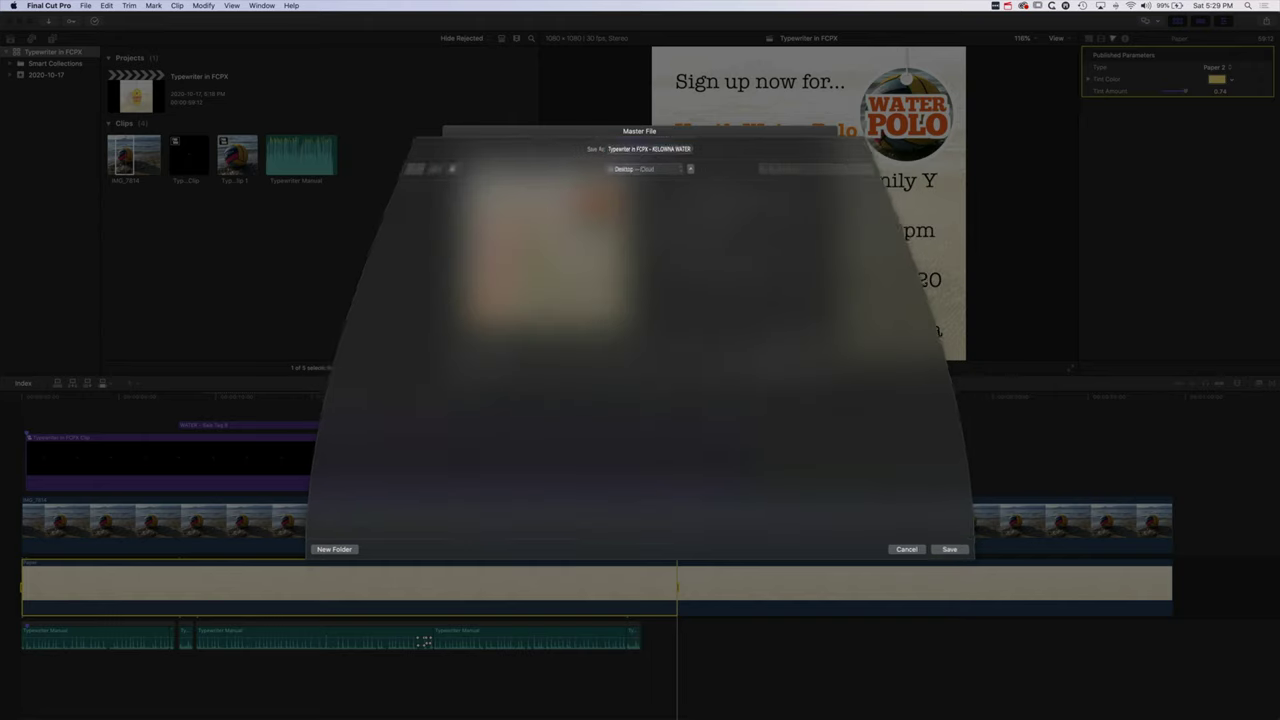